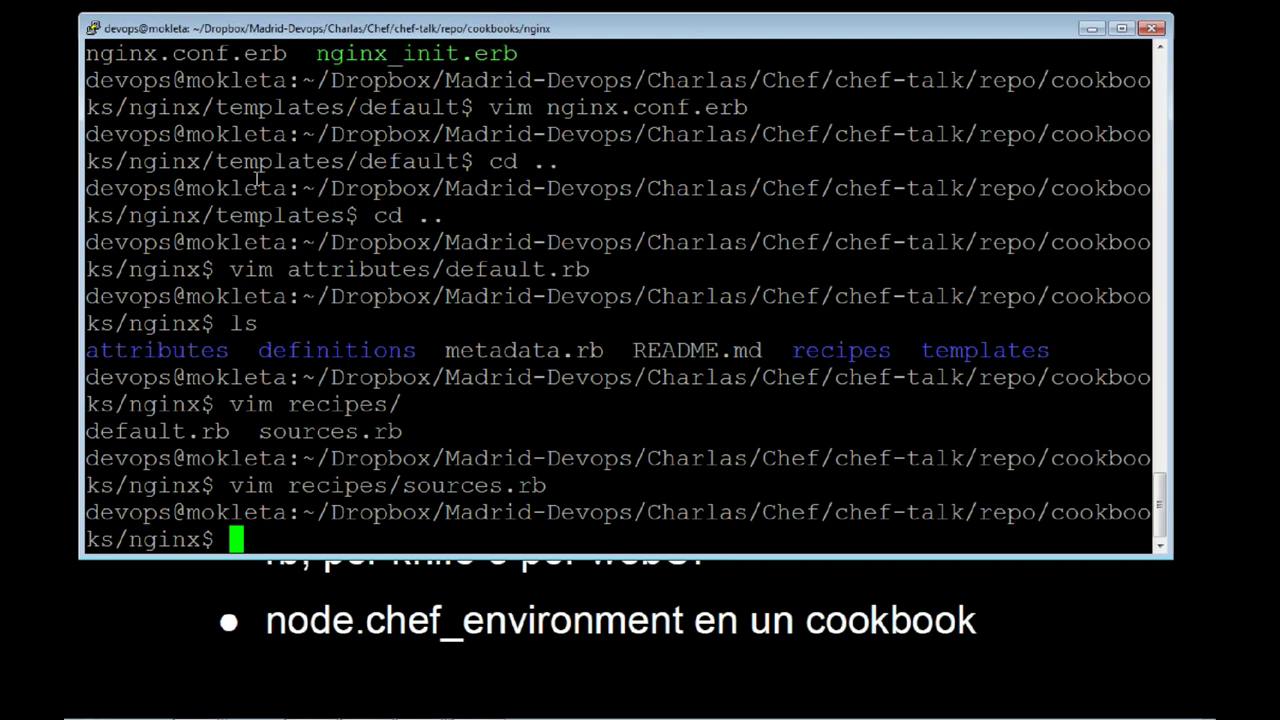
List the nginx cookbook folder, move up to cookbooks and on to repo, listing the contents at each level.
text(ls)
key(Return)
text(cd ..)
key(Return)
text(ls)
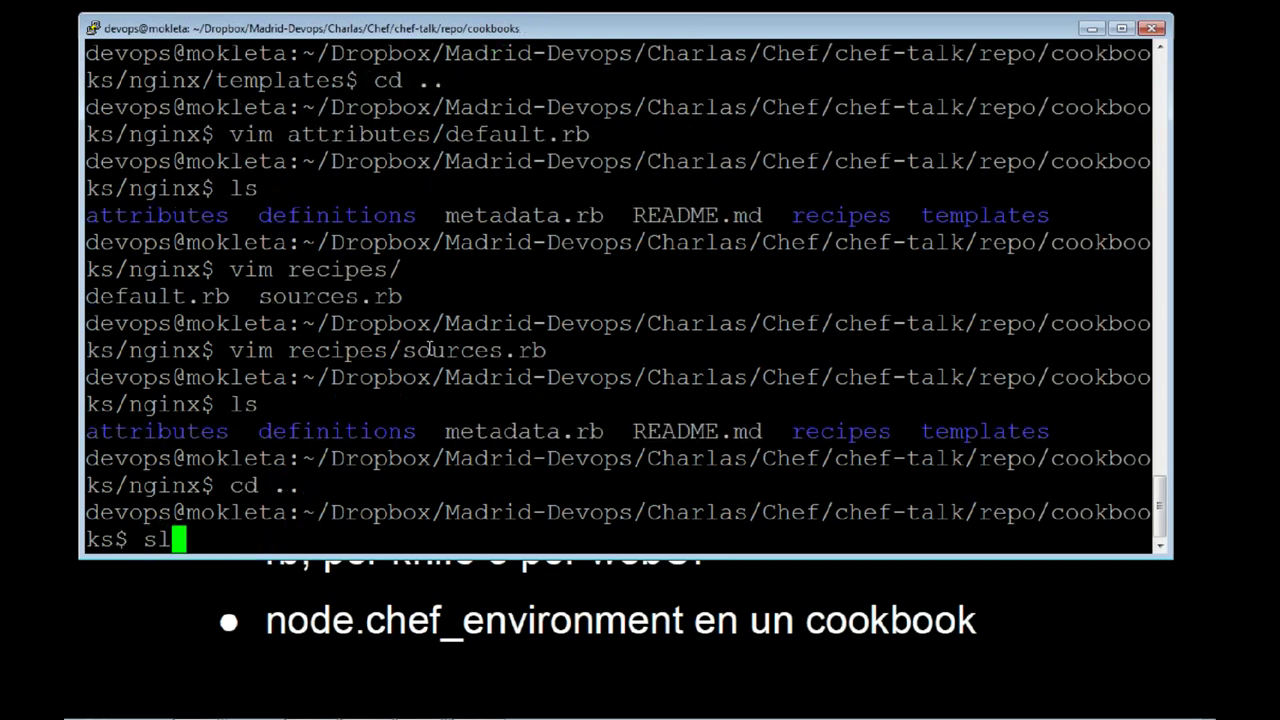
key(Return)
text(cd ..)
key(Return)
text(ls)
key(Return)
Move up from repo through chef-talk to the Chef folder, listing the contents at each level.
text(cd)
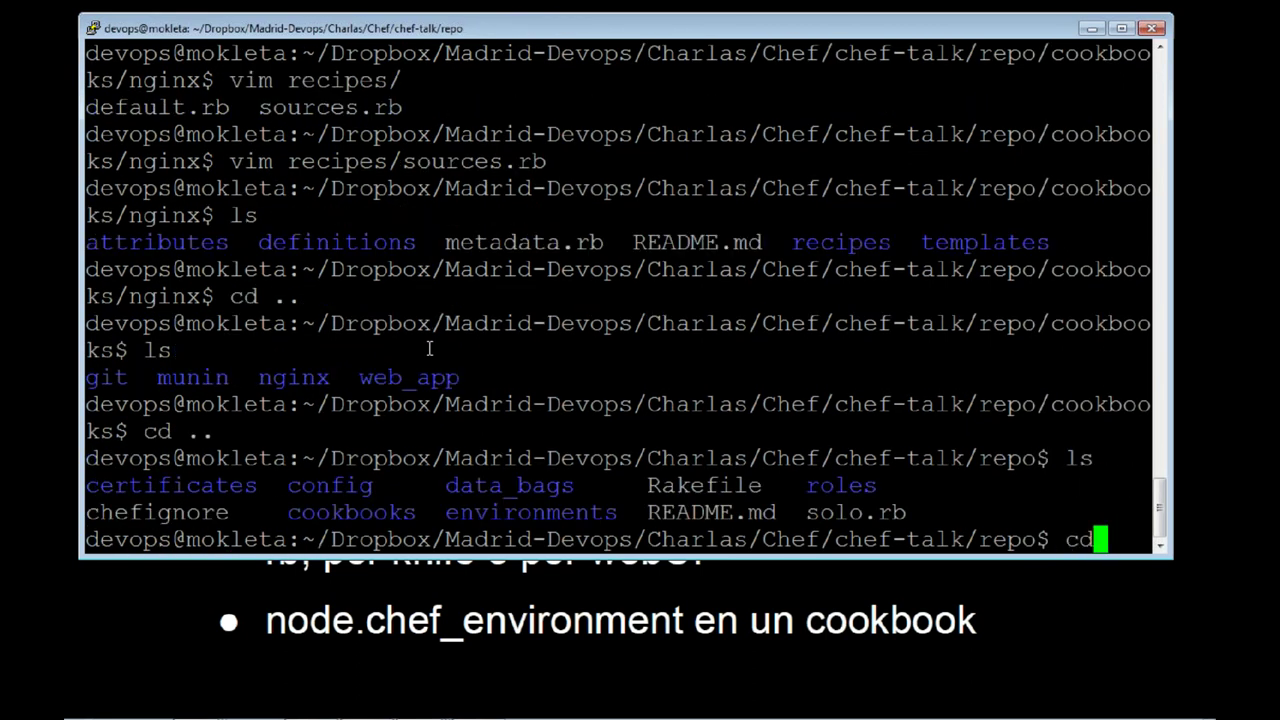
text( ..)
key(Return)
text(ls)
key(Return)
text(cd ..)
key(Return)
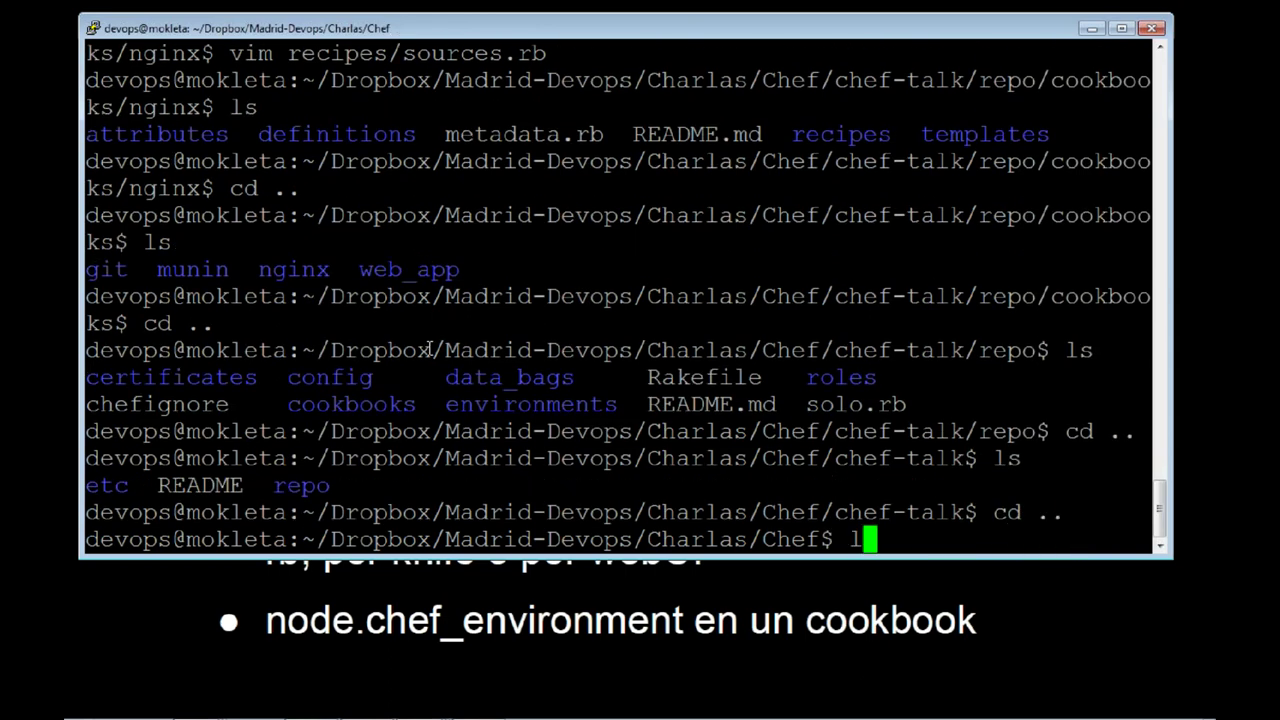
text(ls)
key(Return)
Switch to Chrome, search for opscode in a new tab, and open the Opscode website from the results.
key(alt+Tab)
key(alt+Tab)
key(ctrl+t)
text(opscode)
key(Return)
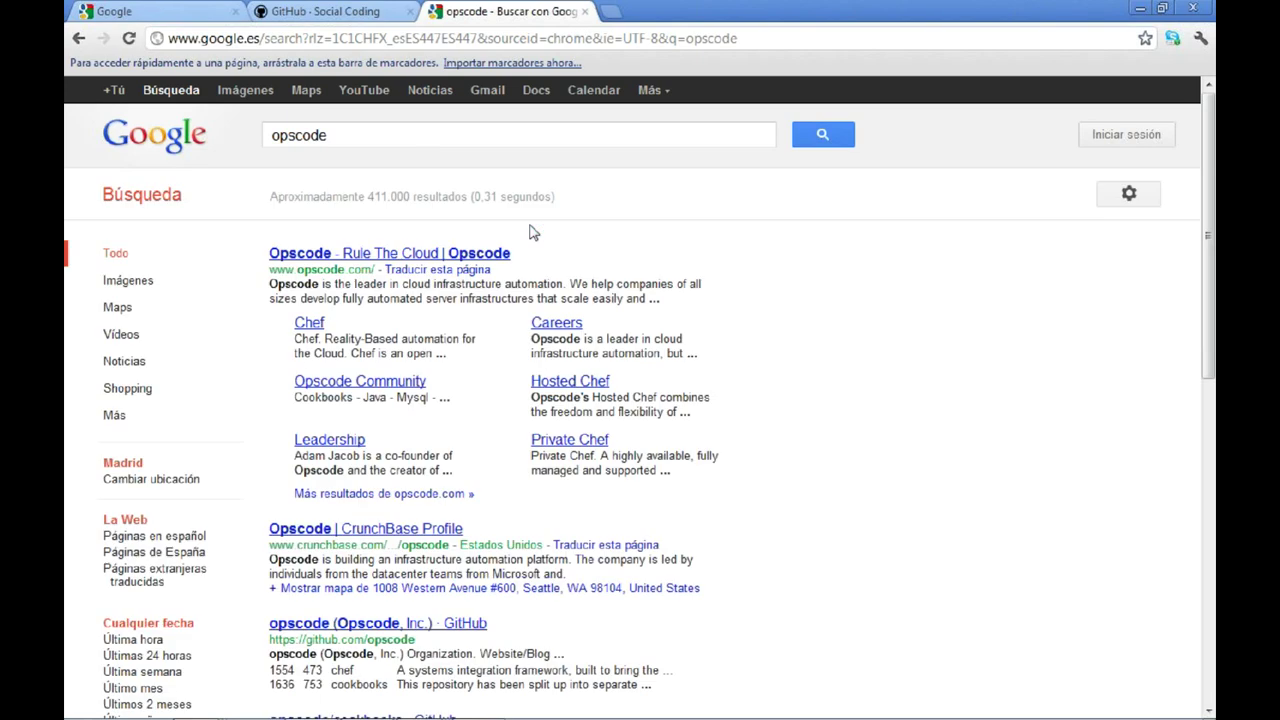
click(420, 260)
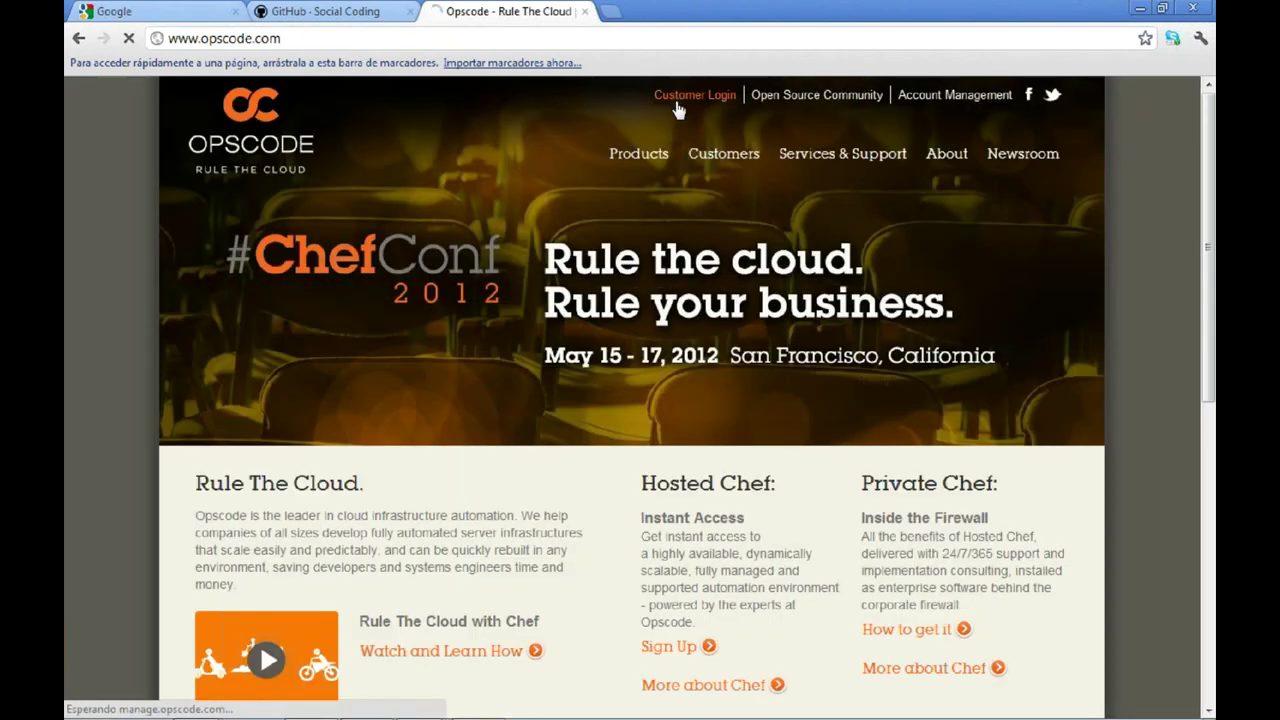
Log in to the Opscode customer area with the account username and password.
click(706, 100)
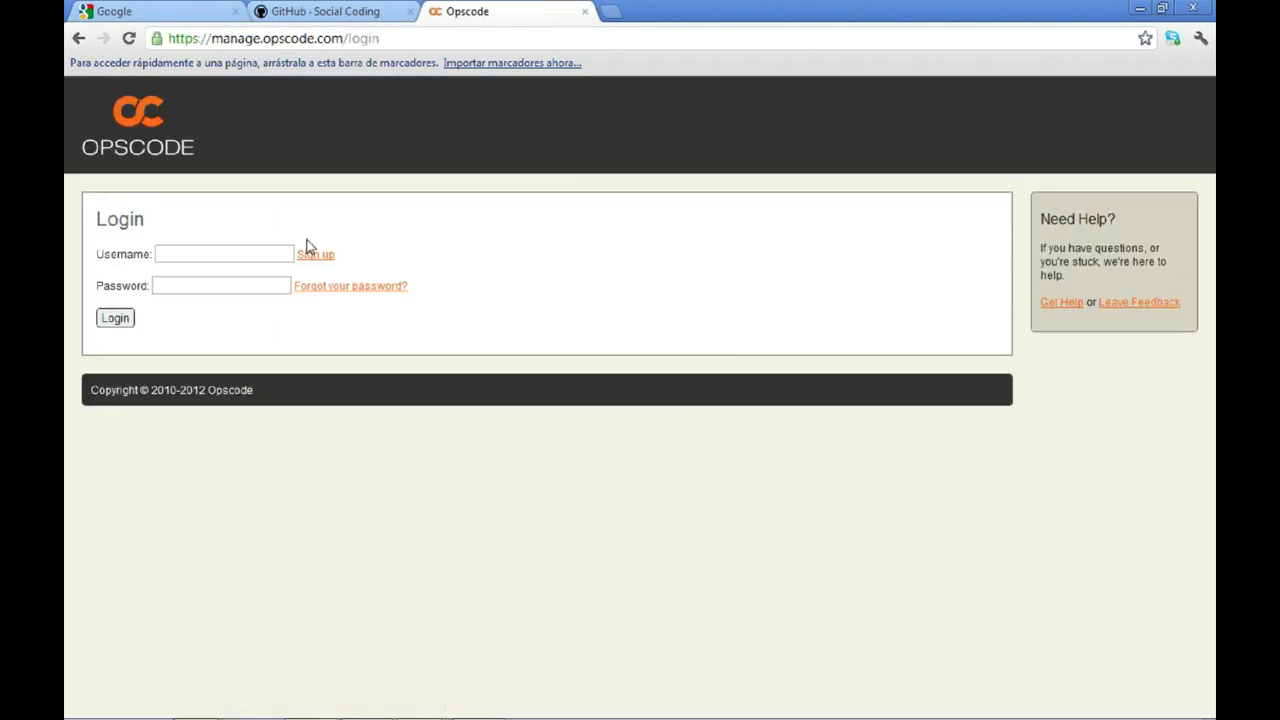
click(284, 250)
text(luisico)
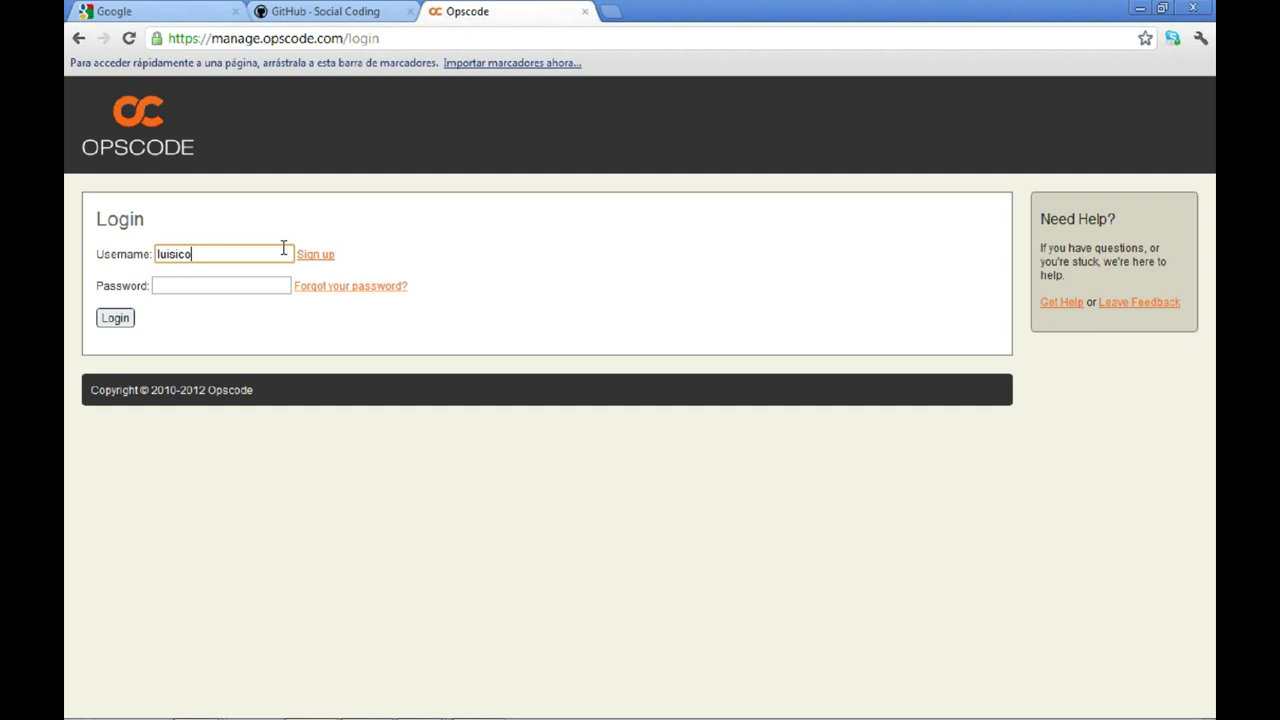
key(Tab)
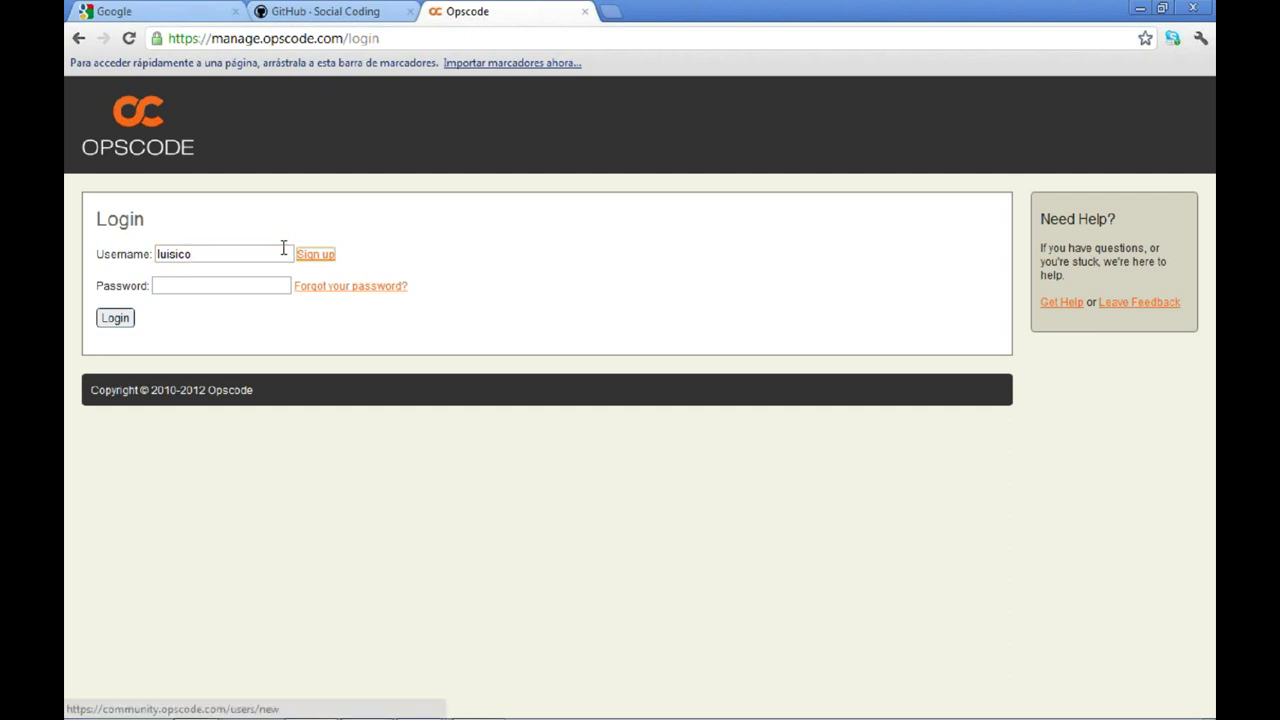
click(250, 288)
text(•••••••••••)
key(Return)
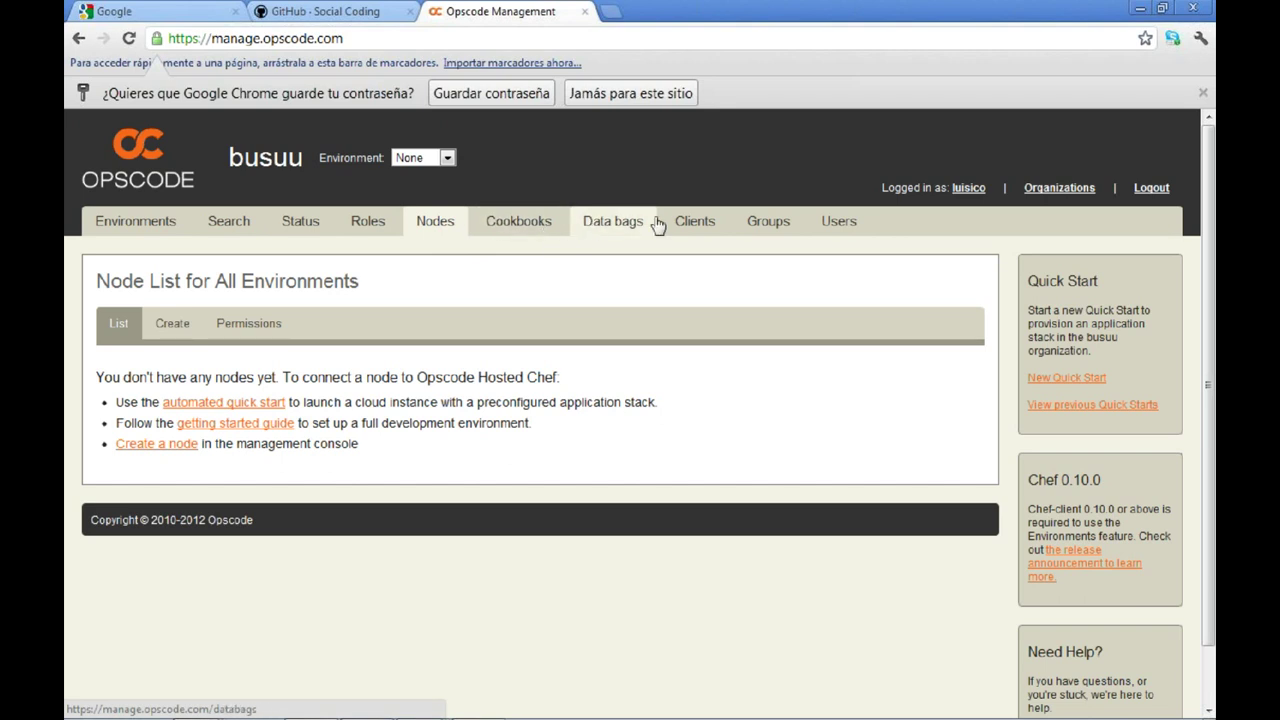
Make the organization named after the account username current and open its node list.
click(1037, 190)
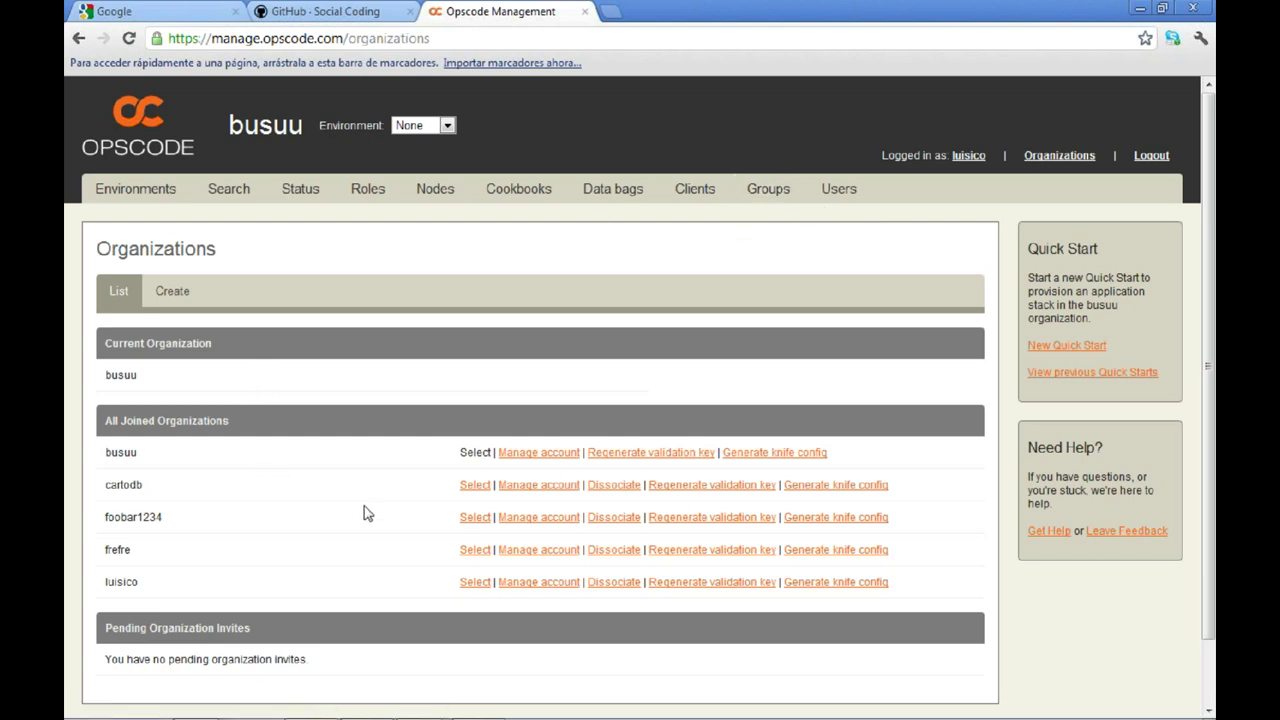
click(467, 589)
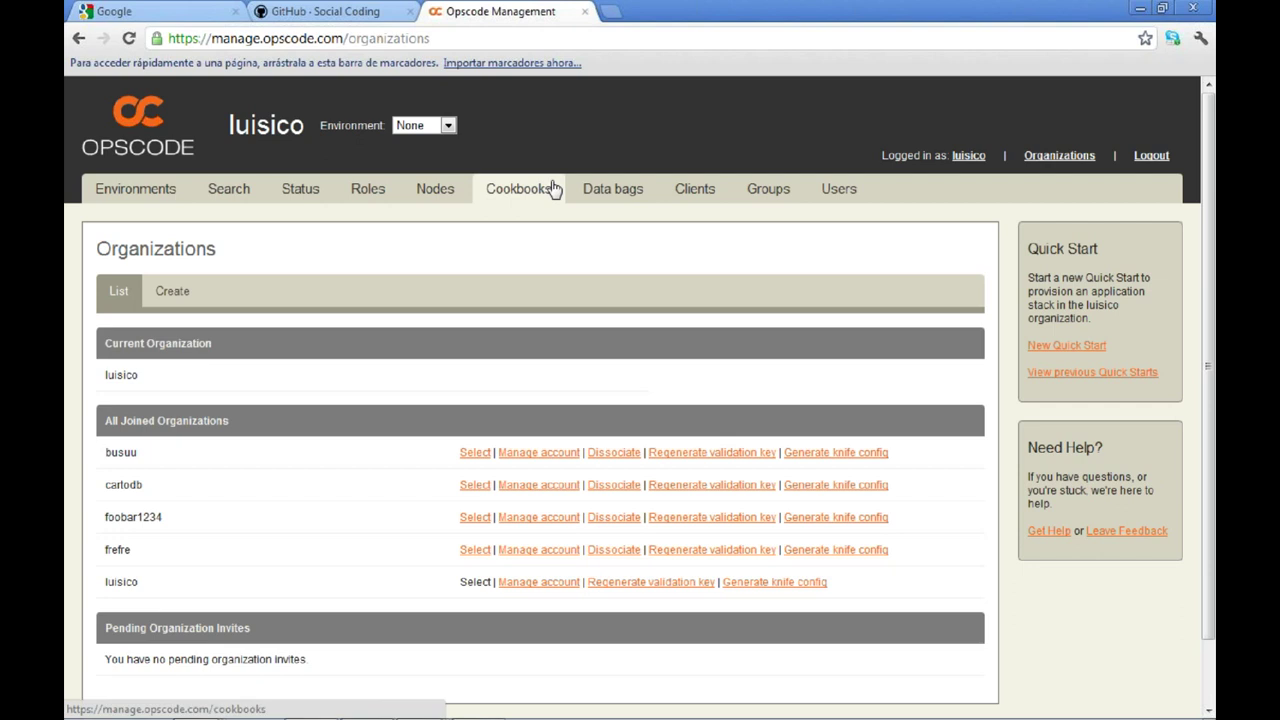
click(444, 200)
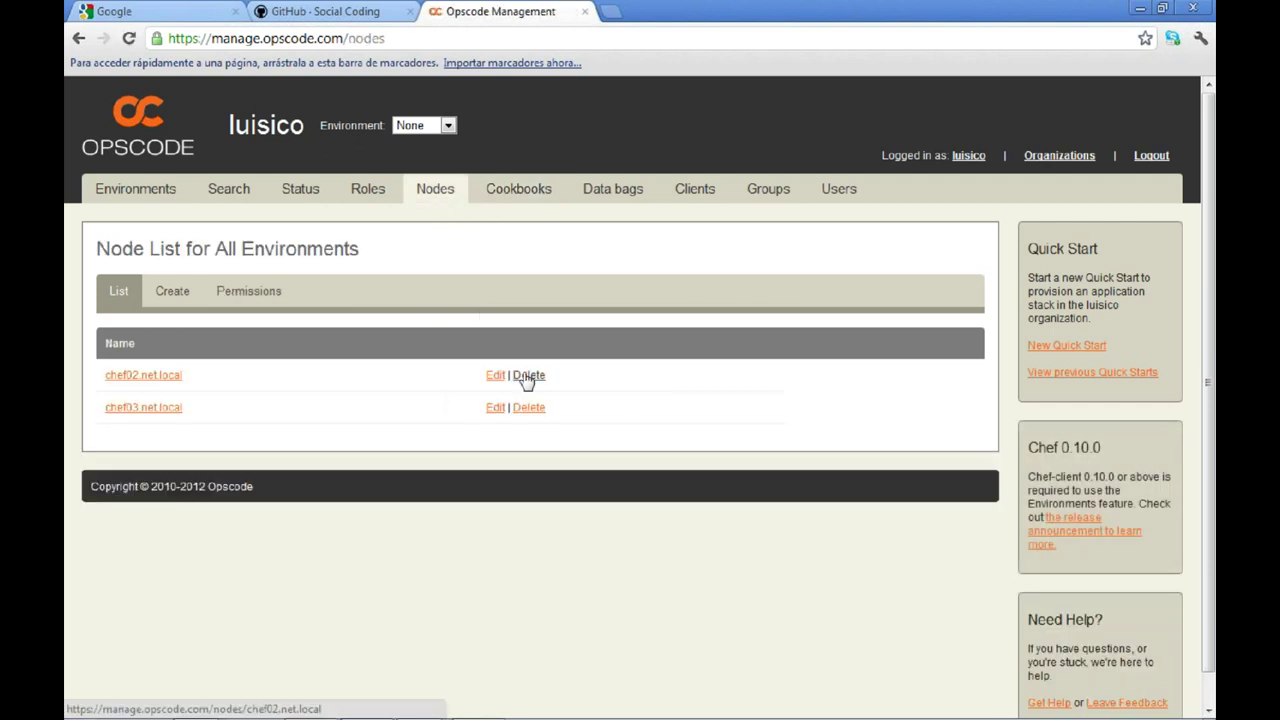
Delete the nodes chef02.net.local and chef03.net.local from the node list.
click(527, 378)
click(686, 386)
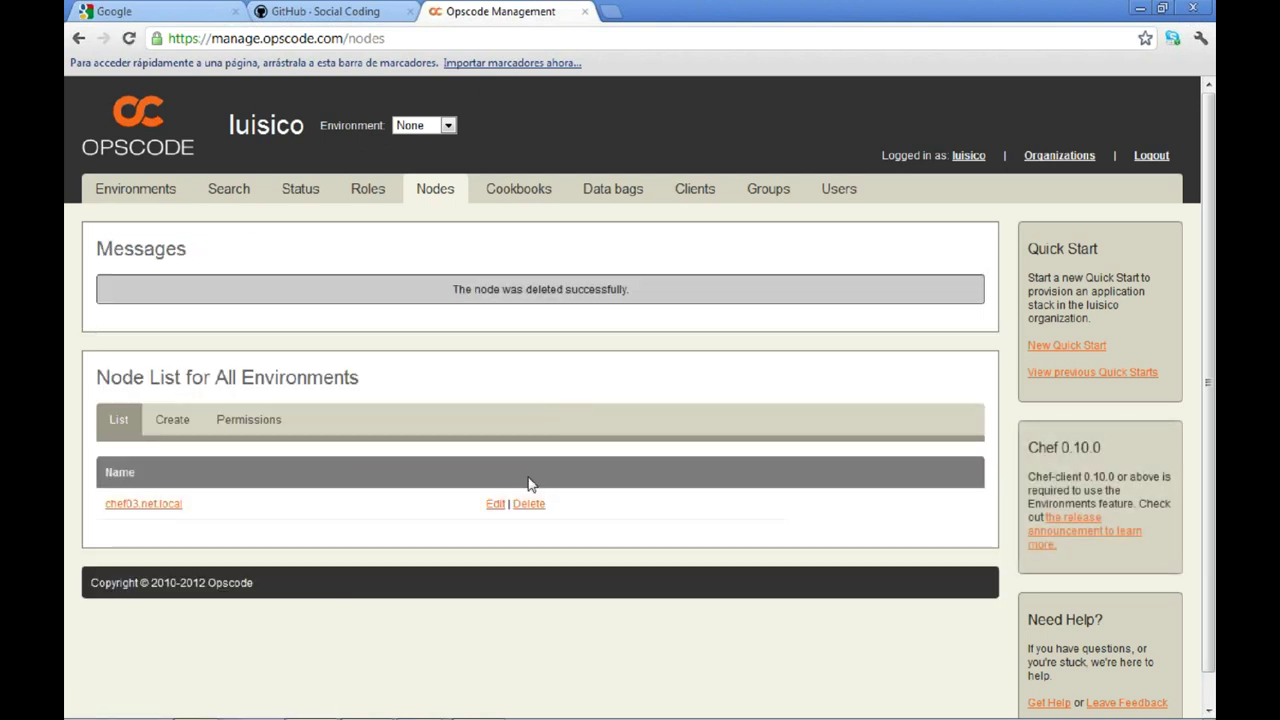
click(522, 508)
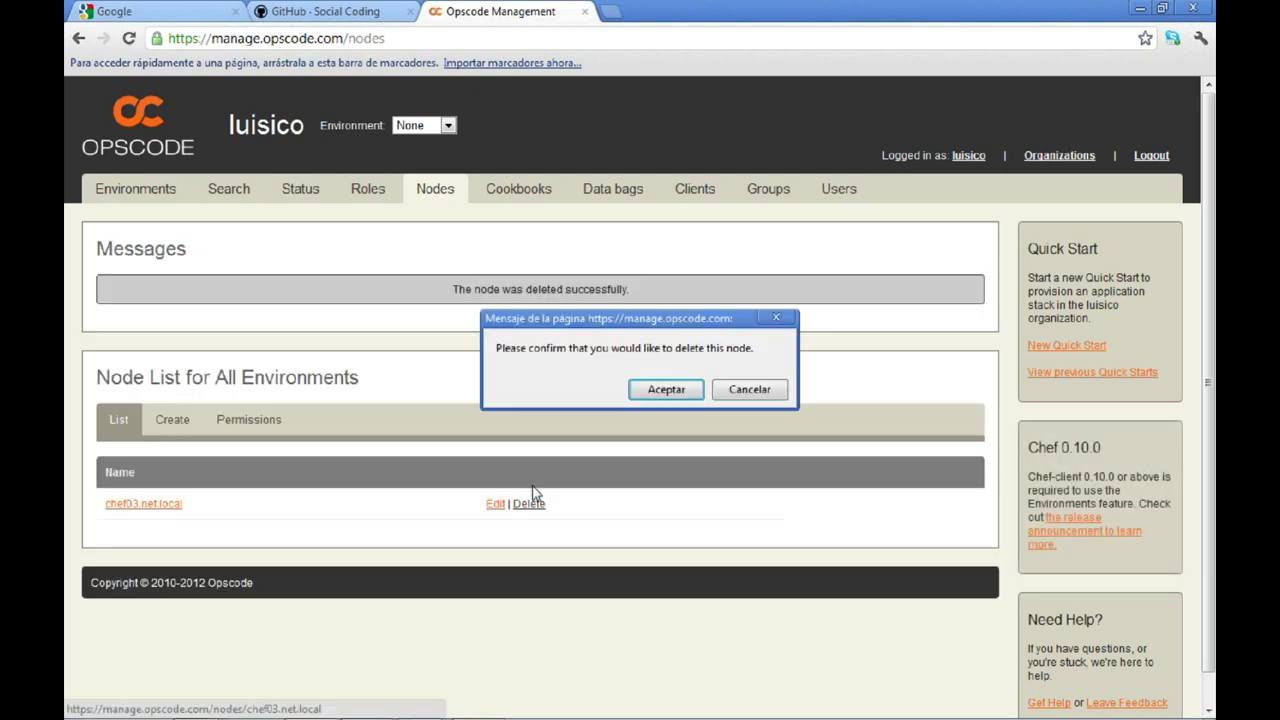
click(640, 390)
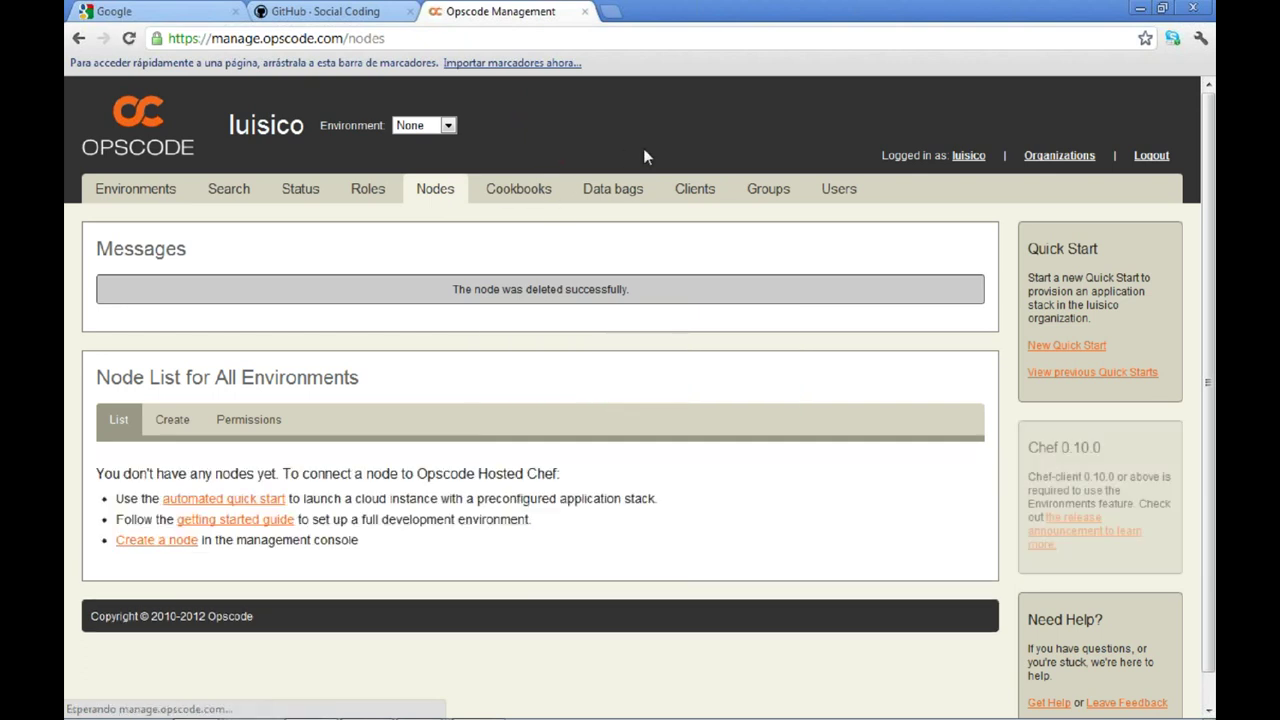
Create an organization with full name and short name madriddevops on the Free plan.
click(1045, 161)
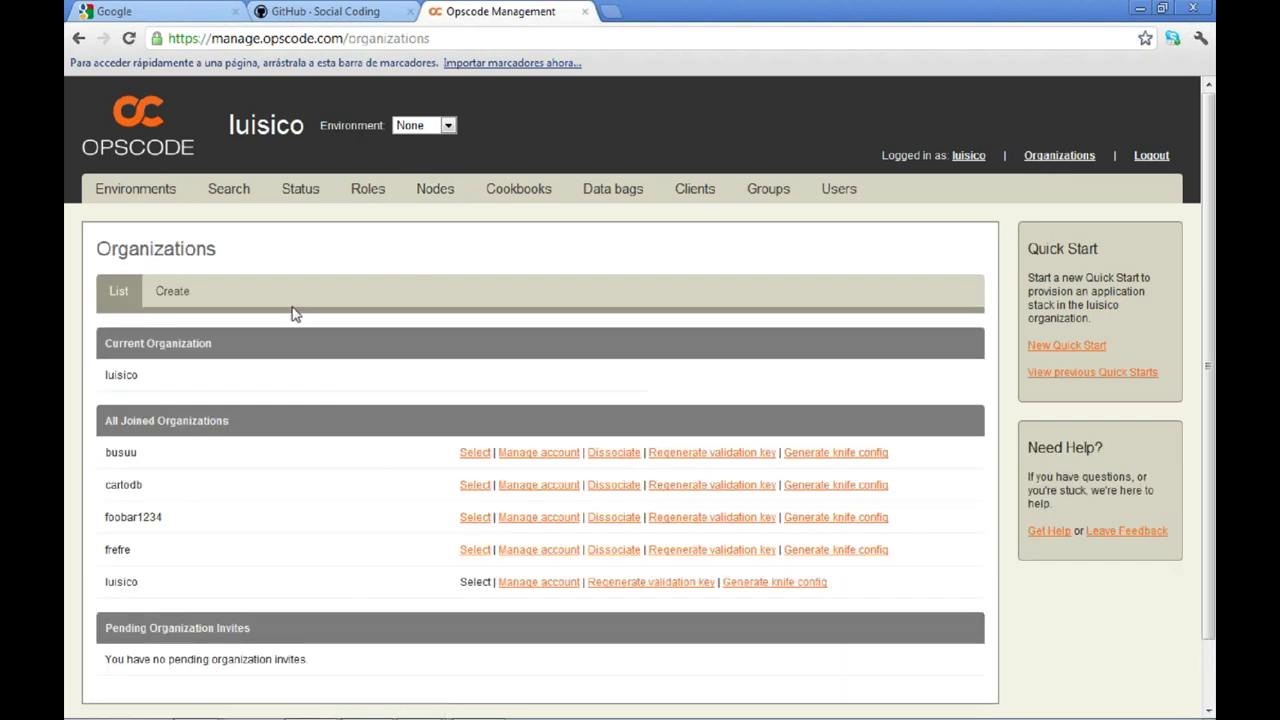
click(194, 291)
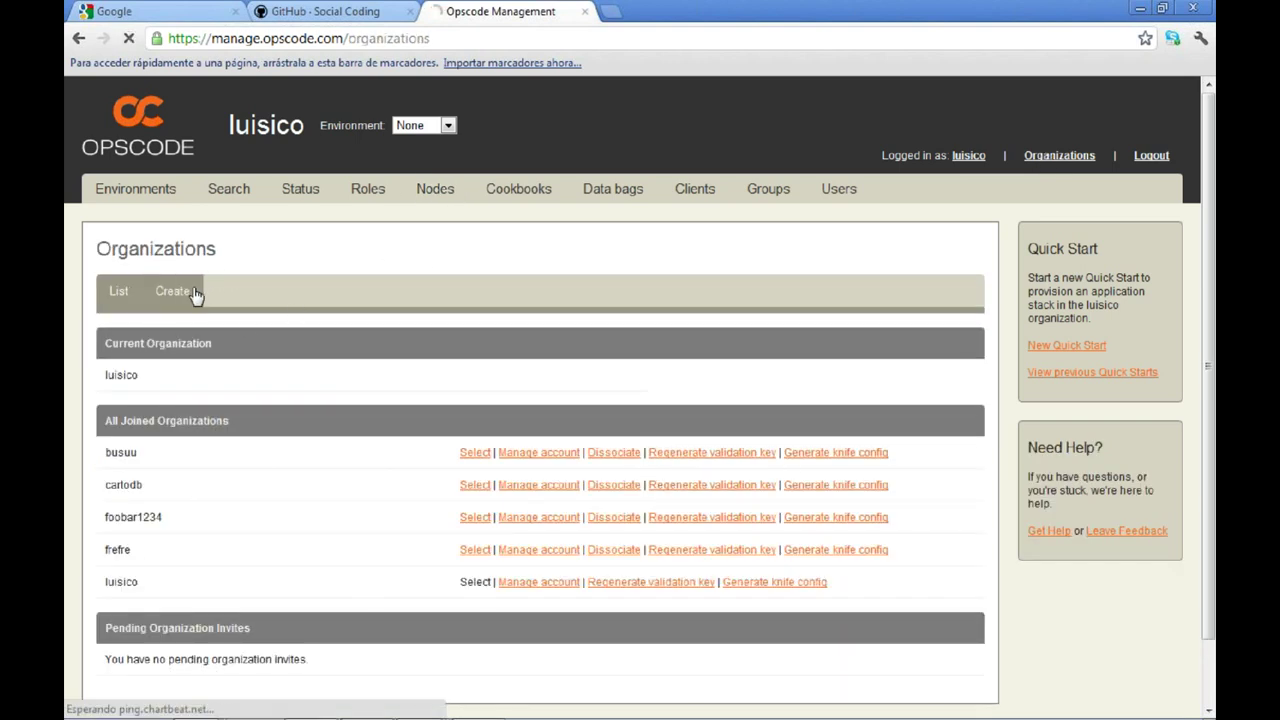
click(689, 340)
text(madrid/d)
key(BackSpace)
key(BackSpace)
text(devops)
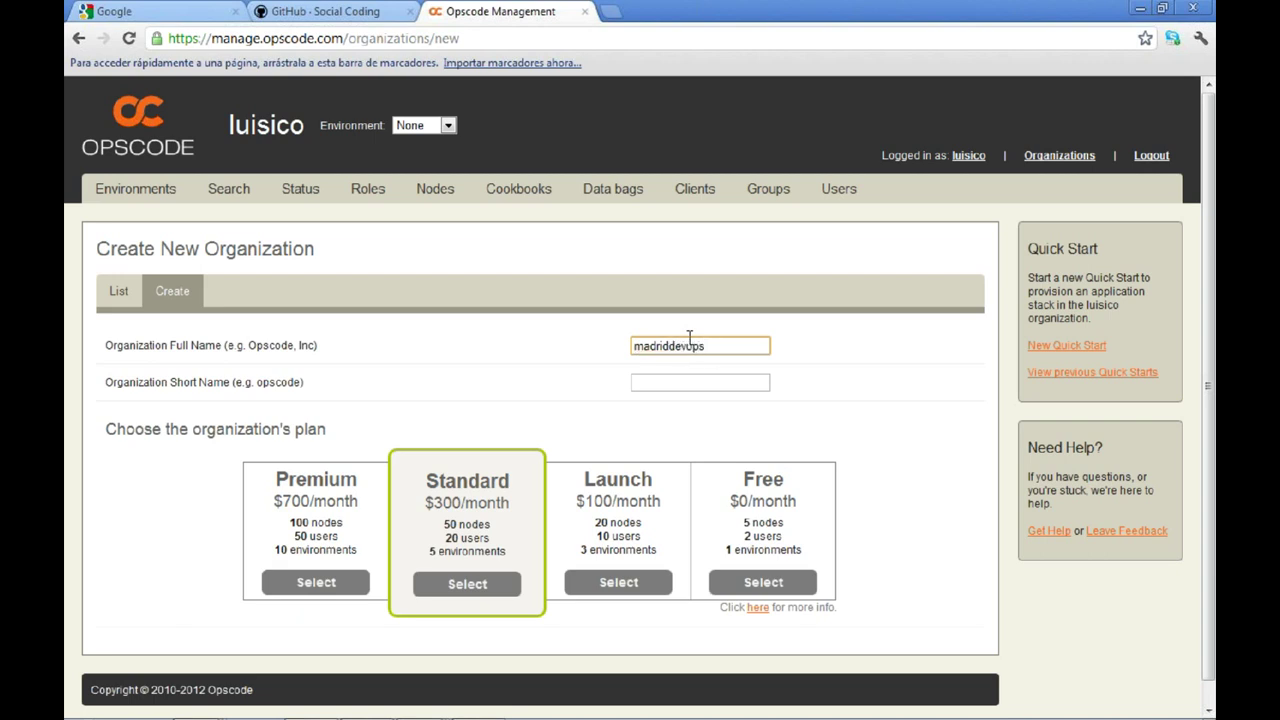
key(Tab)
text(madriddevops)
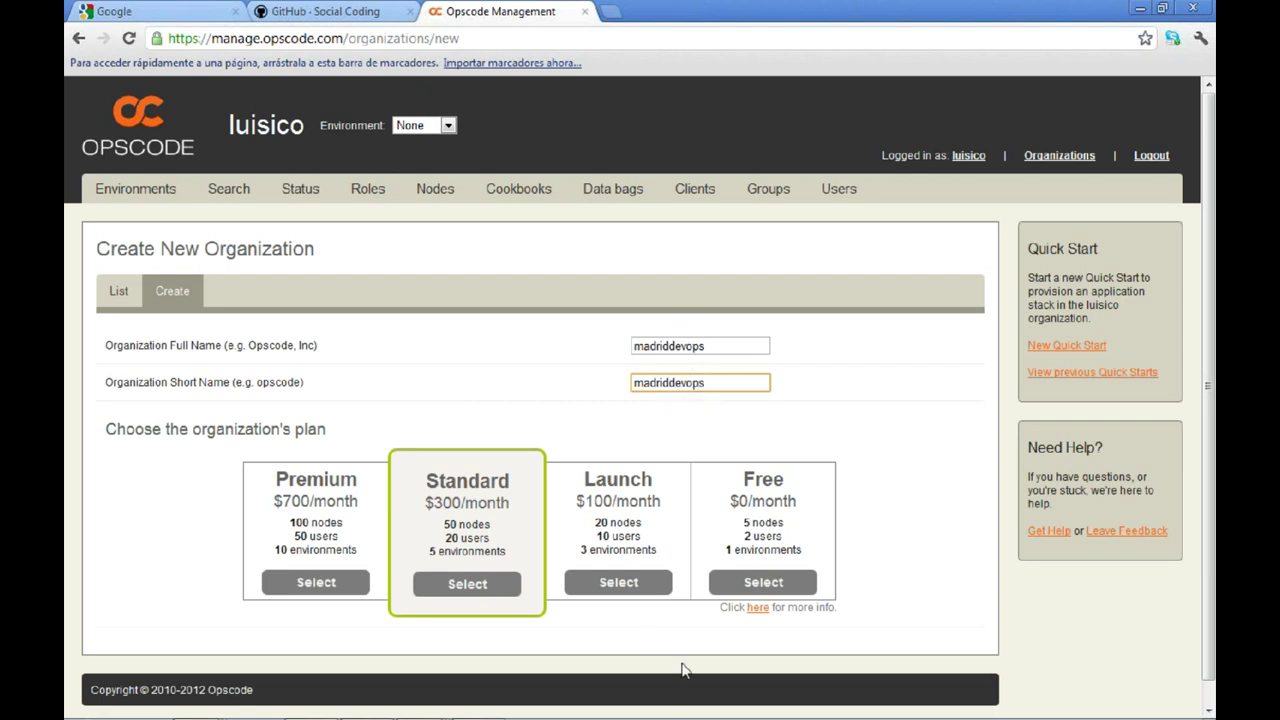
click(757, 588)
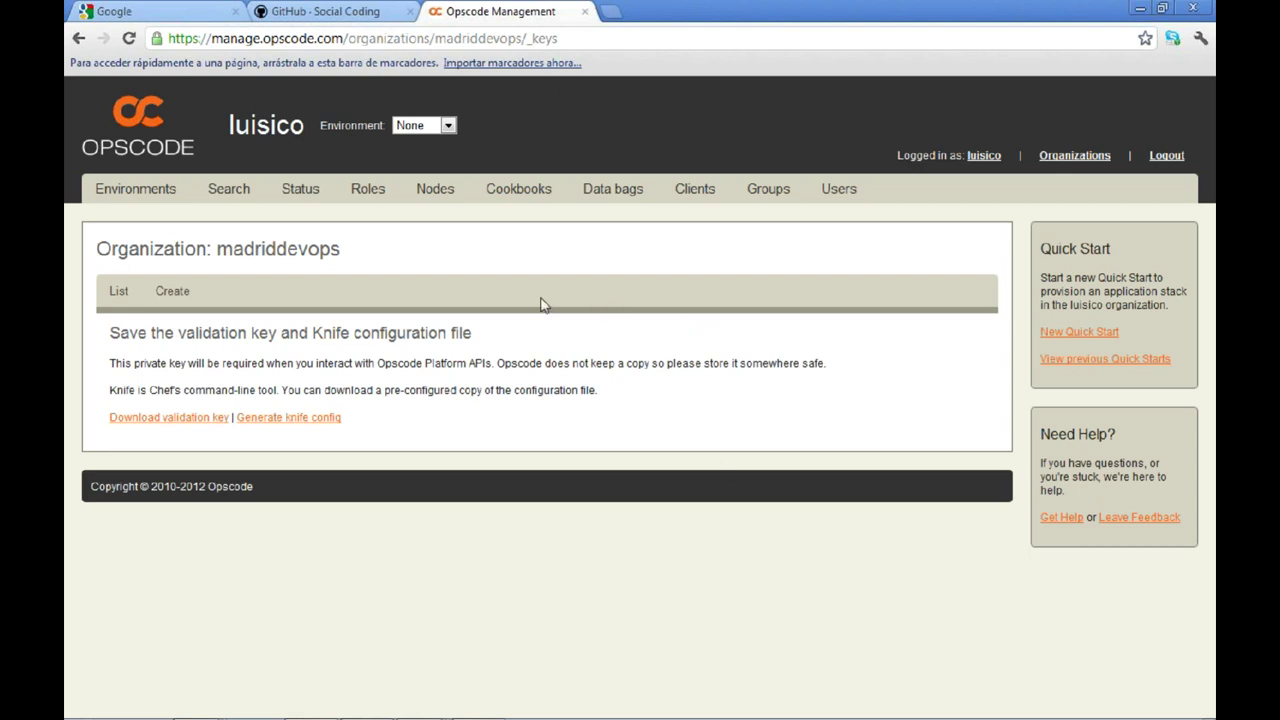
Download the validation key of the madriddevops organization.
triple_click(286, 256)
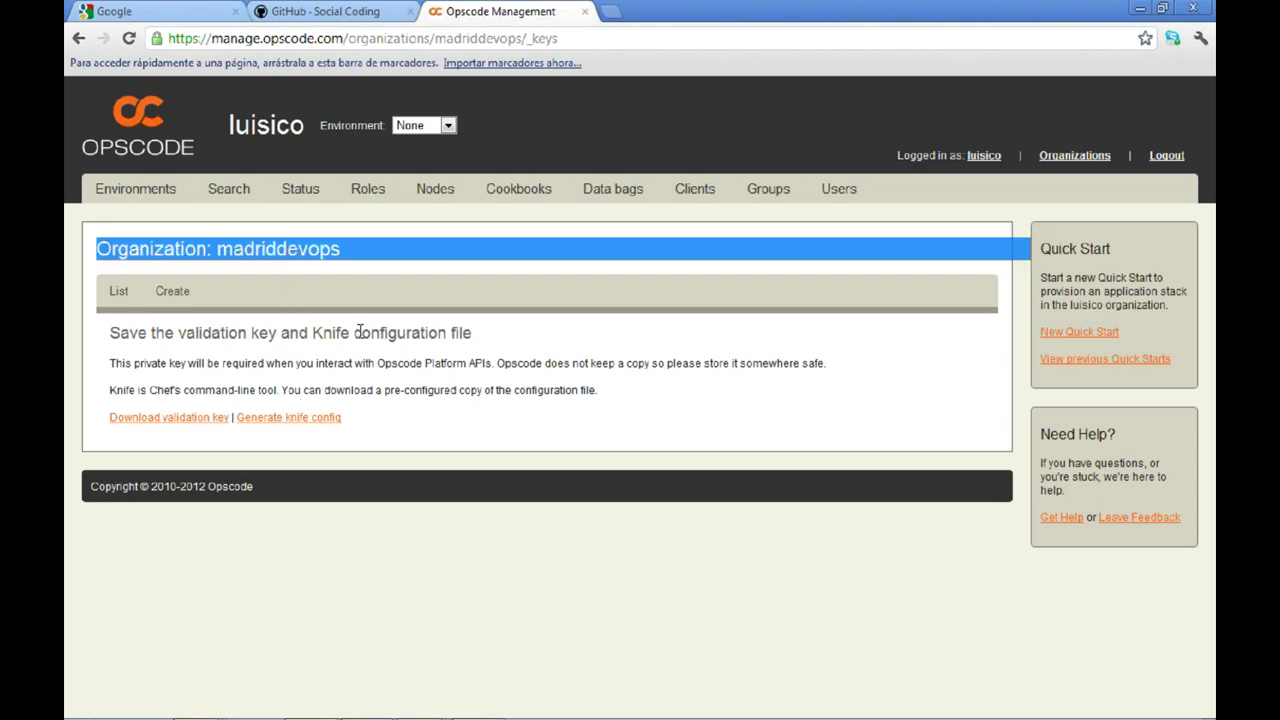
double_click(197, 334)
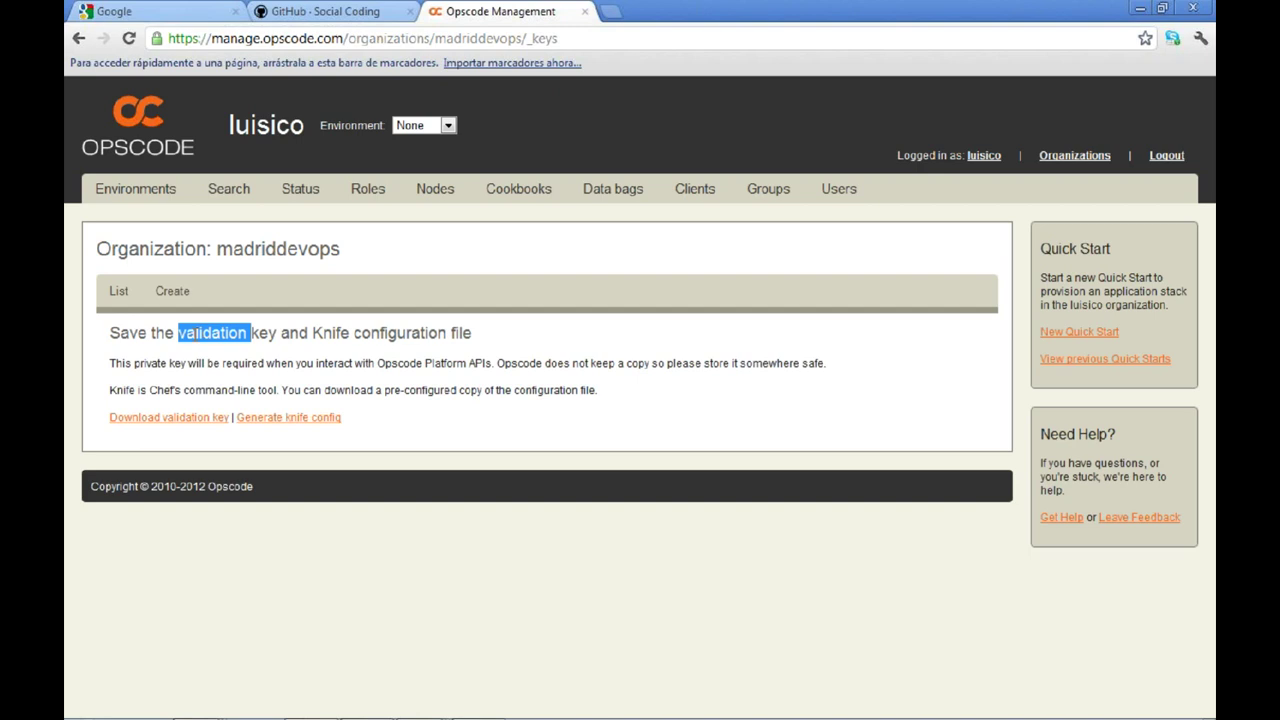
double_click(197, 334)
click(246, 322)
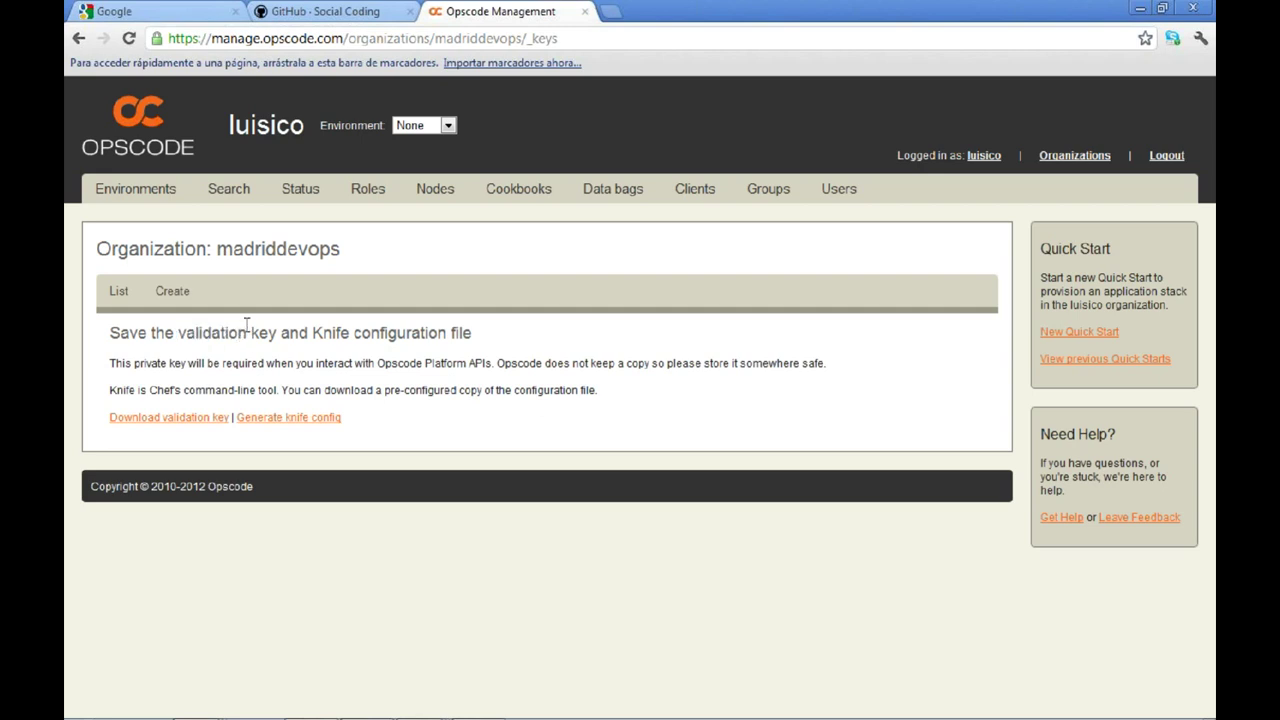
click(210, 427)
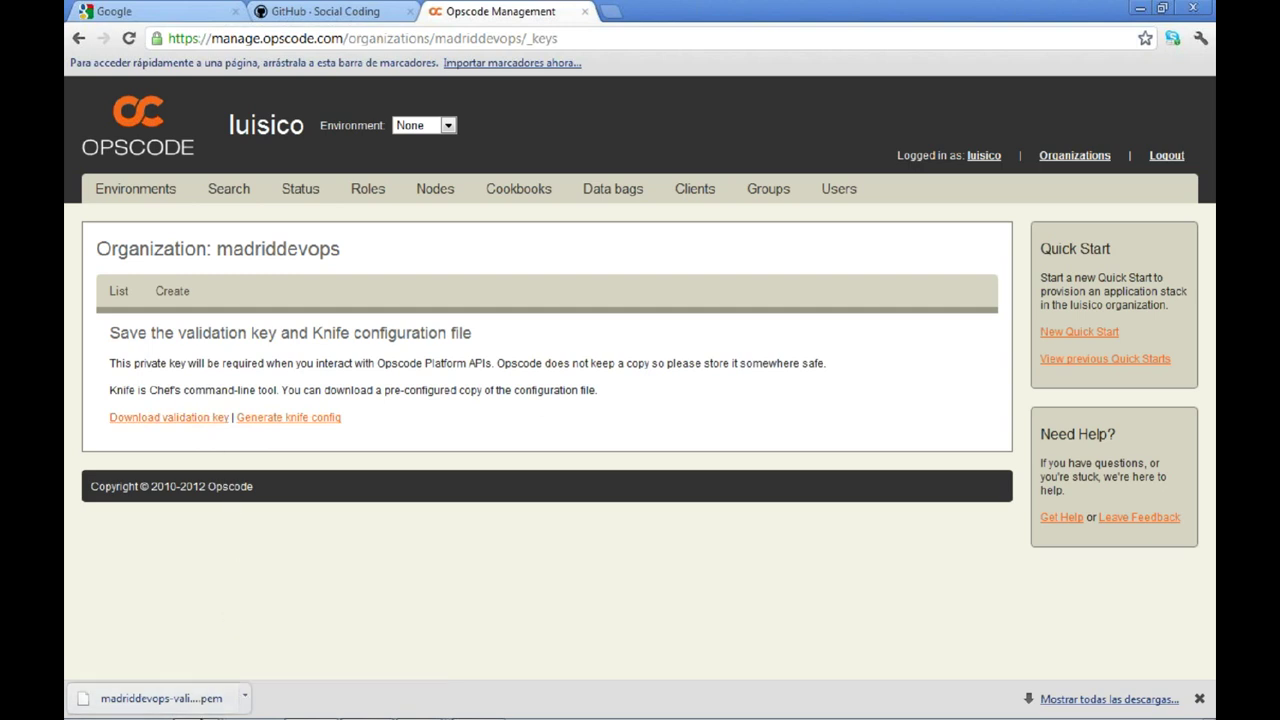
mouse_move(208, 707)
key(alt+Tab)
key(alt+Tab)
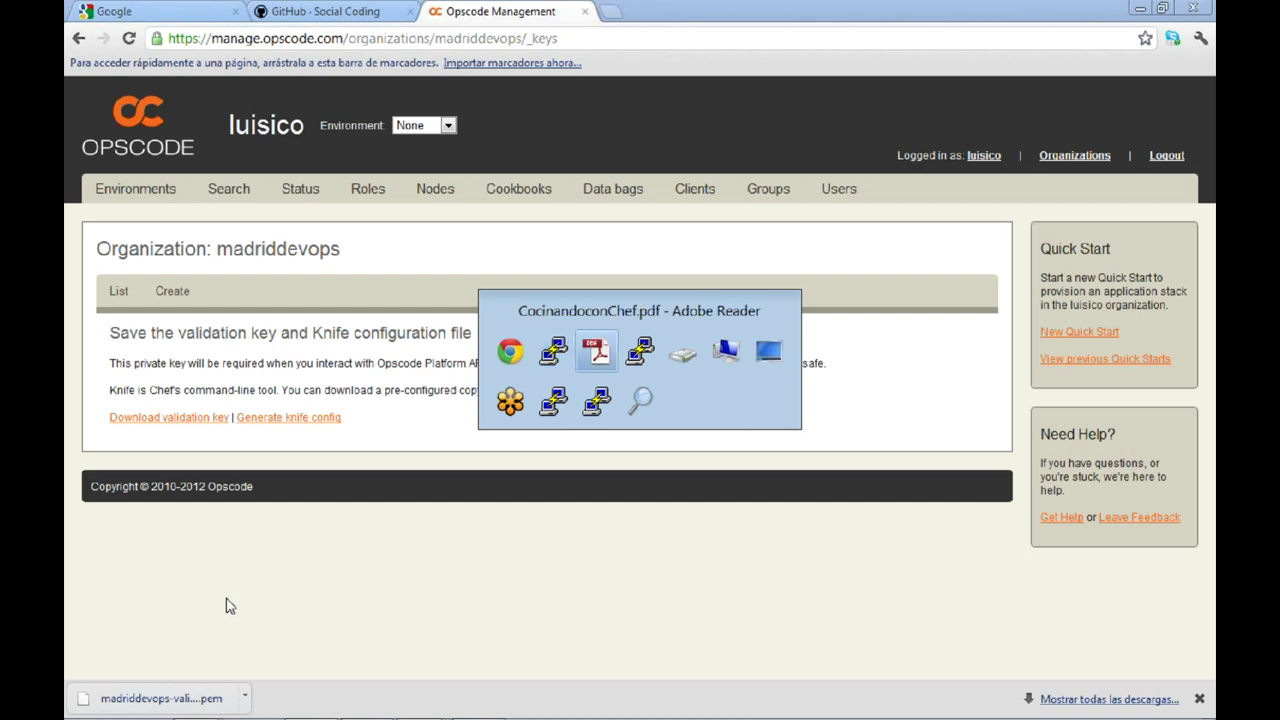
key(alt+Tab)
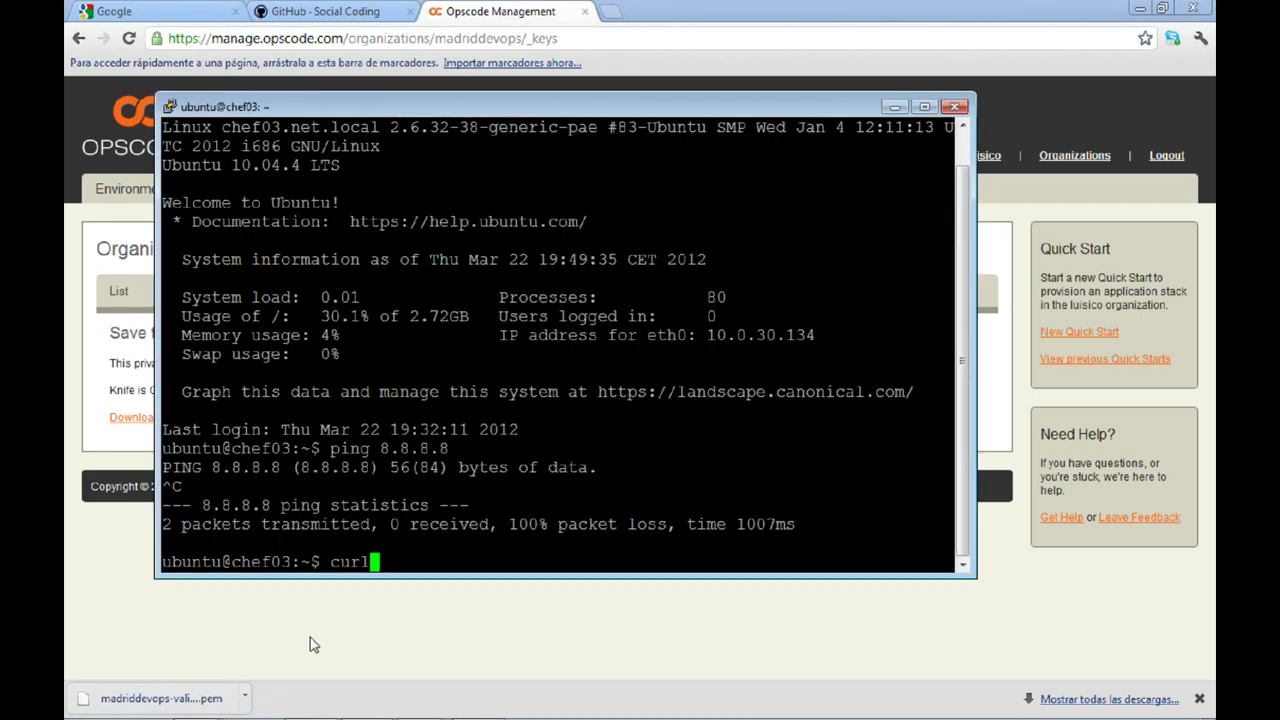
key(BackSpace)
key(BackSpace)
key(BackSpace)
key(BackSpace)
click(505, 642)
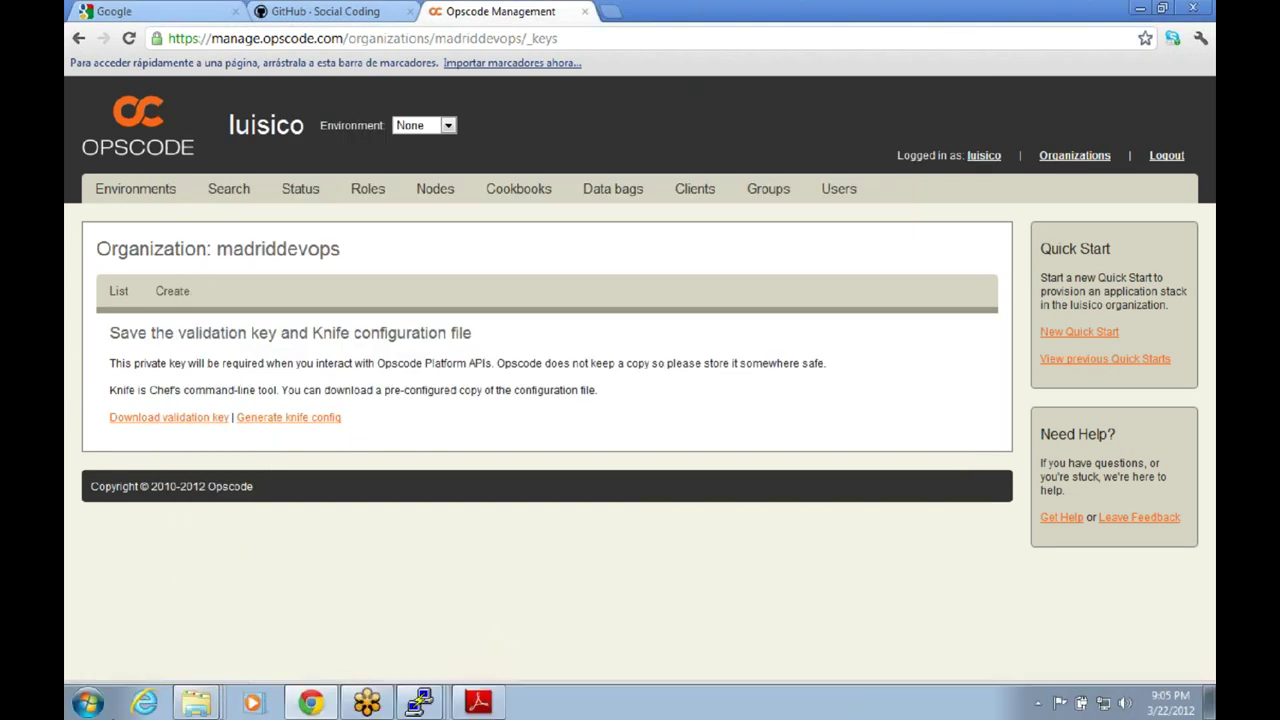
Show the downloaded madriddevops-validator.pem in its folder and sort the files by modification date, newest first.
click(87, 703)
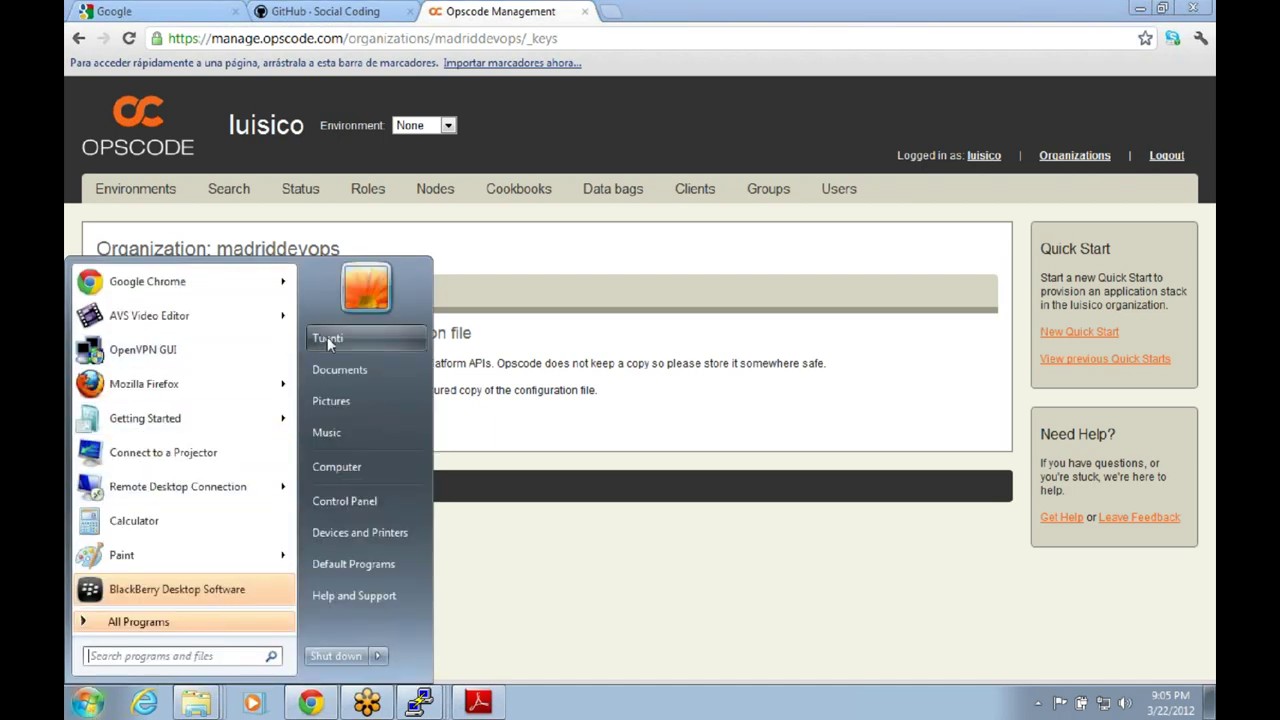
click(350, 475)
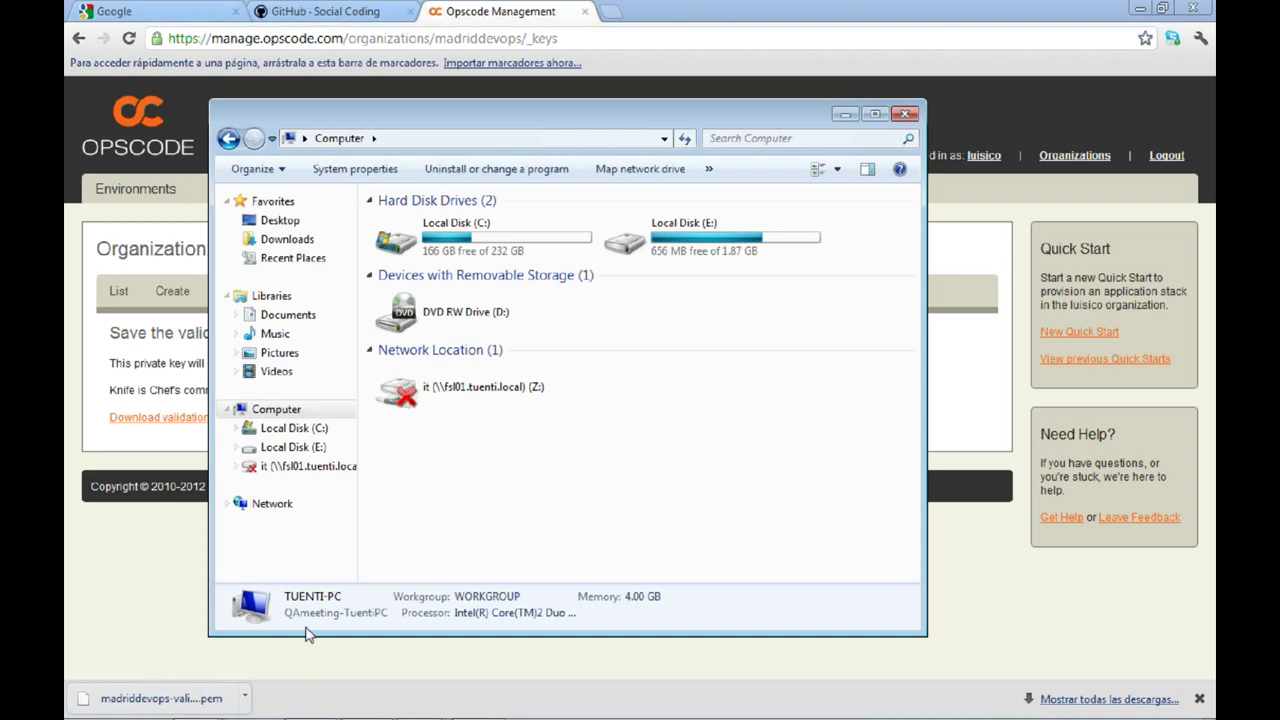
click(246, 704)
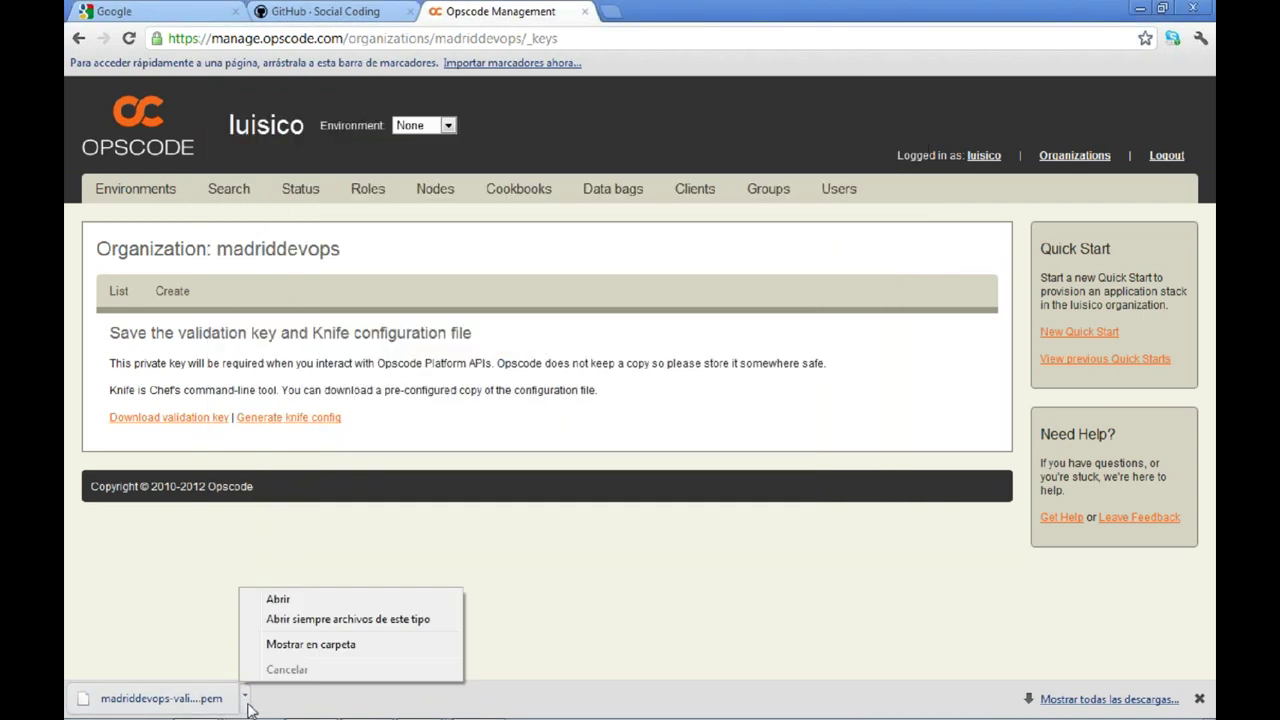
click(302, 646)
click(700, 240)
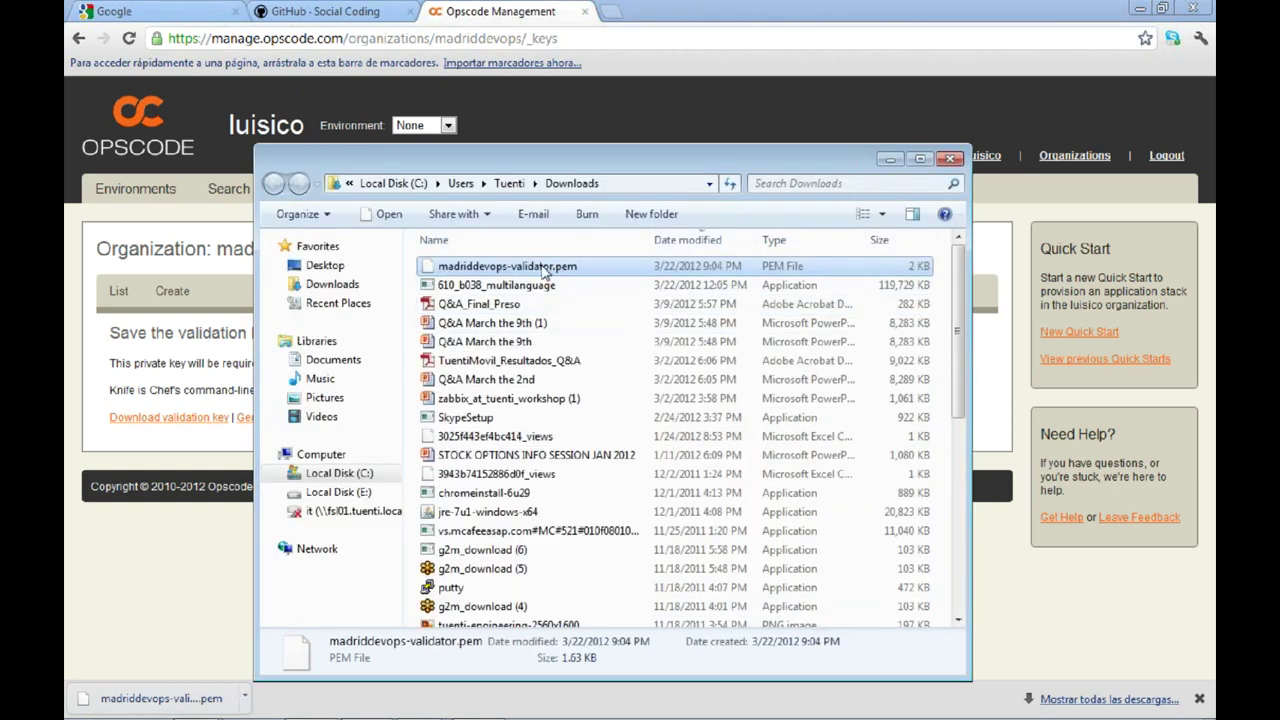
Search the computer's installed programs for winsc and scp, clearing the search text after each attempt.
key(super)
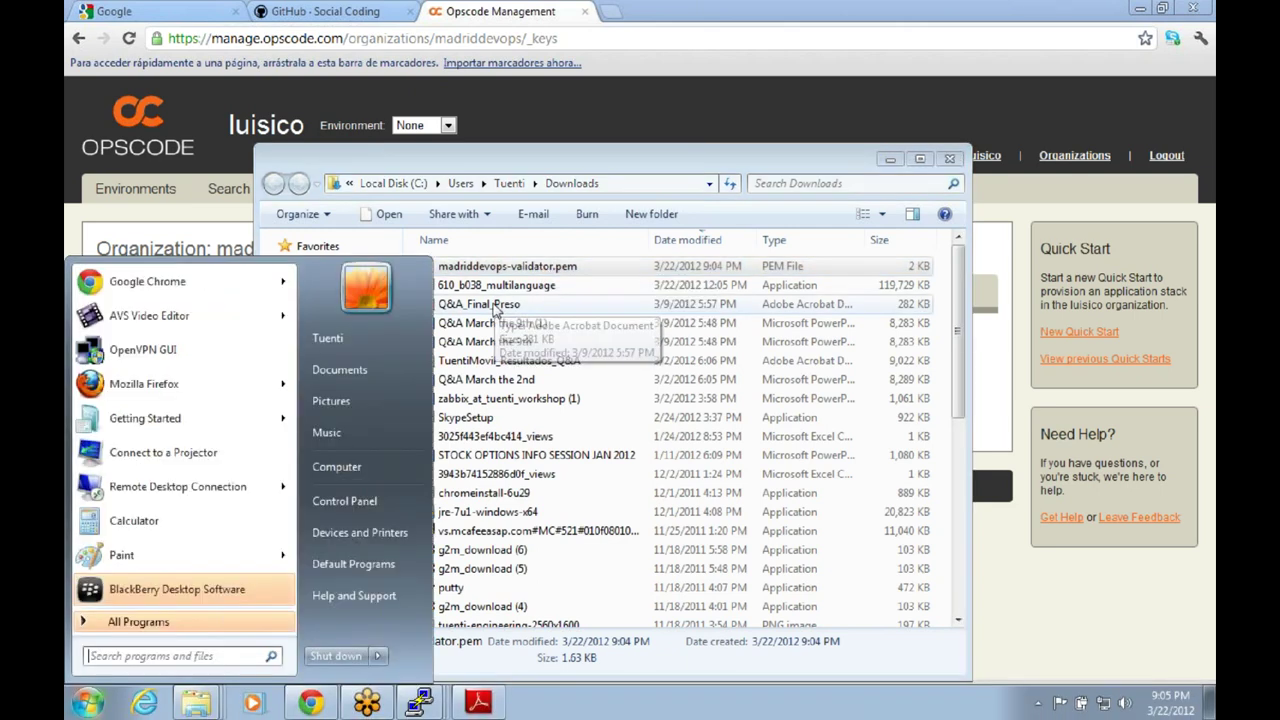
text(win)
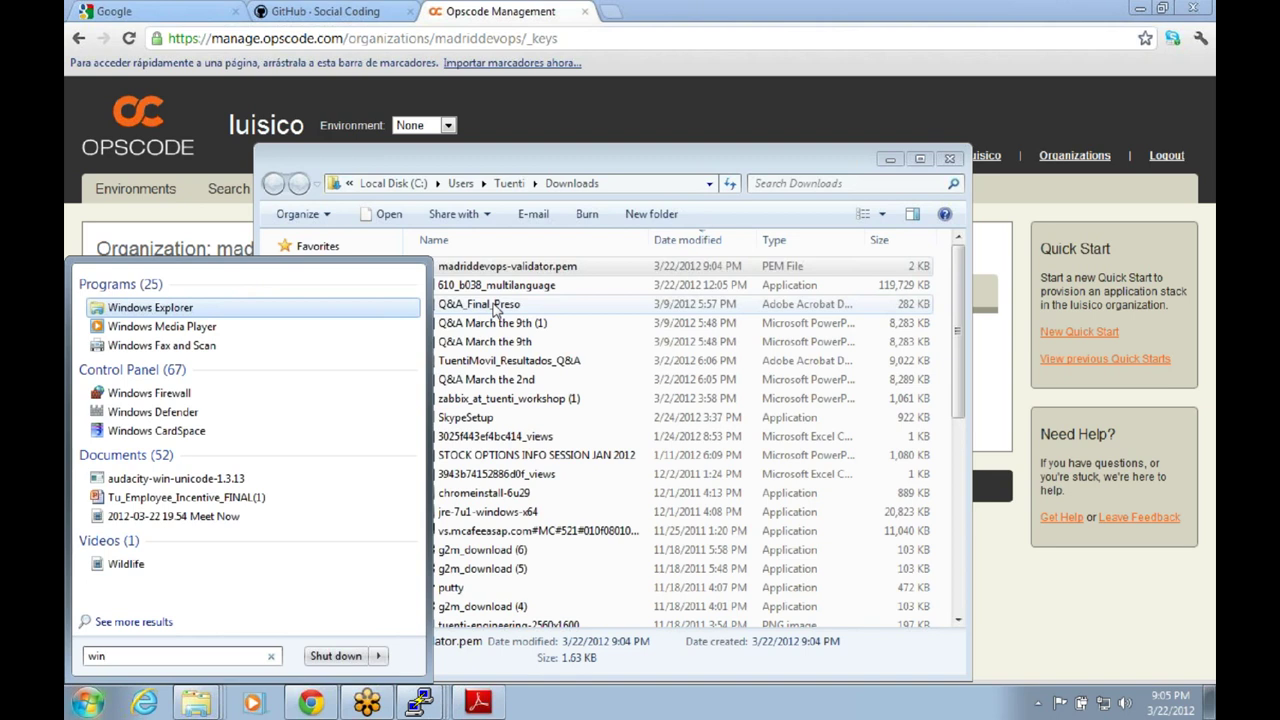
text(sc)
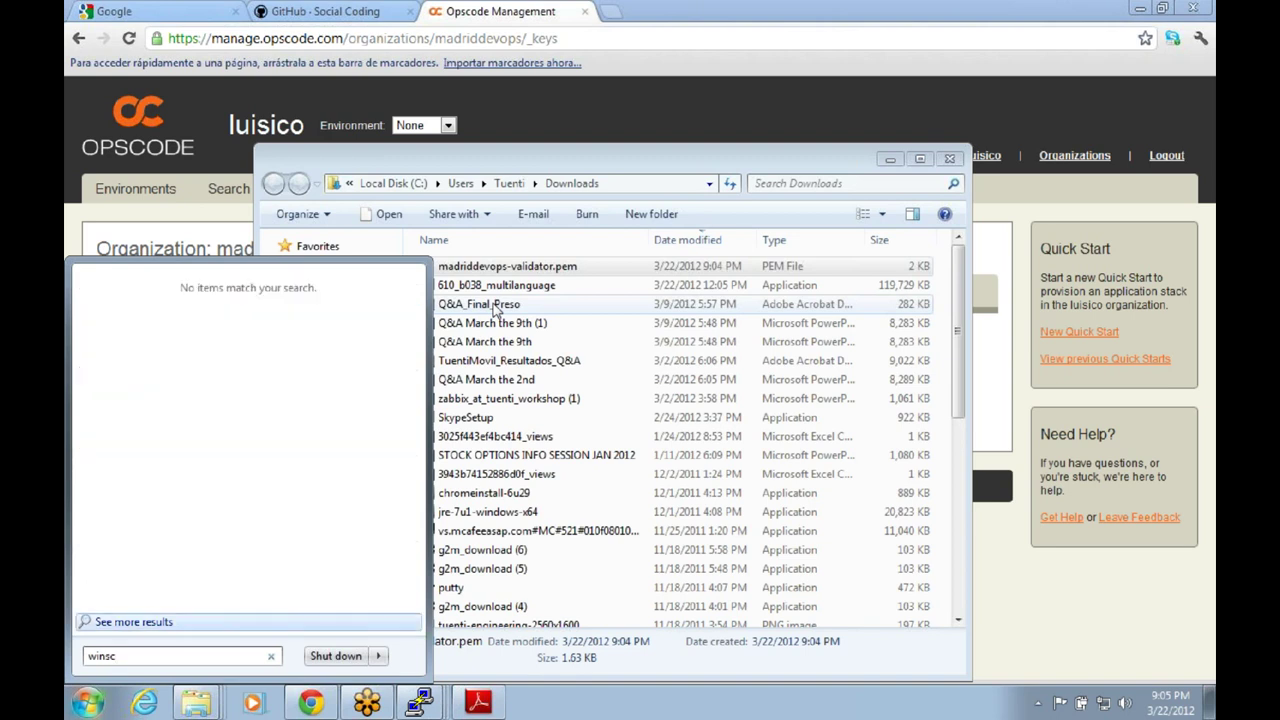
key(BackSpace)
key(BackSpace)
key(BackSpace)
key(BackSpace)
key(BackSpace)
text(scp)
key(BackSpace)
key(BackSpace)
key(BackSpace)
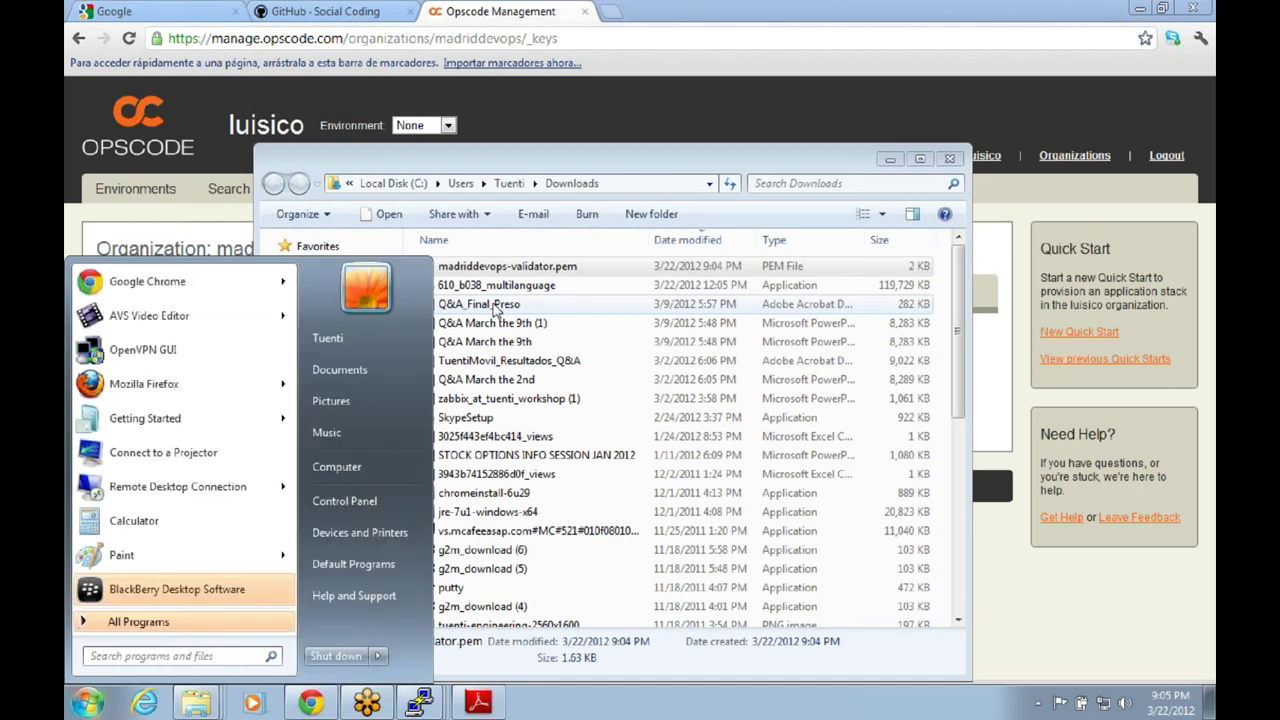
Leave the installed-programs search and switch to the PuTTY terminal session on mokleta.
key(Escape)
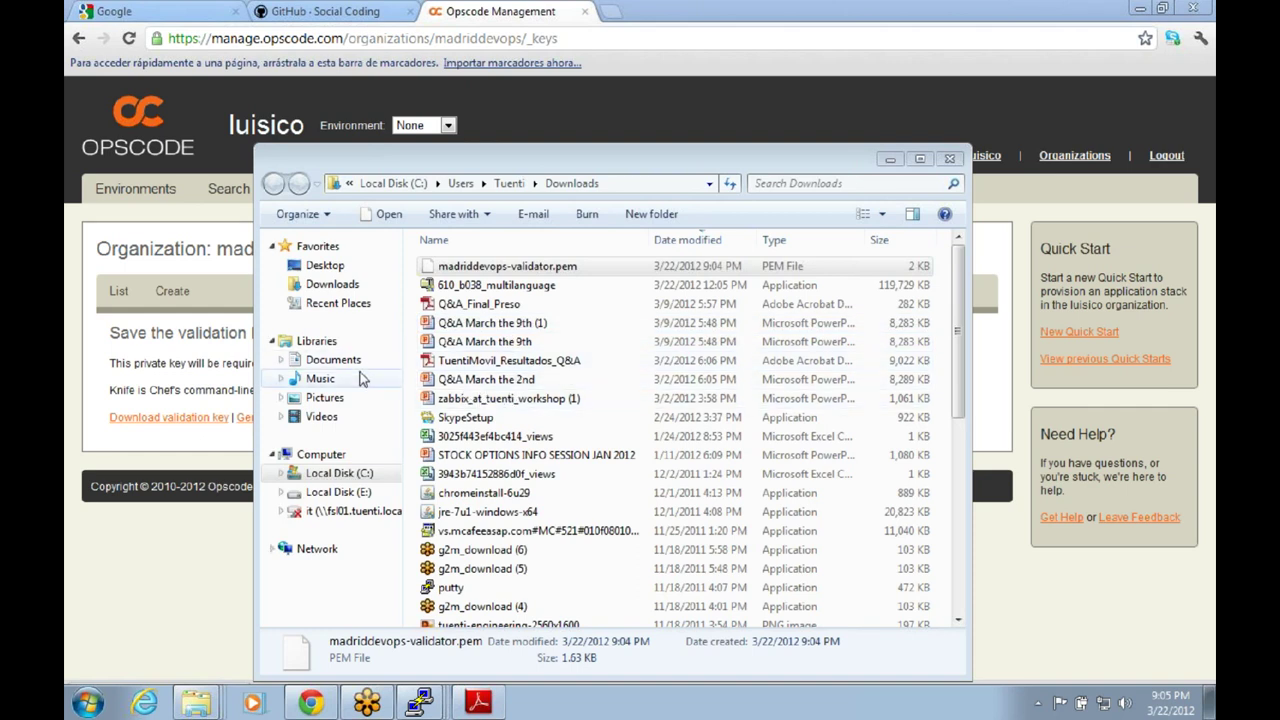
click(168, 545)
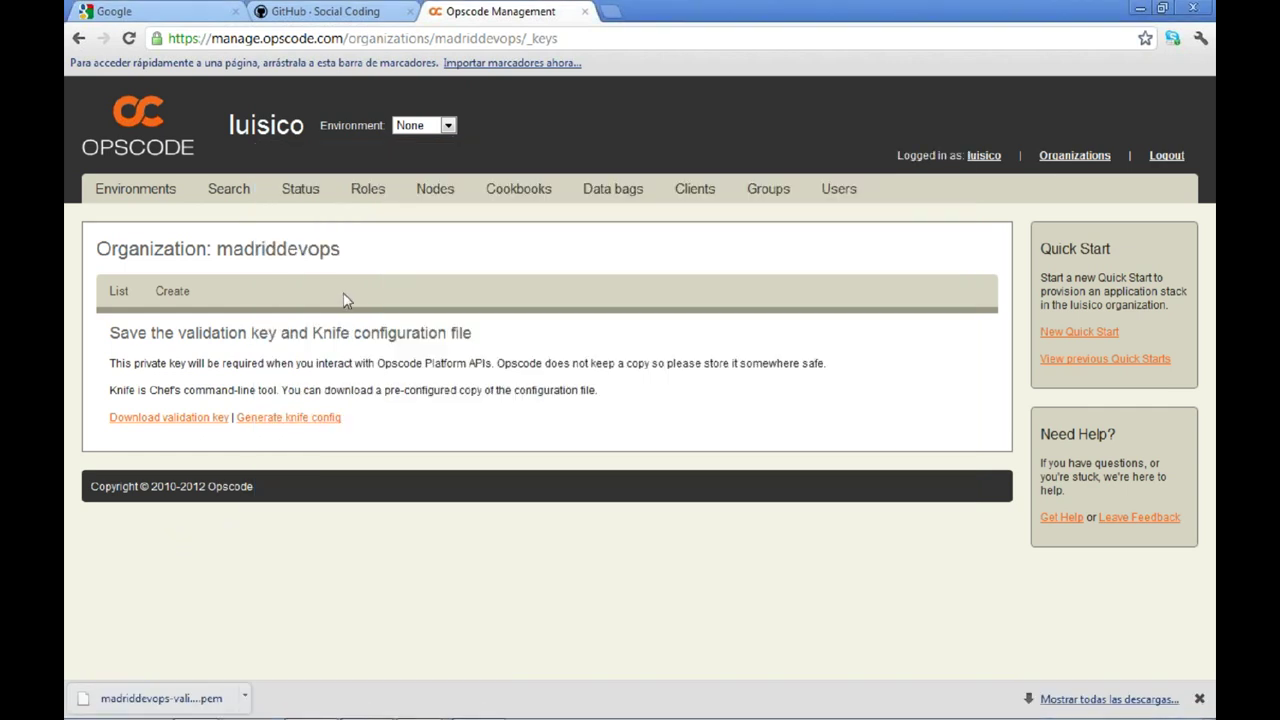
key(alt+Tab)
key(alt+Tab)
key(alt+Tab)
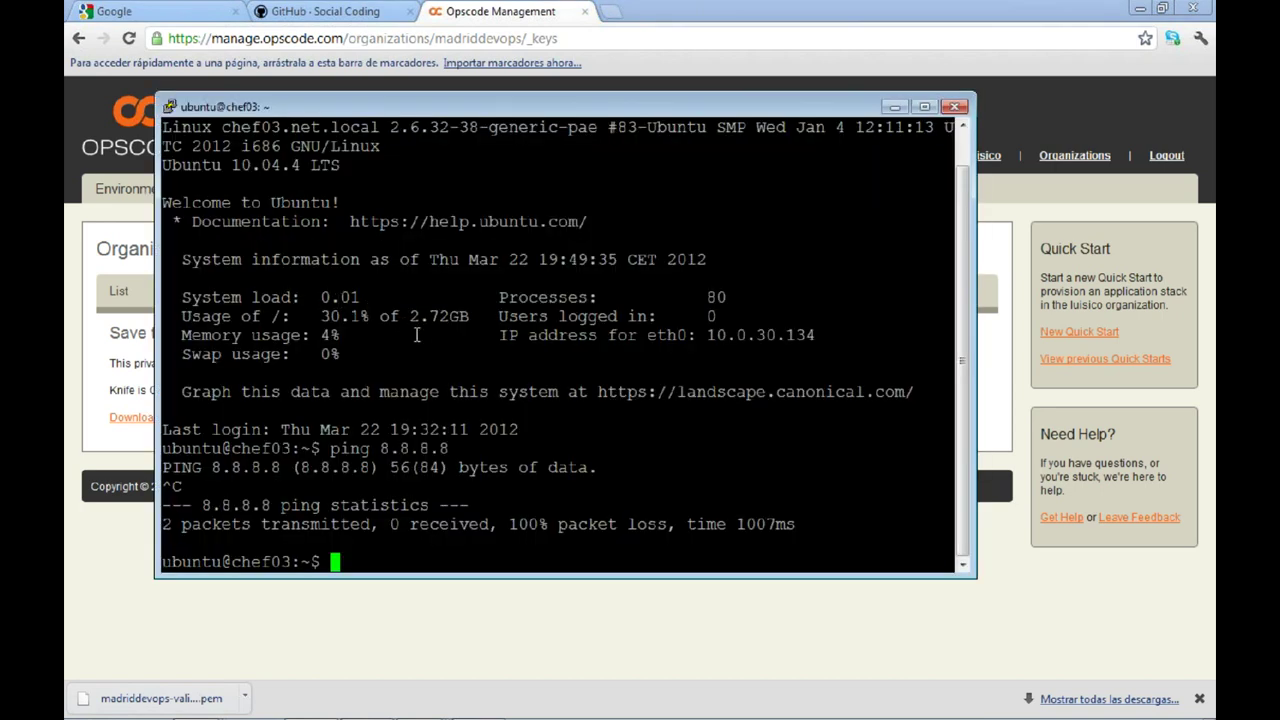
key(alt+Tab)
key(alt+Tab)
key(alt+Tab)
key(alt+Tab)
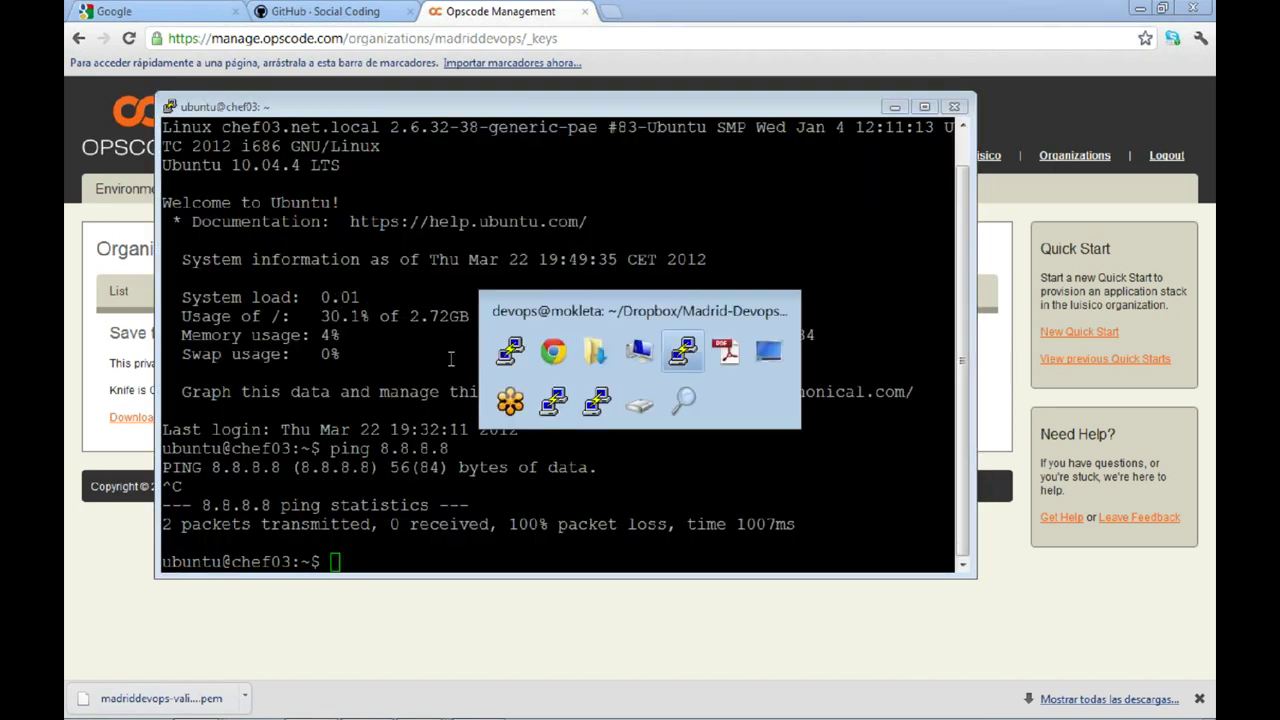
List the Chef folder, re-enter it from its parent folder and list its contents again.
text(ls)
key(Return)
text(cd ..)
key(Return)
text(cd Chef/)
key(Return)
text(l)
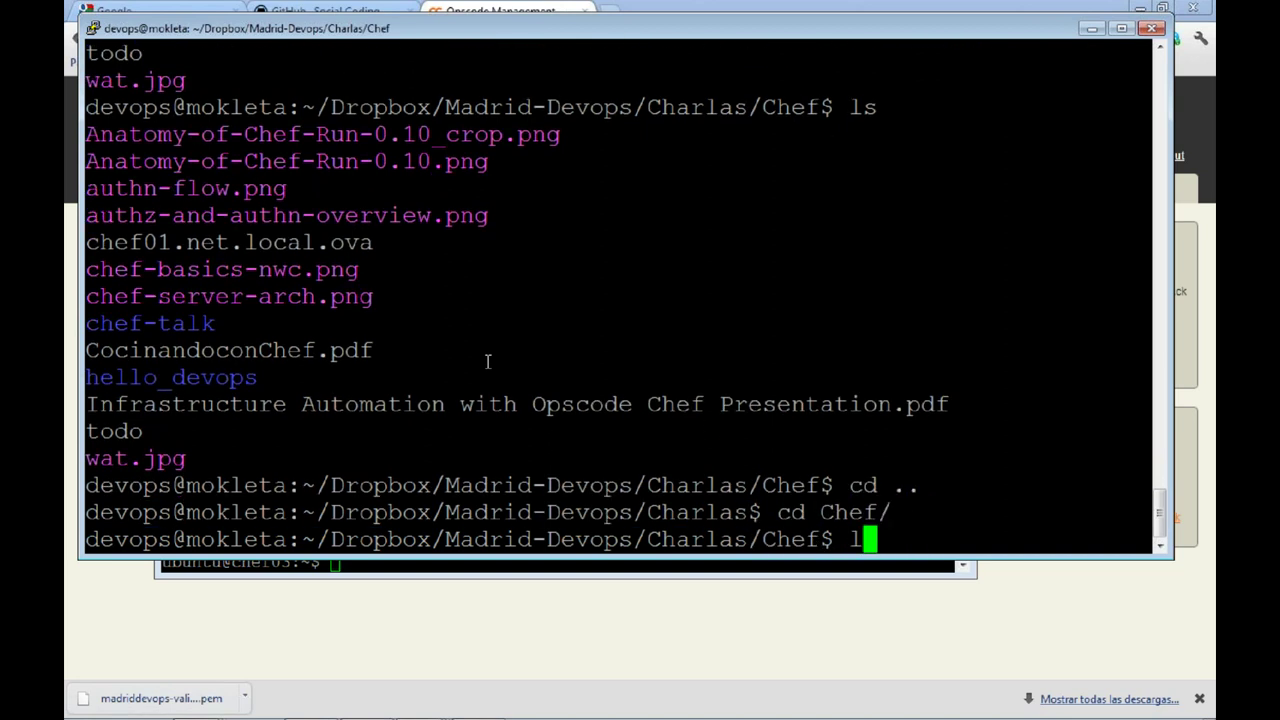
text(s)
key(Return)
Go into the chef-talk/repo folder, listing the contents at each level, and try ls /lah there.
text(cd chef-talk/)
key(Return)
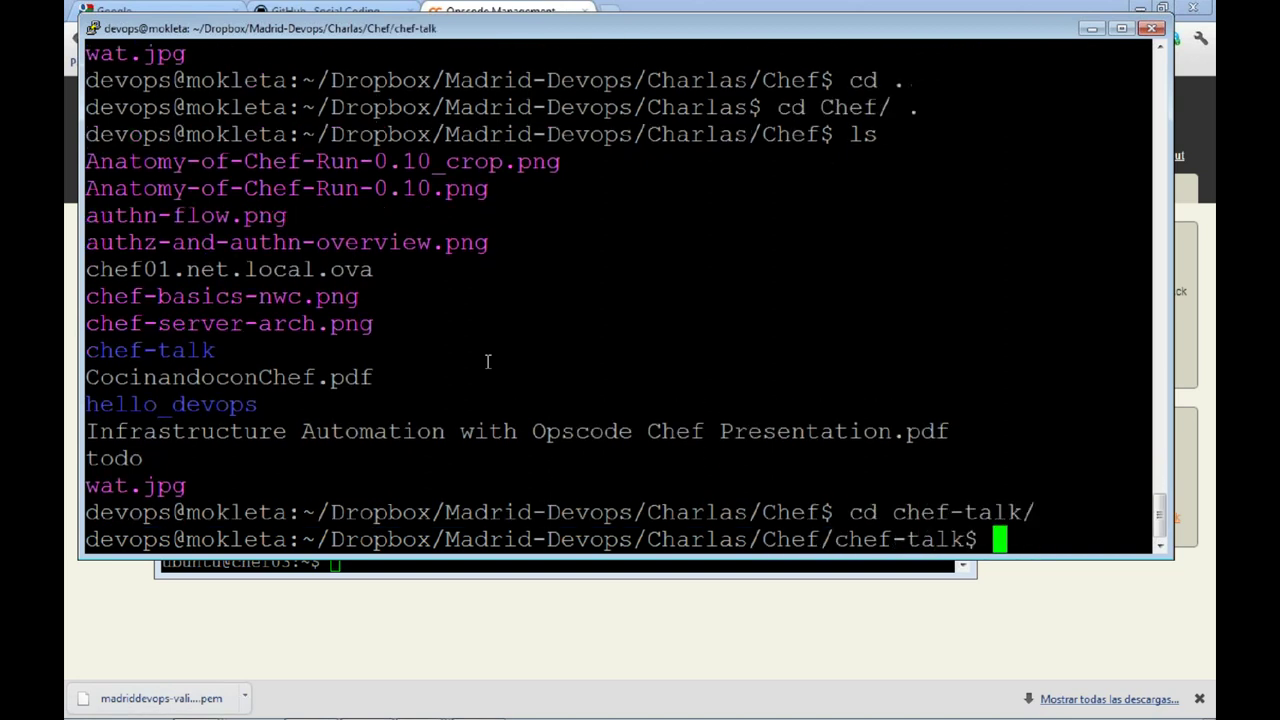
text(ls)
key(Return)
text(cd repo/)
key(Return)
text(ls ls /lah)
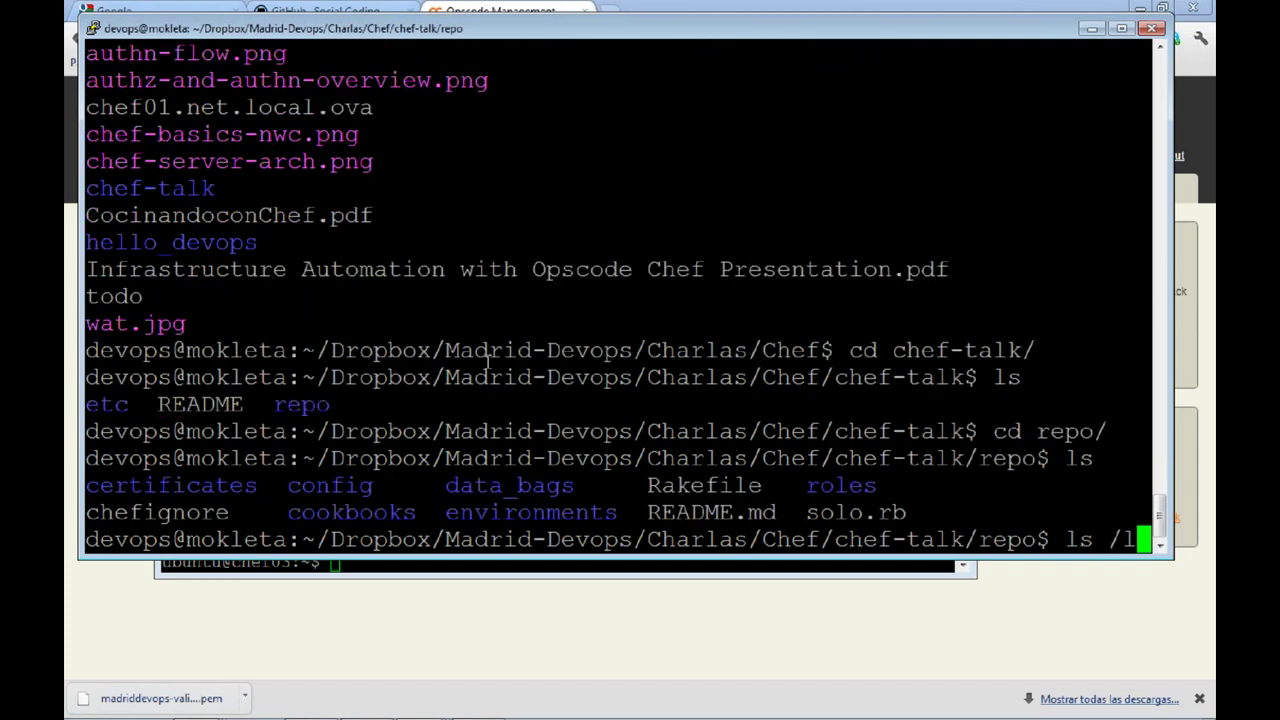
key(Return)
Change into the hidden .chef folder of the repo and list its files.
text(cd .chef/)
key(Return)
text(ls)
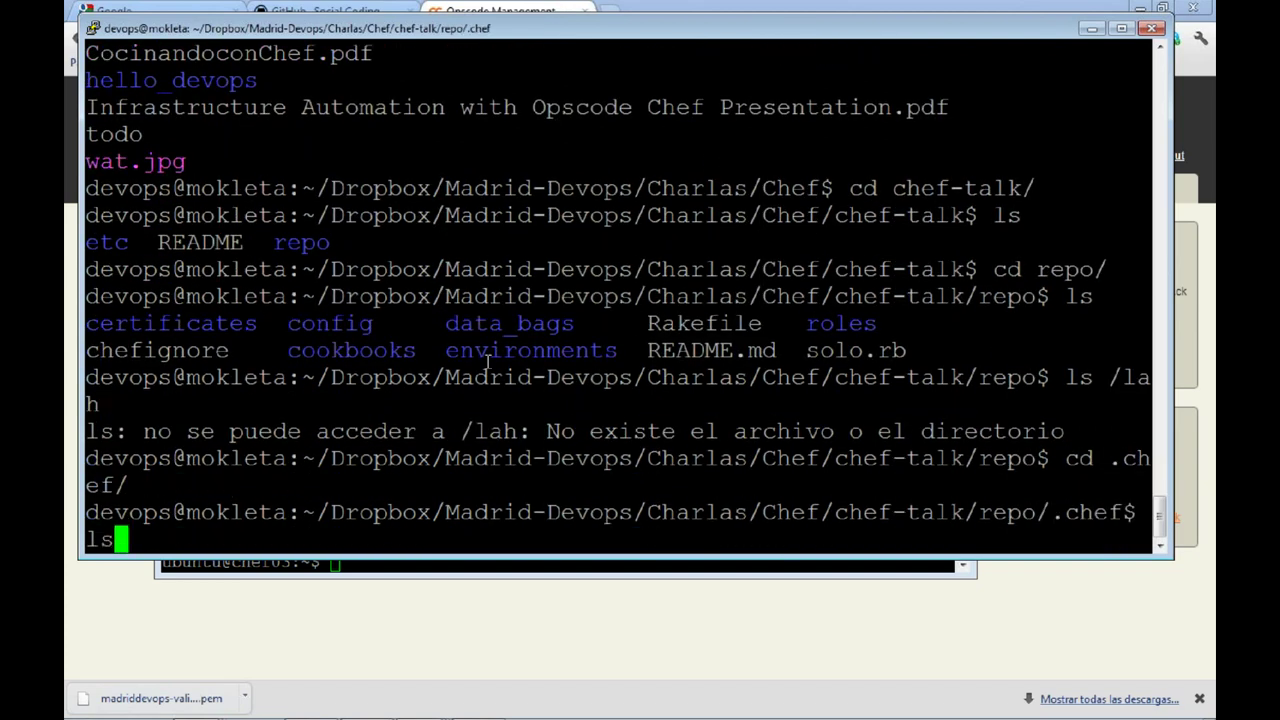
key(Return)
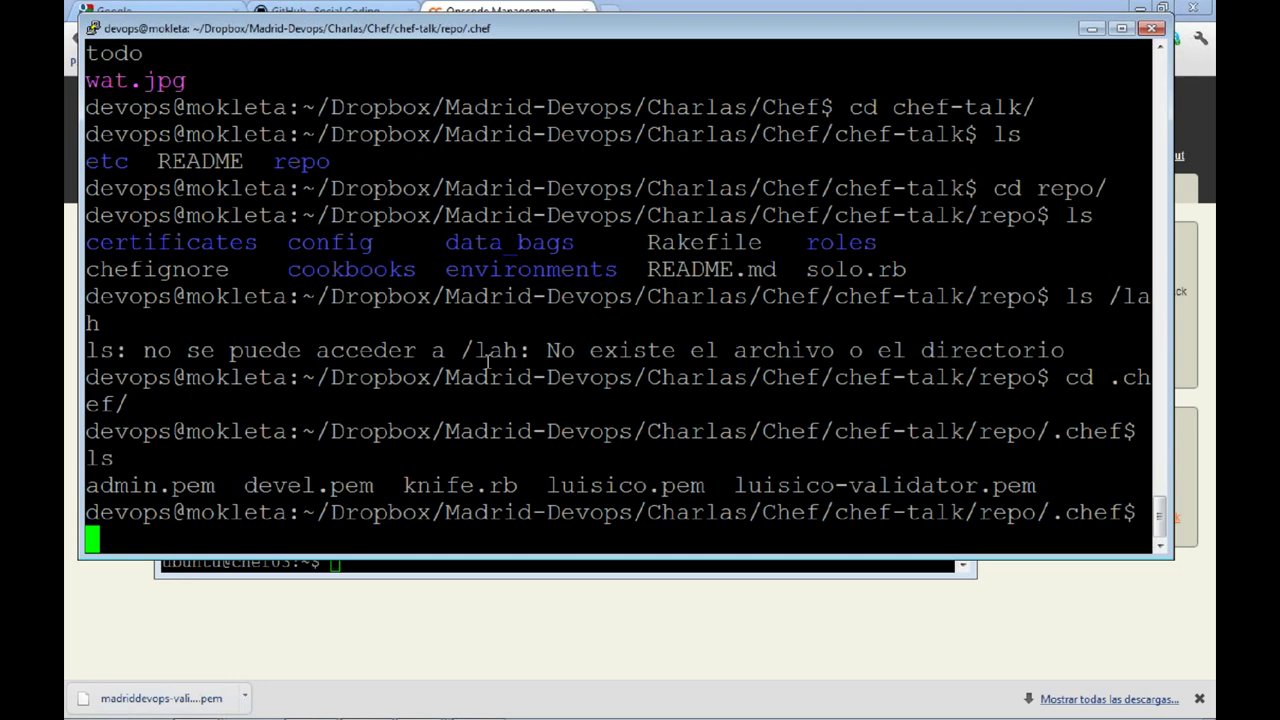
Switch to the Opscode management site in Chrome and show the clients of the madriddevops organization.
key(alt+Tab)
key(alt+Tab)
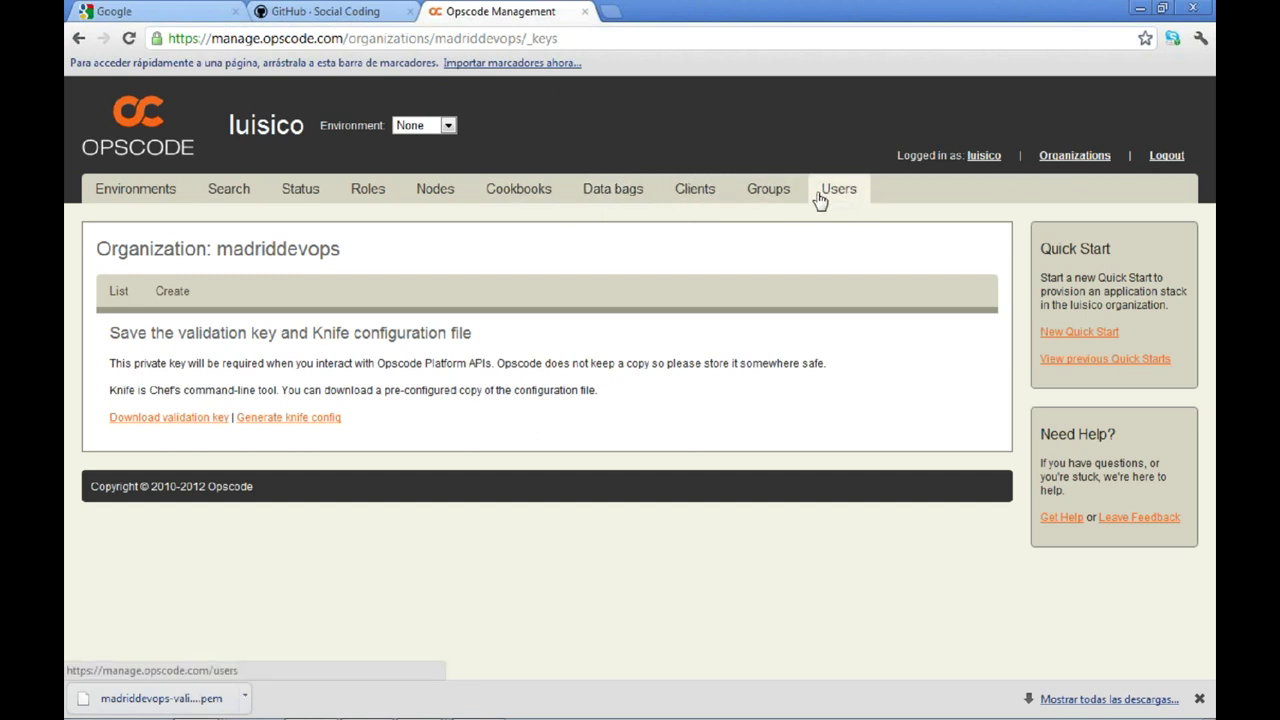
click(695, 193)
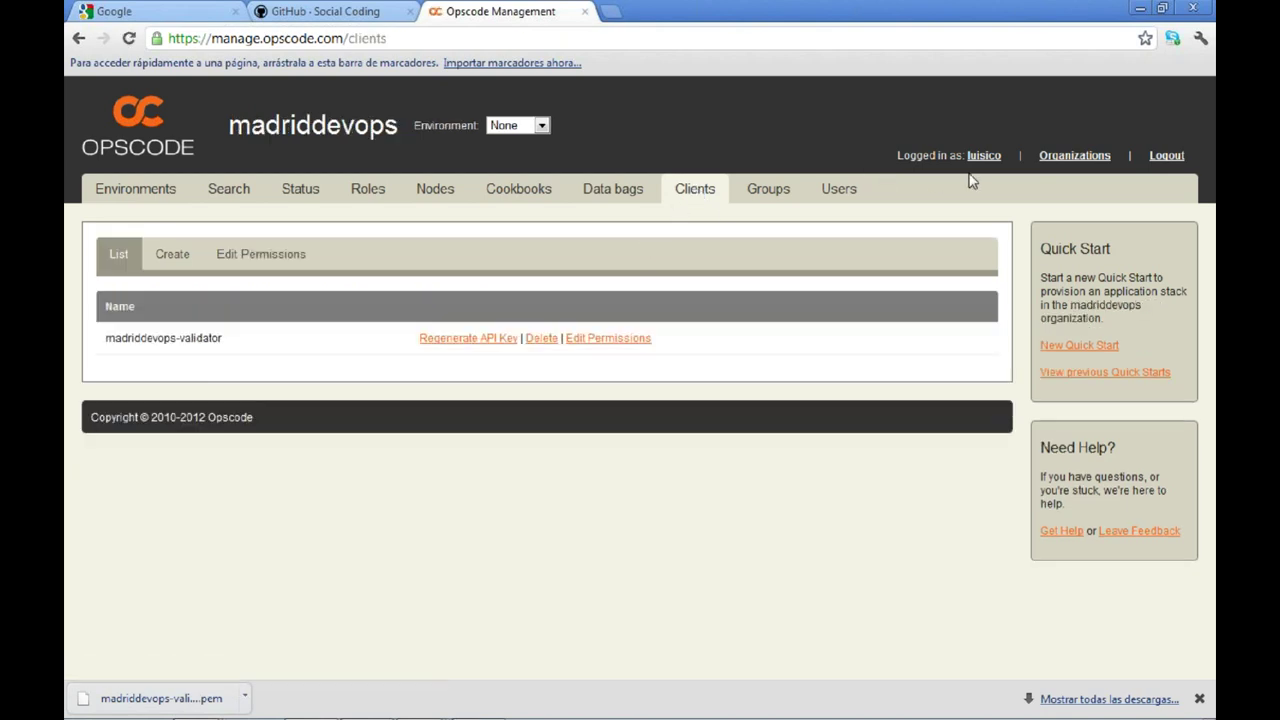
Make luisico the current organization and show its list of clients.
click(1093, 155)
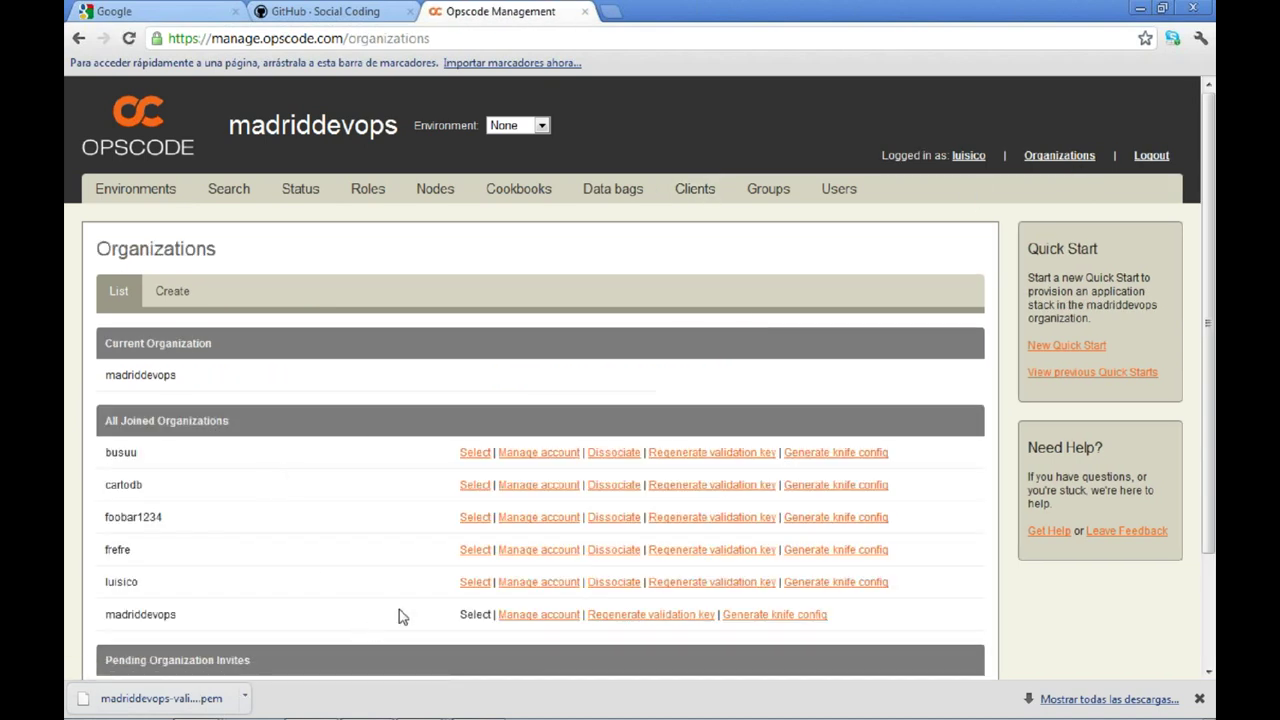
click(475, 581)
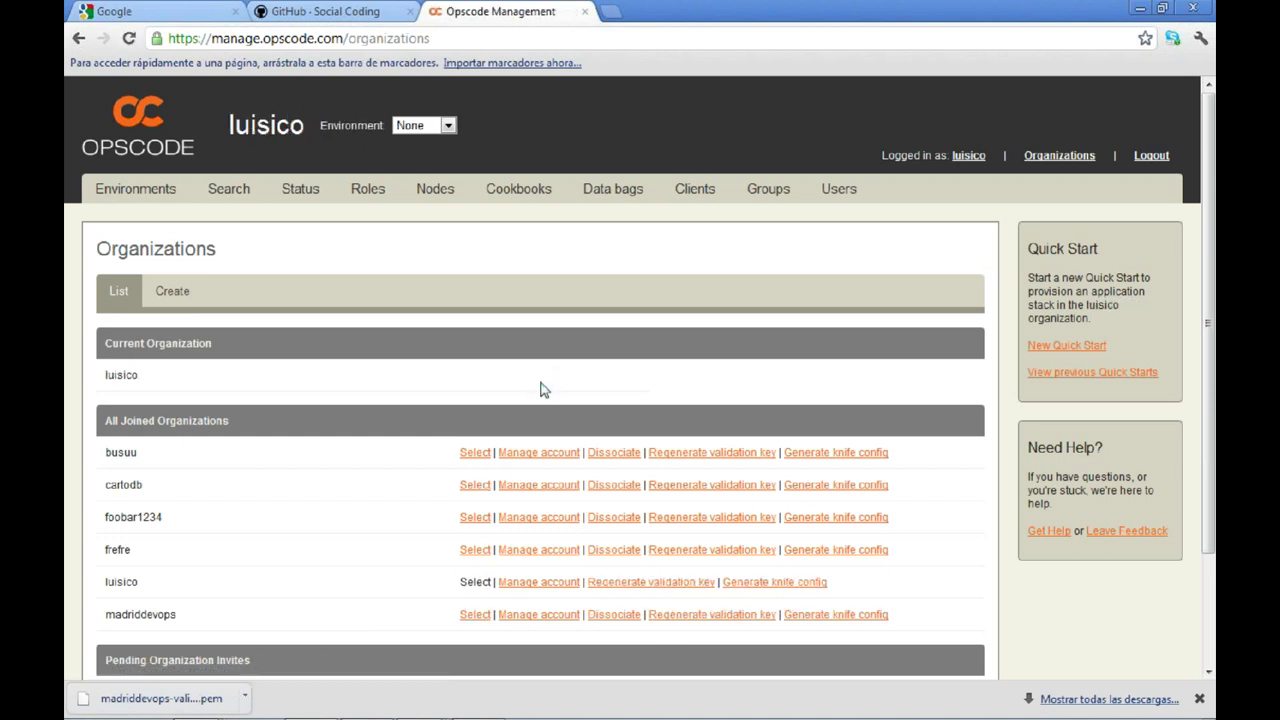
click(708, 204)
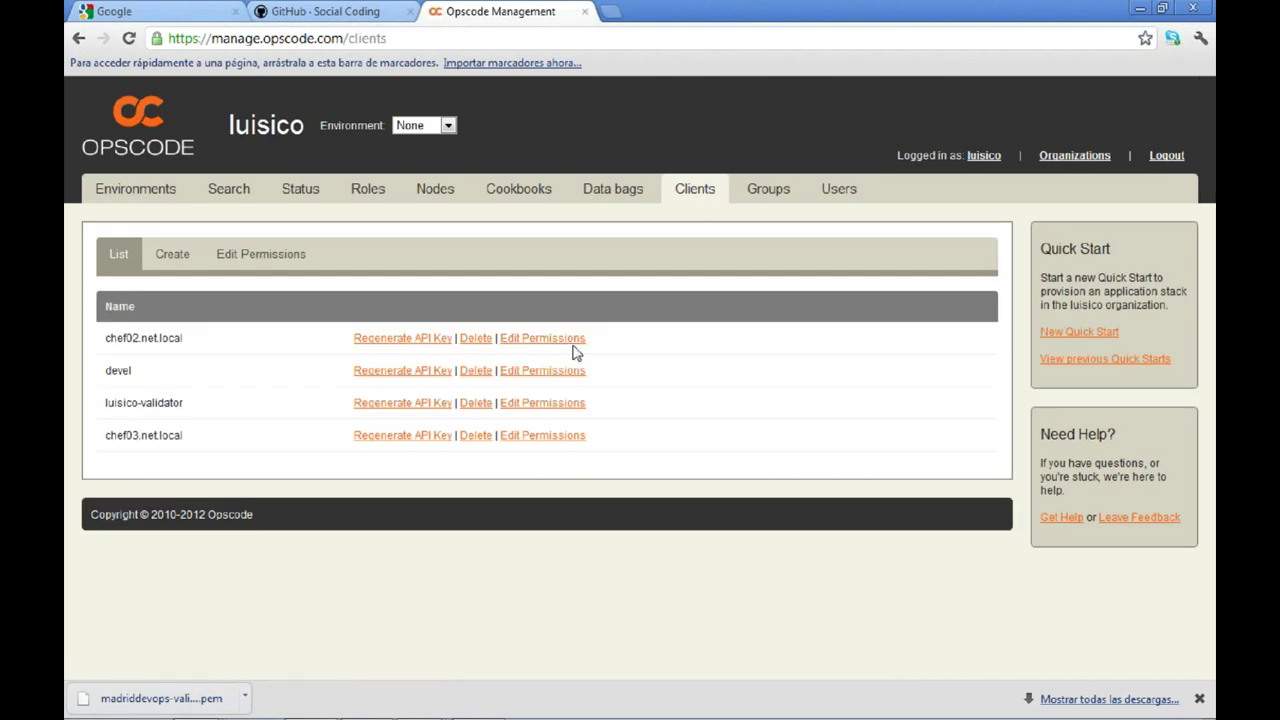
Delete the clients chef02.net.local, devel and chef03.net.local from the luisico organization.
click(484, 345)
click(680, 390)
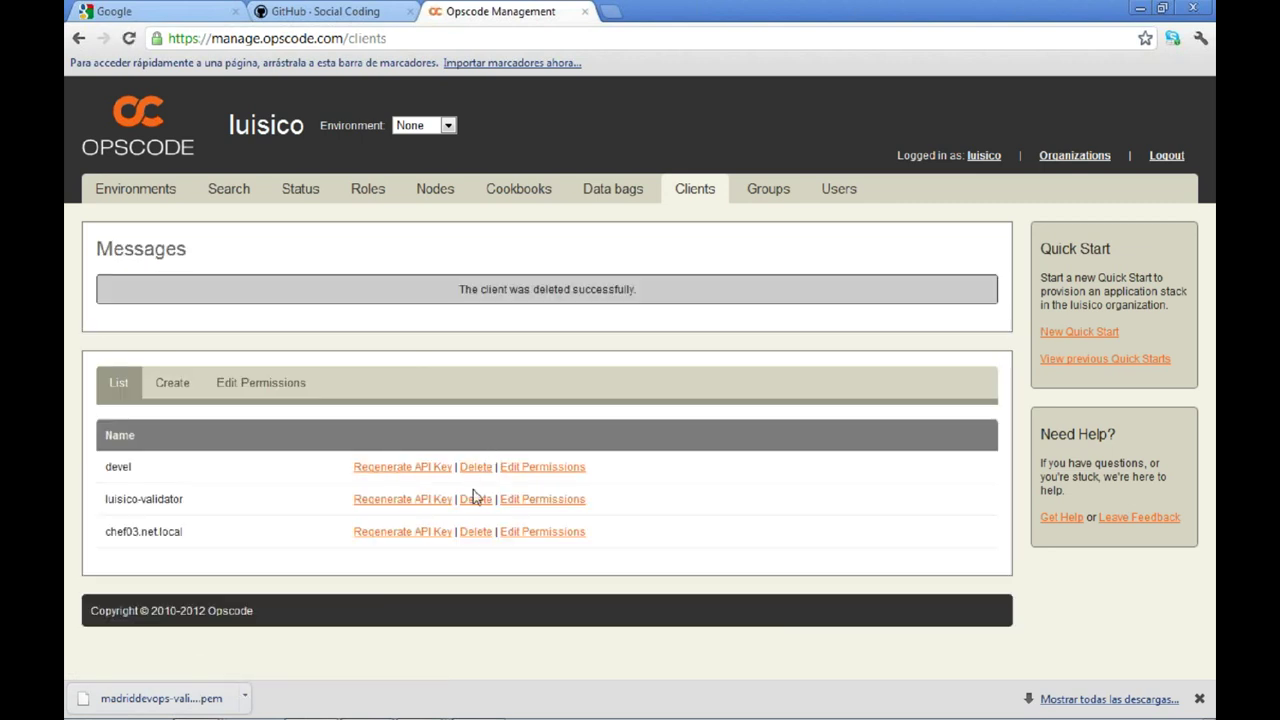
click(476, 470)
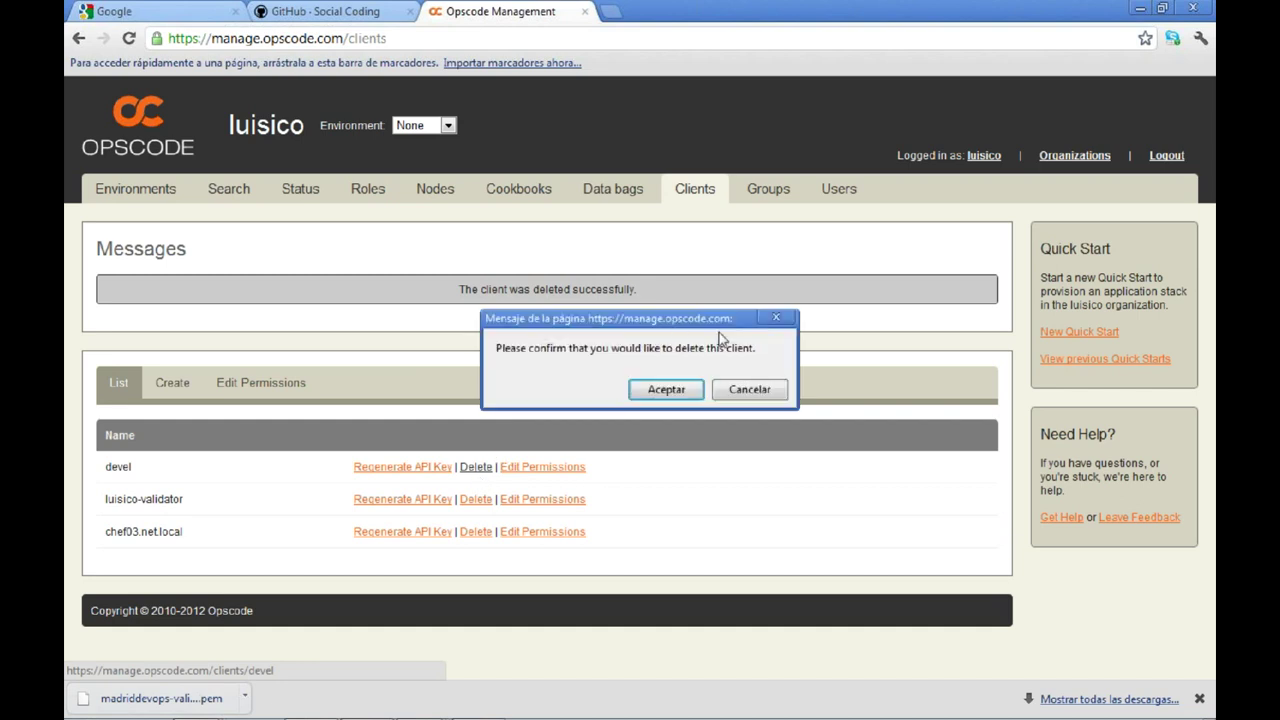
click(668, 389)
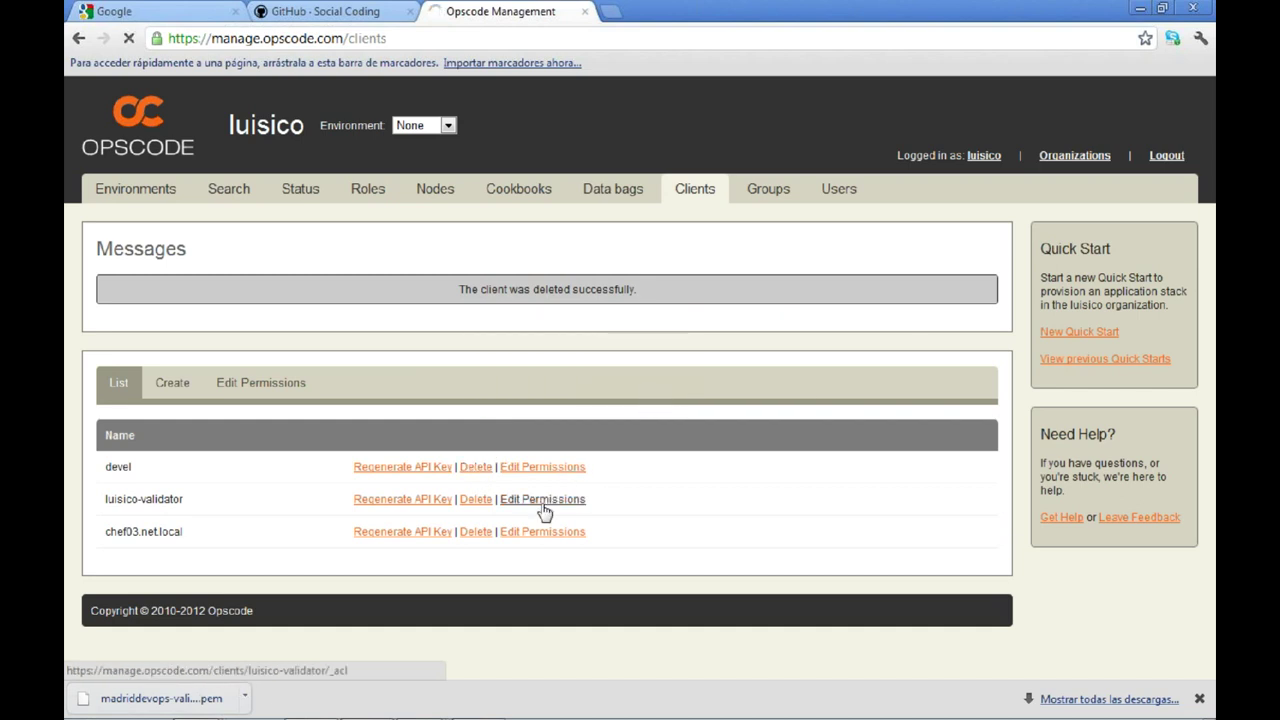
click(488, 500)
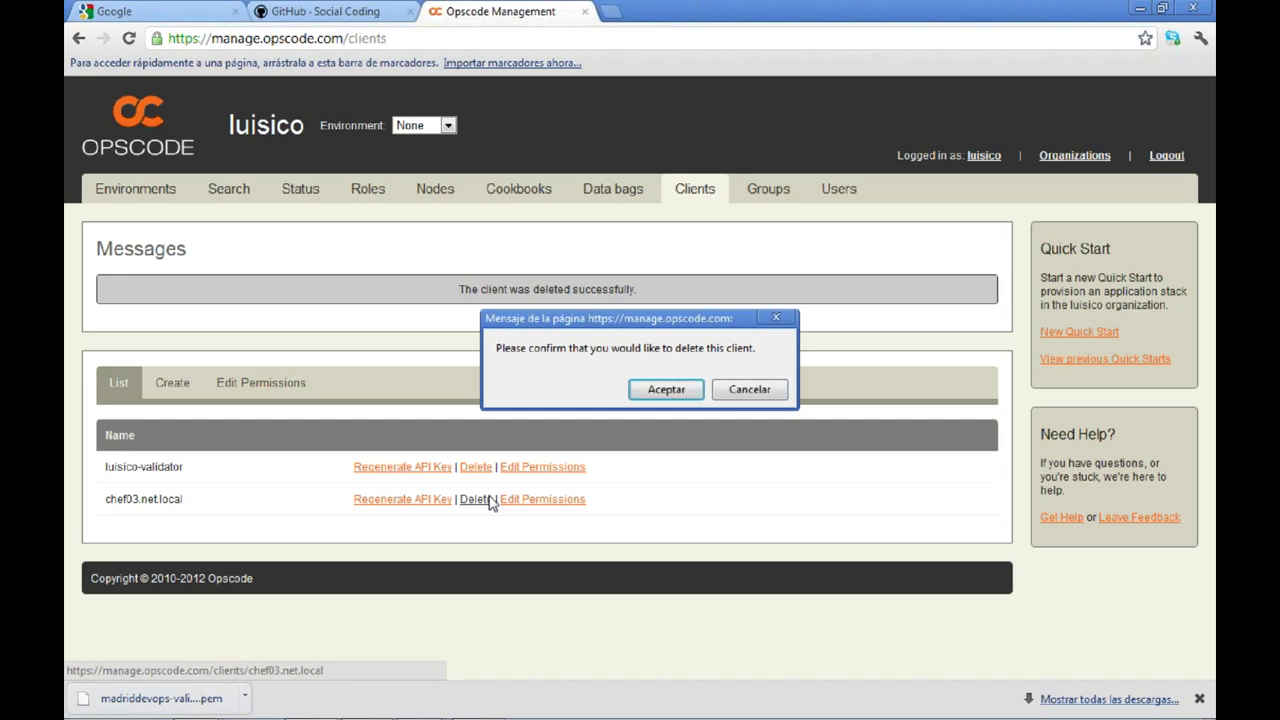
click(665, 391)
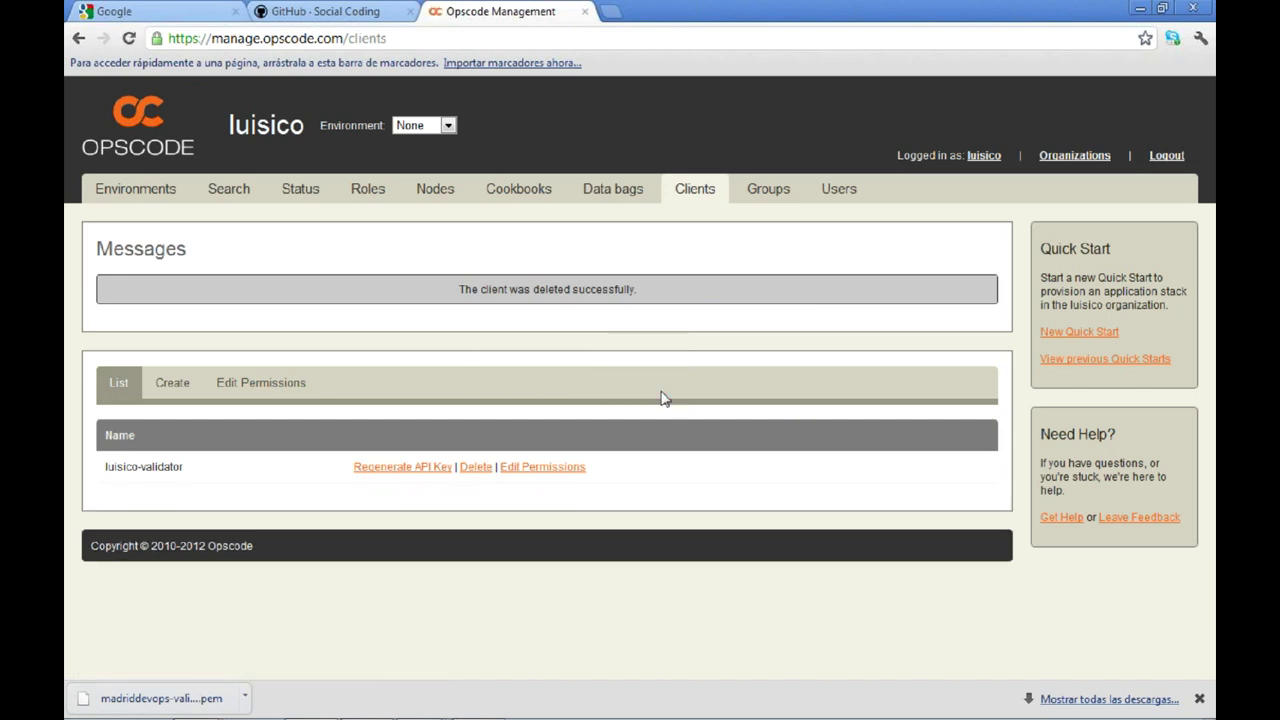
Show the node list of the luisico organization.
click(446, 190)
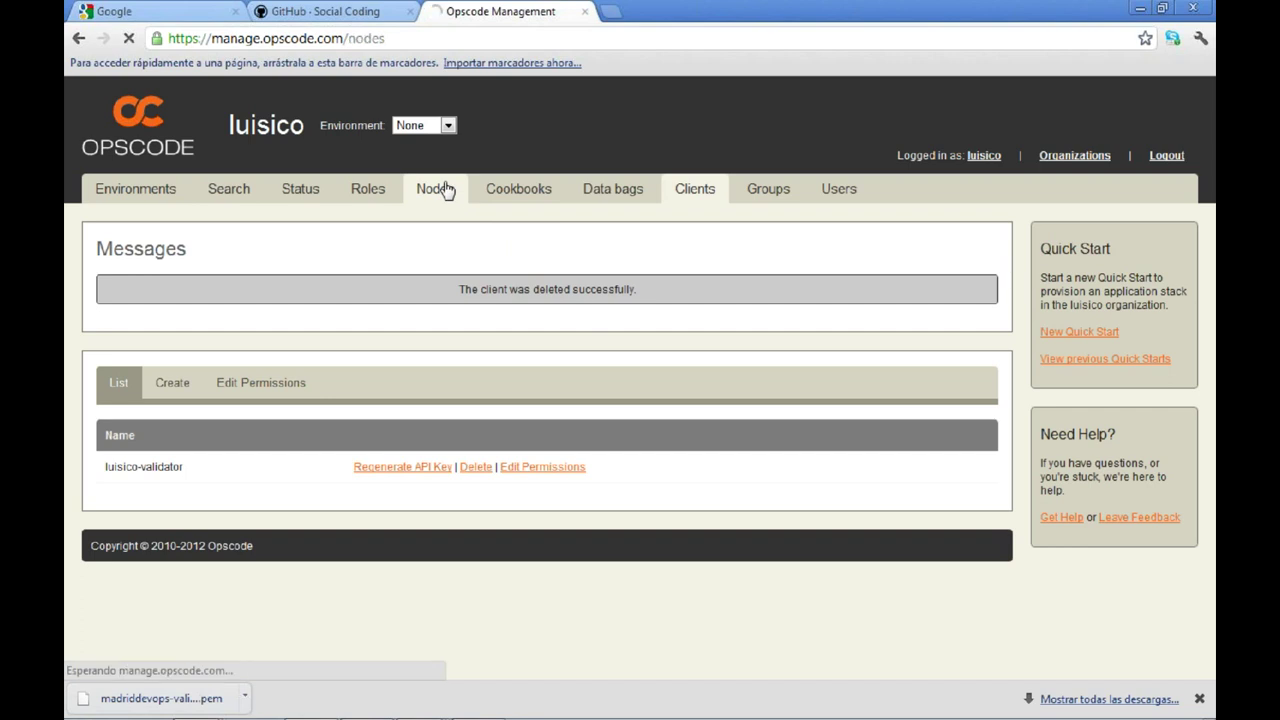
click(495, 197)
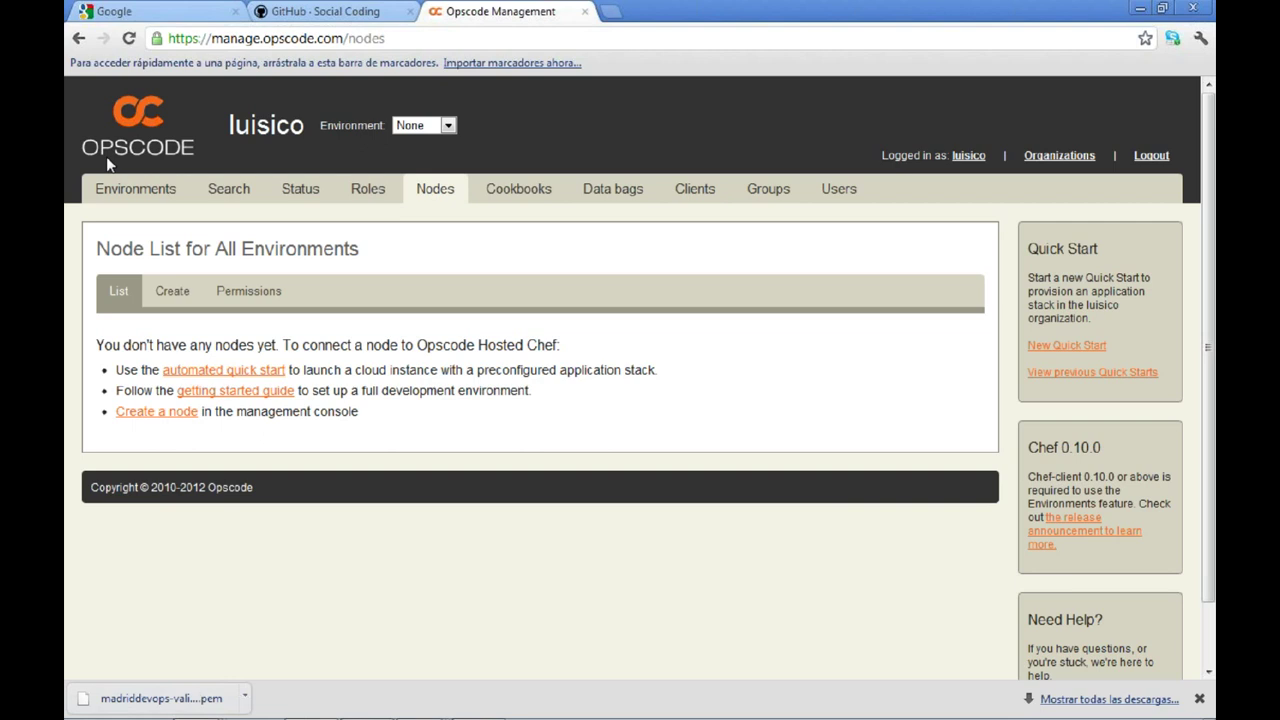
Switch back to the PuTTY terminal on mokleta and list the files in the .chef folder.
key(alt+Tab)
key(alt+Tab)
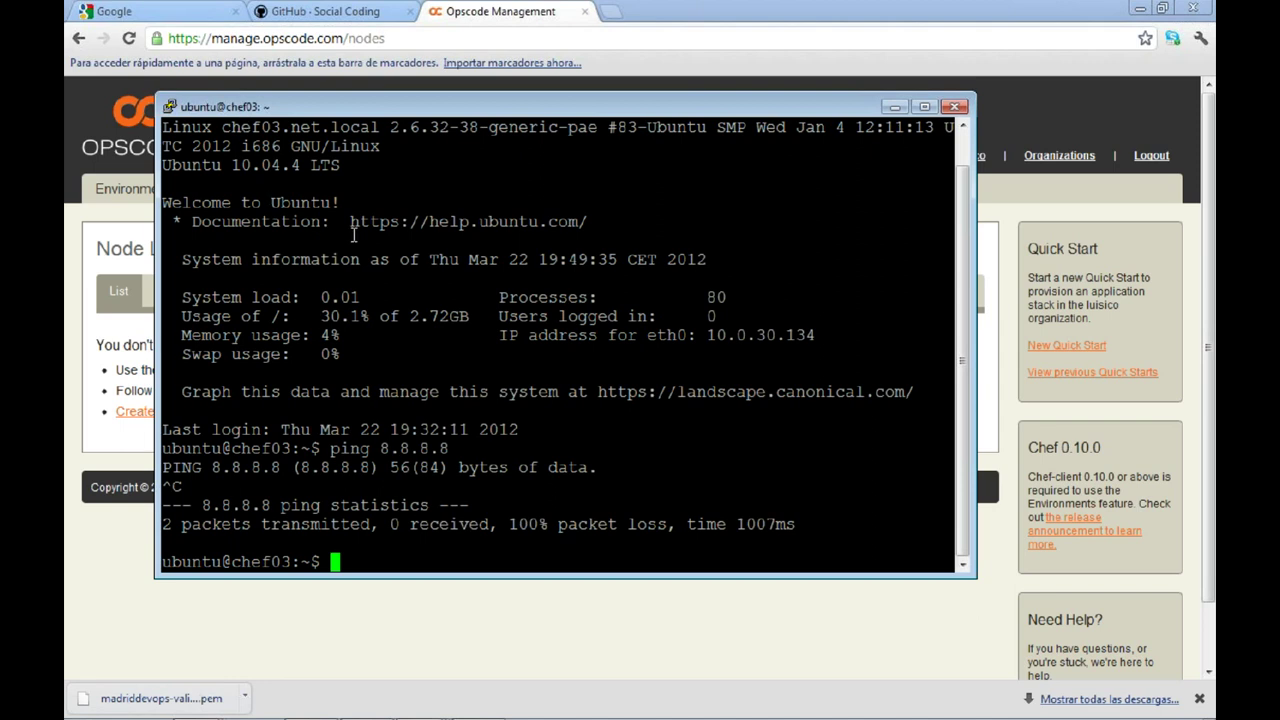
key(alt+Tab)
key(alt+Tab)
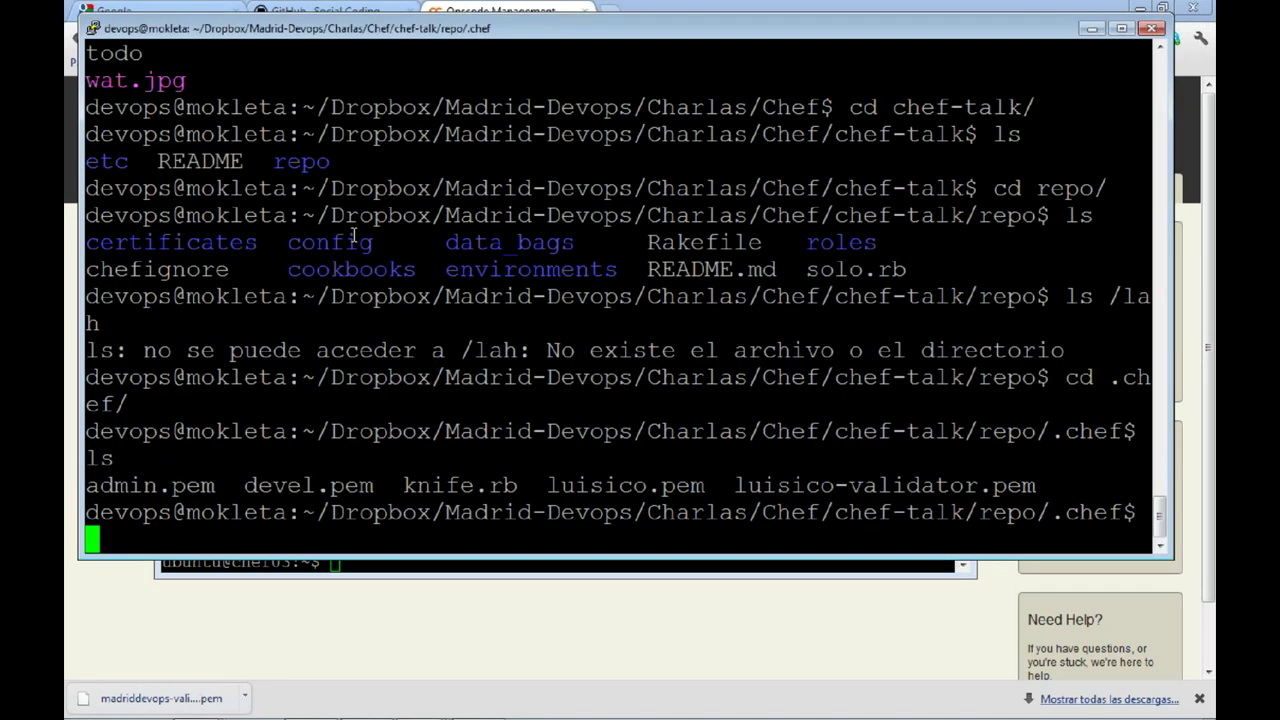
text(ls)
key(Return)
Go up to the repo folder and list it, then return to .chef and list its files.
text(cd ..)
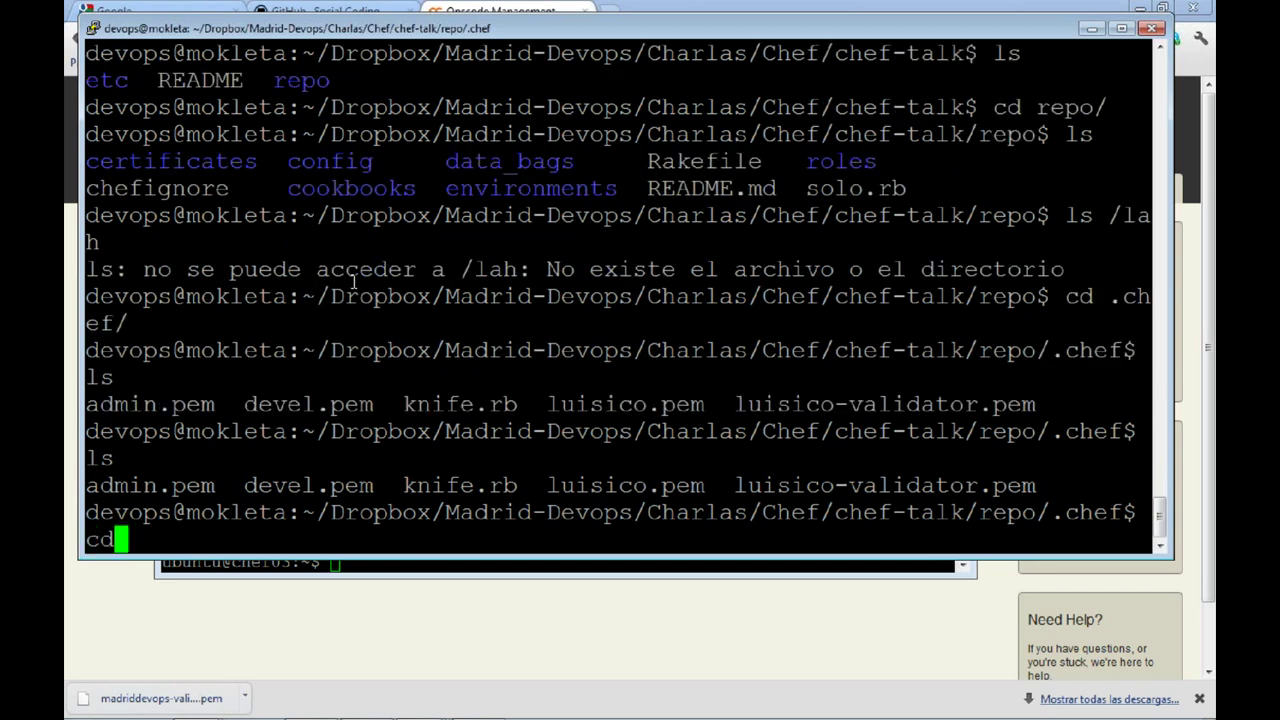
key(Return)
text(ls)
key(Return)
text(cd .chef/)
key(Return)
text(ls)
key(Return)
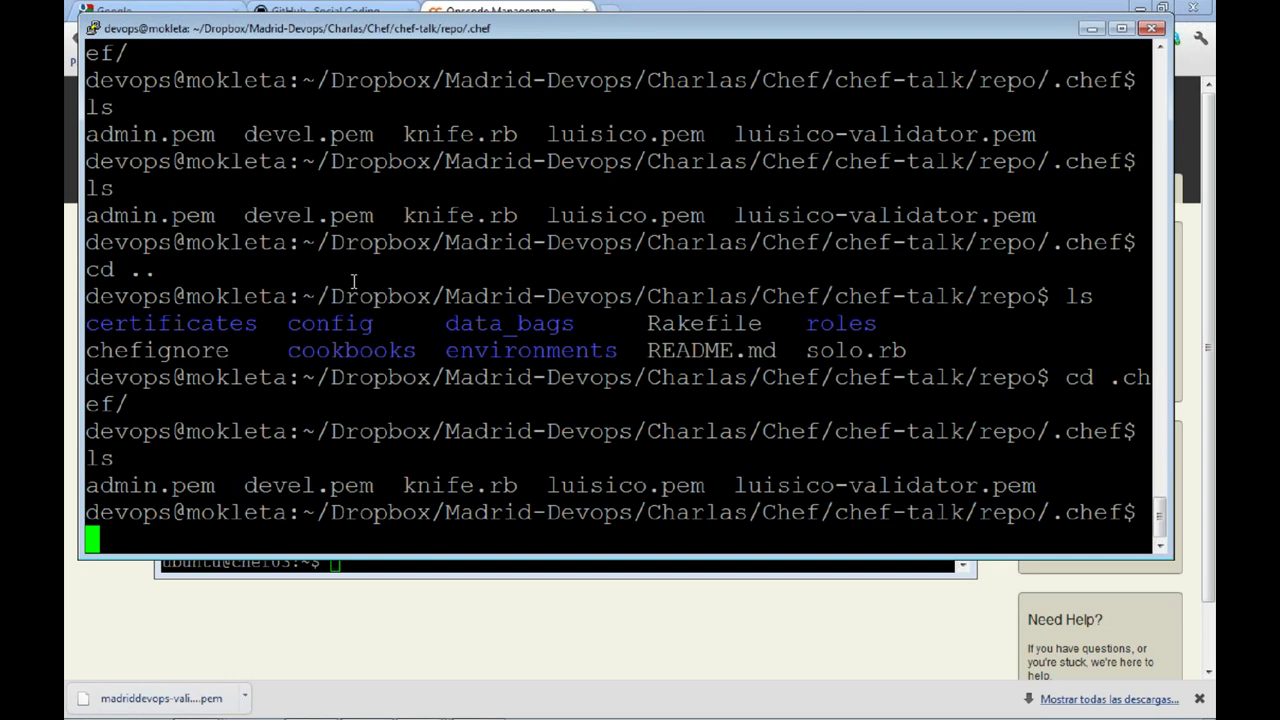
text(ls)
key(Return)
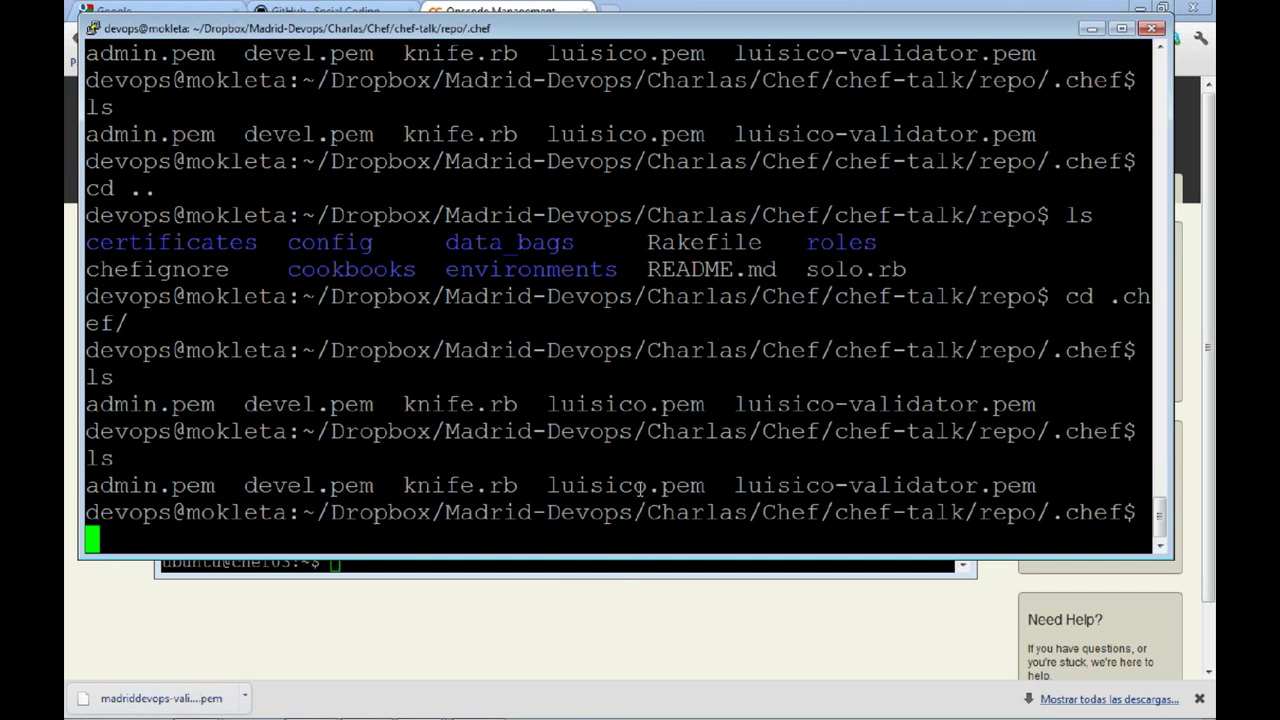
Point out the luisico.pem and luisico-validator.pem key files in the latest .chef listing.
double_click(640, 486)
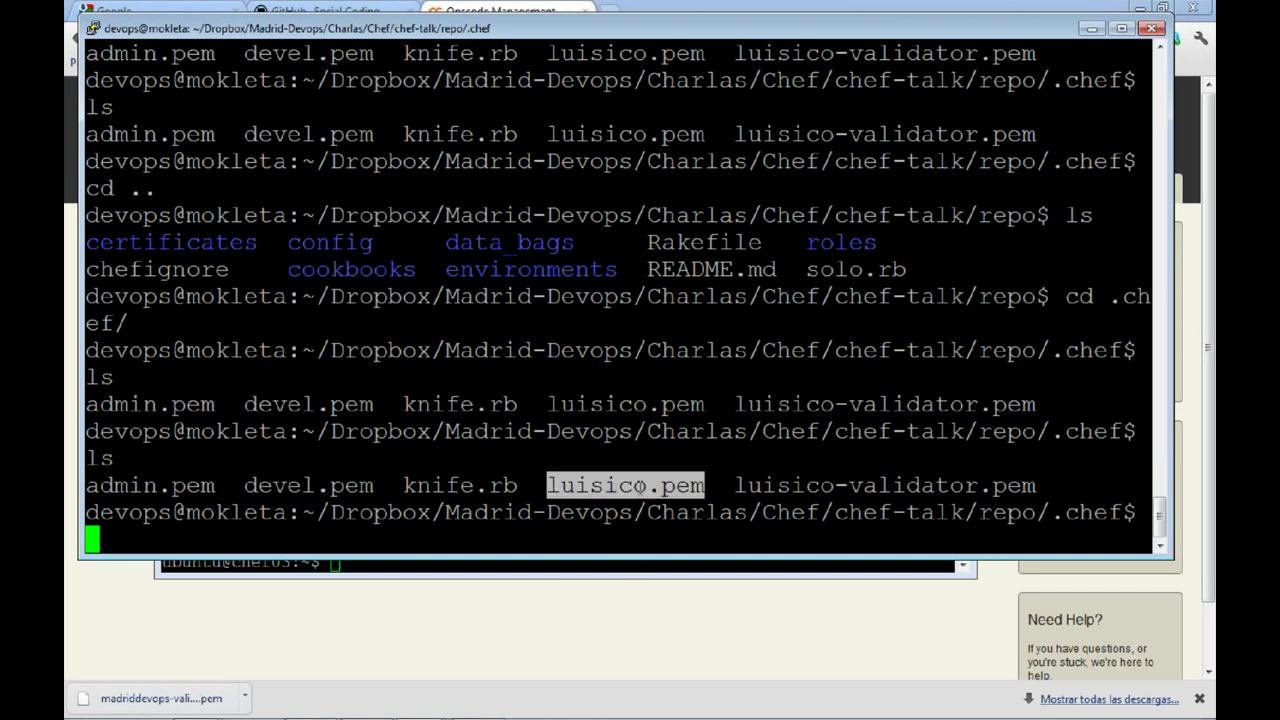
double_click(640, 486)
double_click(765, 470)
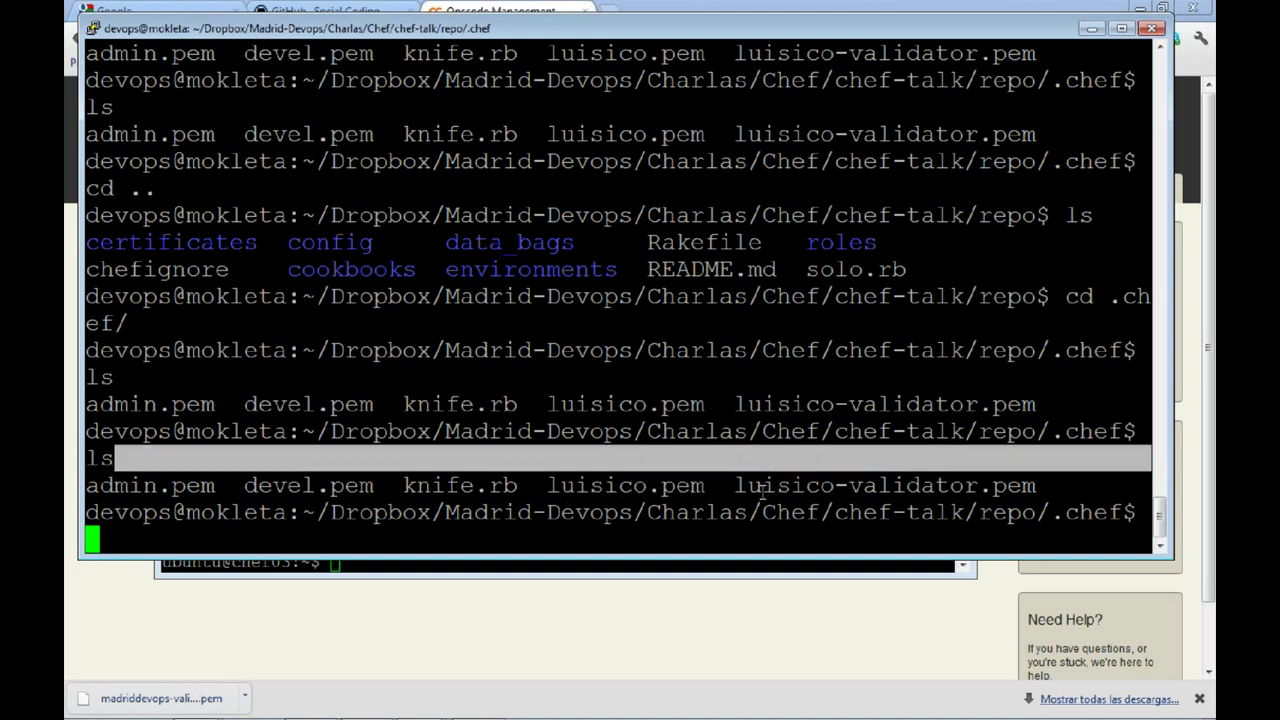
click(762, 487)
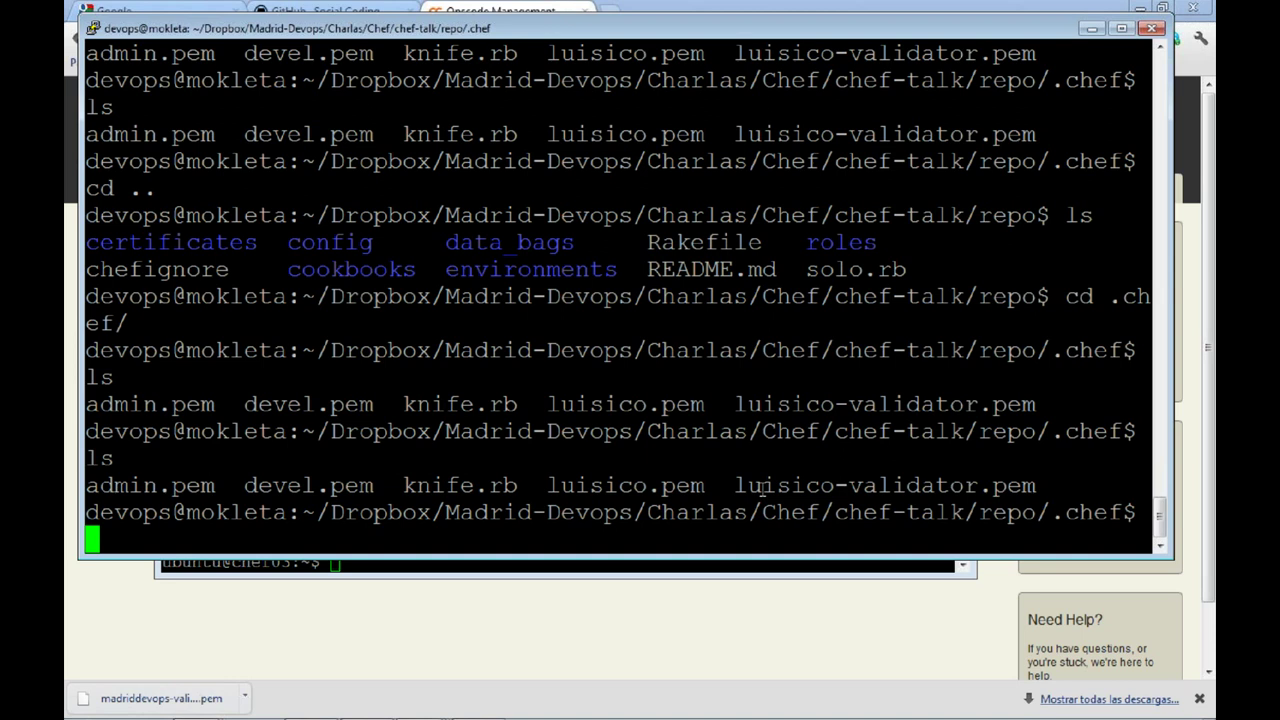
double_click(762, 487)
click(768, 487)
double_click(700, 487)
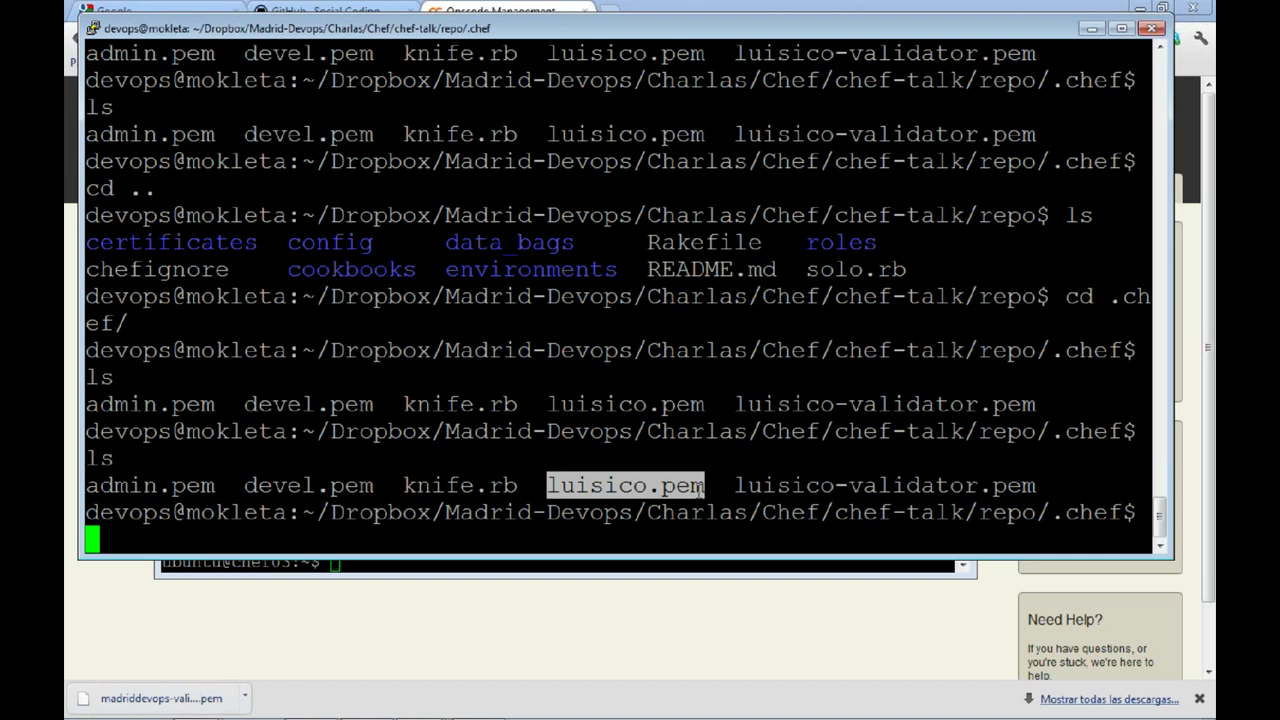
click(610, 483)
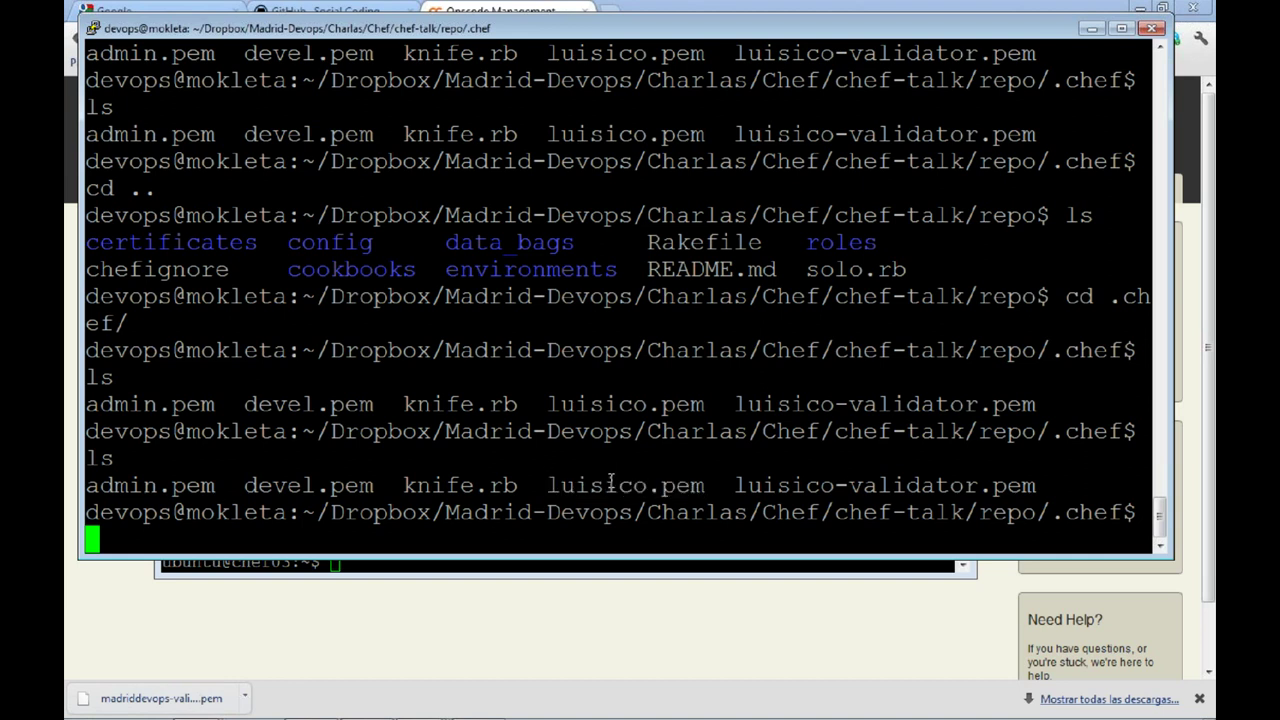
Delete admin.pem and devel.pem from the .chef folder and list the remaining files.
text(rm admin.pem decve)
key(BackSpace)
key(BackSpace)
key(BackSpace)
text(vel.pem)
key(Return)
text(ls)
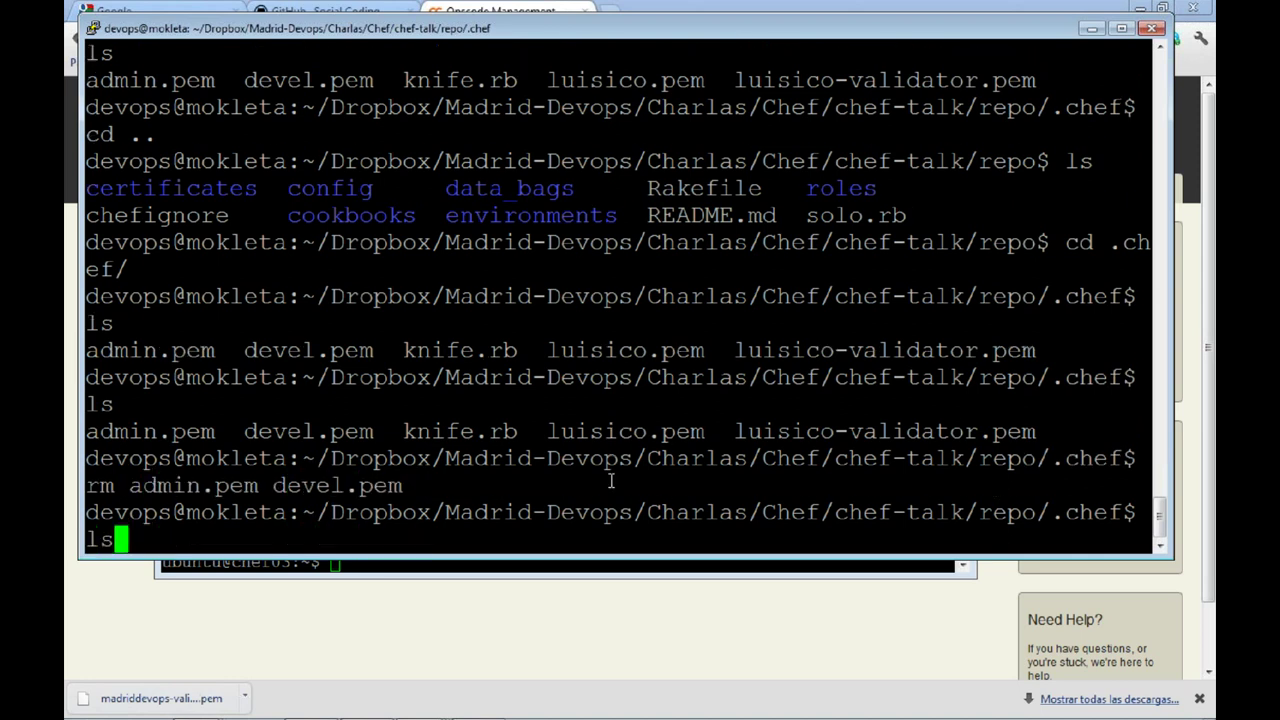
key(Return)
Open knife.rb in Vim and set its background option to dark.
text(vim knife.rb)
key(Tab)
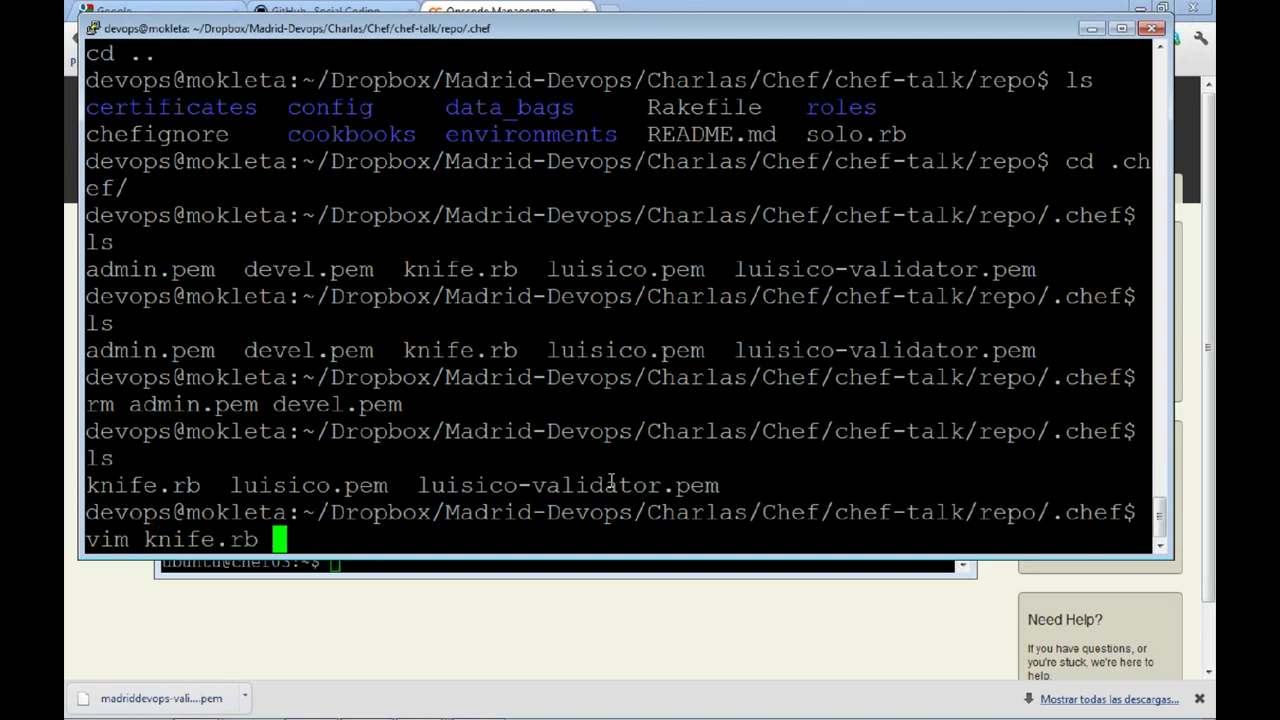
key(Return)
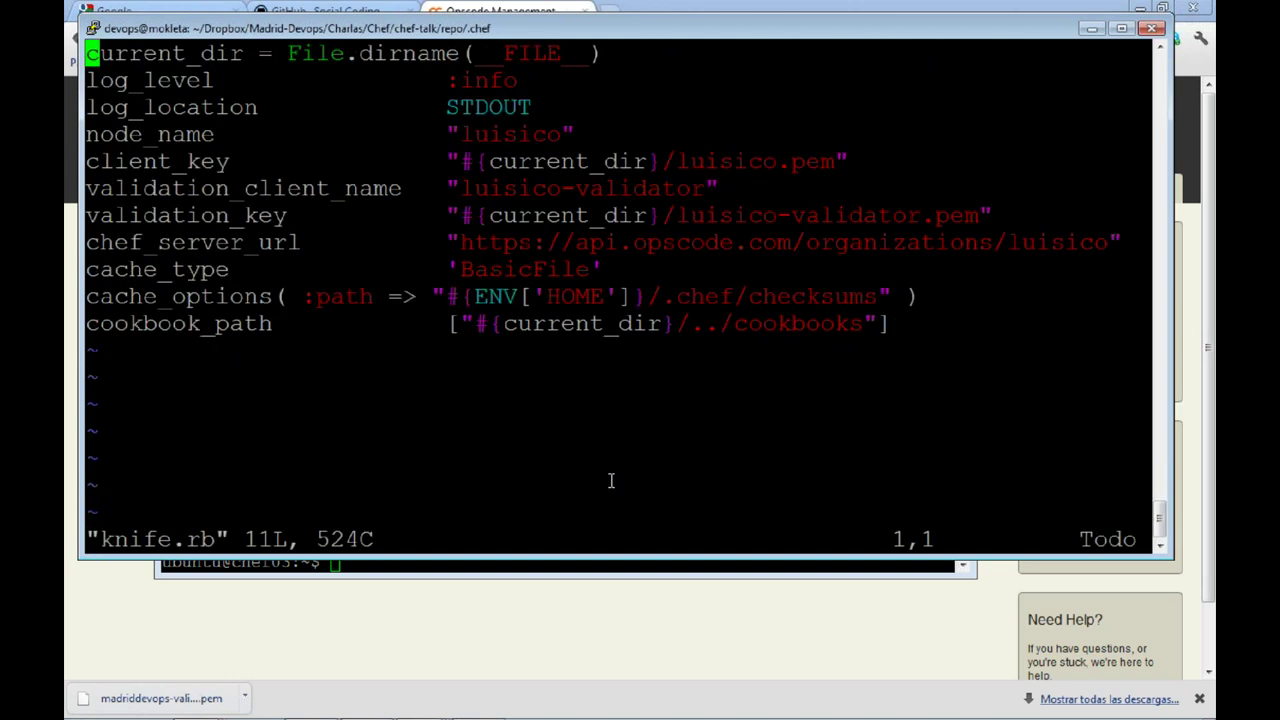
key(shift+semicolon)
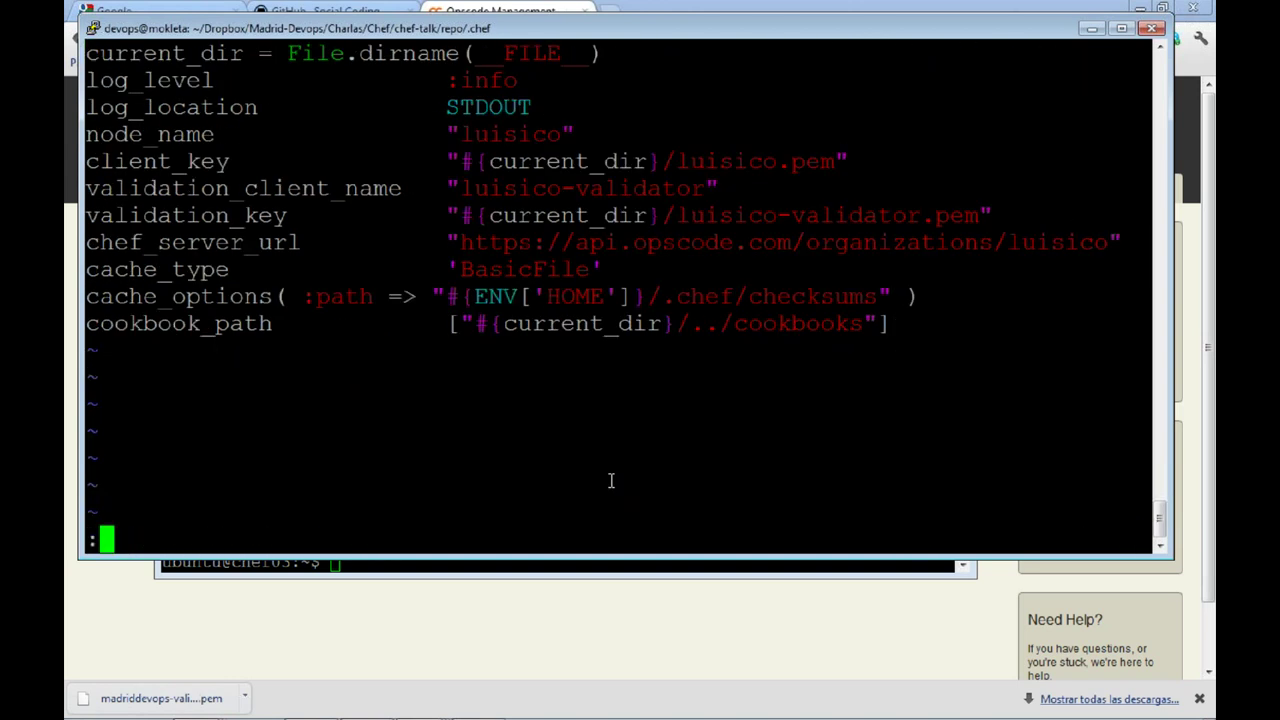
text(set bg=dark)
key(BackSpace)
key(BackSpace)
key(BackSpace)
key(BackSpace)
key(BackSpace)
key(BackSpace)
key(BackSpace)
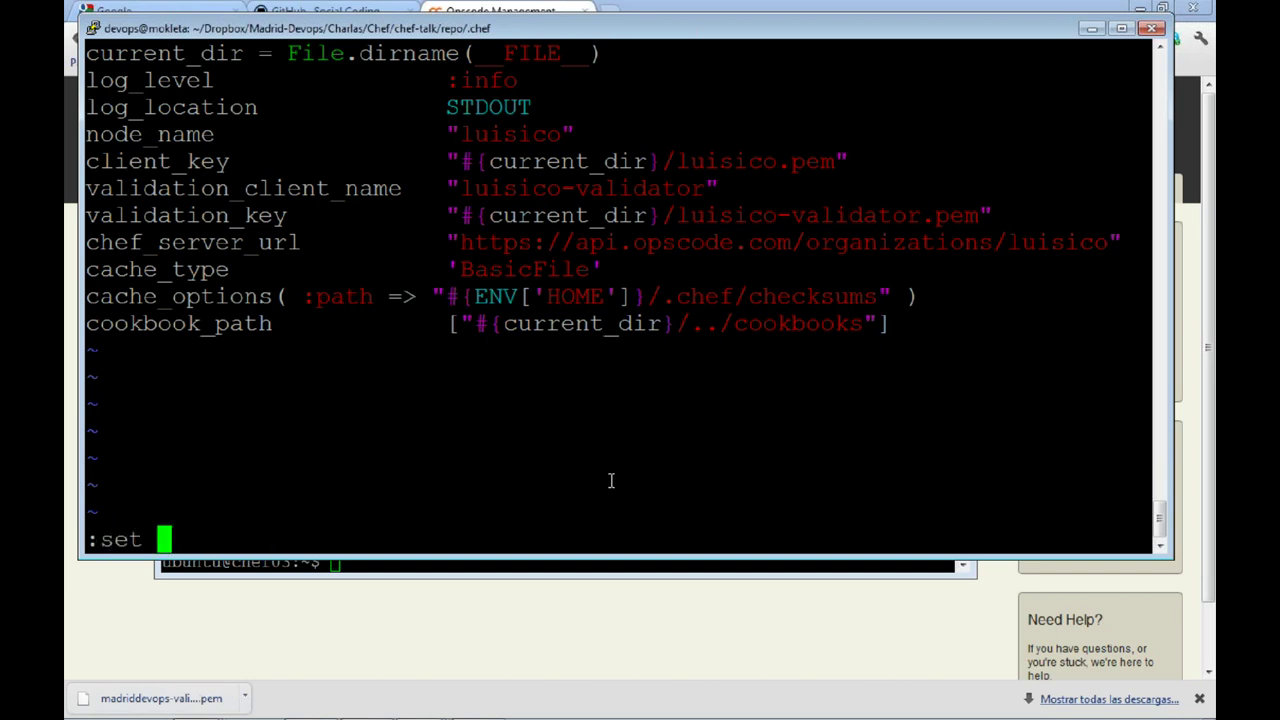
text(bg=dark)
key(Return)
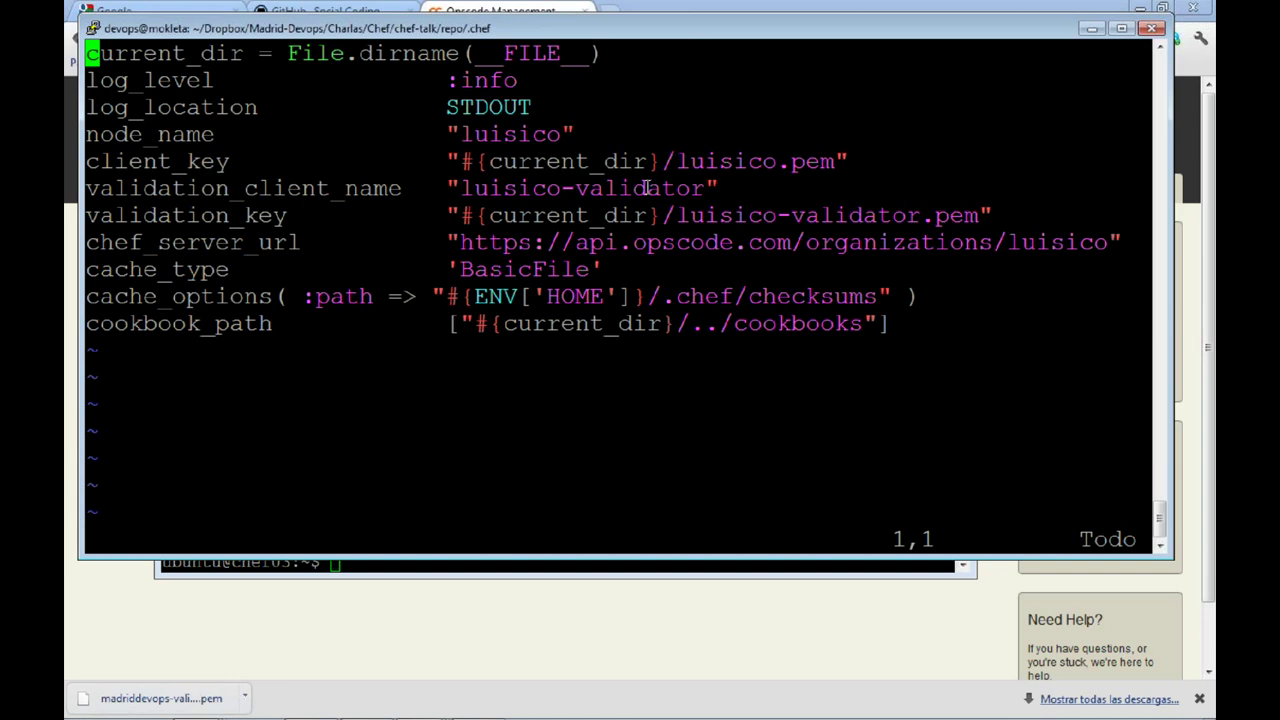
Point out the validation client name in knife.rb, then quit Vim and list the .chef folder's files.
double_click(647, 188)
text(:q)
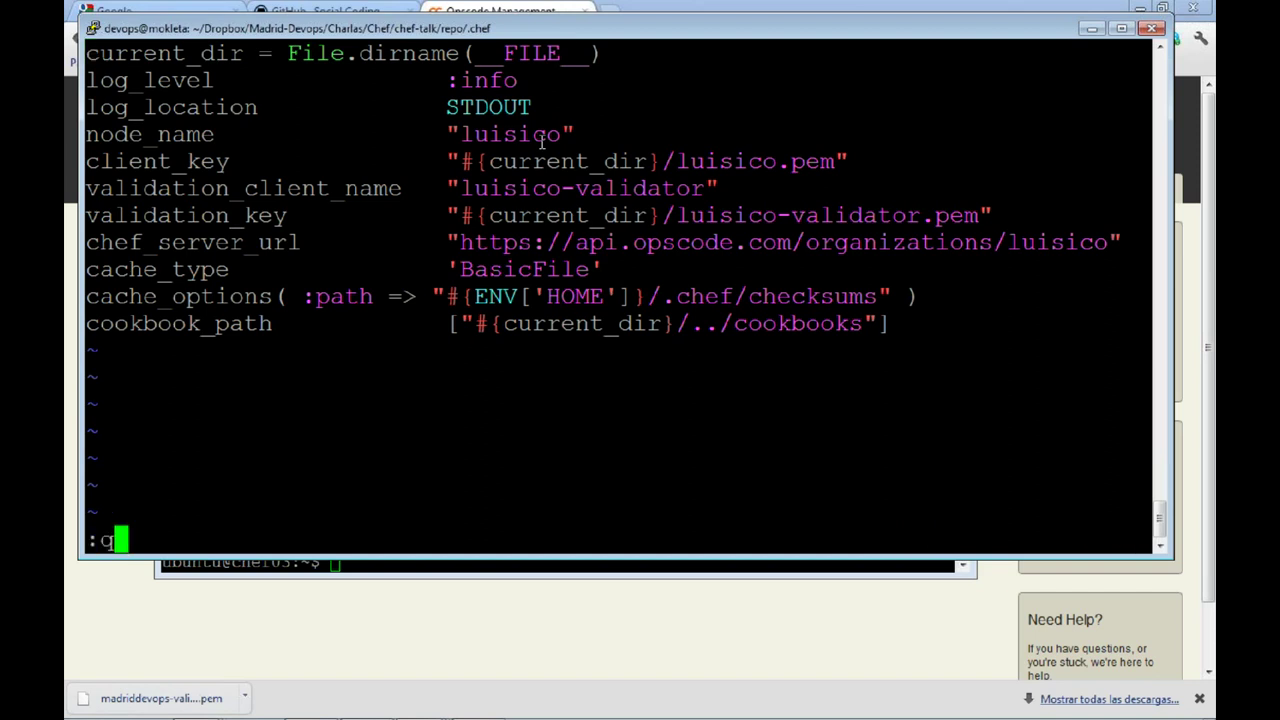
key(Return)
text(ls)
key(Return)
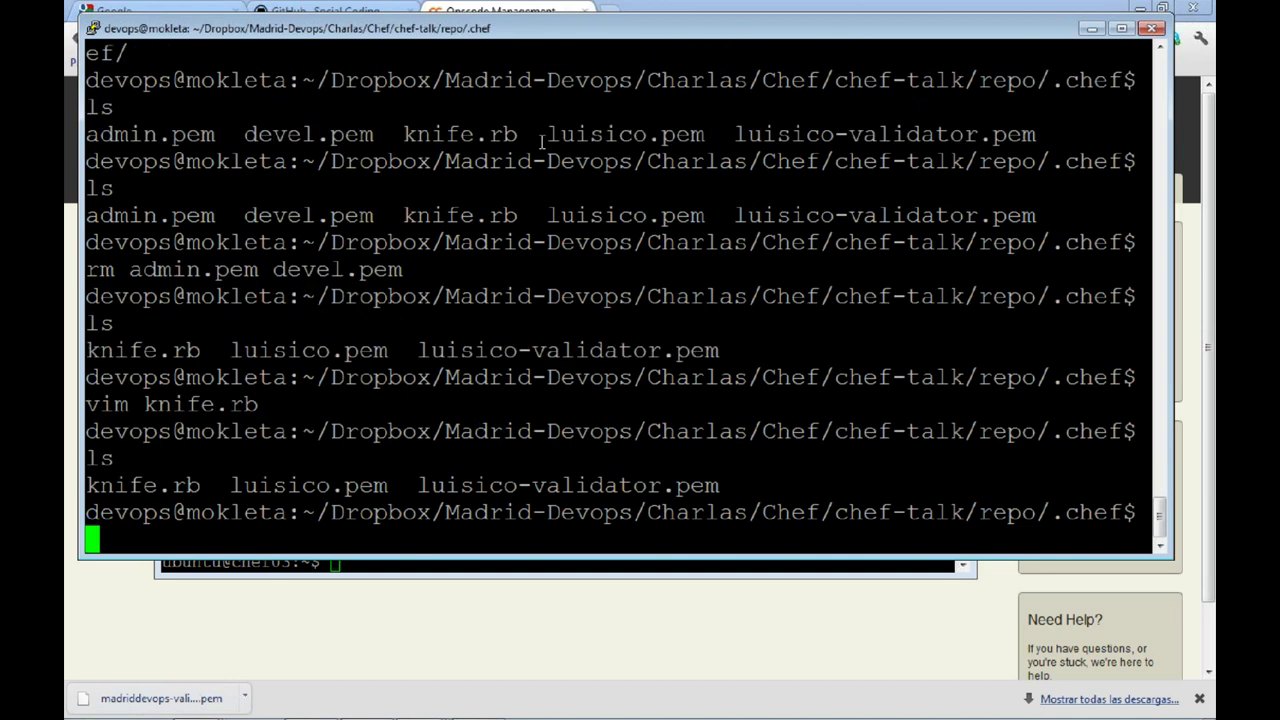
Go up two folder levels from .chef to the chef-talk folder.
text(cd ..)
key(Return)
text(cd ..)
key(Return)
text(mv re)
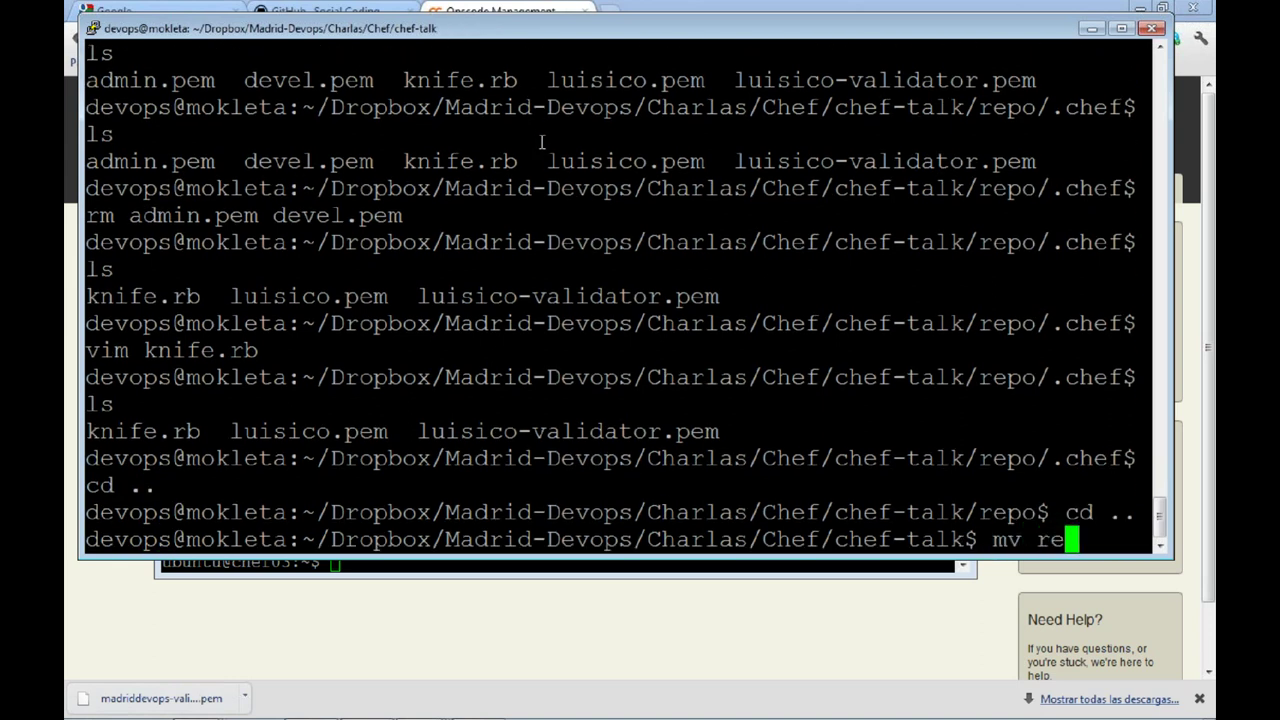
key(Tab)
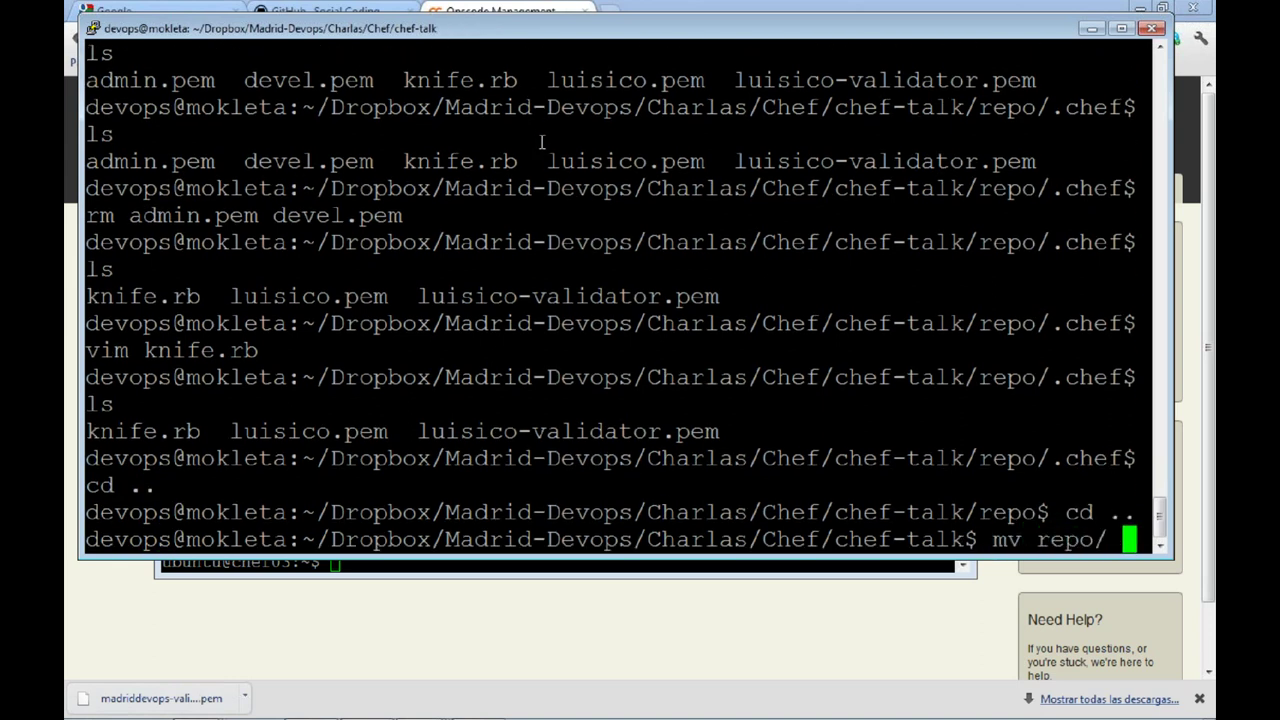
text(/)
key(BackSpace)
key(BackSpace)
key(BackSpace)
key(BackSpace)
key(BackSpace)
key(BackSpace)
key(BackSpace)
key(BackSpace)
key(BackSpace)
key(BackSpace)
Try to run cp -pr with /tmp/ as its only path.
text(cp -pr)
key(BackSpace)
key(BackSpace)
key(BackSpace)
text(-pr)
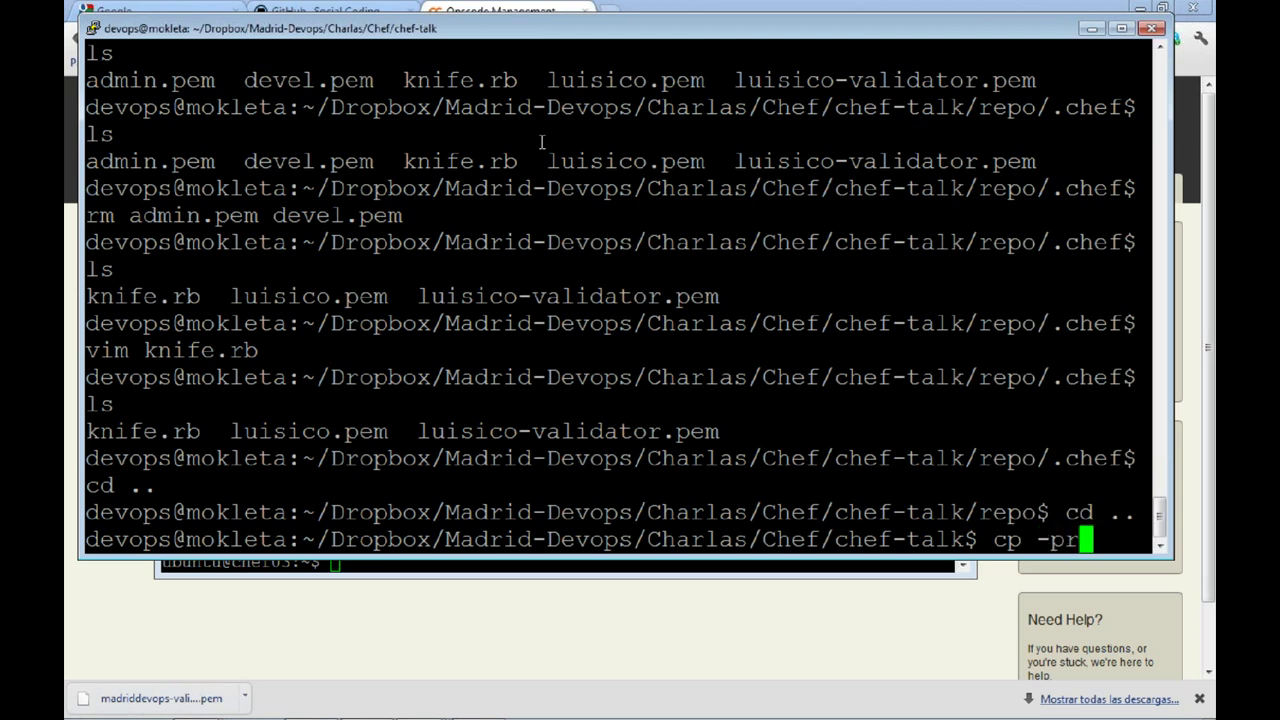
text( /)
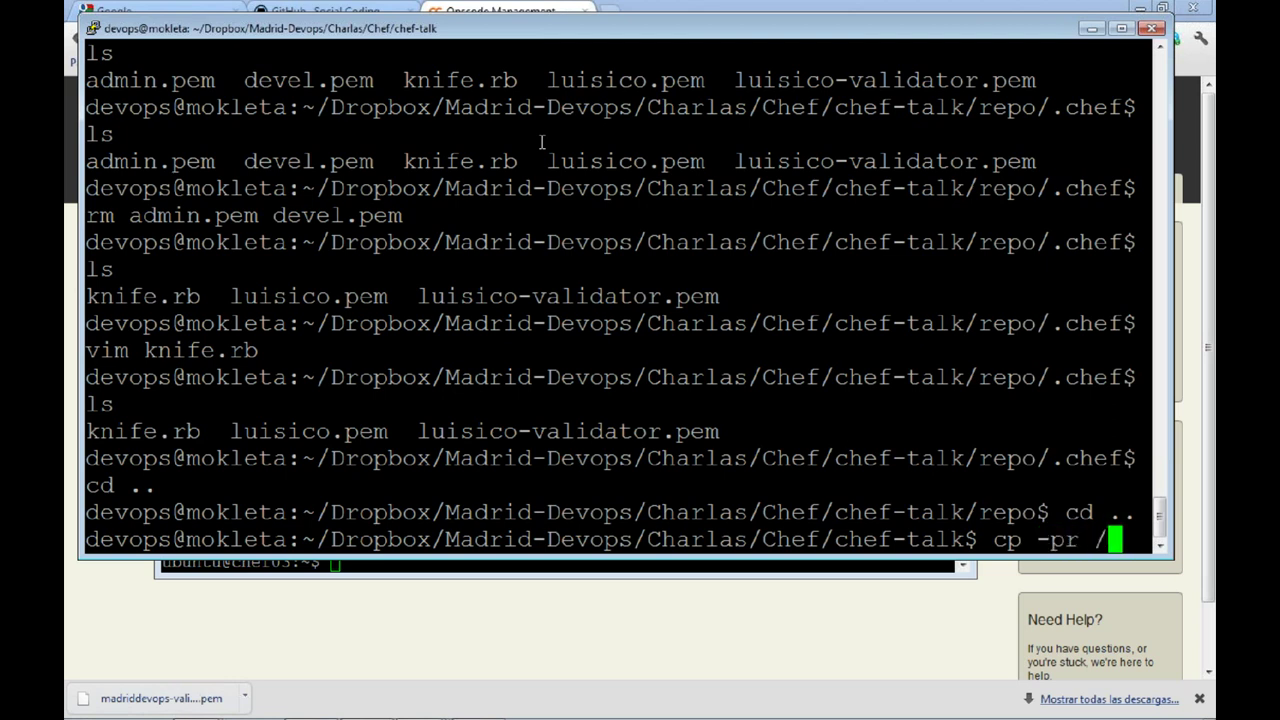
text(tmp/)
key(Return)
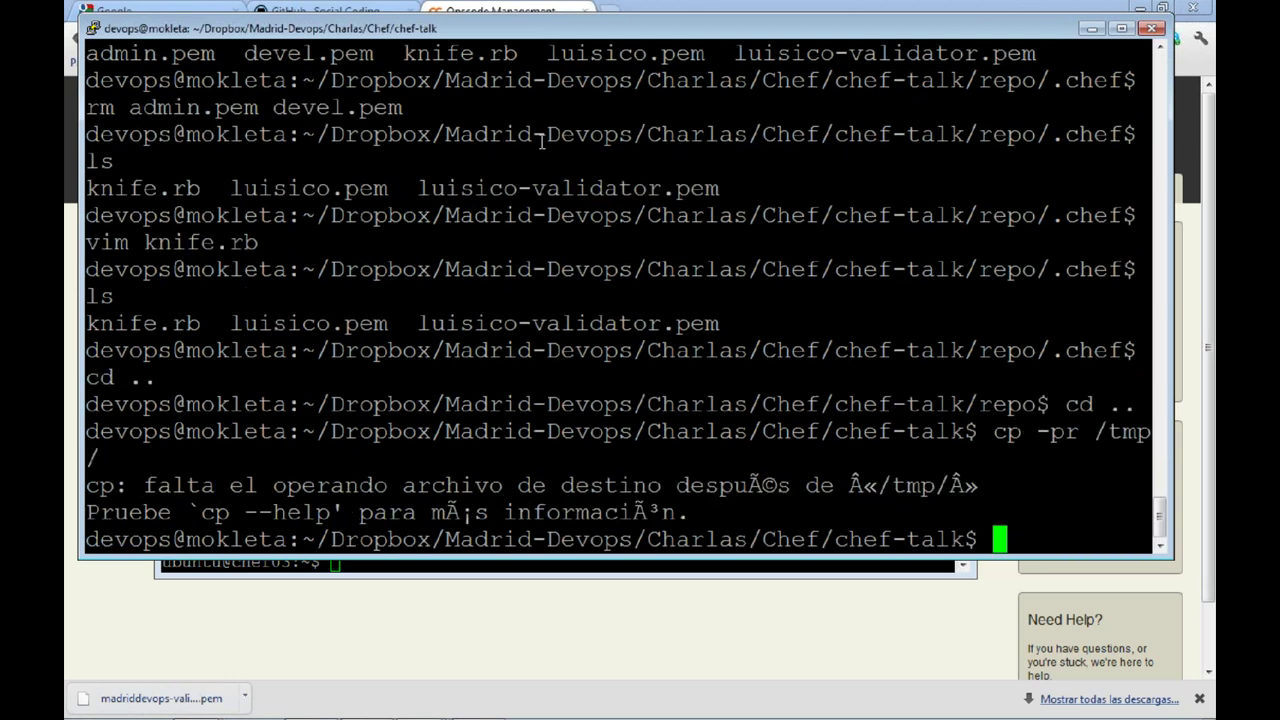
key(Up)
key(Left)
key(Left)
key(Left)
key(Left)
key(Left)
key(Left)
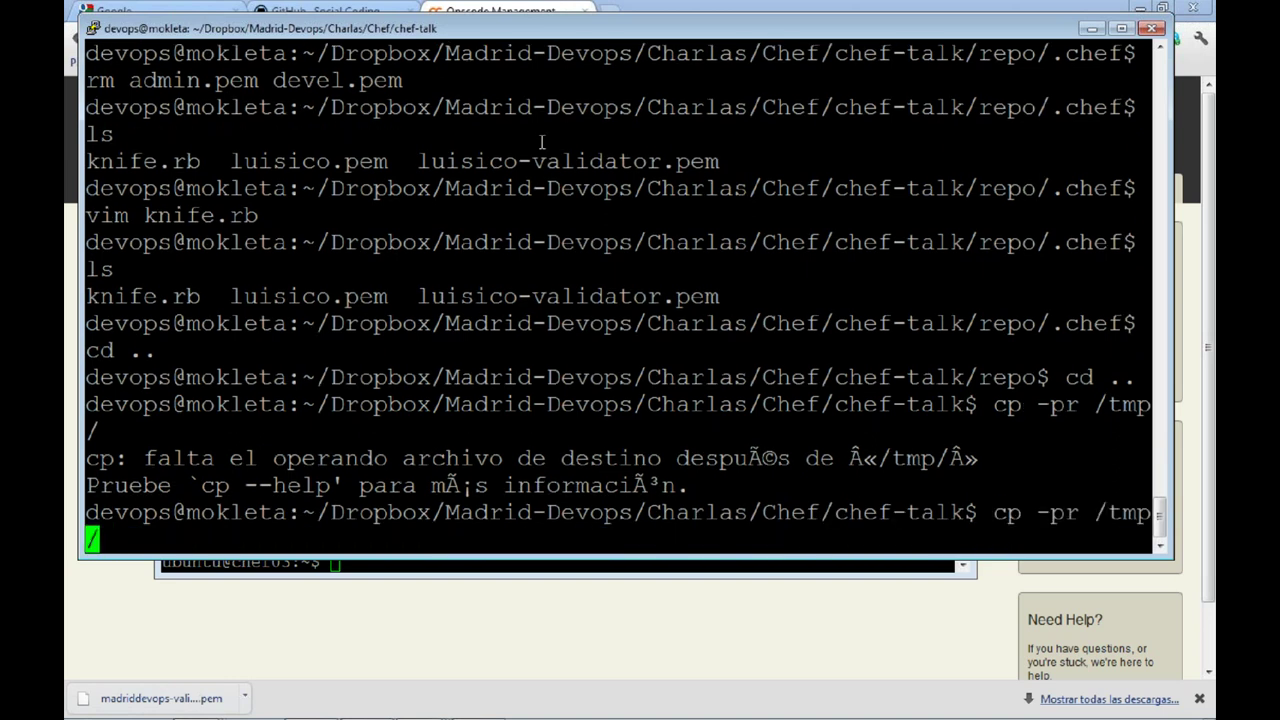
key(Left)
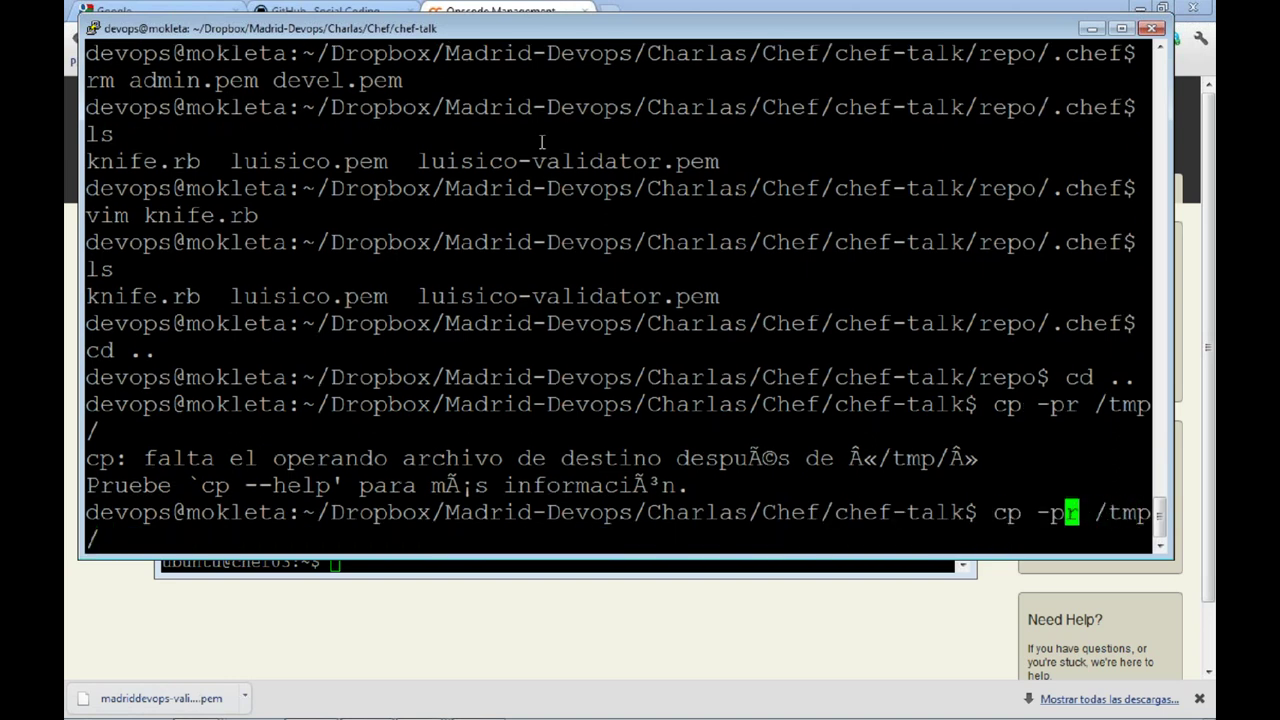
key(Right)
key(Left)
key(Right)
text(/tmp/)
key(BackSpace)
key(BackSpace)
key(BackSpace)
key(BackSpace)
key(BackSpace)
key(ctrl+c)
List the chef-talk folder and copy its repo folder to /tmp/ with cp -pr.
text(ls)
key(Return)
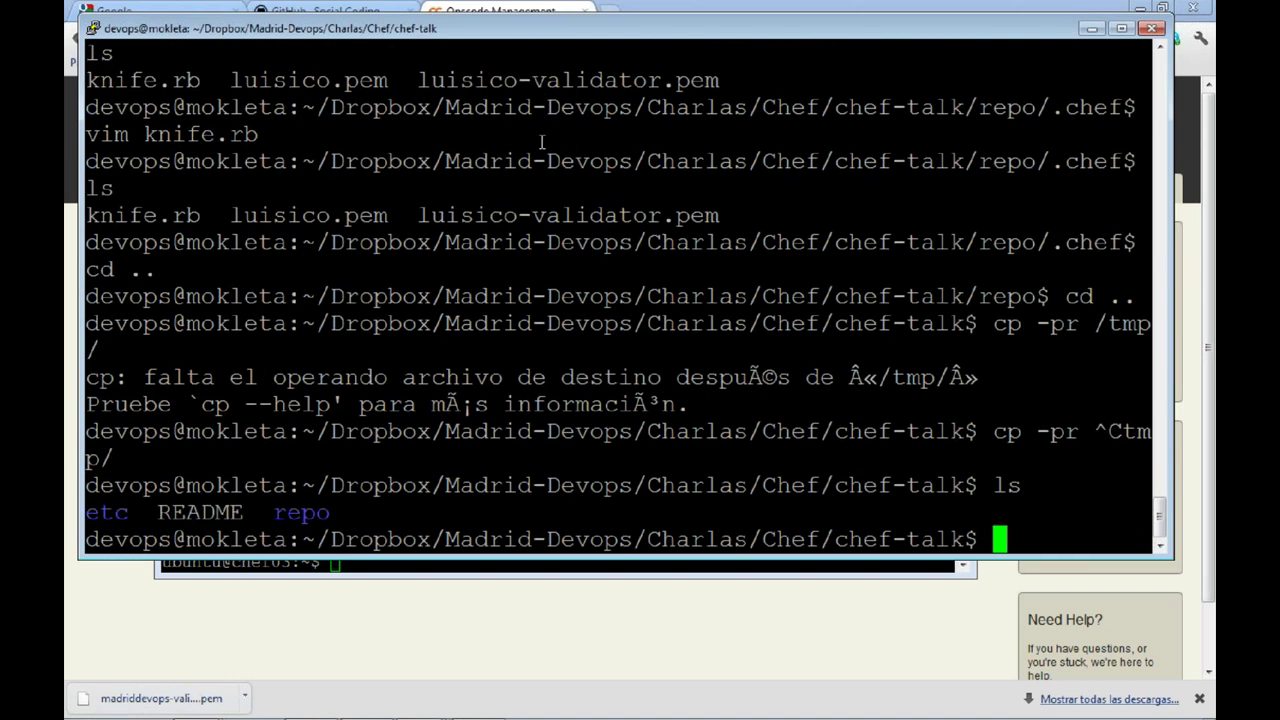
text(cp /)
key(BackSpace)
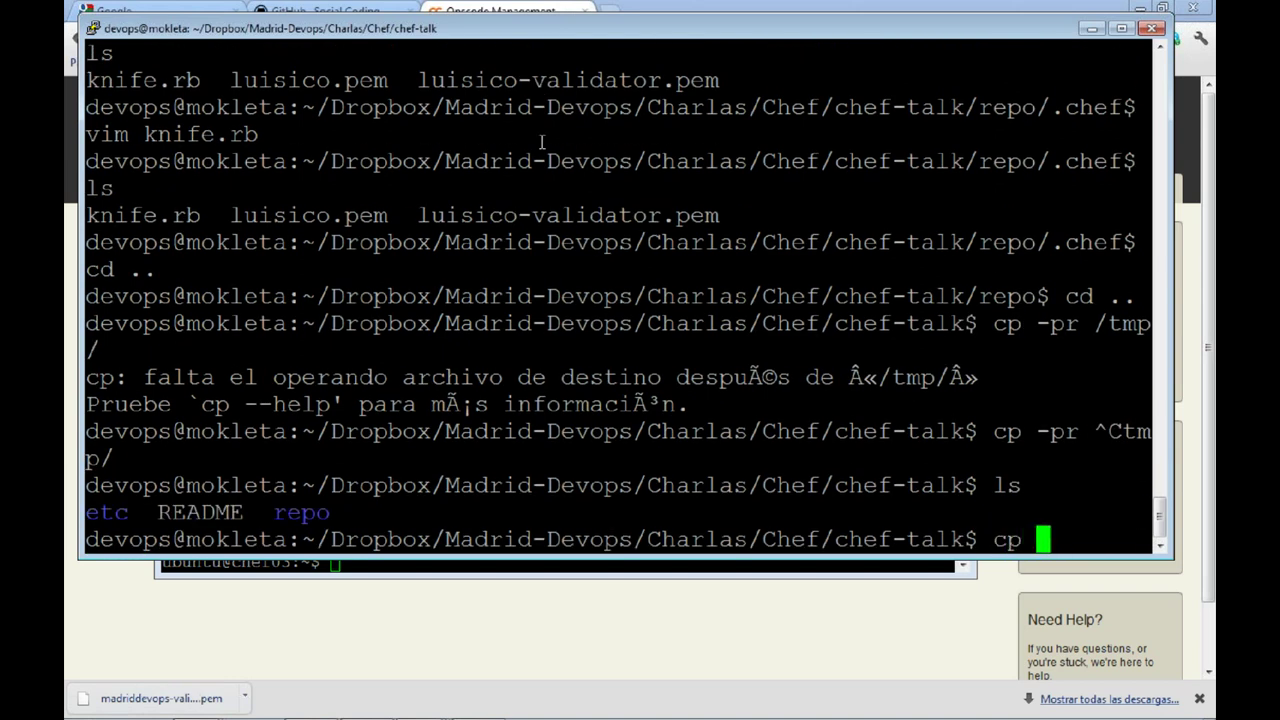
text(-pr re)
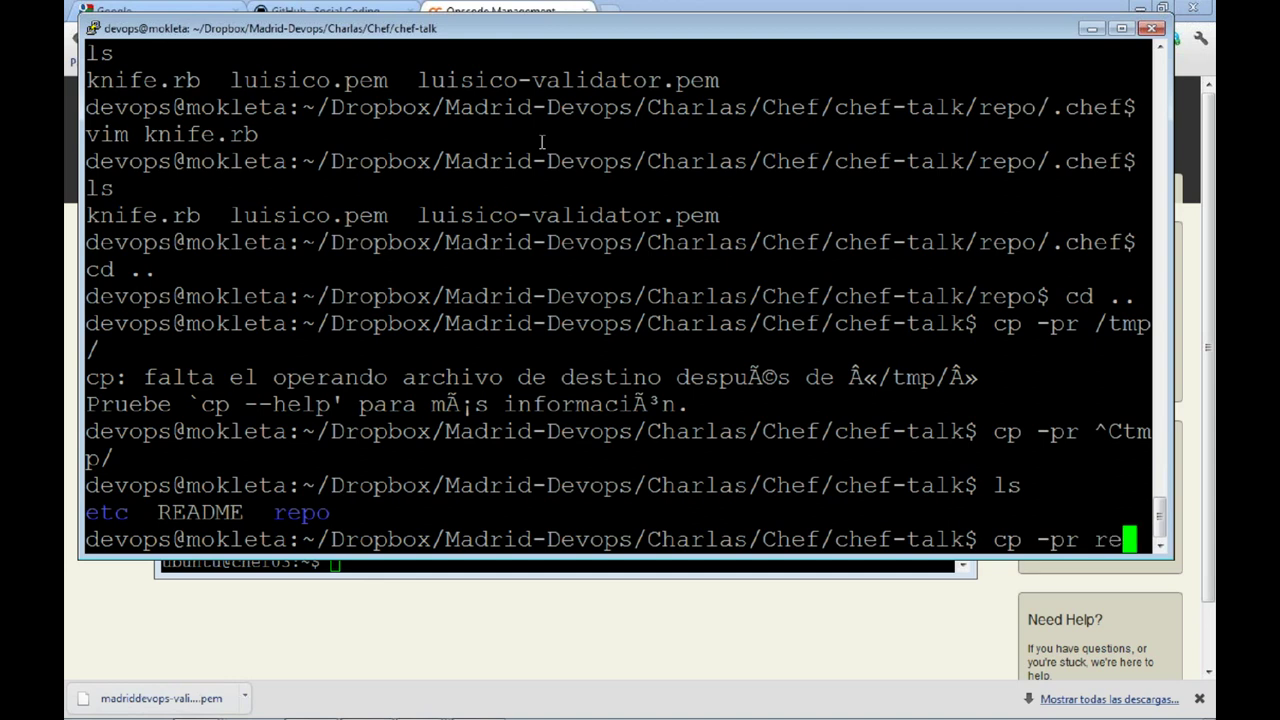
key(Tab)
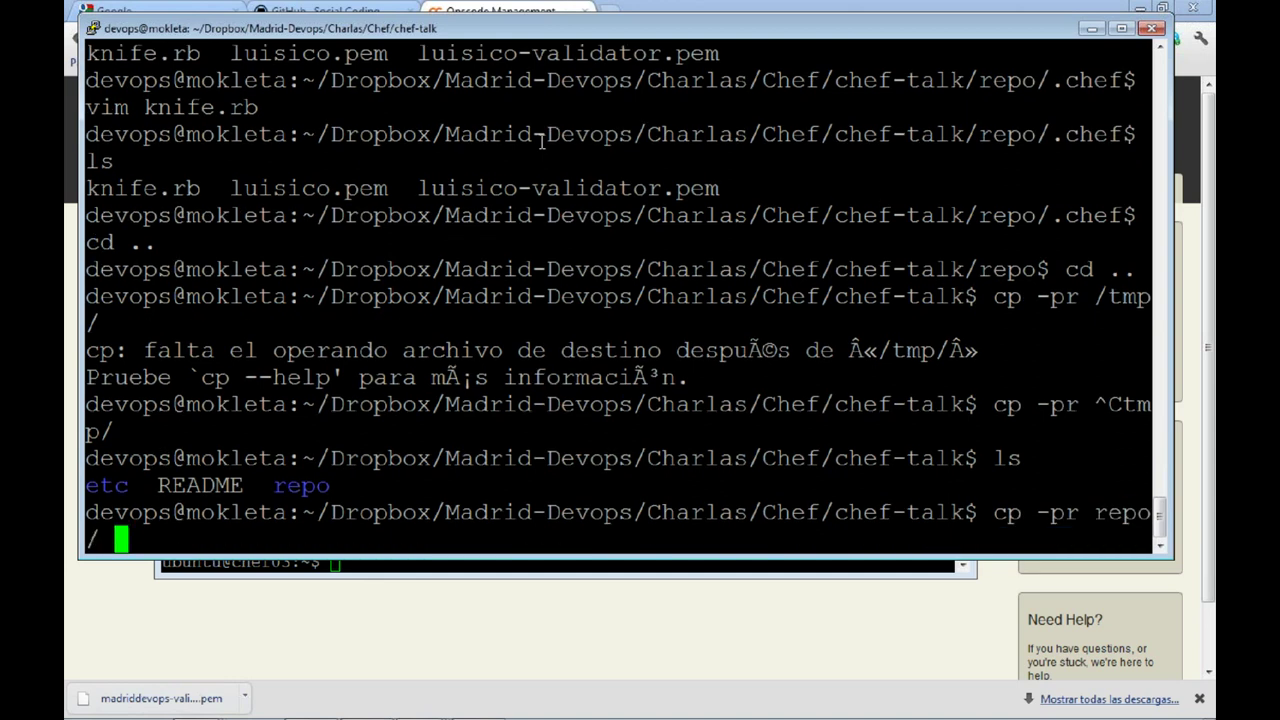
text(/tmp/)
key(Return)
Change to the /tmp/ folder and list its contents.
text(cd /tmp/)
key(Return)
text(ls)
key(Return)
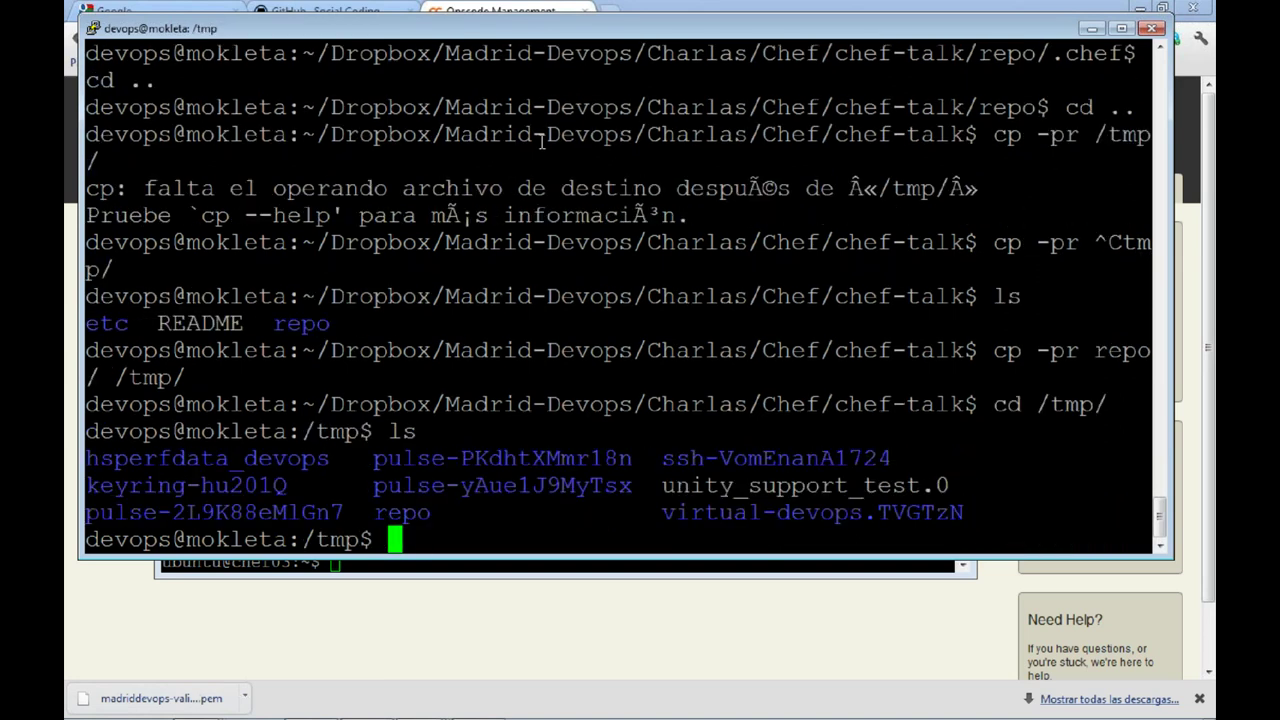
Enter the copied repo folder in /tmp and list its contents.
text(cd re)
key(Tab)
key(Return)
text(ls)
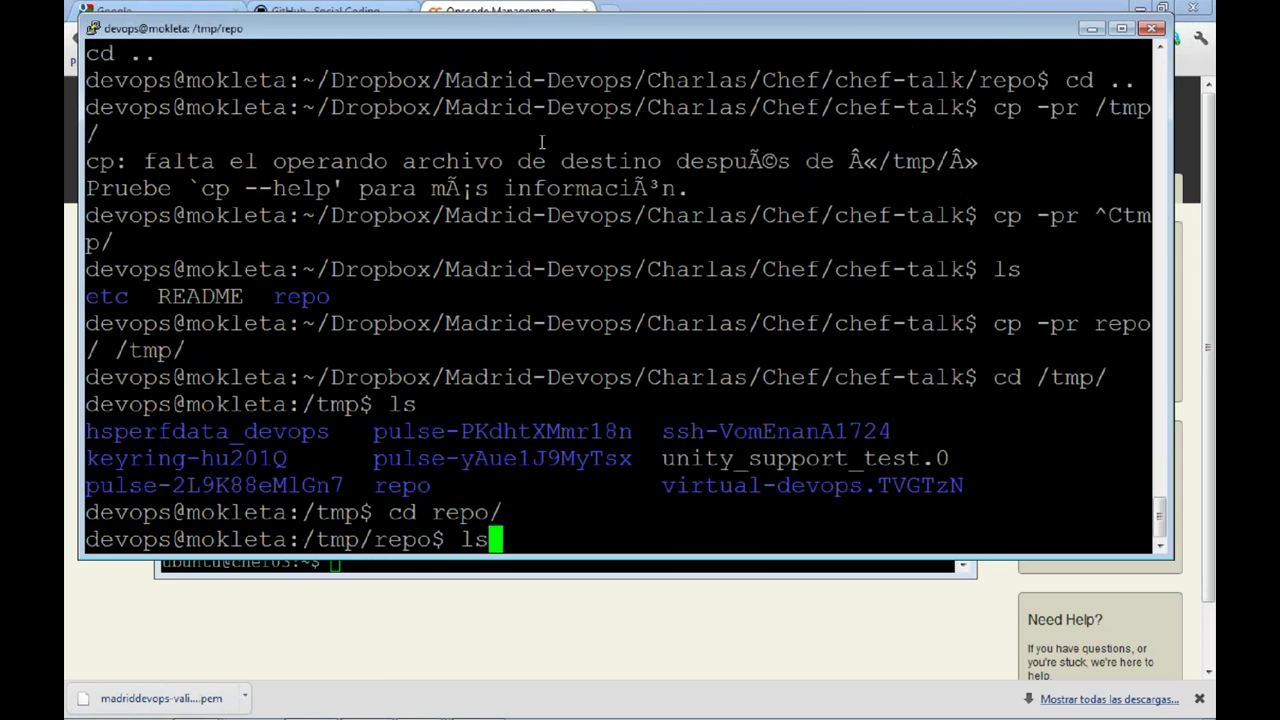
key(Return)
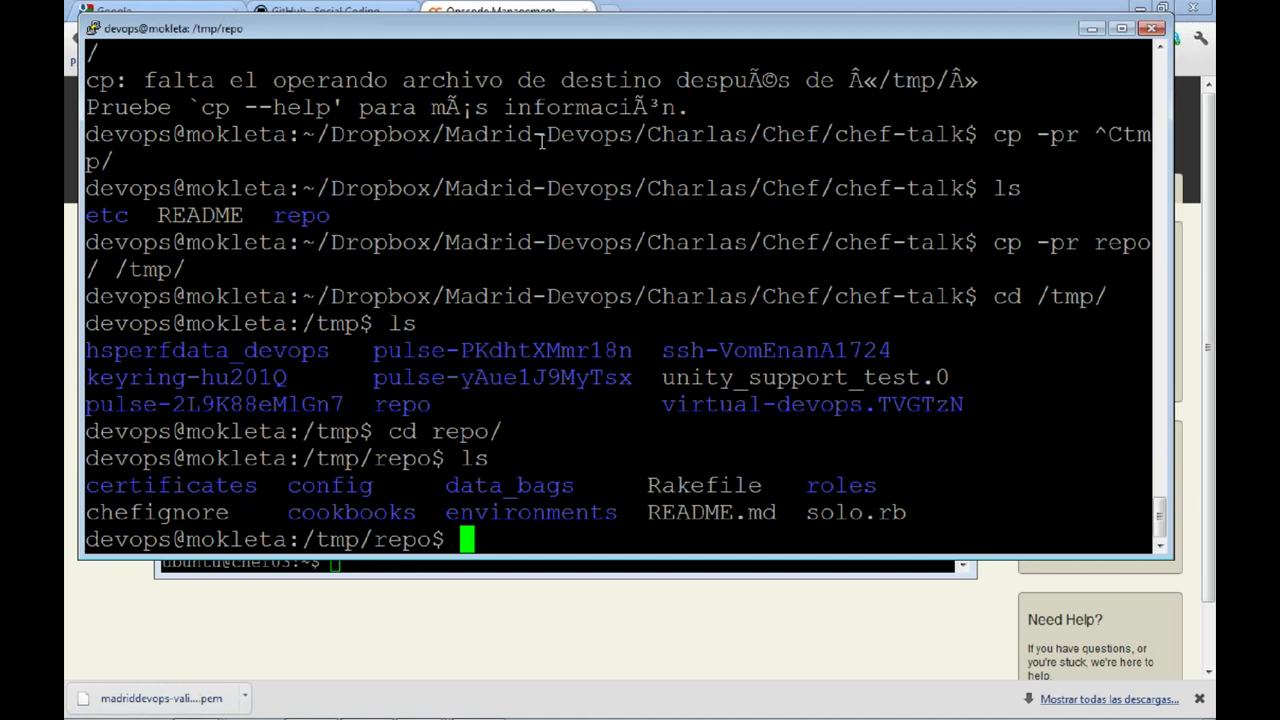
Enter the roles folder of the copied repo and list its role files.
text(cd ro)
key(Tab)
key(Return)
text(ls)
key(Return)
Open base.rb in Vim and set the background option to dark.
text(vim bas)
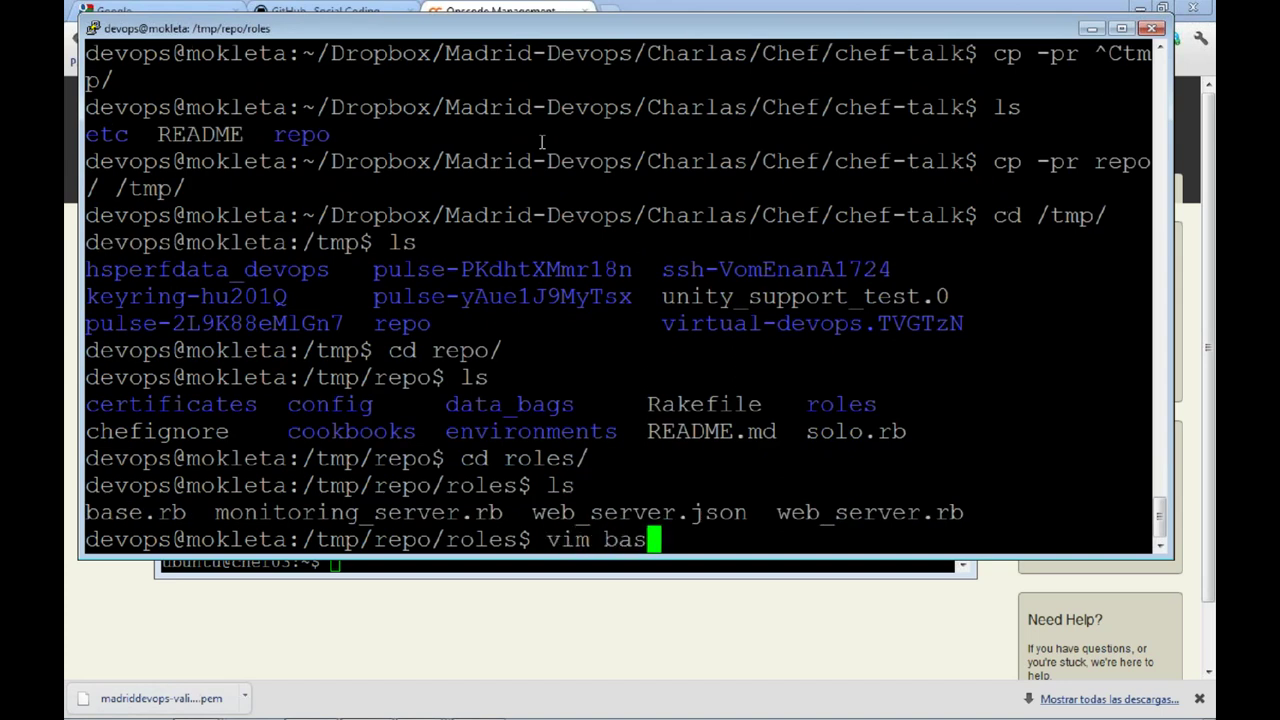
key(Tab)
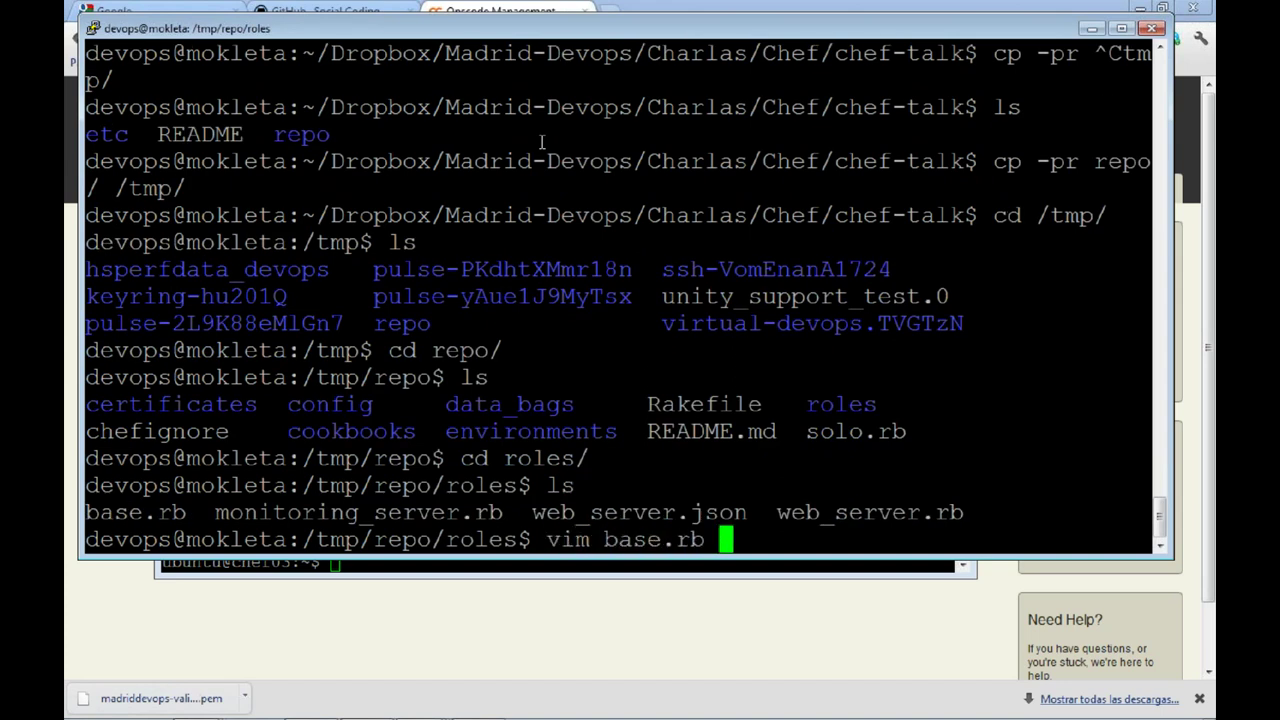
key(Return)
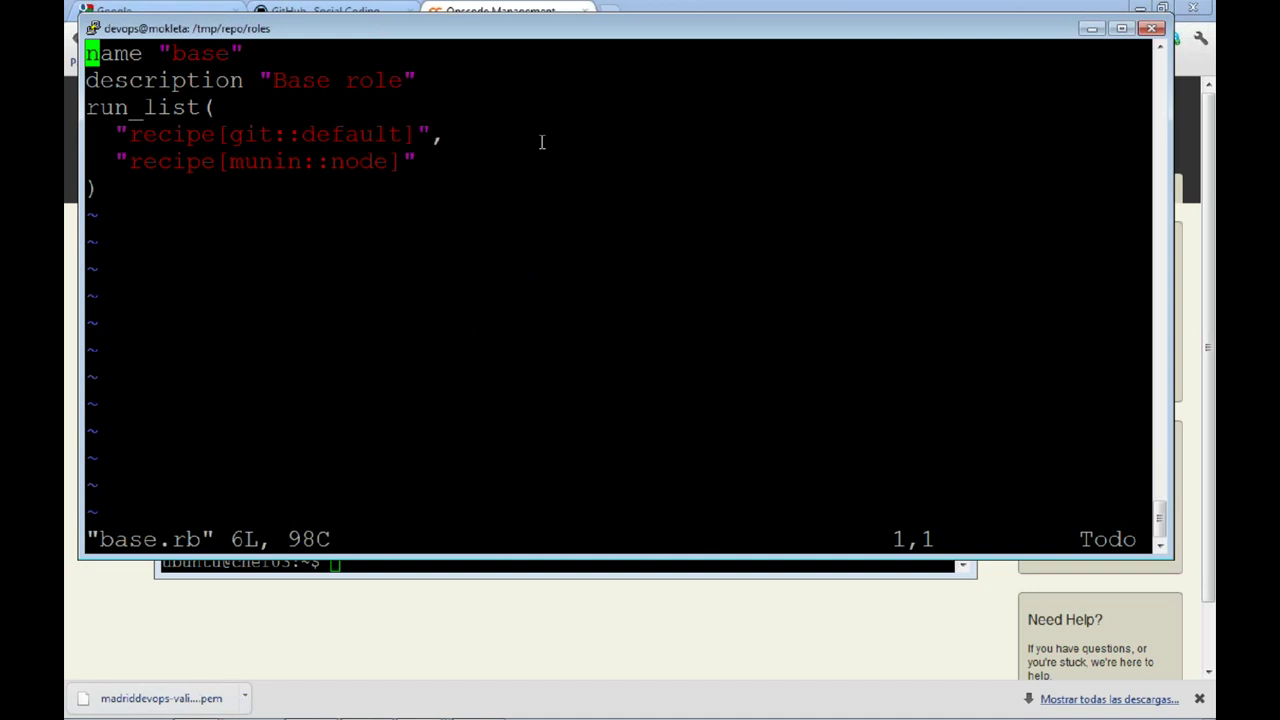
text(:set bg=dark)
key(Return)
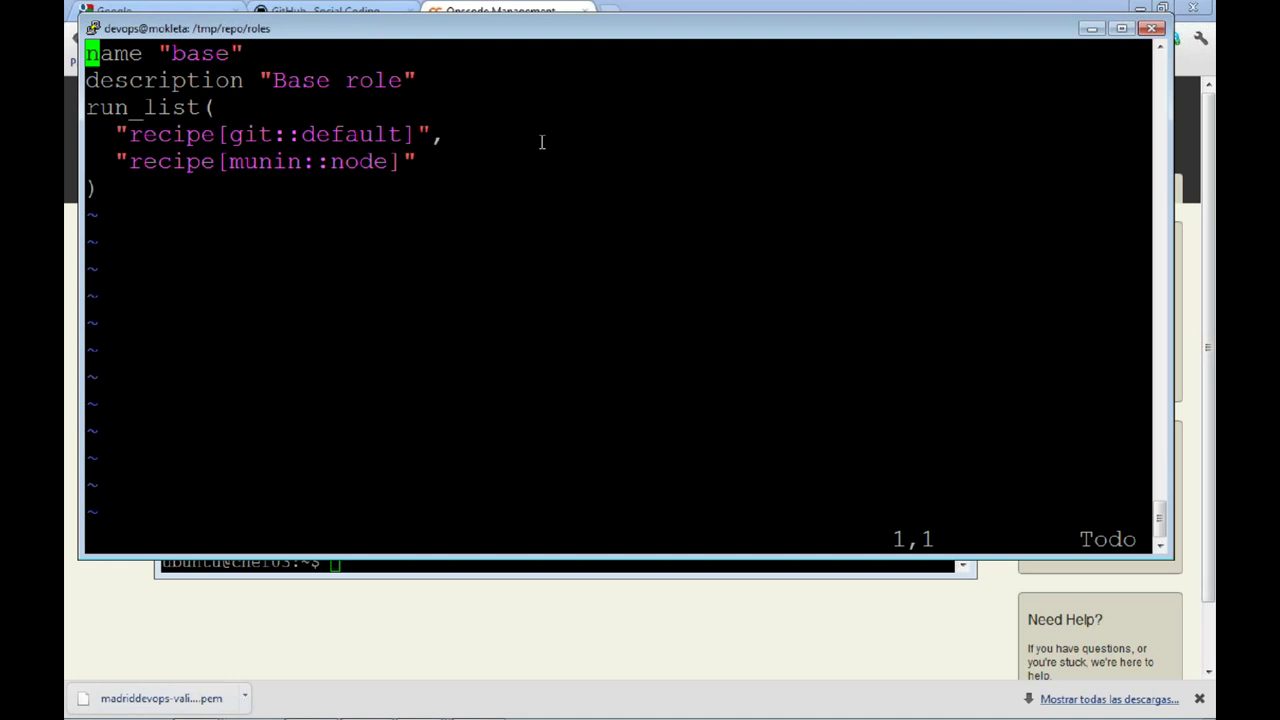
Examine the name attribute of the role defined in base.rb, moving the cursor along its value.
key(j)
key(k)
key(l)
key(l)
key(l)
key(l)
key(l)
key(l)
key(l)
key(l)
key(l)
key(l)
key(h)
key(h)
key(h)
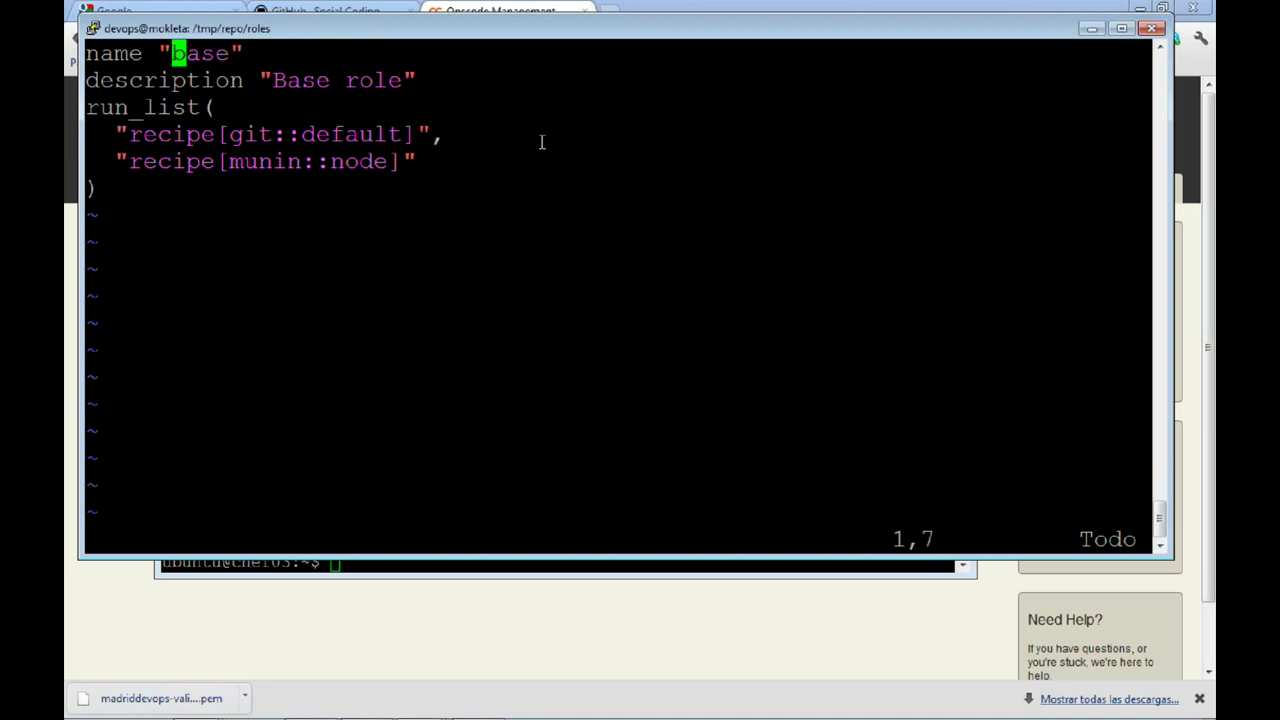
key(l)
key(l)
key(l)
key(l)
key(h)
key(h)
key(h)
key(h)
key(l)
key(l)
key(l)
key(l)
key(h)
key(h)
key(h)
key(h)
key(l)
key(l)
Examine the description line of the role in base.rb.
key(j)
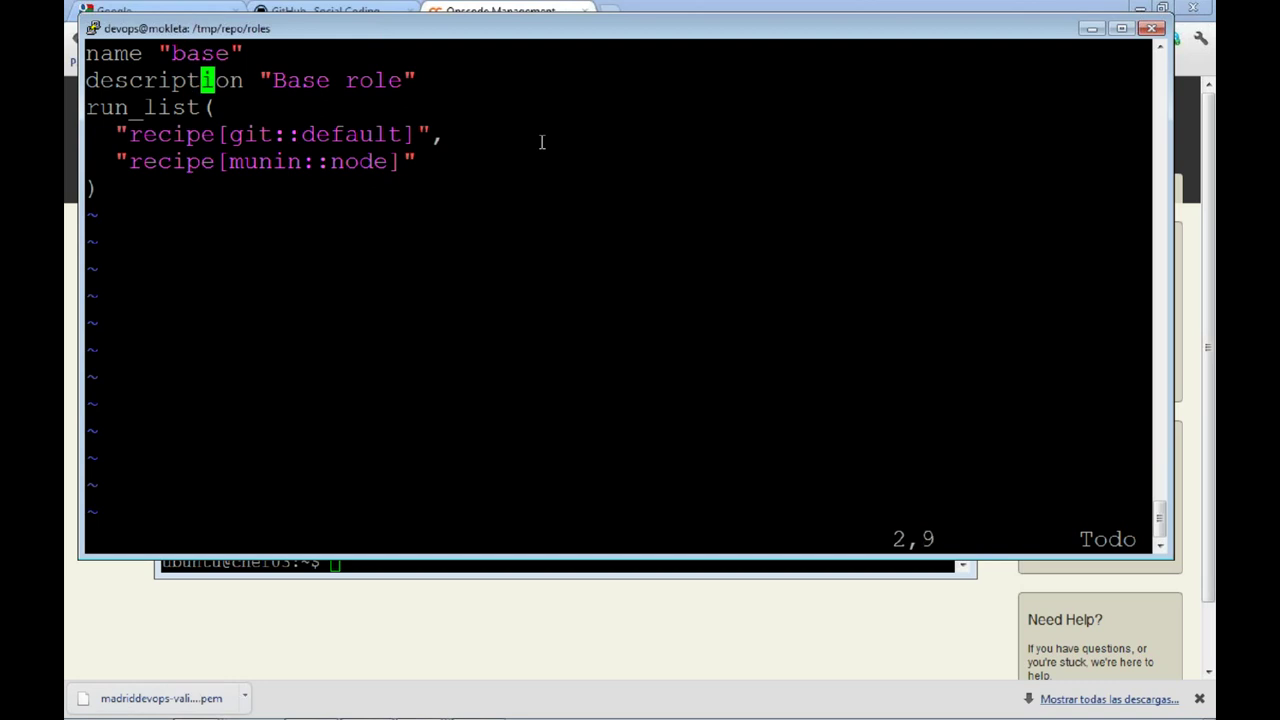
key(l)
key(l)
key(l)
key(l)
key(l)
key(h)
key(l)
key(l)
key(l)
key(l)
Examine the run_list block and its recipe entries in base.rb.
key(j)
key(h)
key(l)
key(j)
key(j)
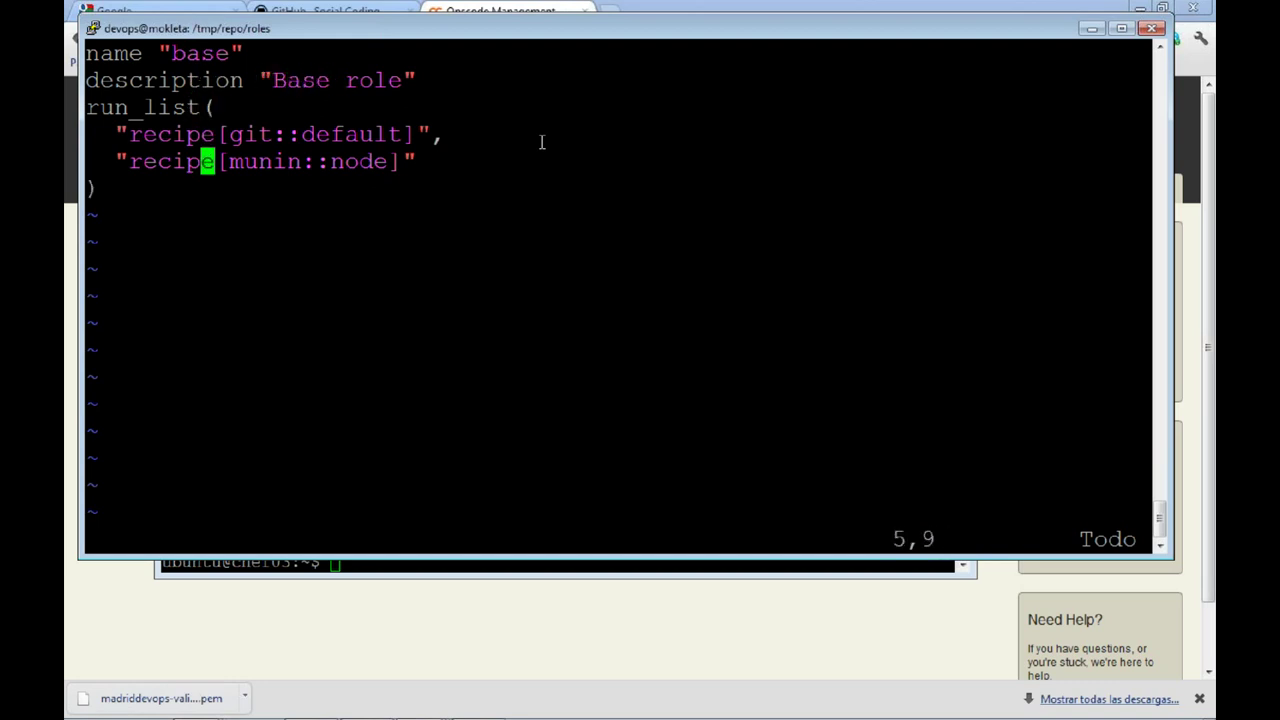
key(k)
key(k)
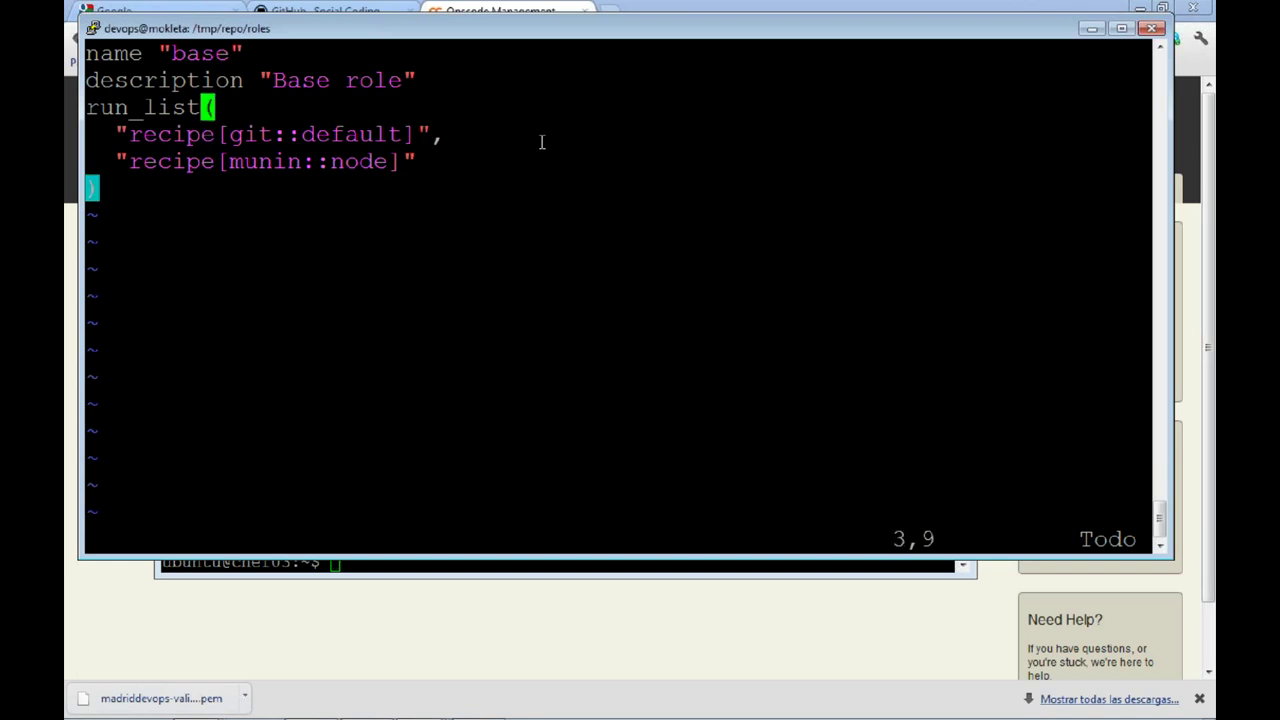
key(h)
key(h)
key(h)
key(h)
key(h)
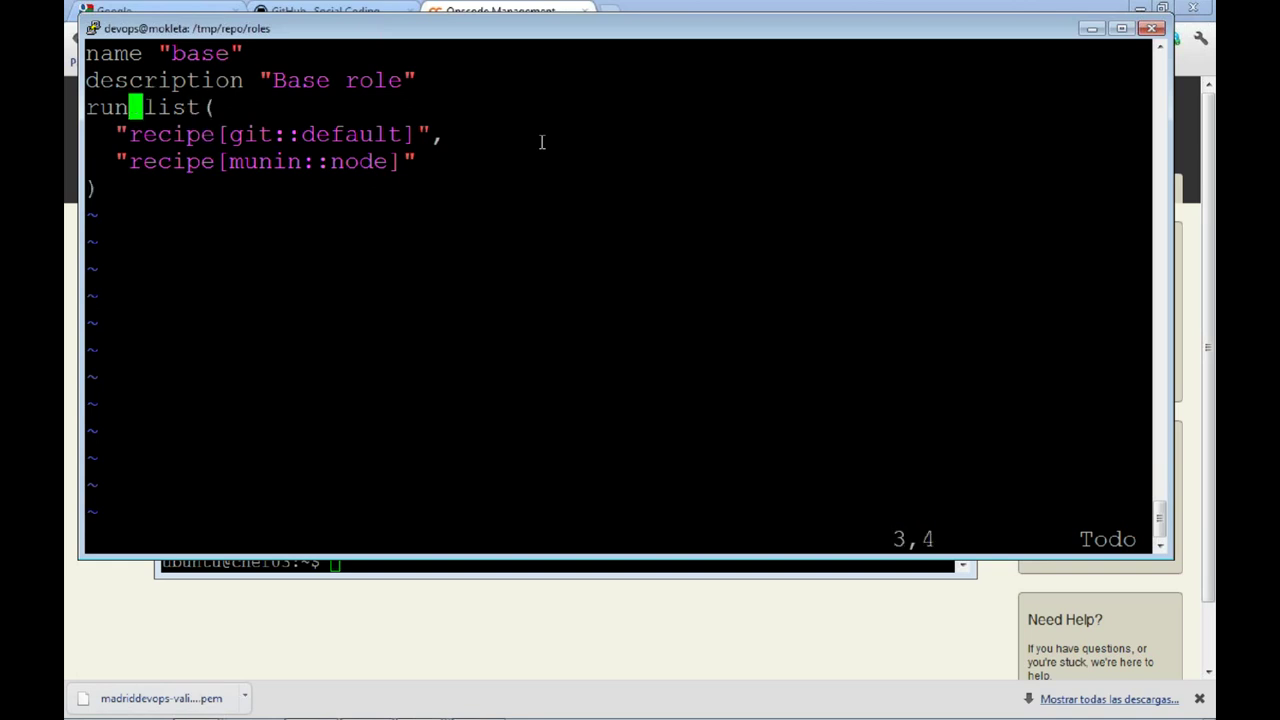
key(l)
key(l)
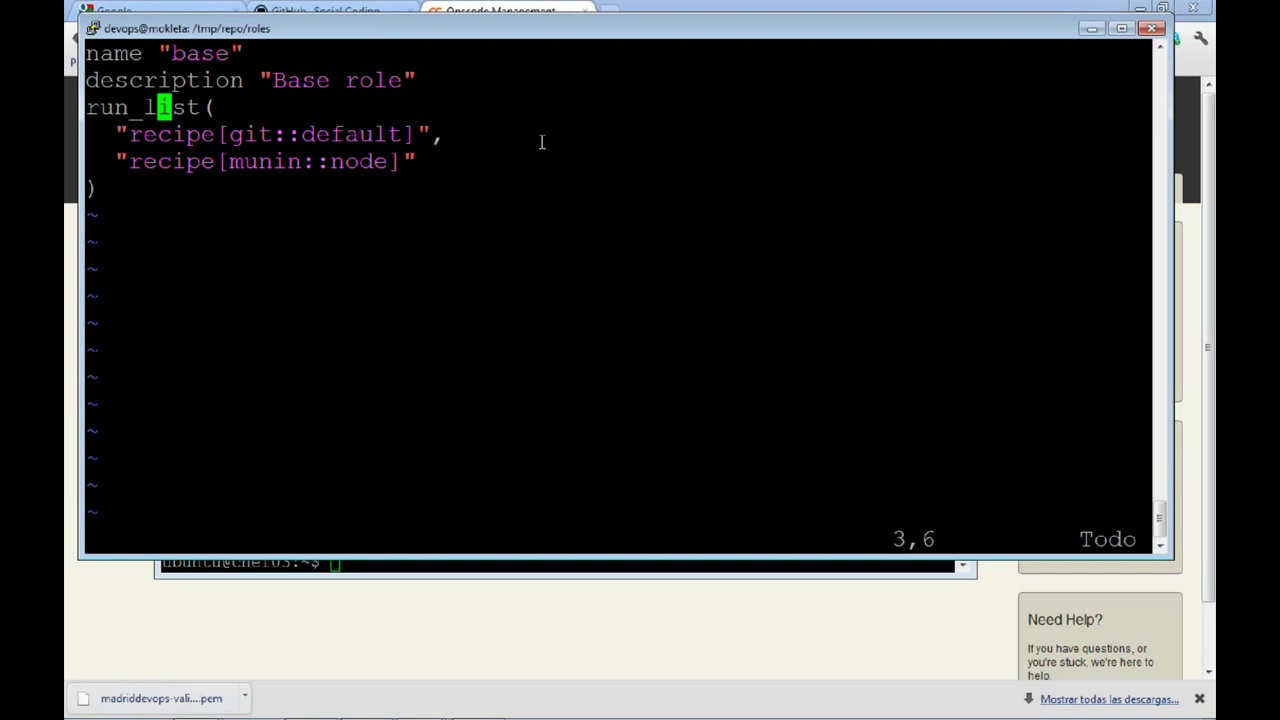
Examine the git::default recipe entry in the run_list of base.rb.
key(l)
key(j)
key(l)
key(l)
key(l)
key(l)
key(l)
key(l)
key(l)
key(l)
key(l)
key(h)
key(h)
key(h)
Examine the munin::node recipe entry in the run_list of base.rb.
key(j)
key(l)
key(l)
key(l)
key(l)
key(l)
key(l)
key(h)
key(h)
key(h)
key(h)
key(h)
key(k)
key(j)
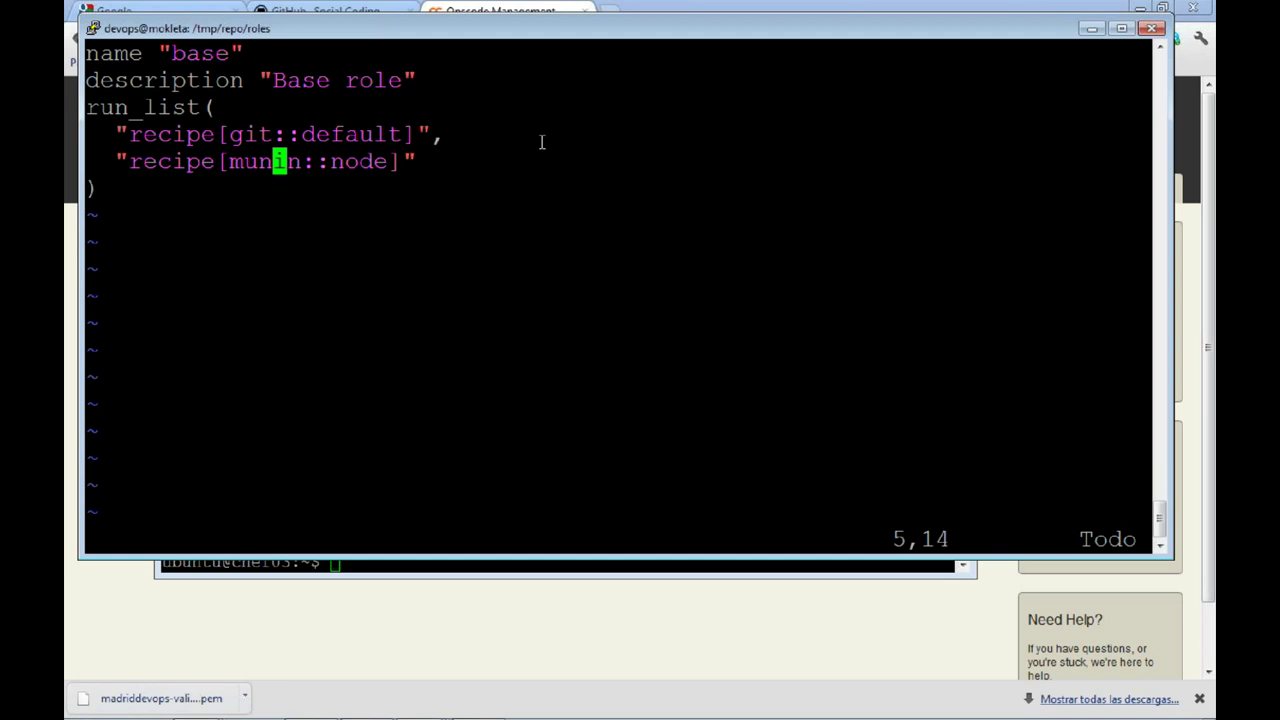
Insert an empty default_attributes( ) block between the description line and the run_list in base.rb.
key(k)
key(k)
key(k)
key(i)
key(Right)
key(Right)
key(Right)
key(Right)
key(Right)
key(Right)
key(Right)
key(Right)
key(Right)
key(Right)
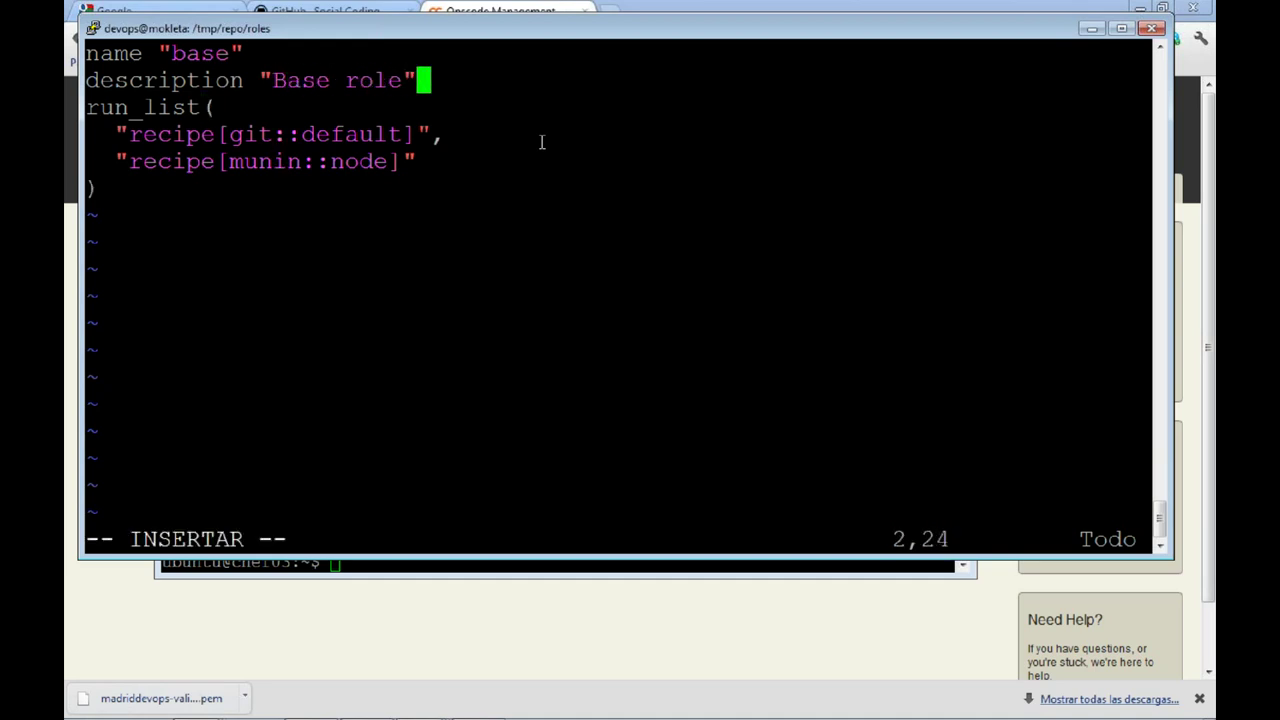
key(Return)
key(Return)
key(Return)
key(Up)
text(defa)
text(uy)
key(BackSpace)
text(lt)
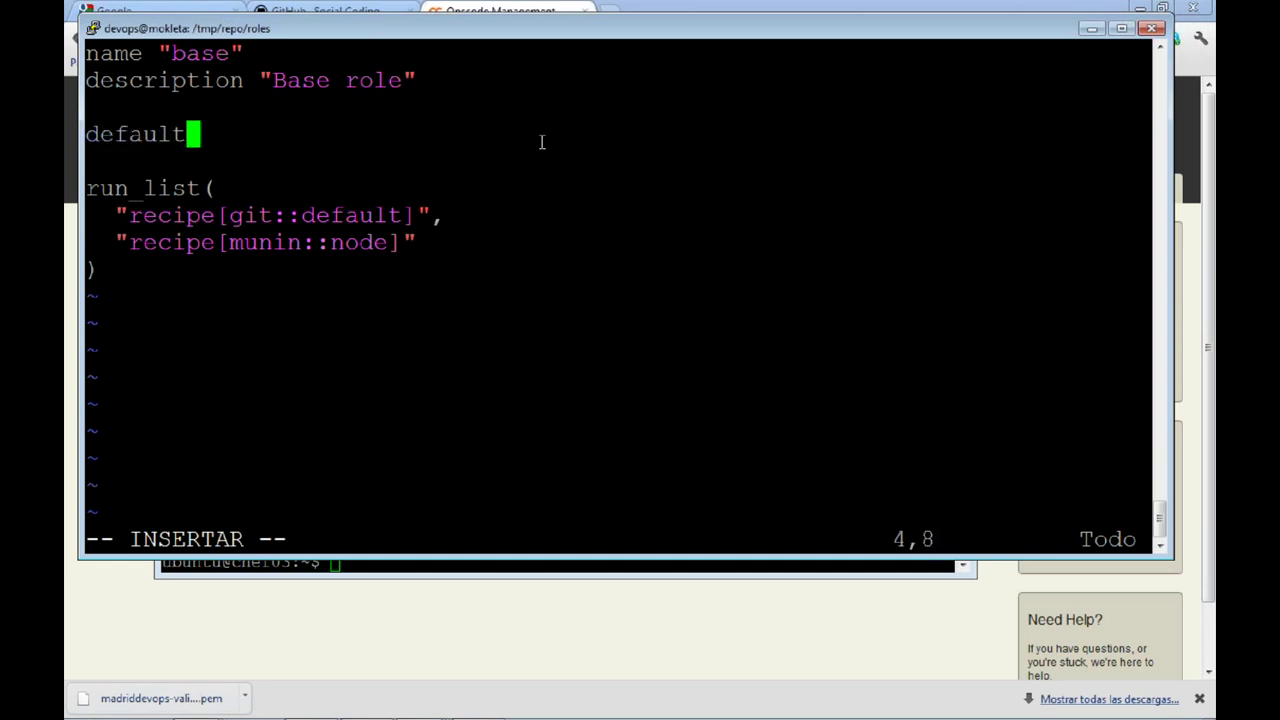
text(_attribute)
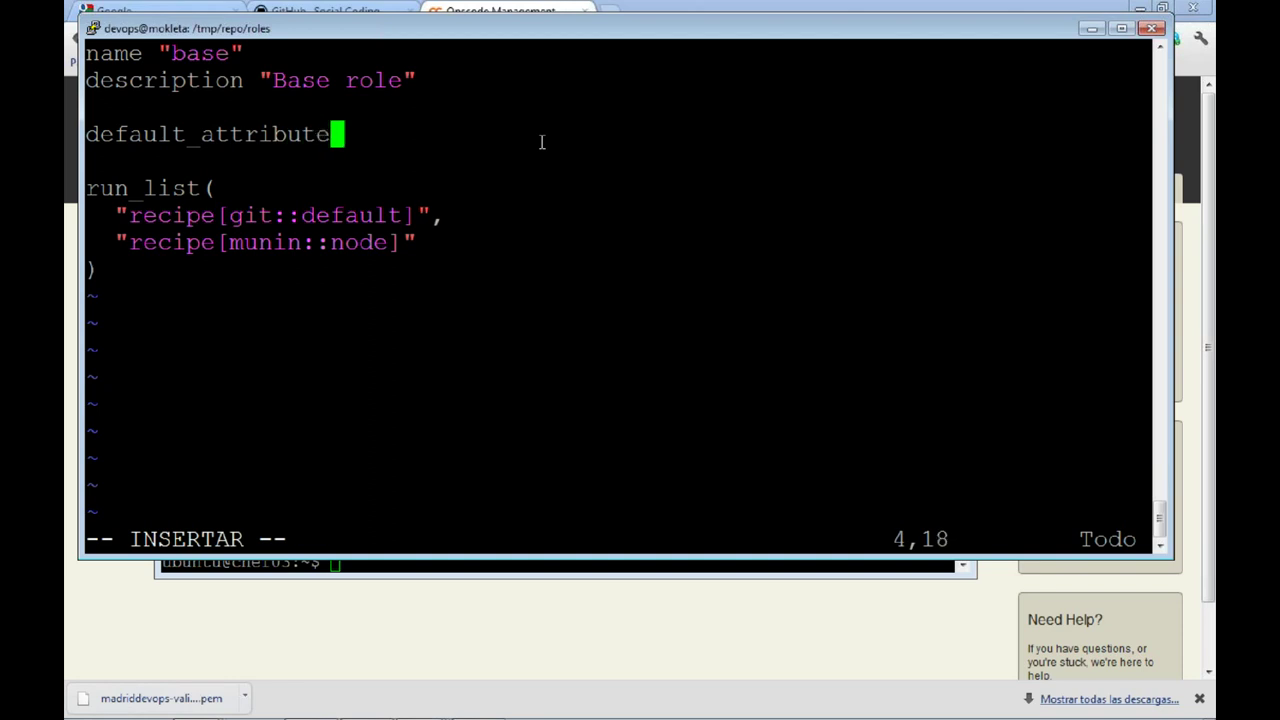
text(s ())
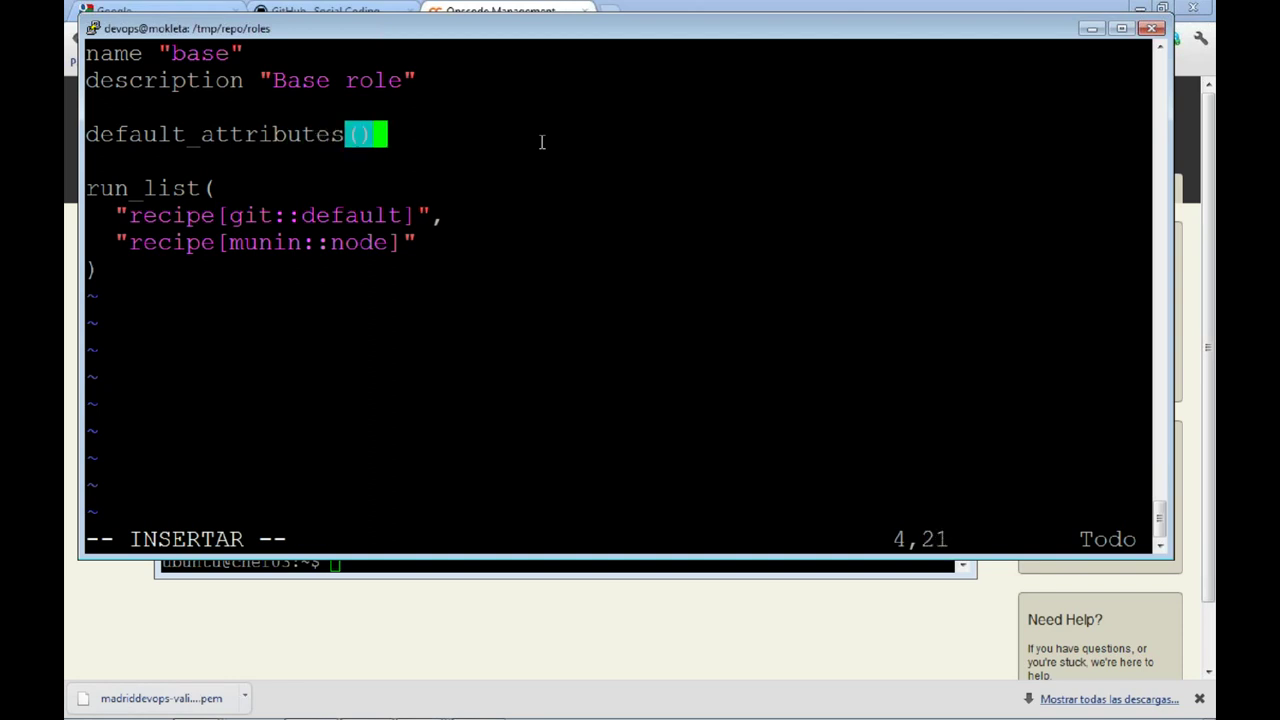
key(Left)
key(Return)
key(Return)
key(Up)
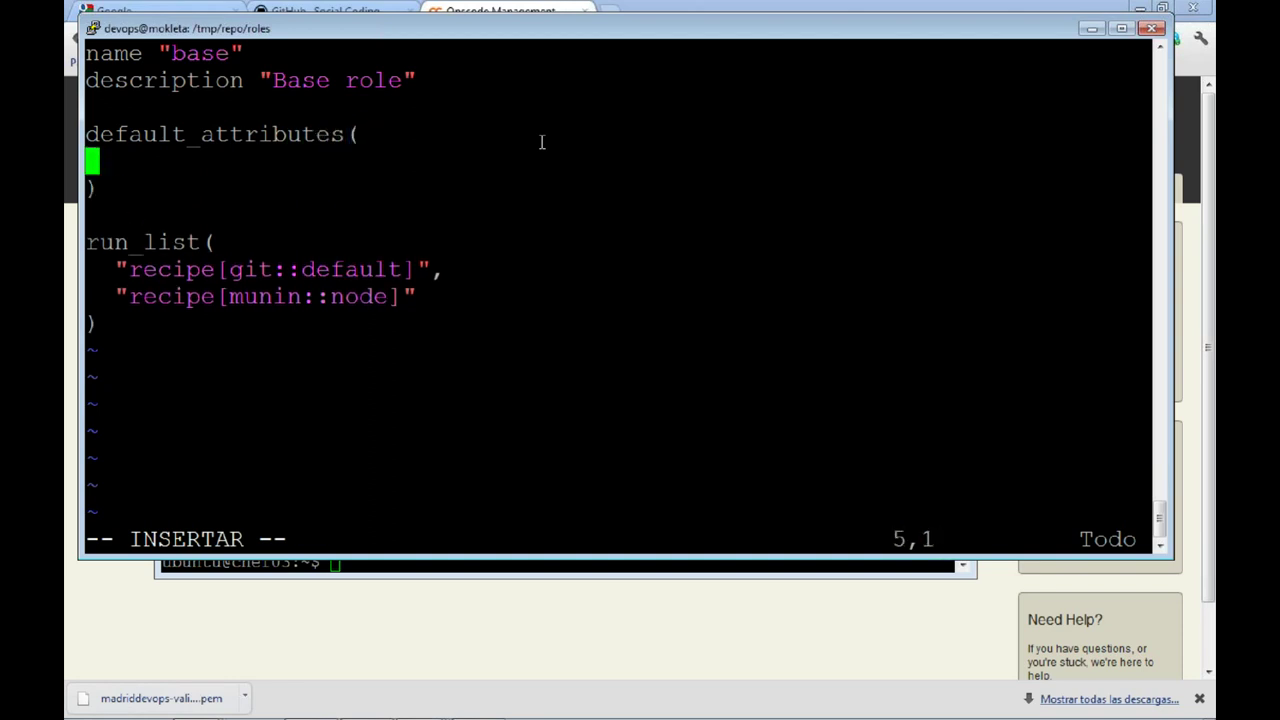
Add an indented "nginx" => { } hash inside the default_attributes block, with an empty line between its braces.
text(@@)
key(BackSpace)
key(BackSpace)
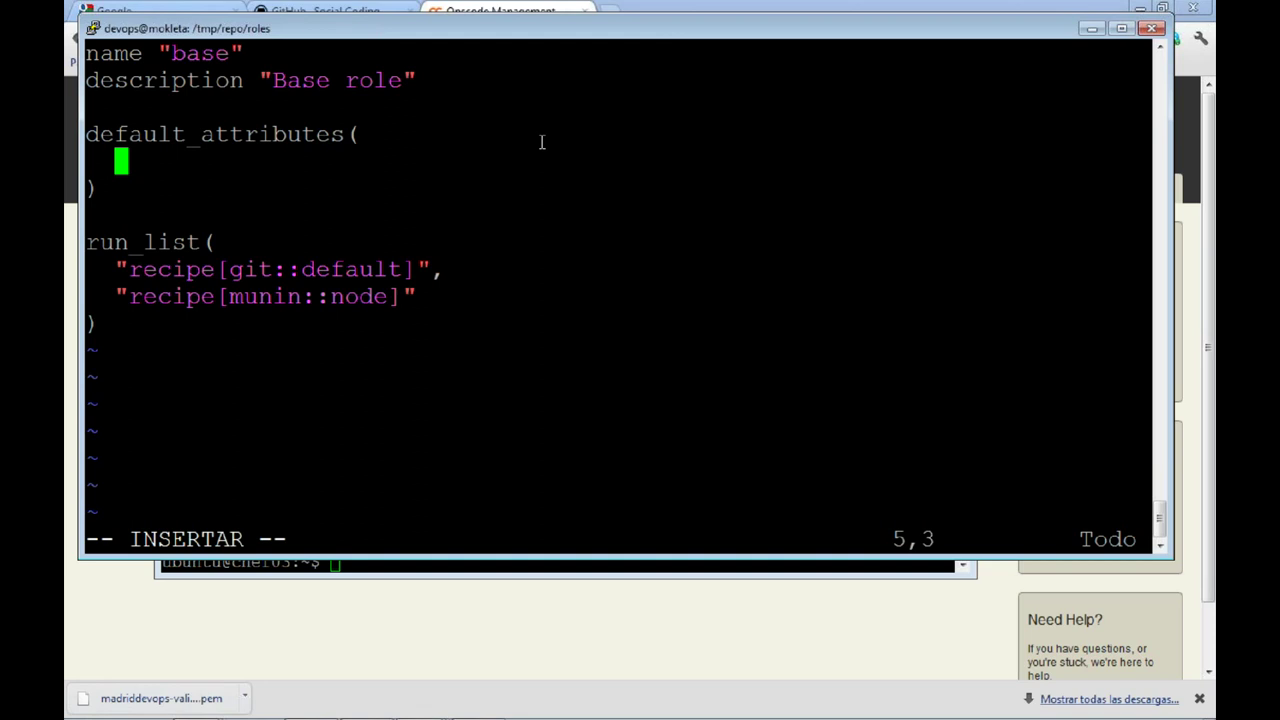
text("ngin)
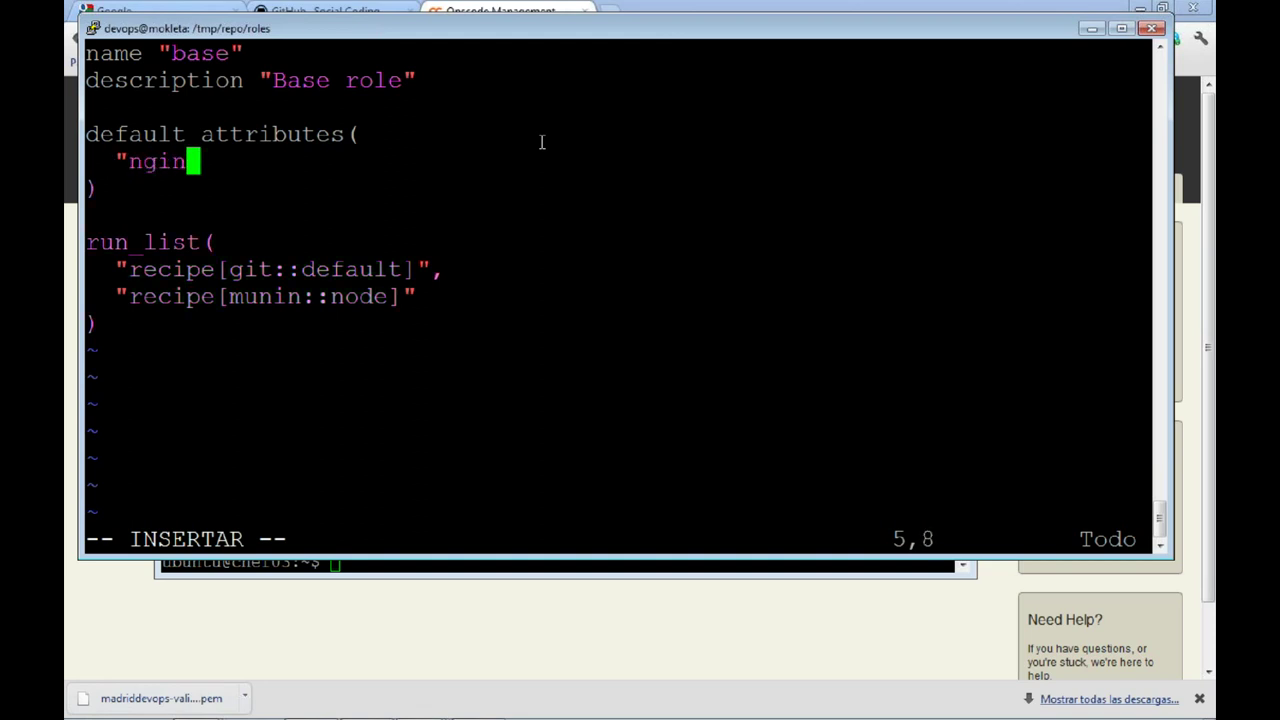
text(x" )
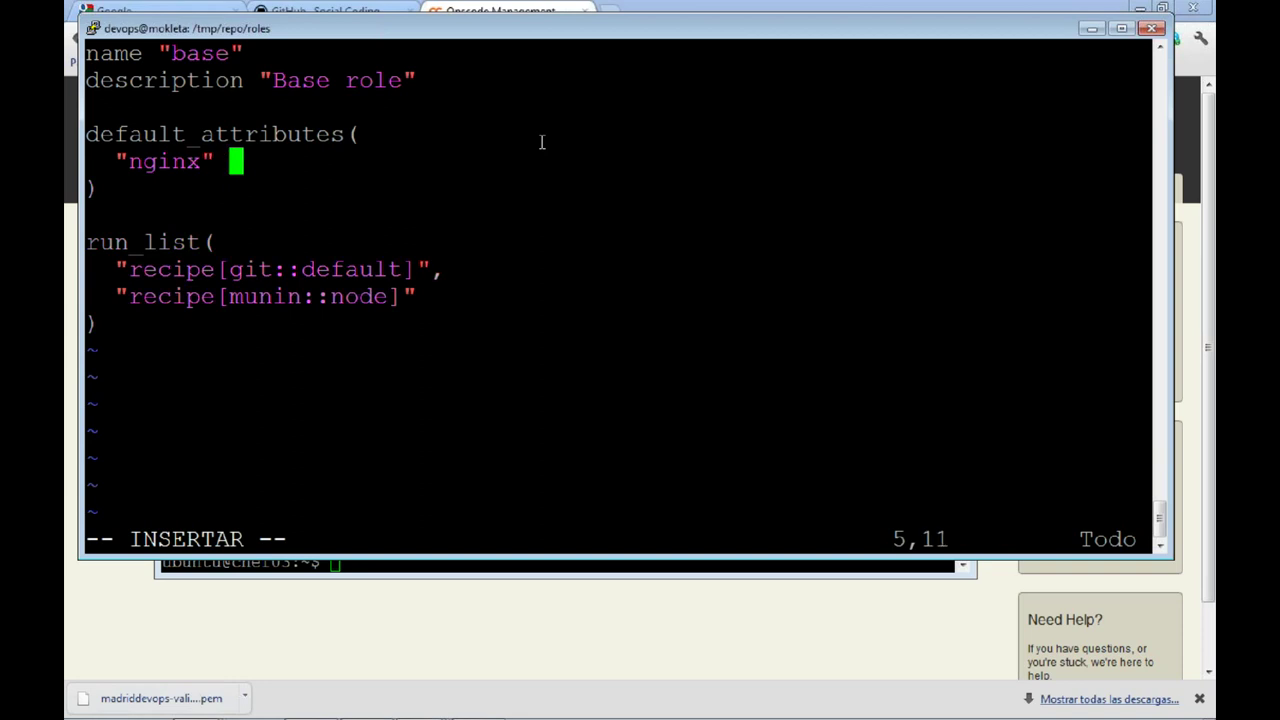
text(=)
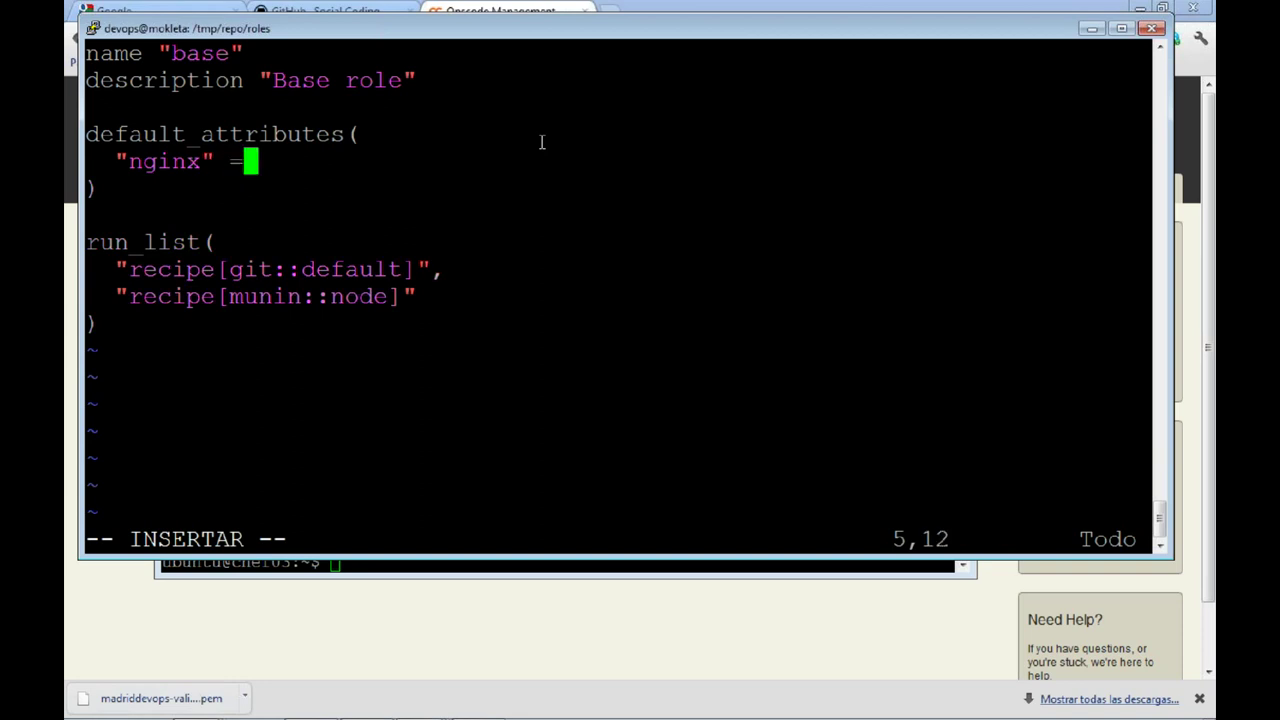
text(>)
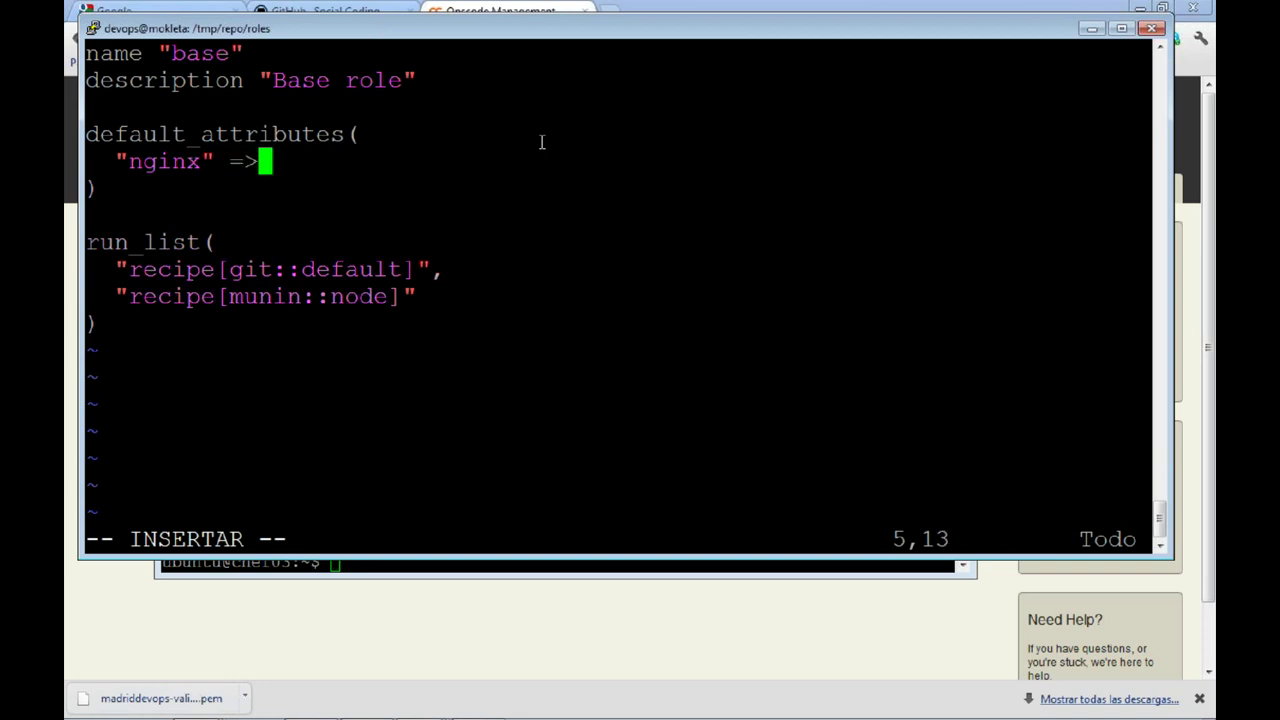
text( @)
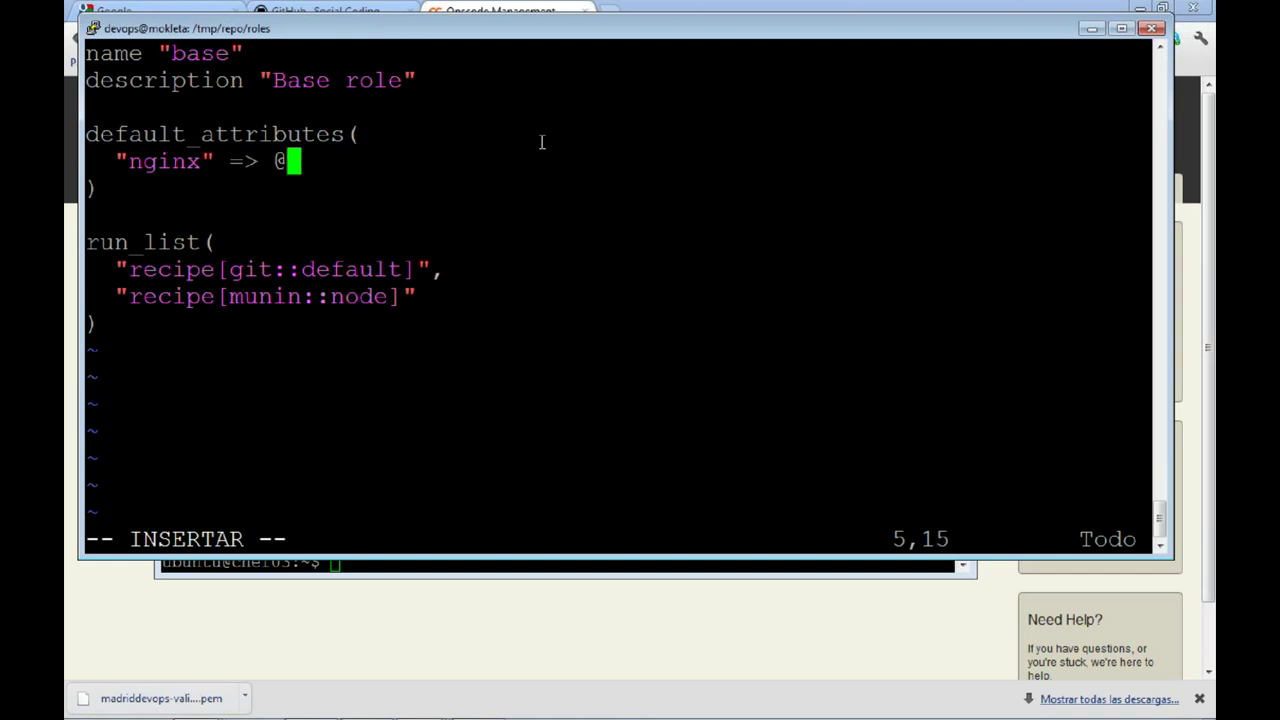
key(BackSpace)
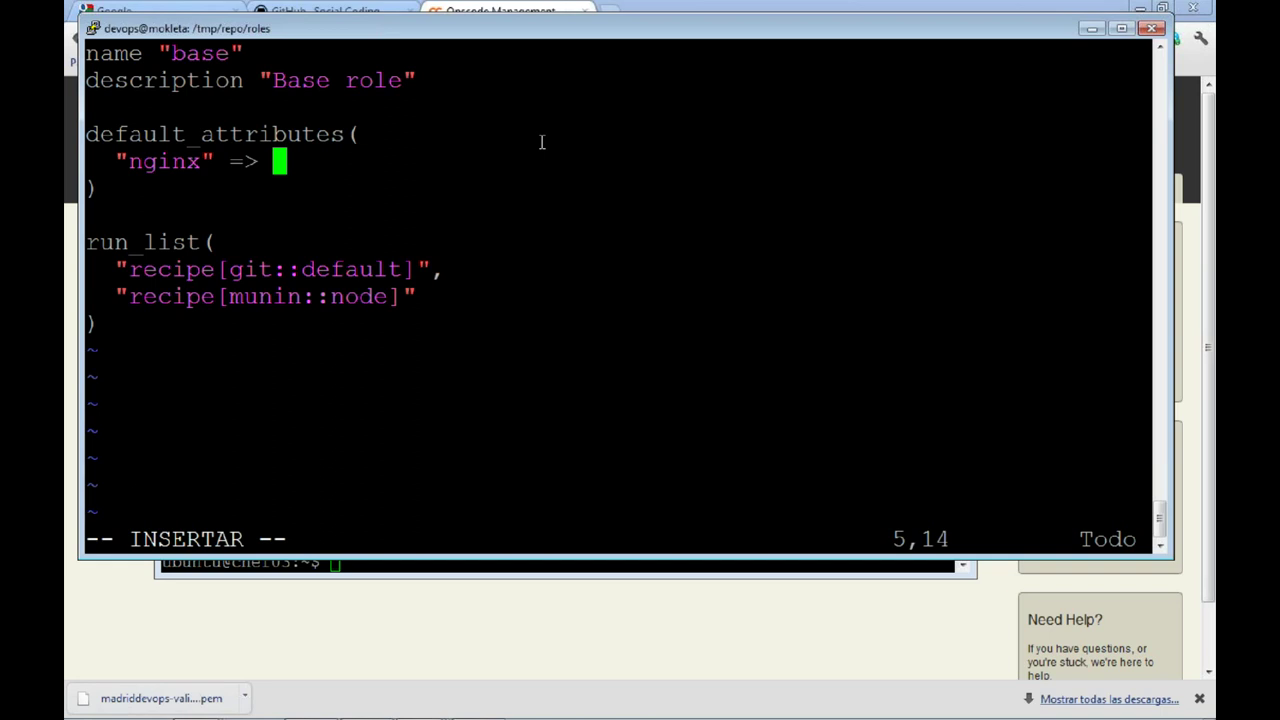
text({})
key(Left)
key(Return)
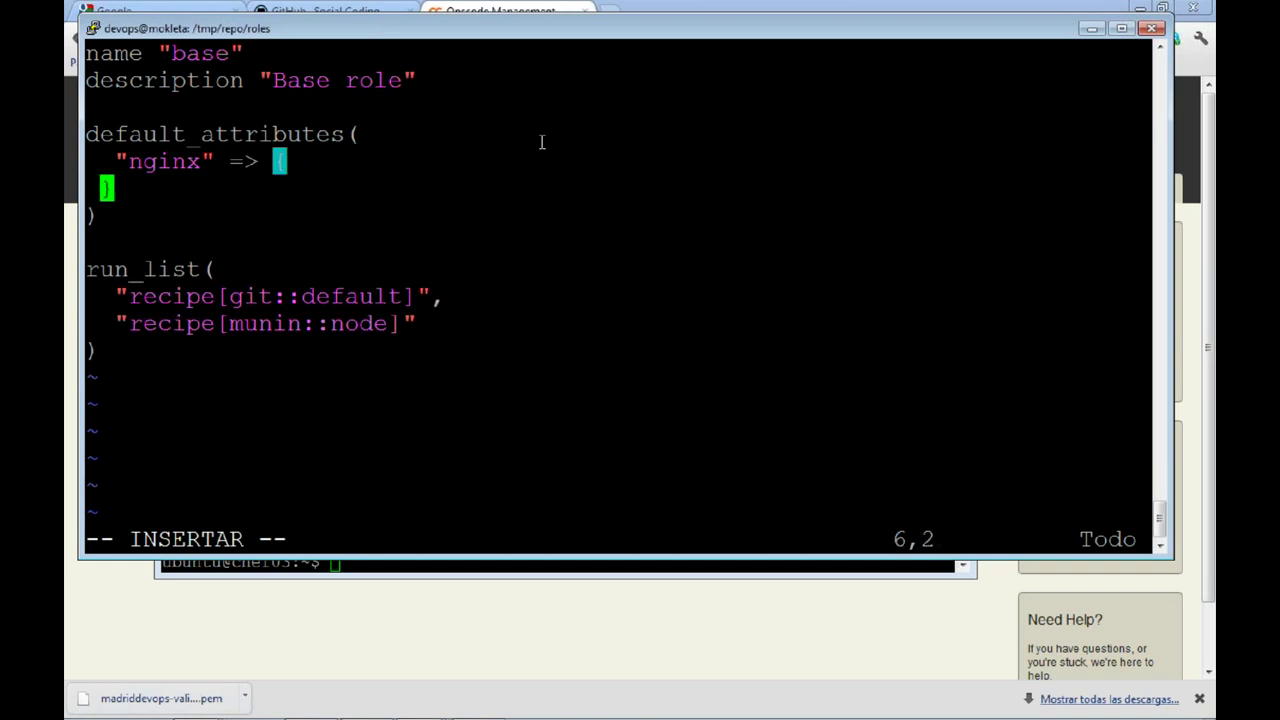
key(Return)
key(Up)
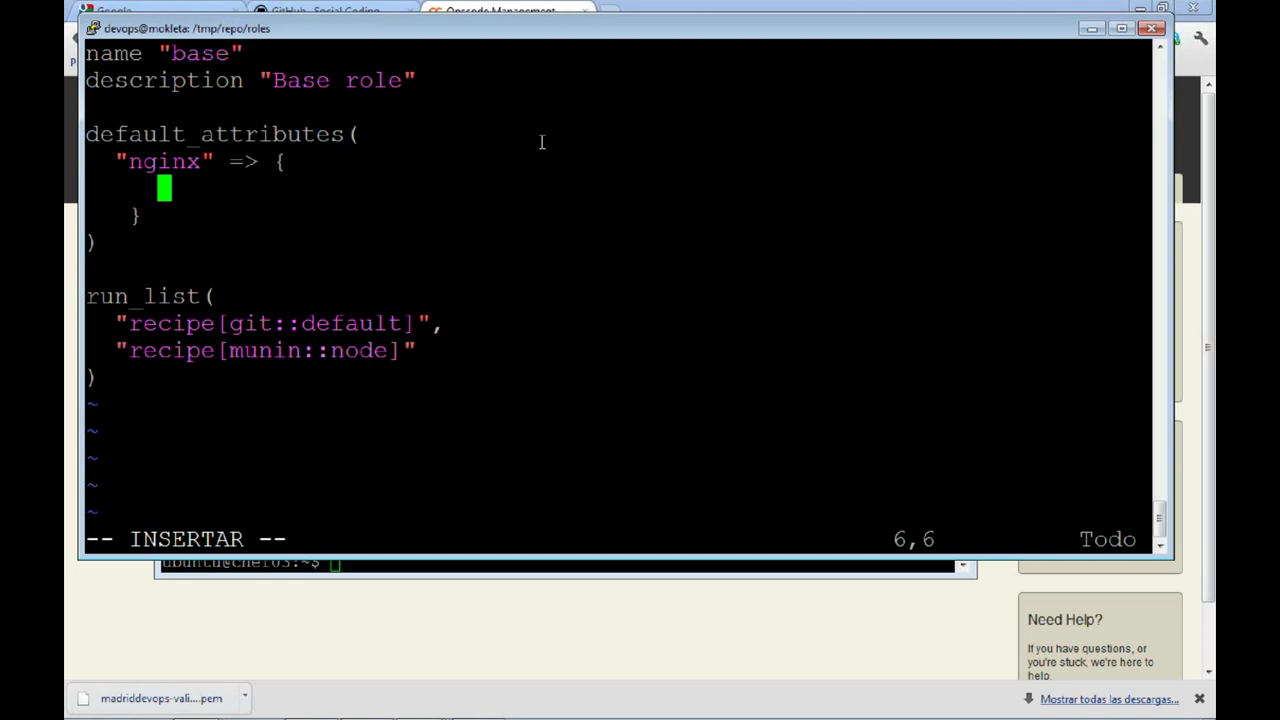
Add a "version" key with an empty string value inside the nginx hash.
text("")
key(Left)
text(version)
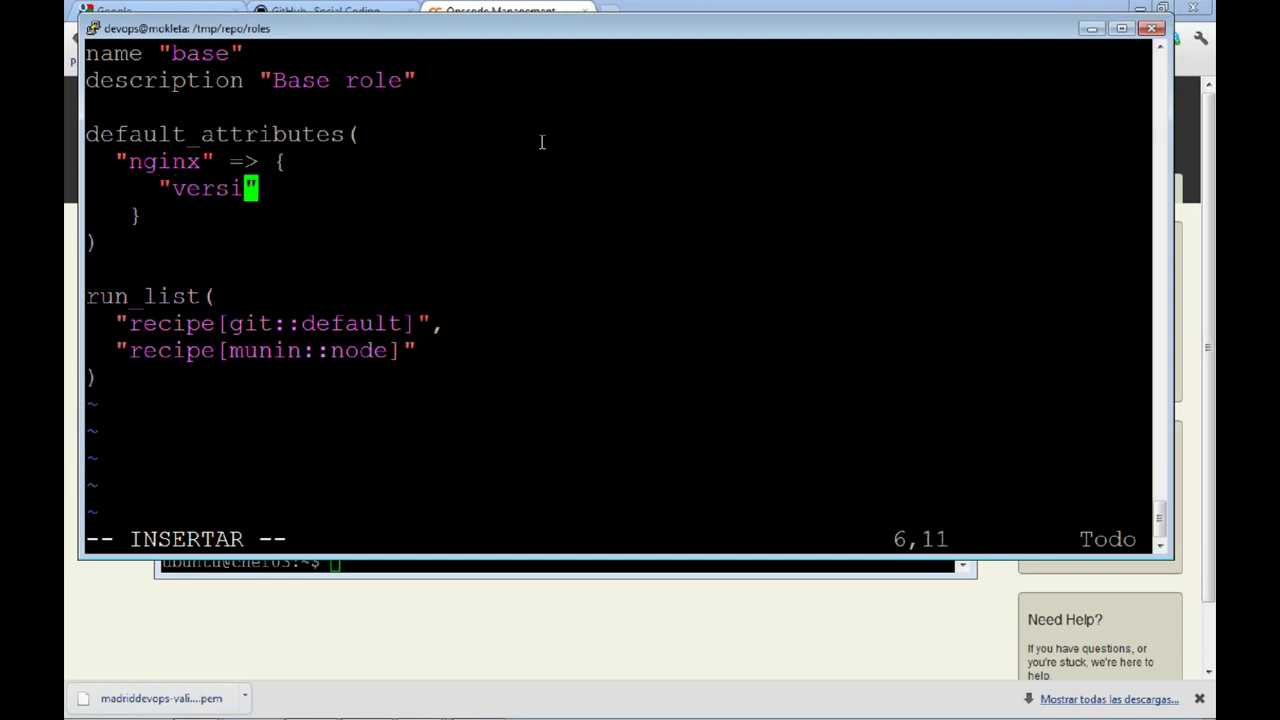
key(Right)
text(=)
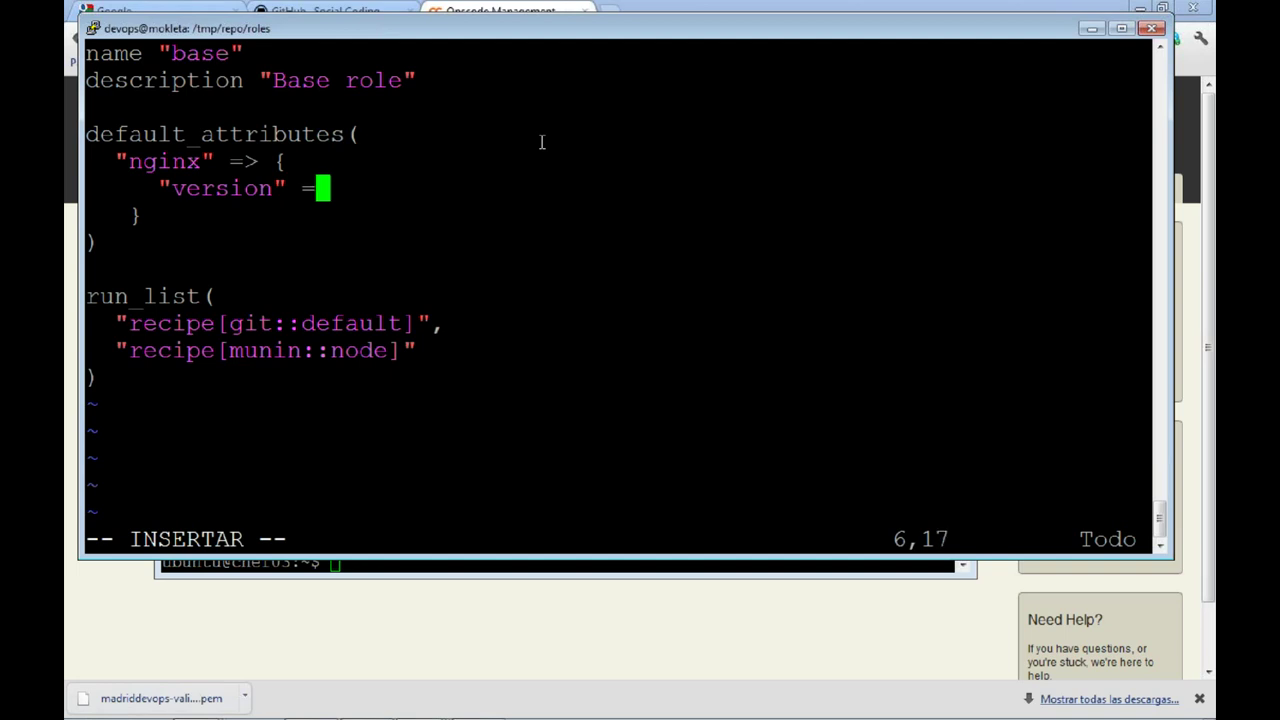
text(>)
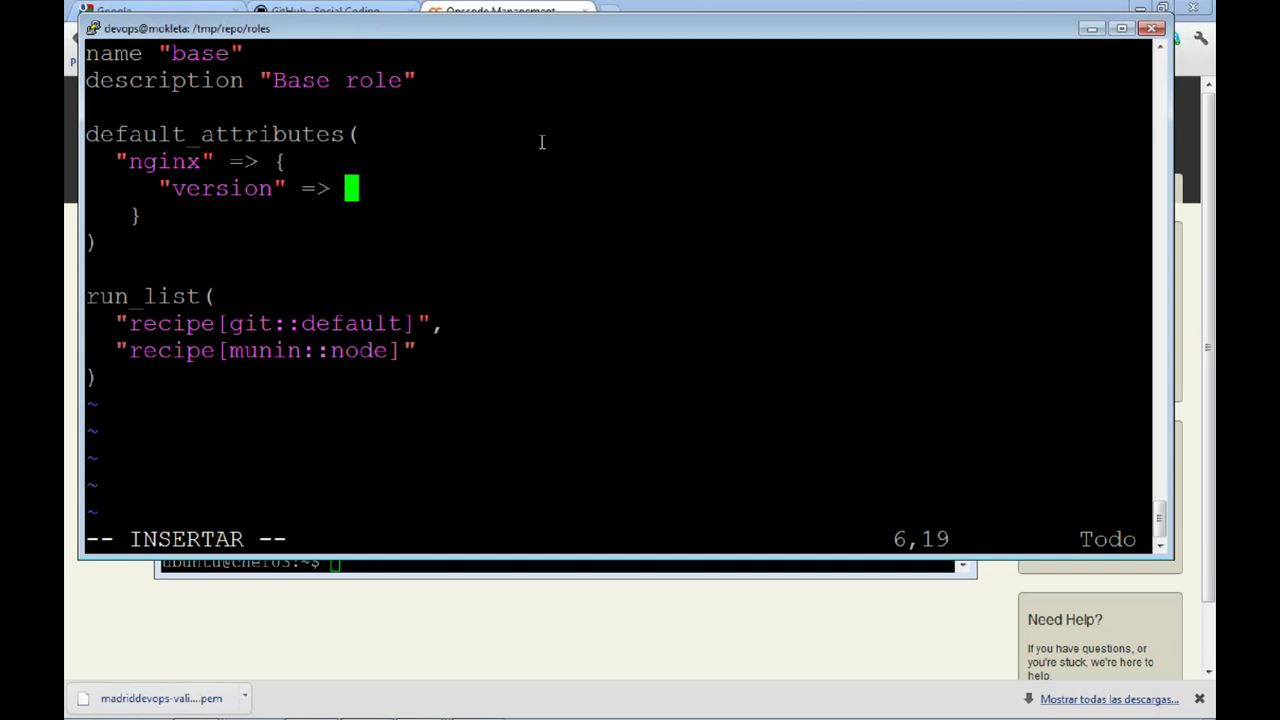
text(")
key(Left)
Review the nesting of the default_attributes, nginx and version lines in base.rb.
key(Up)
key(Up)
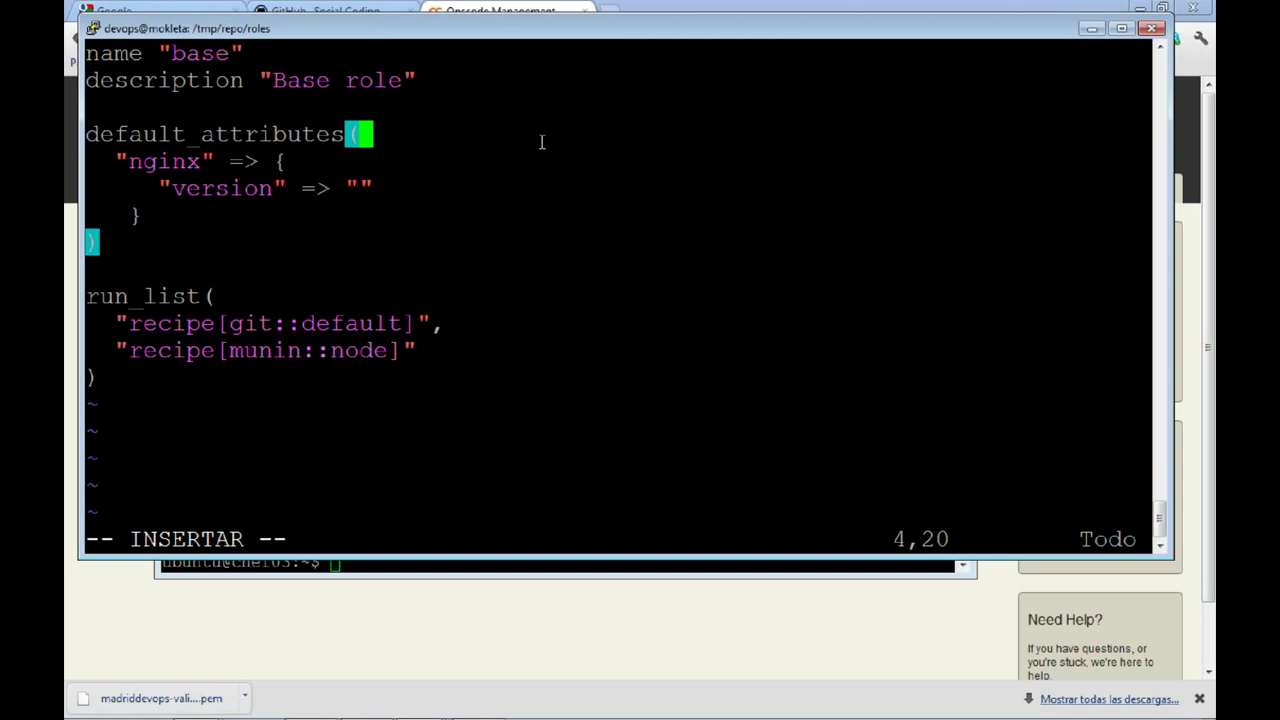
key(Down)
key(Down)
key(Up)
key(Up)
key(Down)
key(Down)
key(Down)
key(Up)
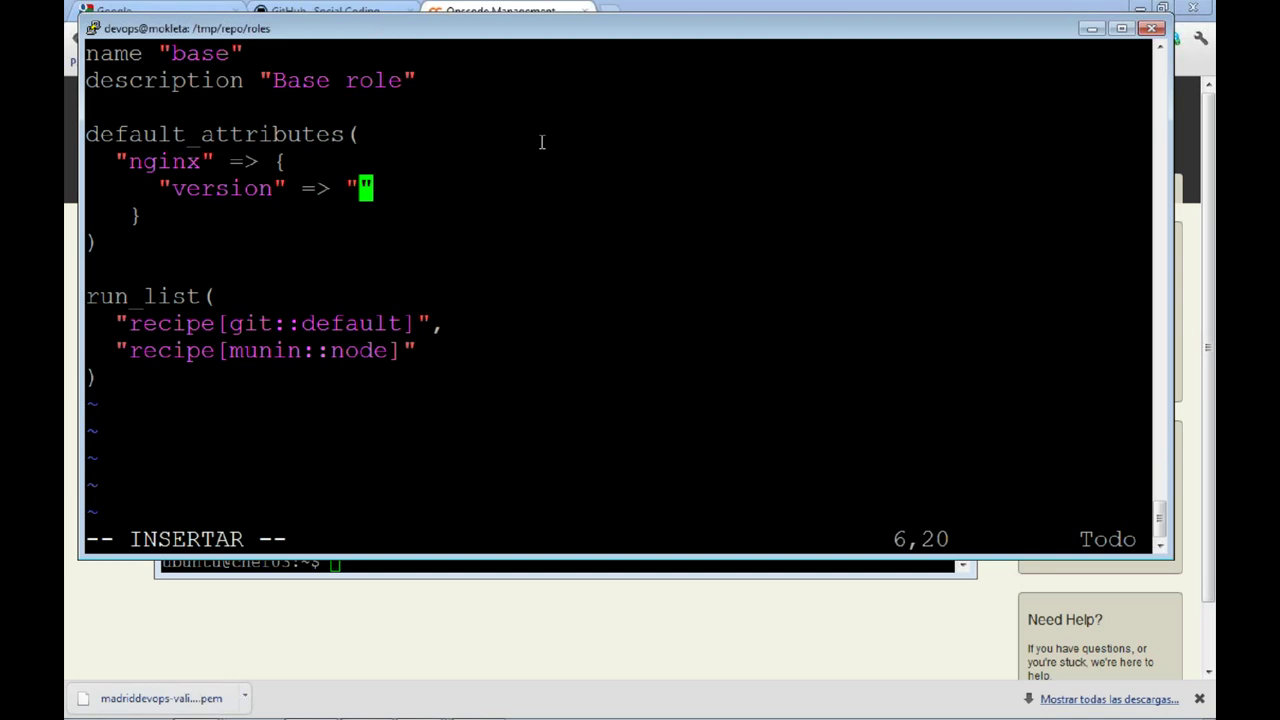
key(Up)
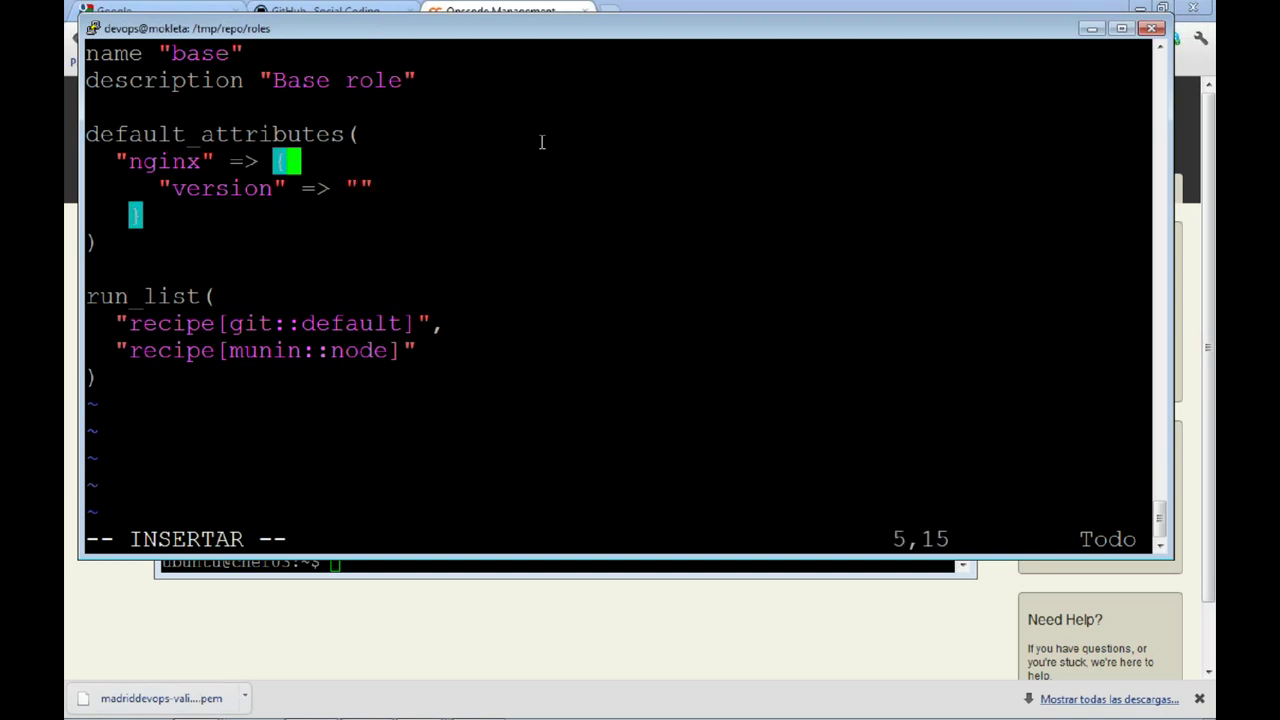
key(Up)
key(Down)
key(Up)
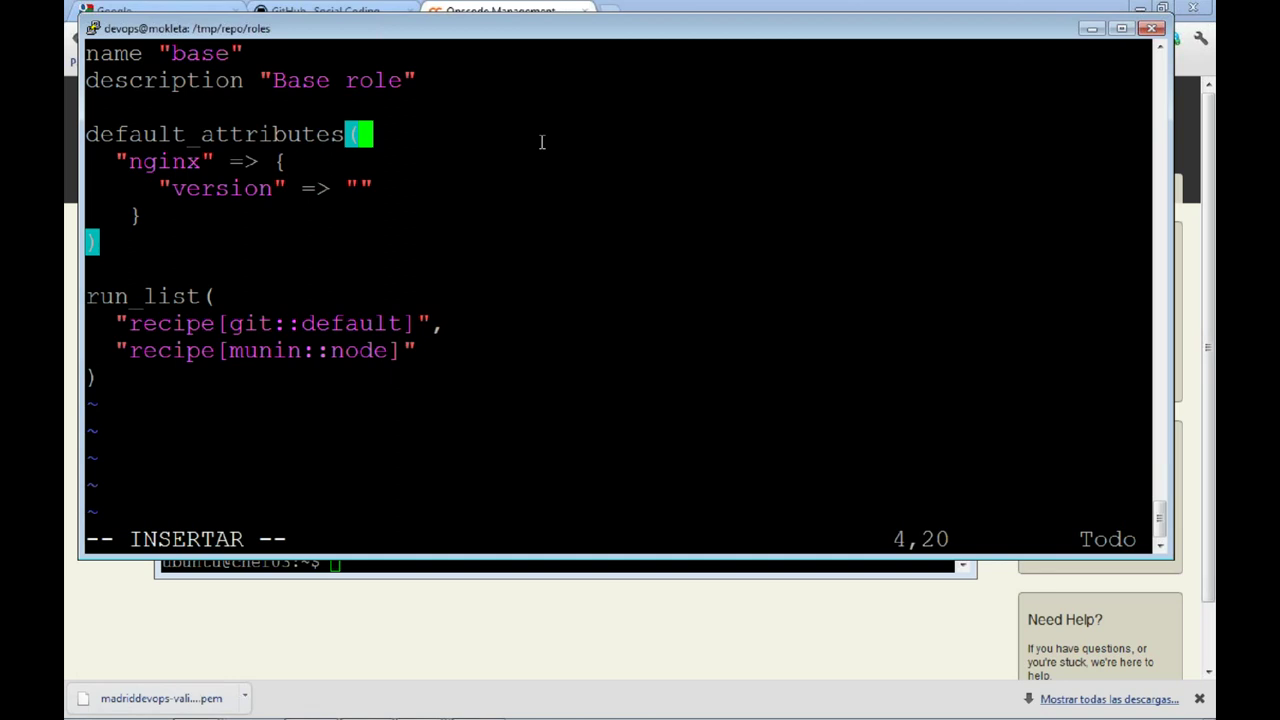
key(Down)
key(Up)
Delete the whole default_attributes block, including its nginx hash, from base.rb.
key(Escape)
key(Up)
key(Up)
key(Down)
key(Down)
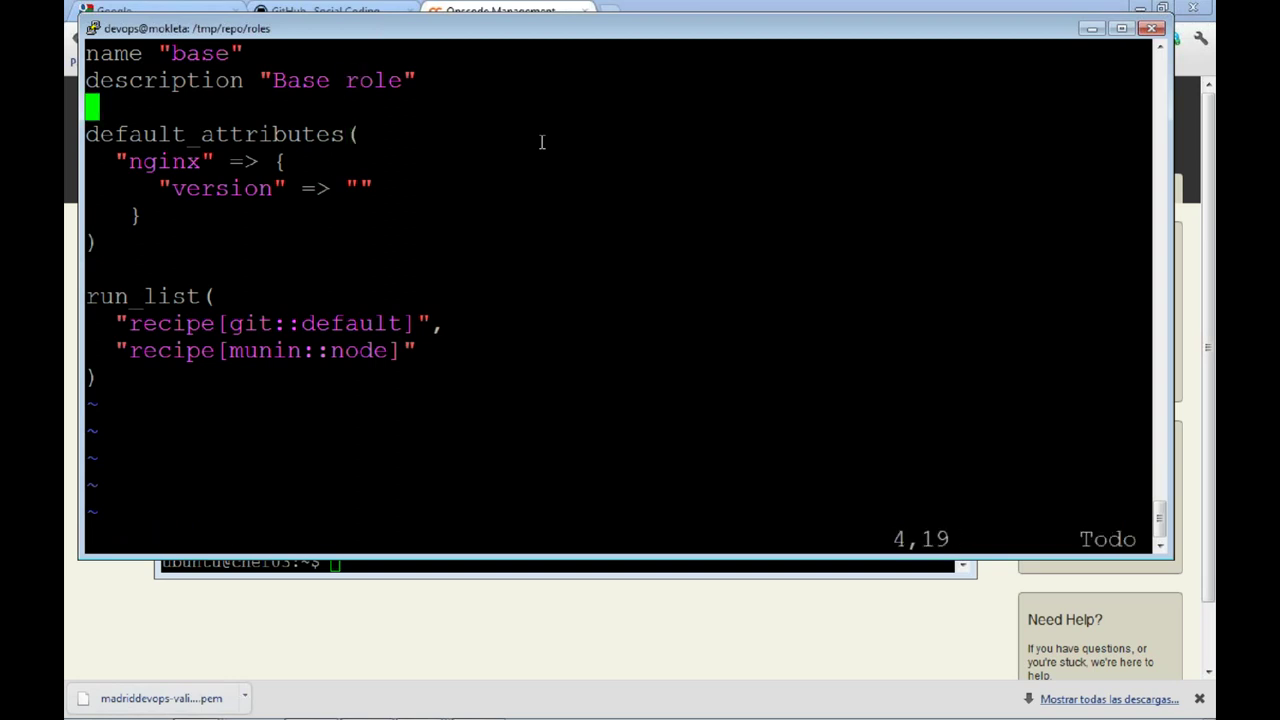
key(d)
key(d)
key(d)
key(d)
key(d)
key(d)
key(d)
key(d)
key(d)
key(d)
key(d)
key(d)
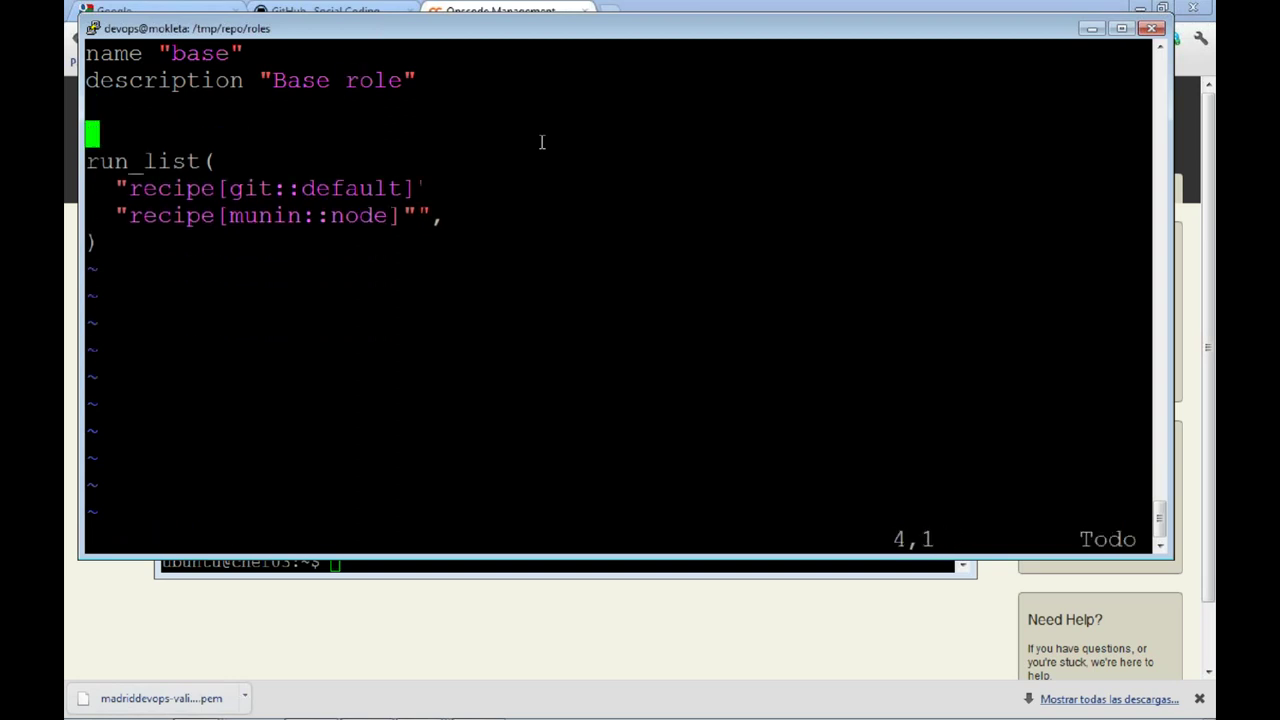
Save base.rb and quit Vim.
text(:wq)
key(Return)
Open web_server.rb in Vim and set the background option to dark.
text(vim web_server.)
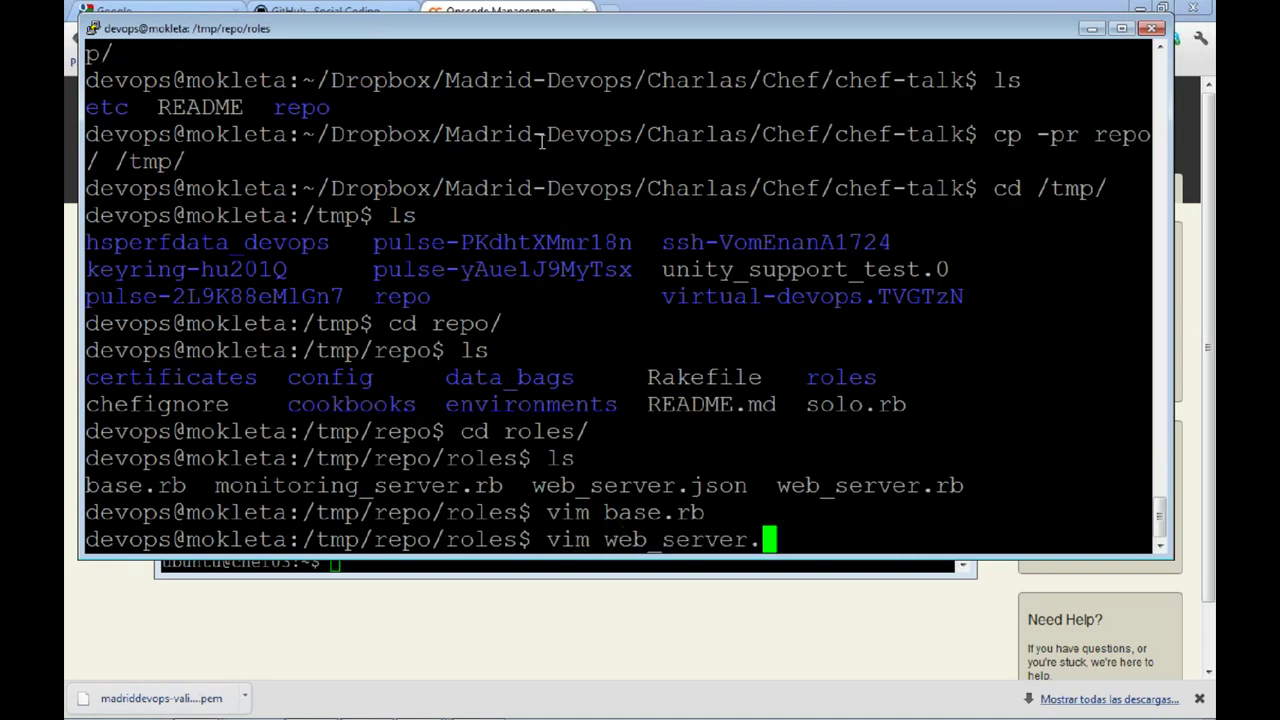
text(rb)
key(Return)
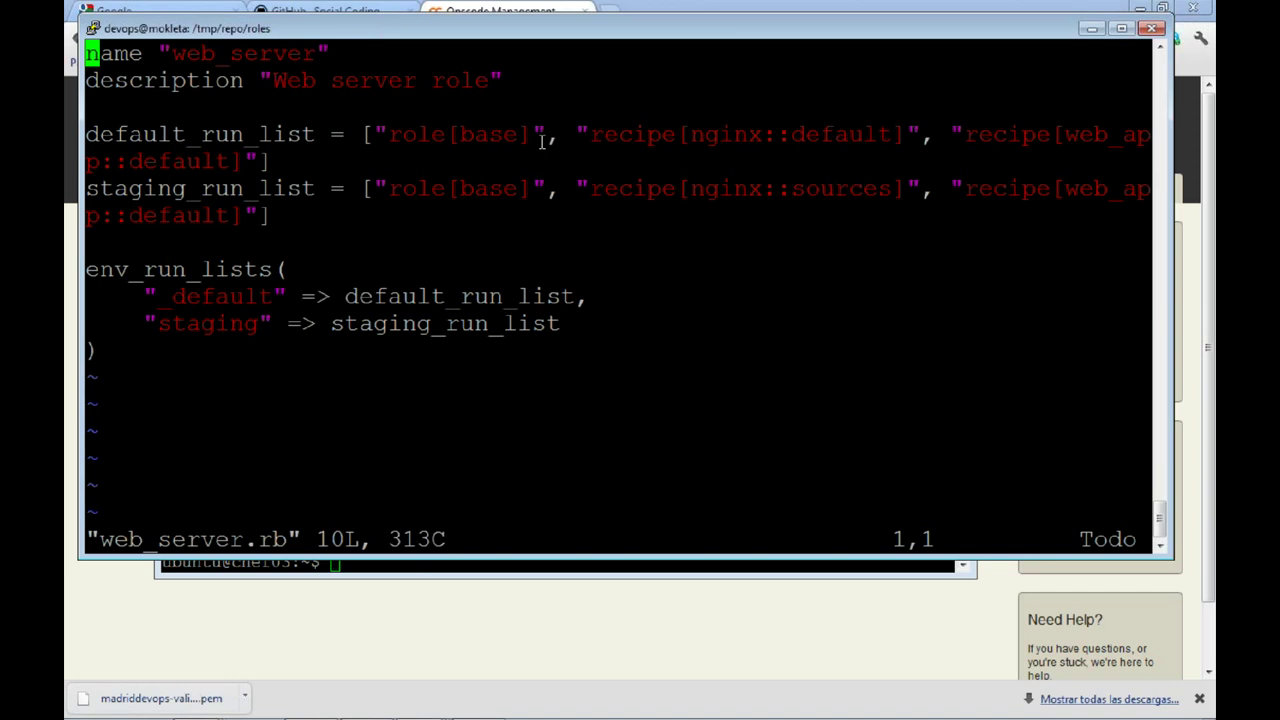
text(:set bg=dark)
key(Return)
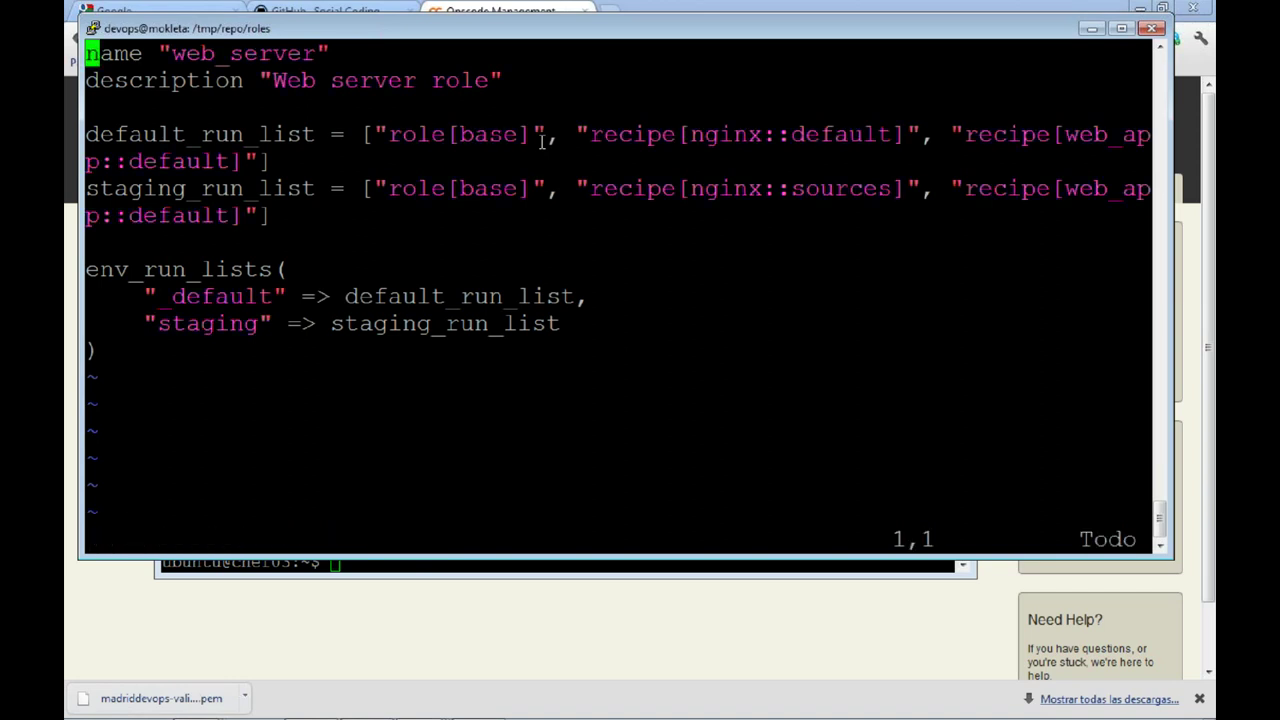
Examine and compare the default_run_list and staging_run_list definitions in web_server.rb.
key(Down)
key(Down)
key(Down)
key(Down)
key(Up)
key(Up)
key(Down)
key(Down)
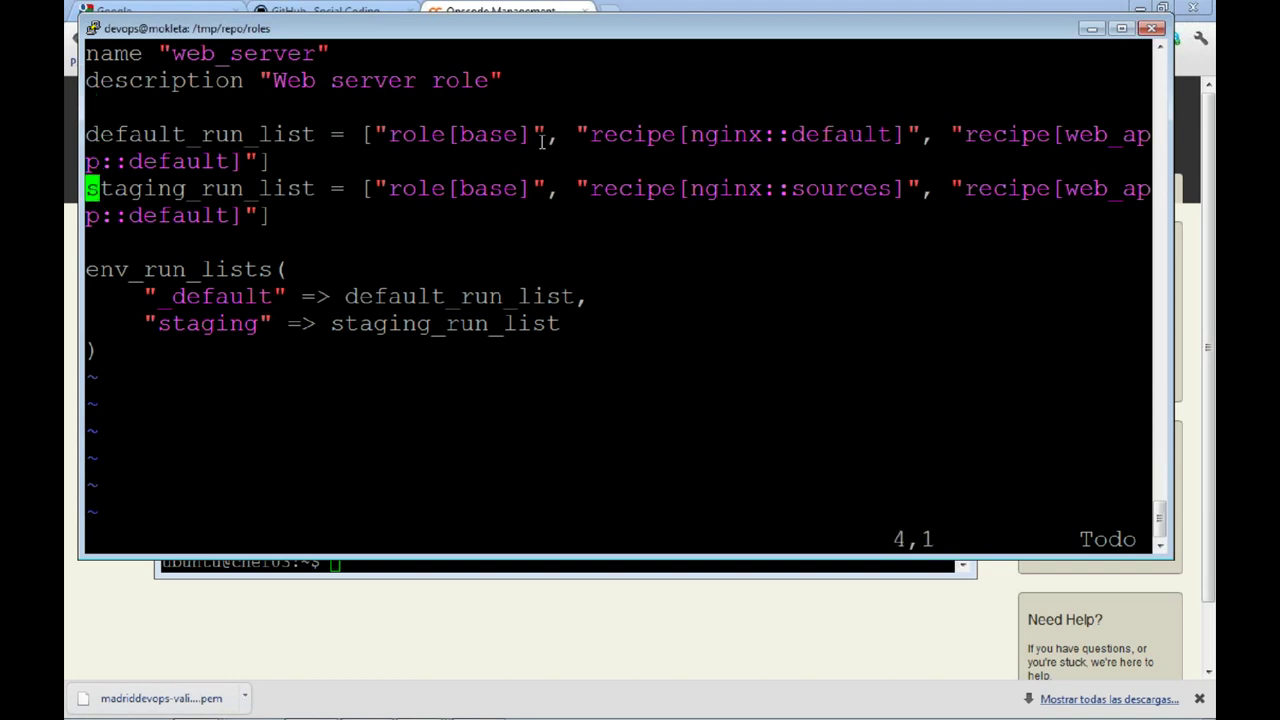
key(Down)
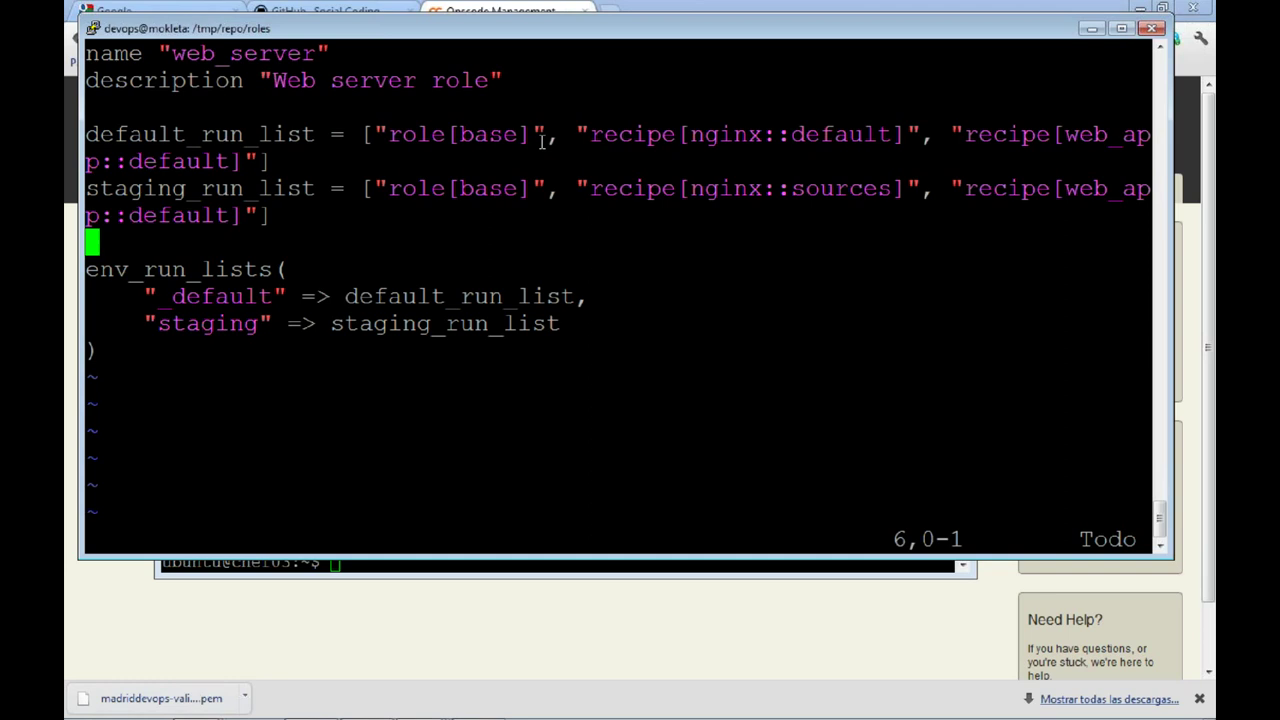
key(Down)
key(Up)
key(Up)
key(Up)
key(Up)
key(Down)
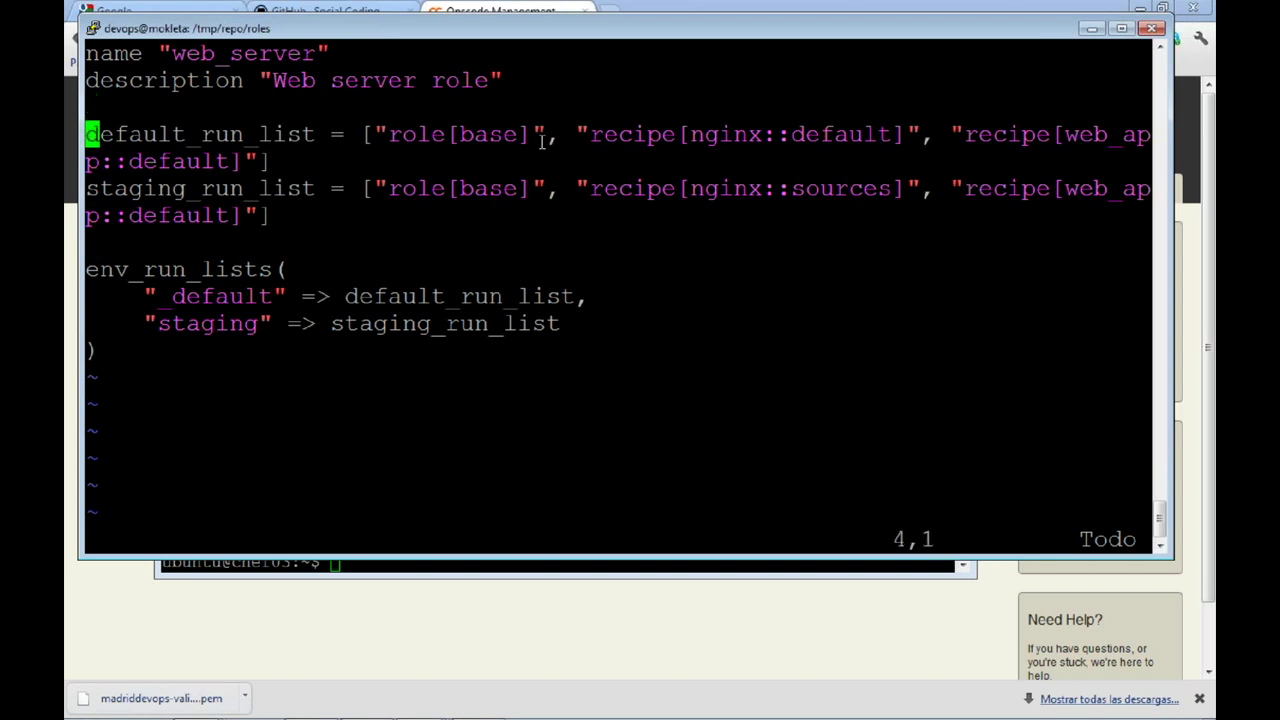
key(Down)
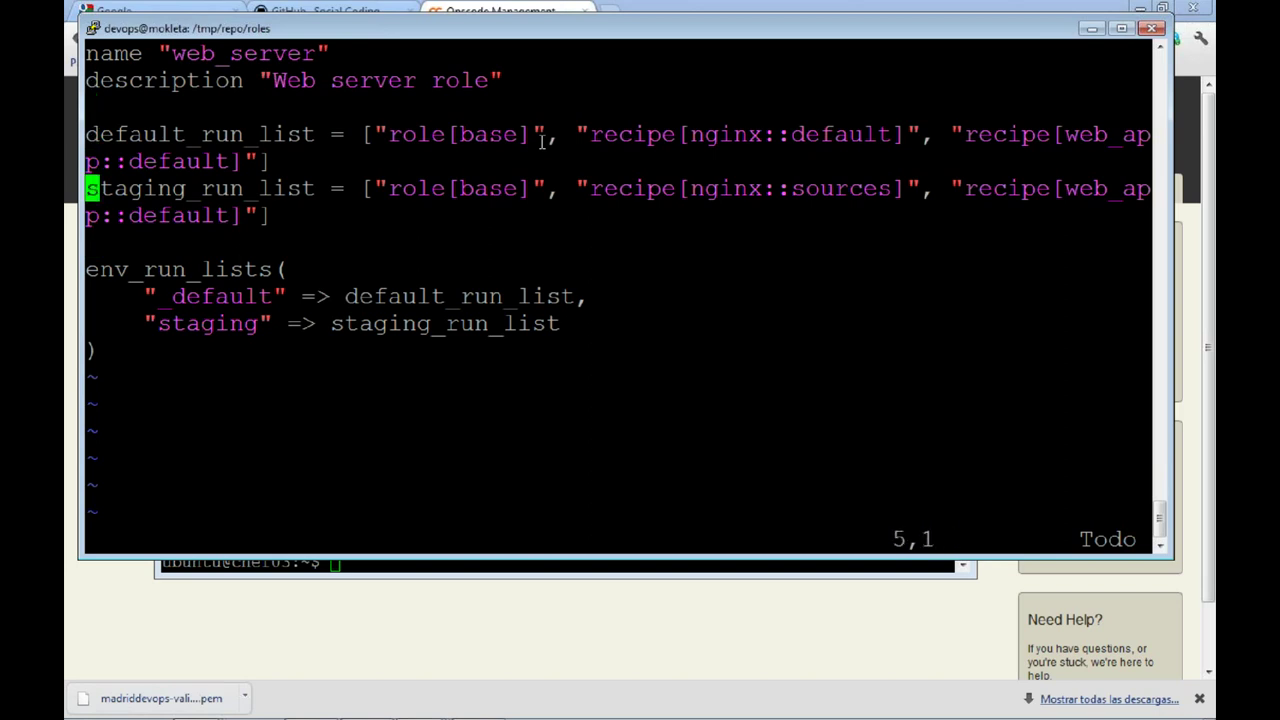
key(Up)
key(Down)
key(Down)
key(Down)
key(Up)
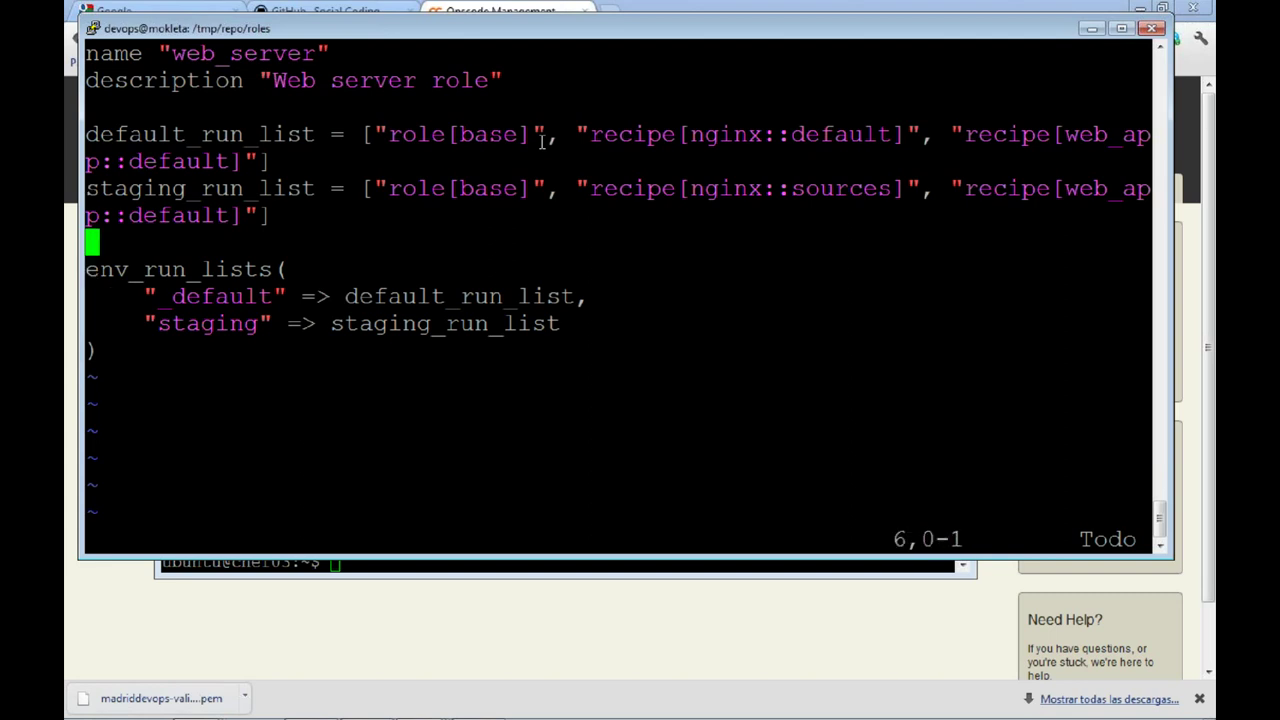
Examine the env_run_lists block and its "_default" environment entry in web_server.rb.
key(Down)
key(Right)
key(Right)
key(Right)
key(Right)
key(Right)
key(Right)
key(Right)
key(Right)
key(Down)
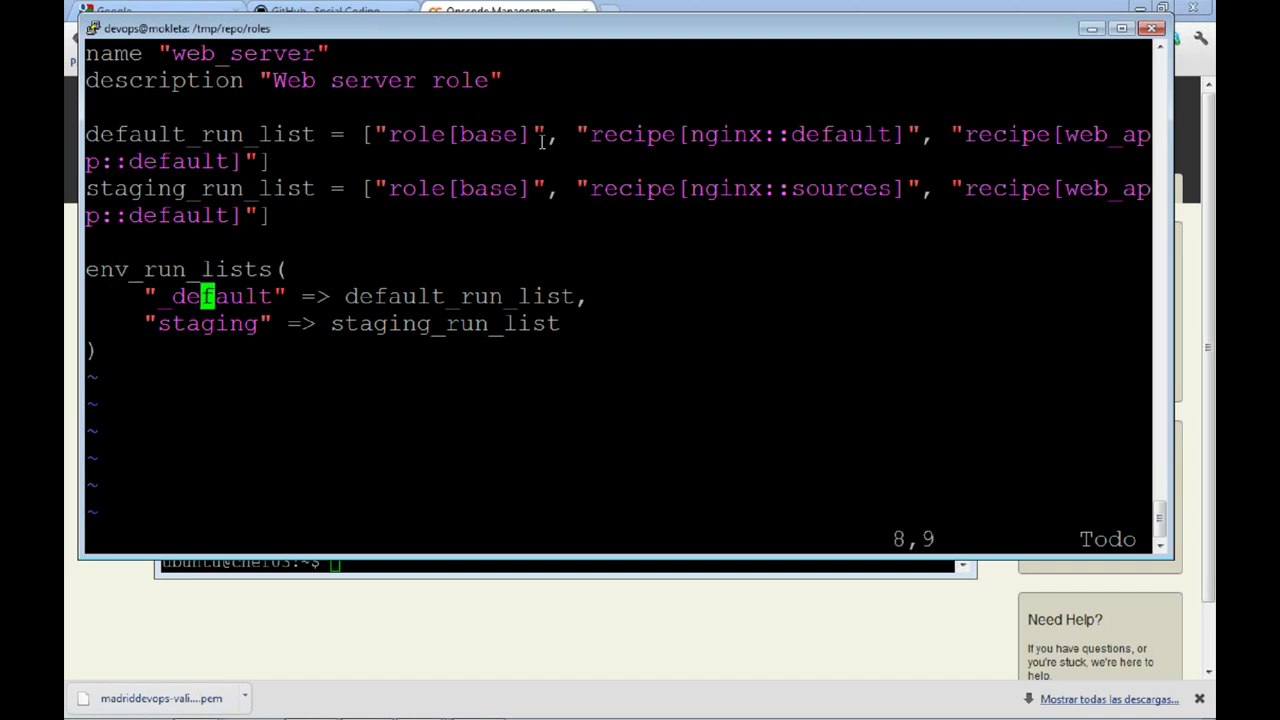
Examine the "_default" and "staging" entries in the env_run_lists block of web_server.rb.
key(Down)
key(Up)
key(Right)
key(Right)
key(Right)
key(Right)
key(Right)
key(Right)
key(Right)
key(Right)
key(Right)
key(Right)
key(Right)
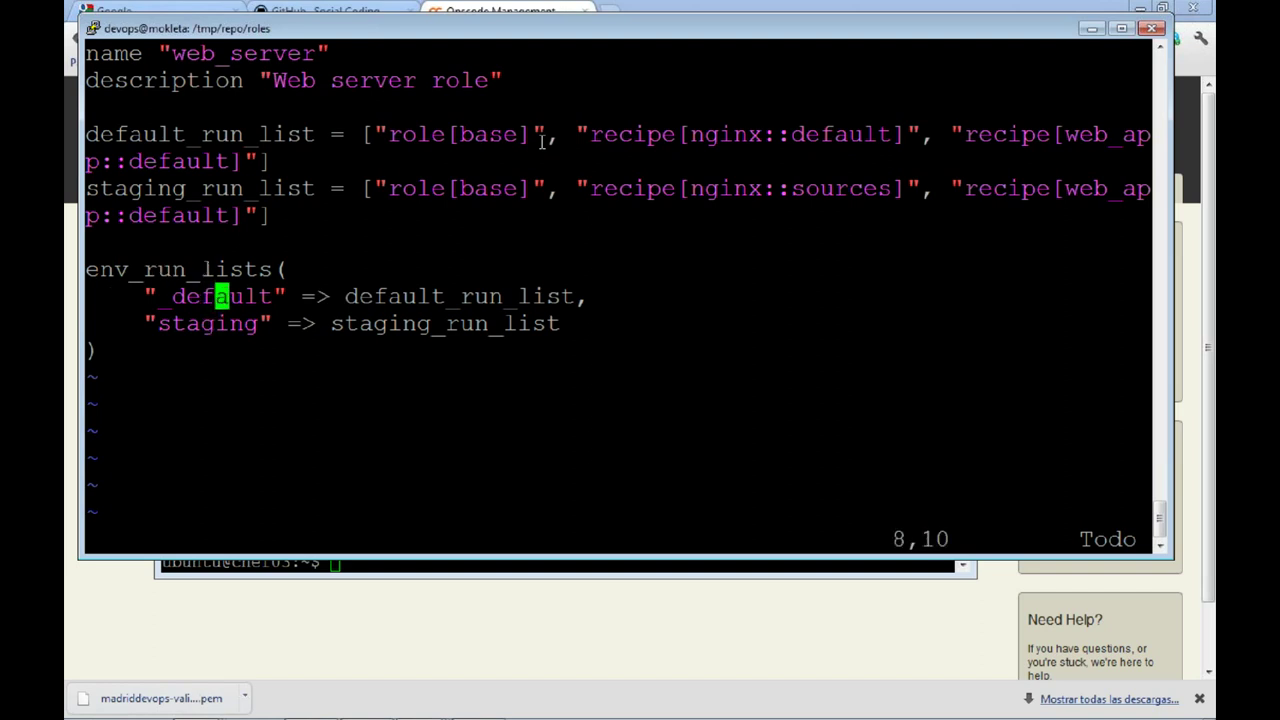
key(Left)
key(Left)
key(Left)
key(Left)
key(Left)
key(Left)
key(Left)
key(Left)
key(Left)
key(Left)
key(Left)
key(Down)
key(Up)
key(Right)
key(Right)
key(Right)
key(Right)
key(Right)
key(Right)
key(Right)
key(Right)
key(Right)
key(Right)
key(Right)
key(Right)
key(Left)
key(Left)
key(Left)
key(Left)
key(Left)
key(Left)
key(Left)
key(Left)
key(Down)
key(Up)
Review the recipes in the default_run_list and staging_run_list definitions against their env_run_lists assignments in web_server.rb.
key(Up)
key(Up)
key(Up)
key(Up)
key(Up)
key(Down)
key(Down)
key(Up)
key(Down)
key(Up)
key(Right)
key(Down)
key(Right)
key(Right)
key(Right)
key(Right)
key(Right)
key(Right)
key(Right)
key(Right)
key(Right)
key(Right)
key(Right)
key(Right)
key(Right)
key(Right)
key(Right)
key(Right)
key(Right)
key(Right)
key(Right)
key(Right)
key(Right)
key(Right)
key(Right)
key(Right)
key(Right)
key(Right)
key(Right)
key(Right)
key(Right)
key(Right)
key(Right)
key(Right)
key(Right)
key(Right)
key(Right)
key(Right)
key(Right)
key(Right)
key(Right)
key(Right)
key(Down)
key(Down)
key(Down)
key(Down)
key(Up)
key(Down)
key(Up)
key(Down)
key(Up)
key(Up)
key(Up)
key(Down)
key(Down)
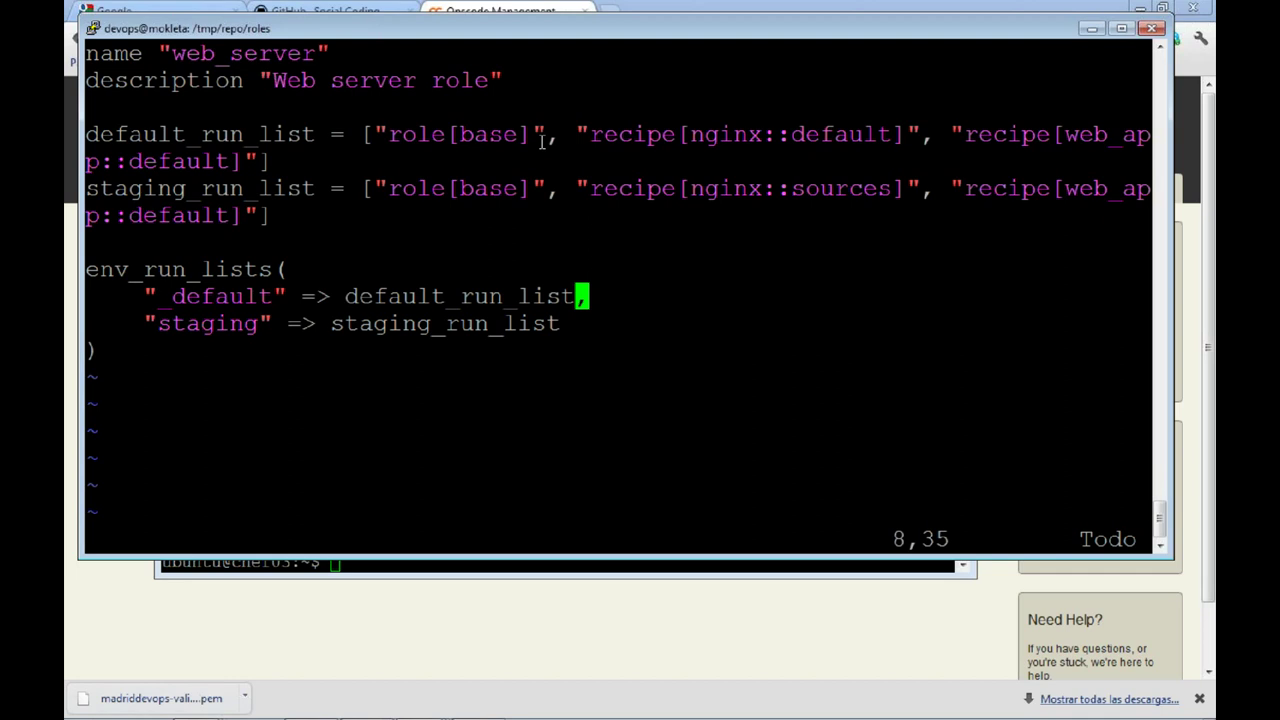
Quit Vim without saving web_server.rb, then switch to the chef01 PuTTY session and maximize its window.
text(:q)
key(Return)
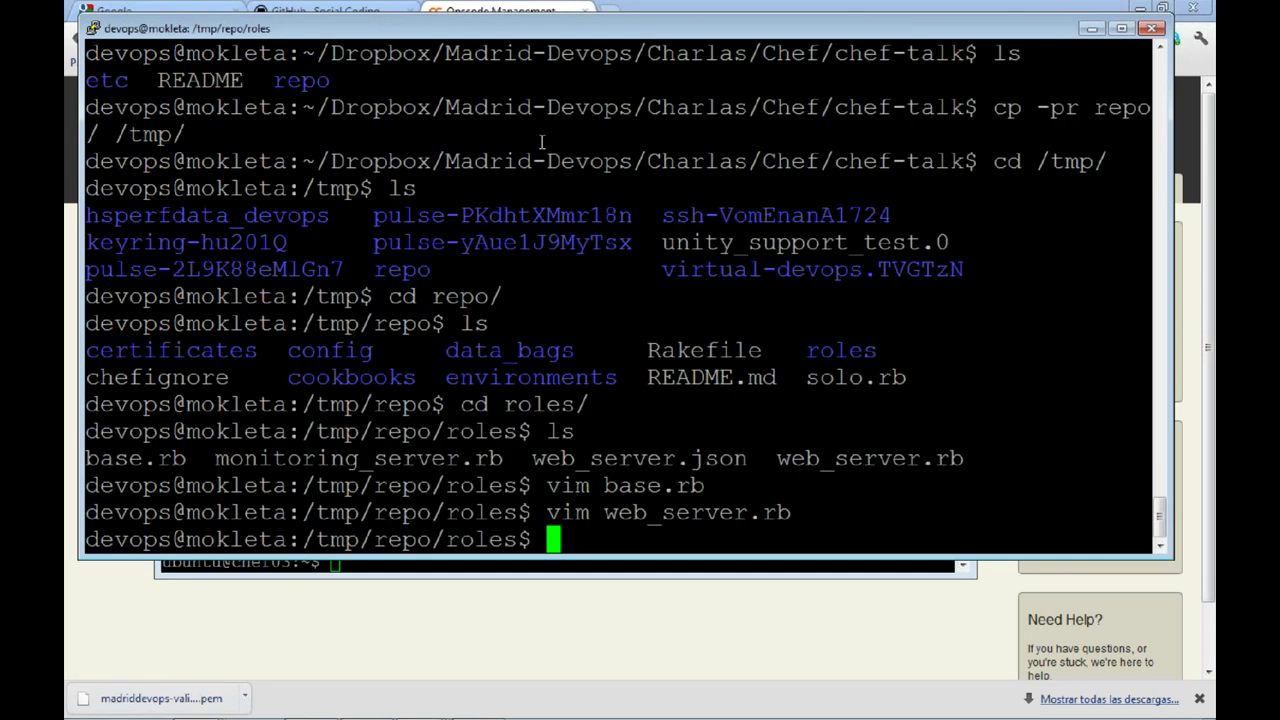
key(alt+Tab)
key(alt+Tab)
key(alt+Tab)
key(alt+Tab)
key(alt+Tab)
key(alt+Tab)
key(alt+Tab)
key(alt+Tab)
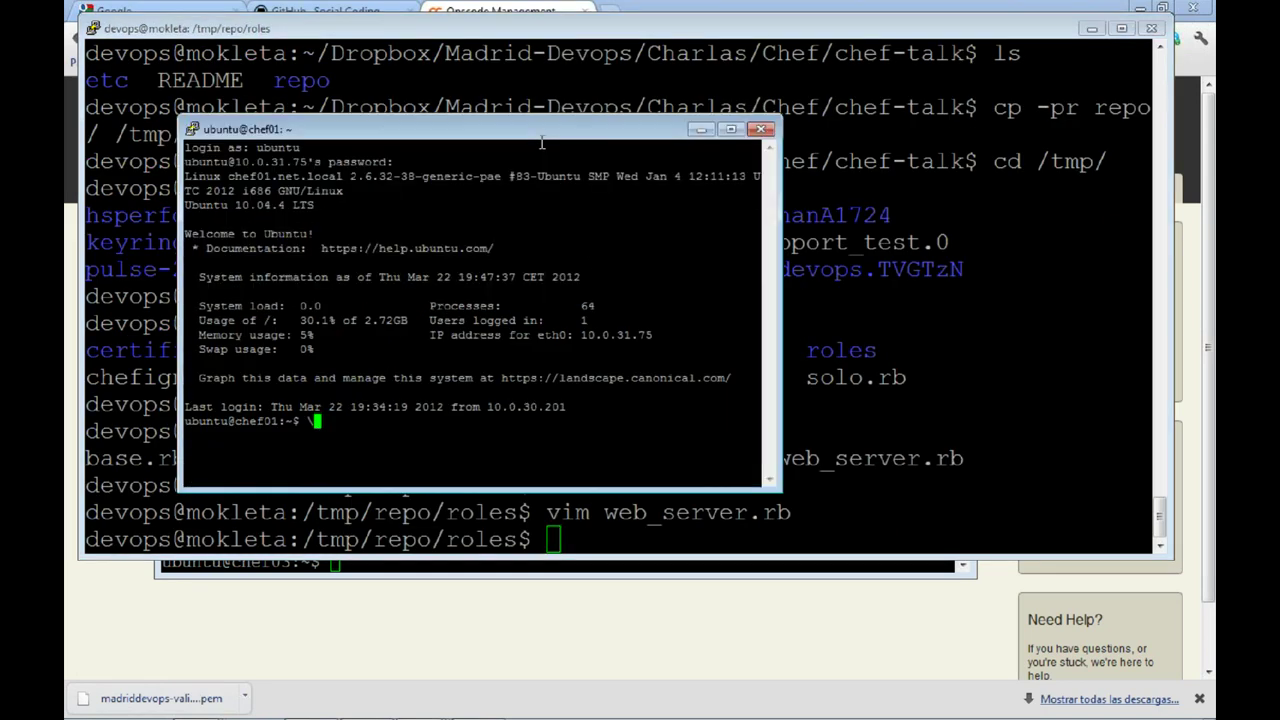
double_click(430, 129)
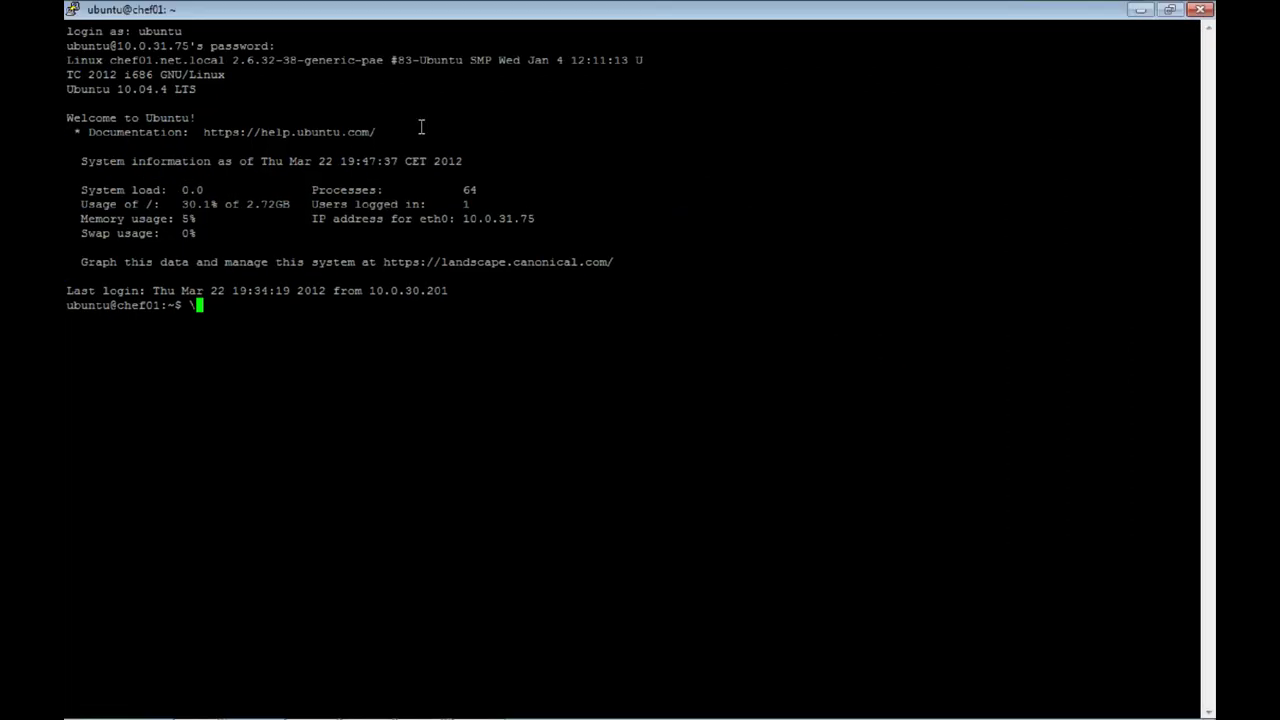
Set the chef01 PuTTY terminal font to Courier New, 18-point, and apply the new appearance settings.
right_click(585, 11)
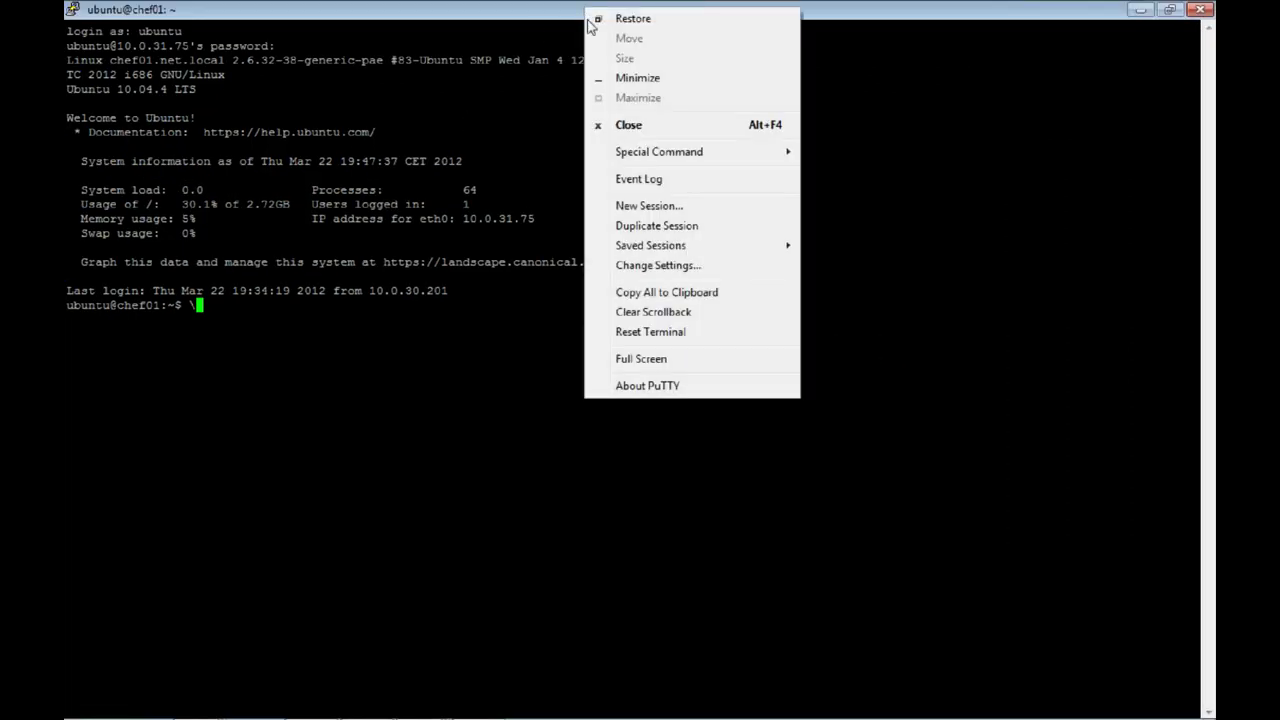
click(662, 266)
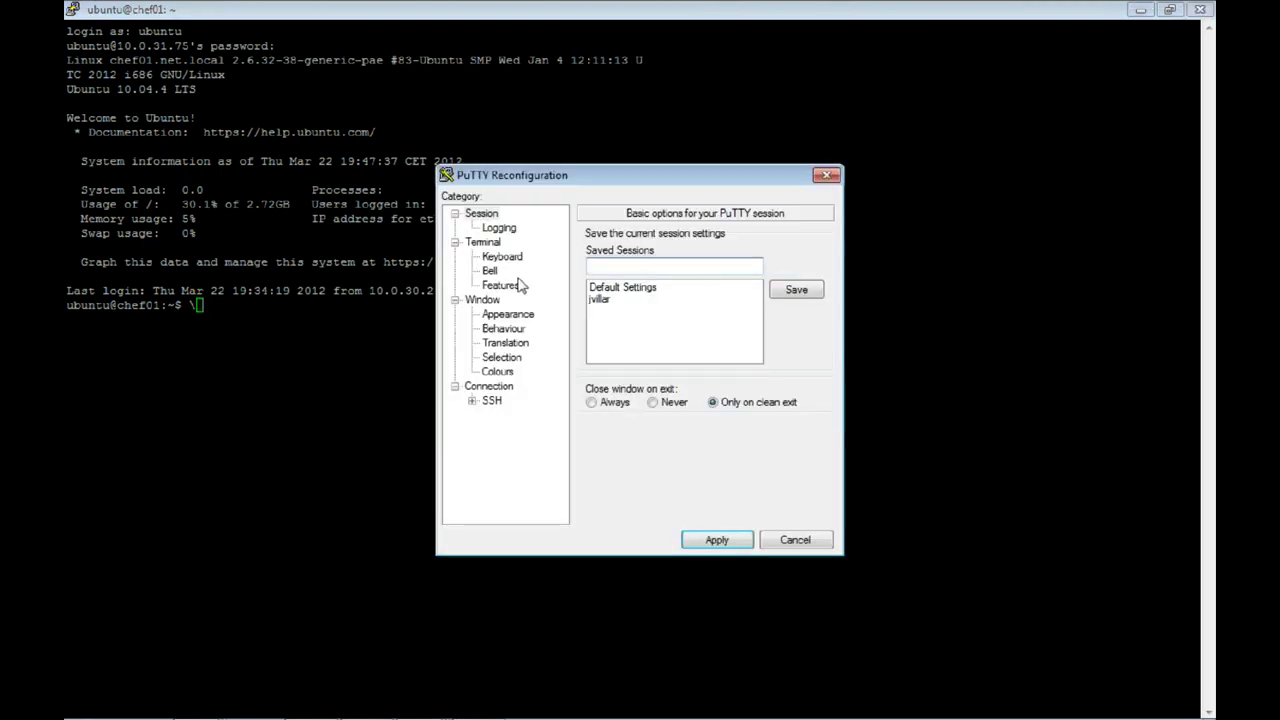
click(485, 316)
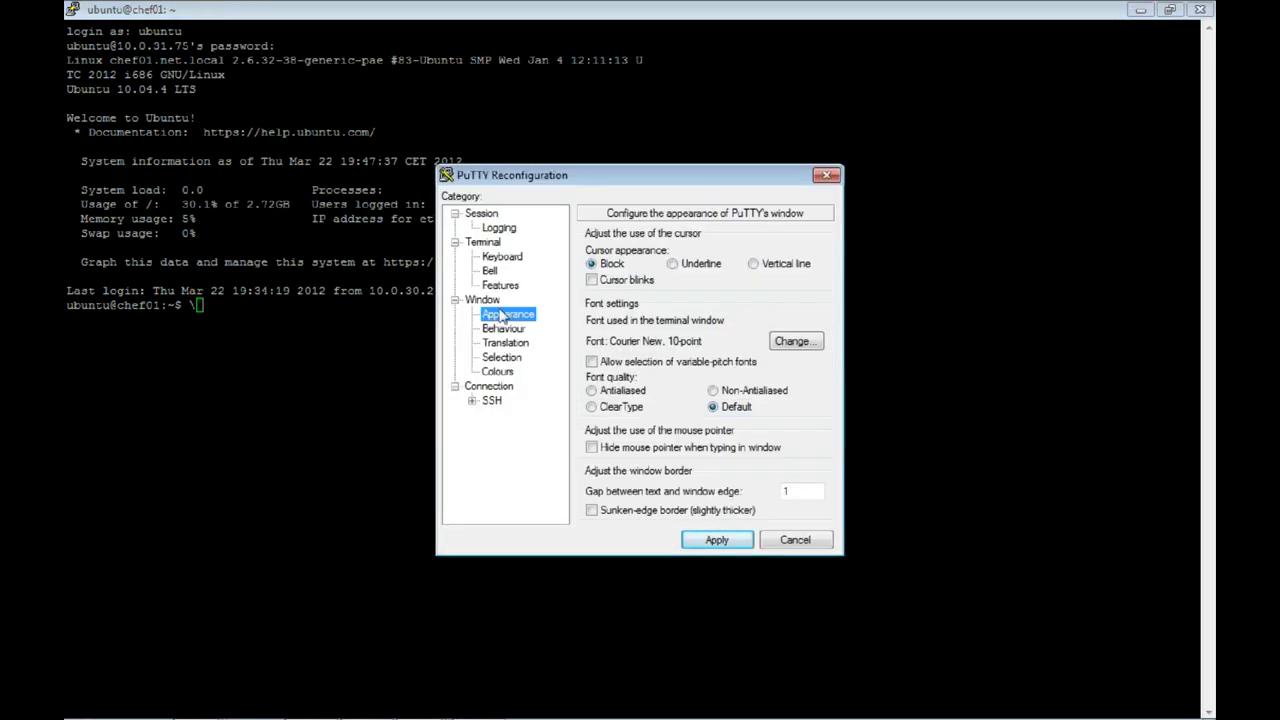
click(790, 343)
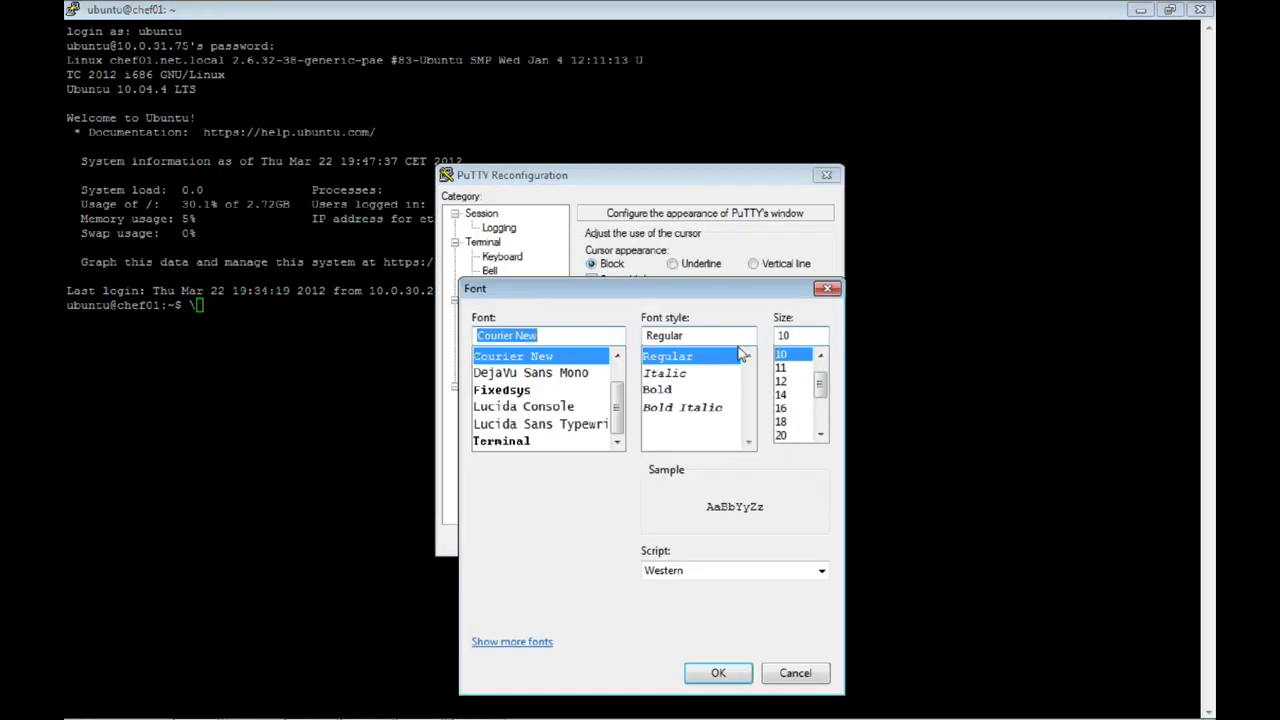
click(781, 421)
click(718, 674)
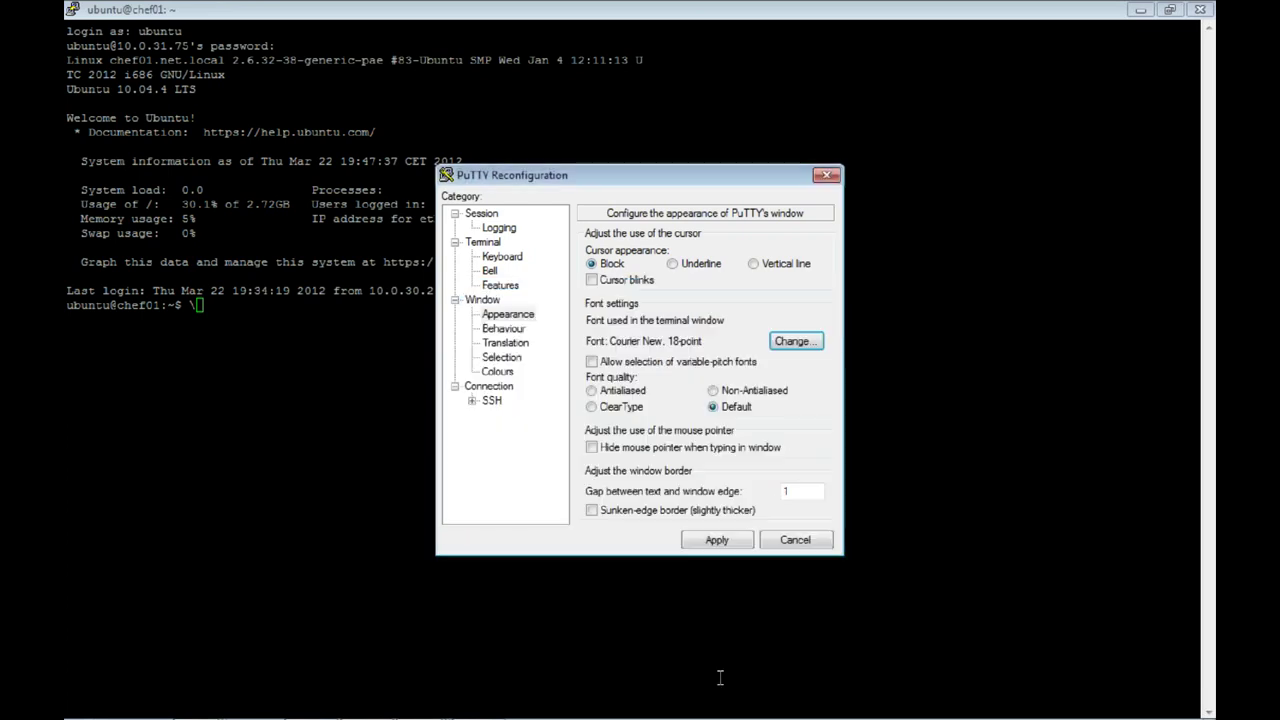
click(740, 544)
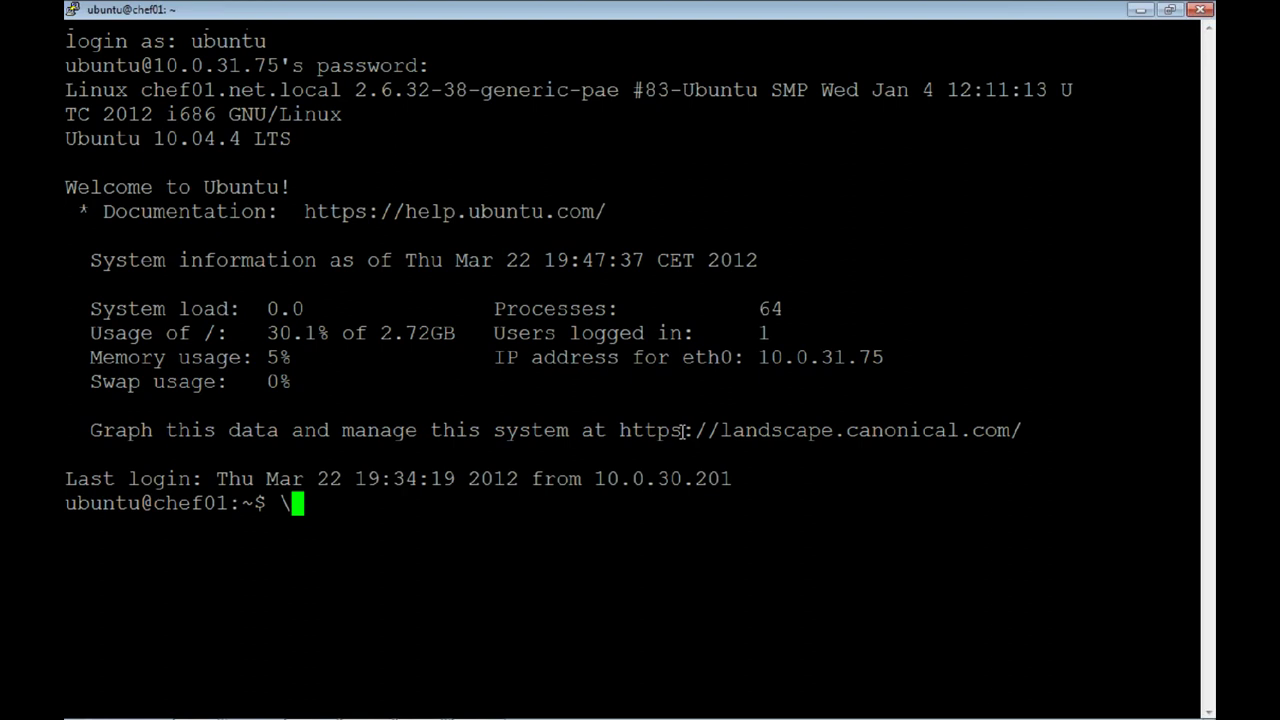
Remove the stray backslash from the chef01 prompt and list all running processes with ps ax.
key(BackSpace)
text(ps ax)
key(Return)
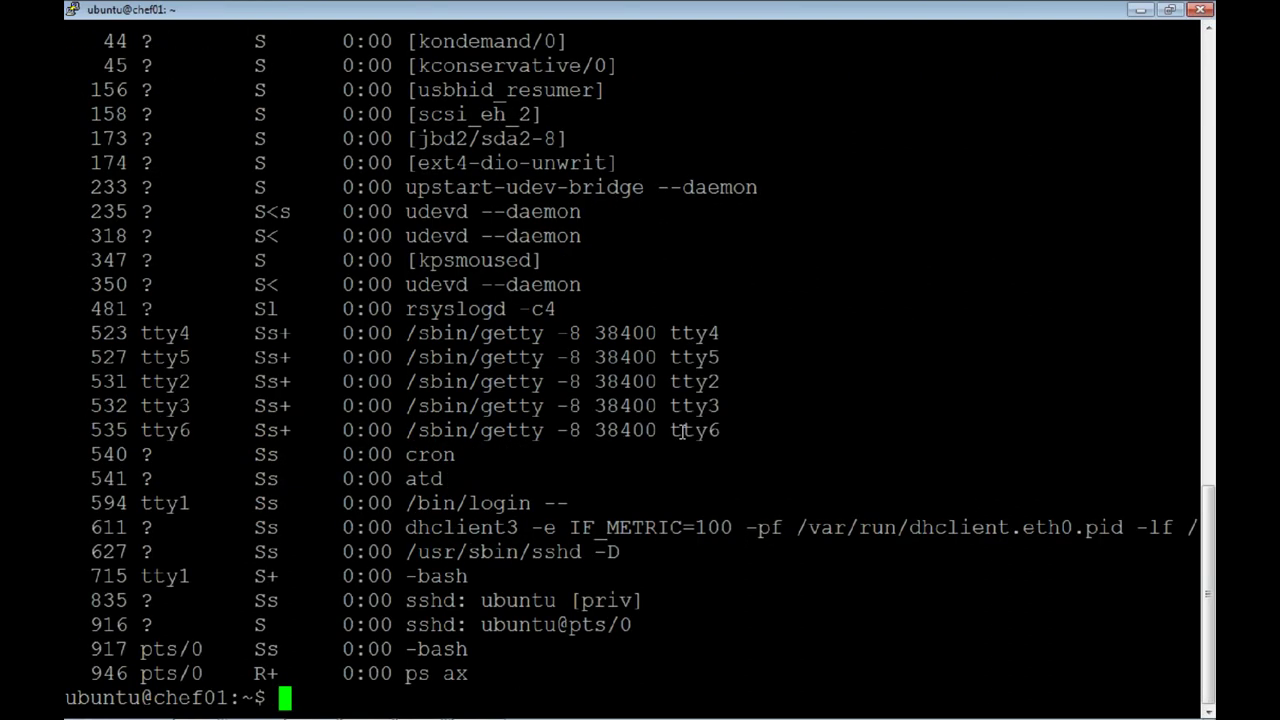
Switch to the root account on chef01 with sudo su, entering the sudo password.
text(sudo su)
key(Return)
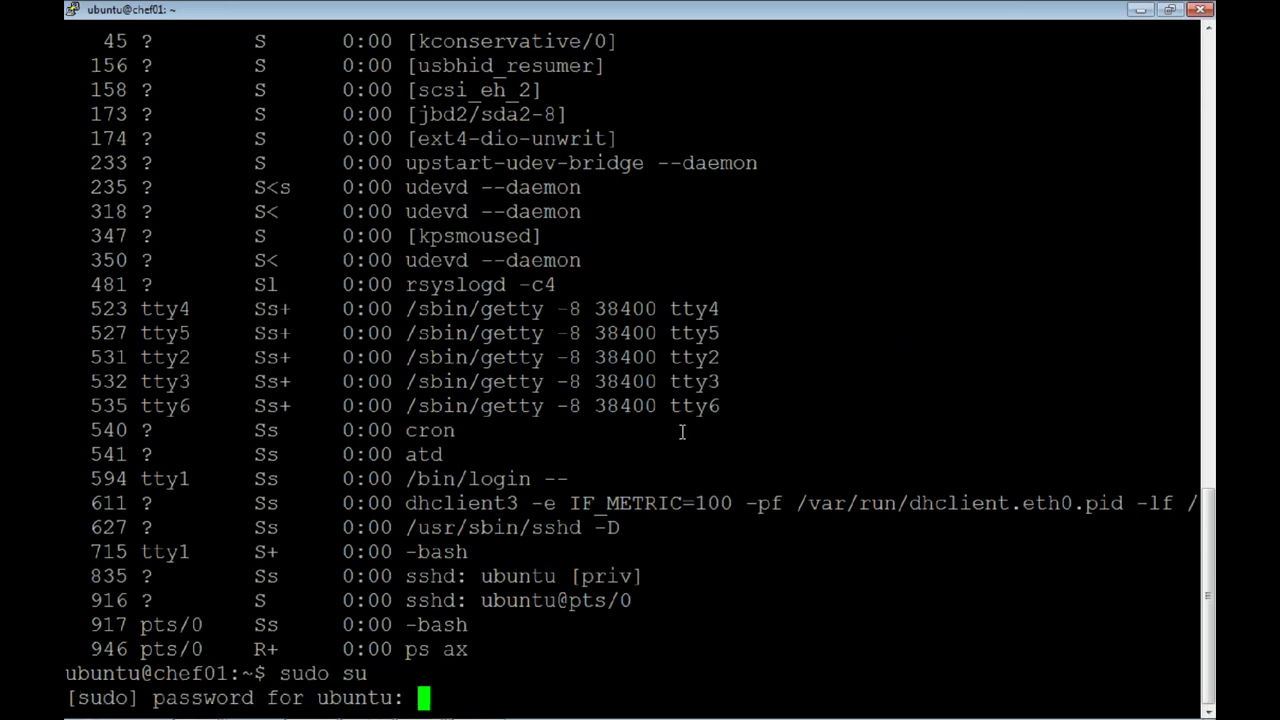
key(Return)
Change to the /etc/chef/ directory on chef01 and list its contents.
text(cd /et)
key(BackSpace)
key(BackSpace)
key(BackSpace)
text(/etc/)
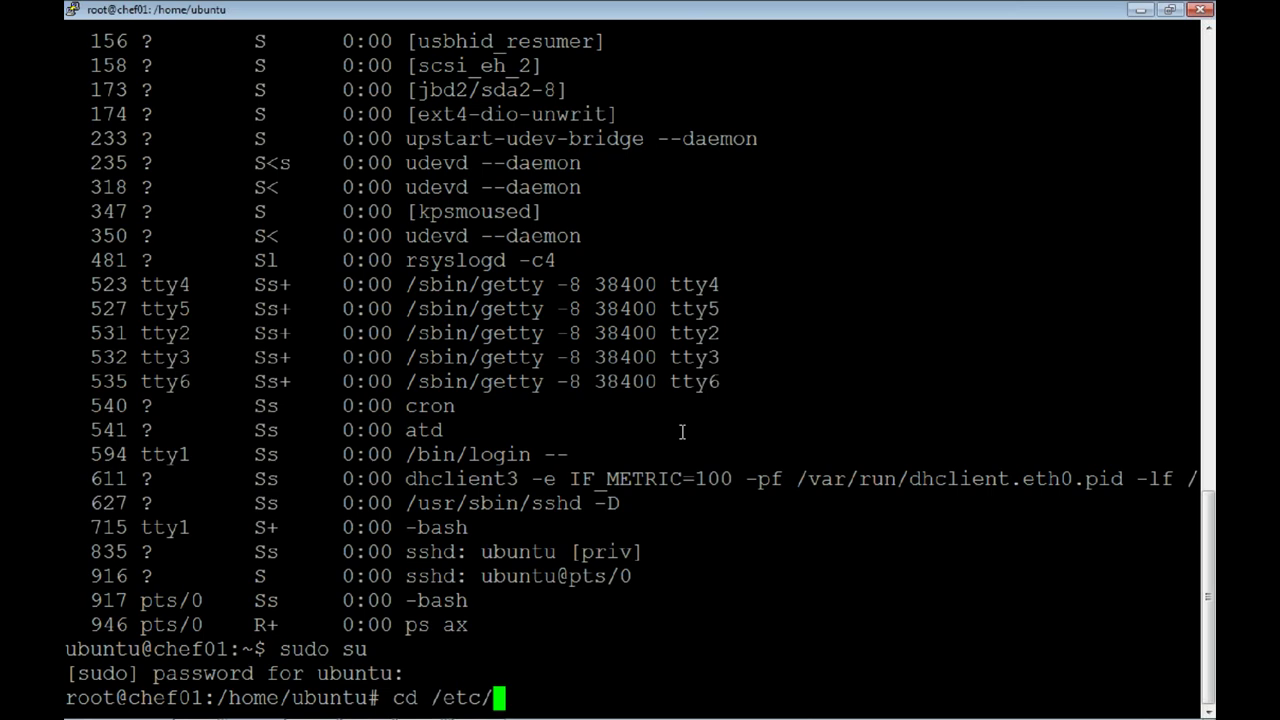
text(ch)
key(Return)
text(ls)
key(Return)
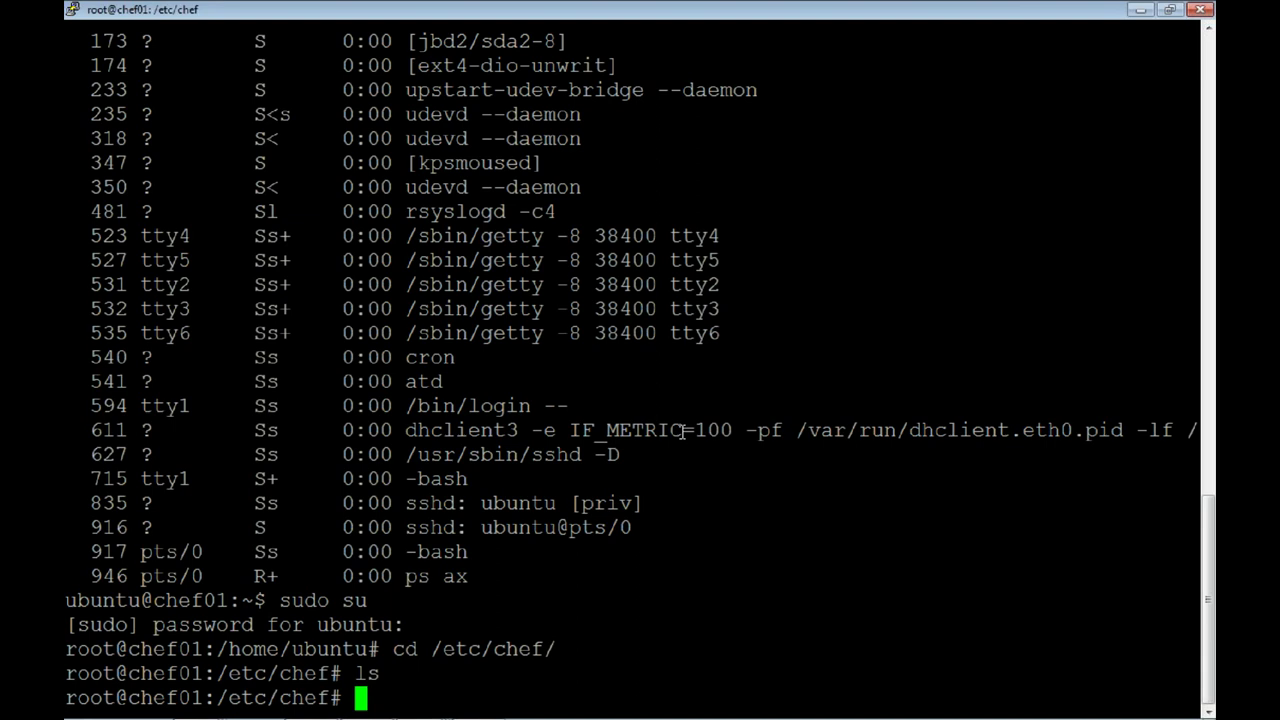
Create a new client.rb file in chef01's /etc/chef directory with vim and start insert mode.
text(vim )
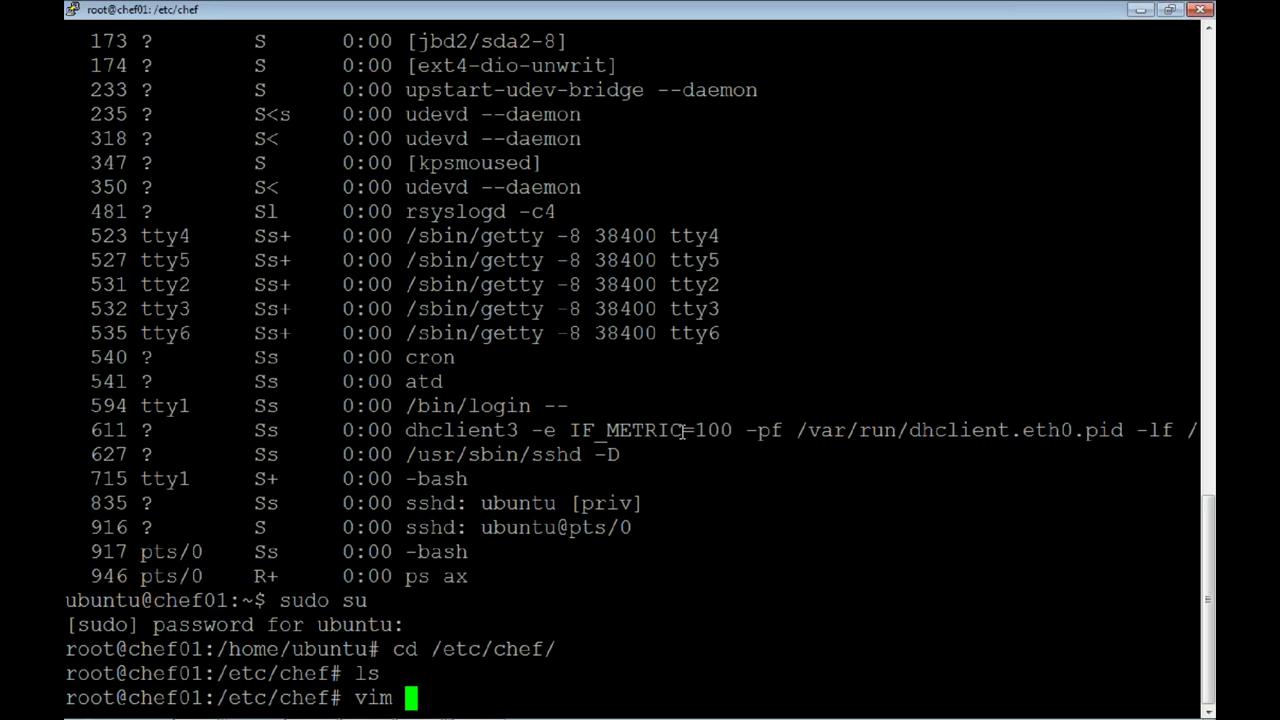
text(clie)
key(BackSpace)
key(BackSpace)
key(BackSpace)
key(BackSpace)
text(vadl)
key(BackSpace)
key(BackSpace)
text(lid)
key(BackSpace)
key(BackSpace)
key(BackSpace)
key(BackSpace)
key(BackSpace)
text(client.rb)
key(Return)
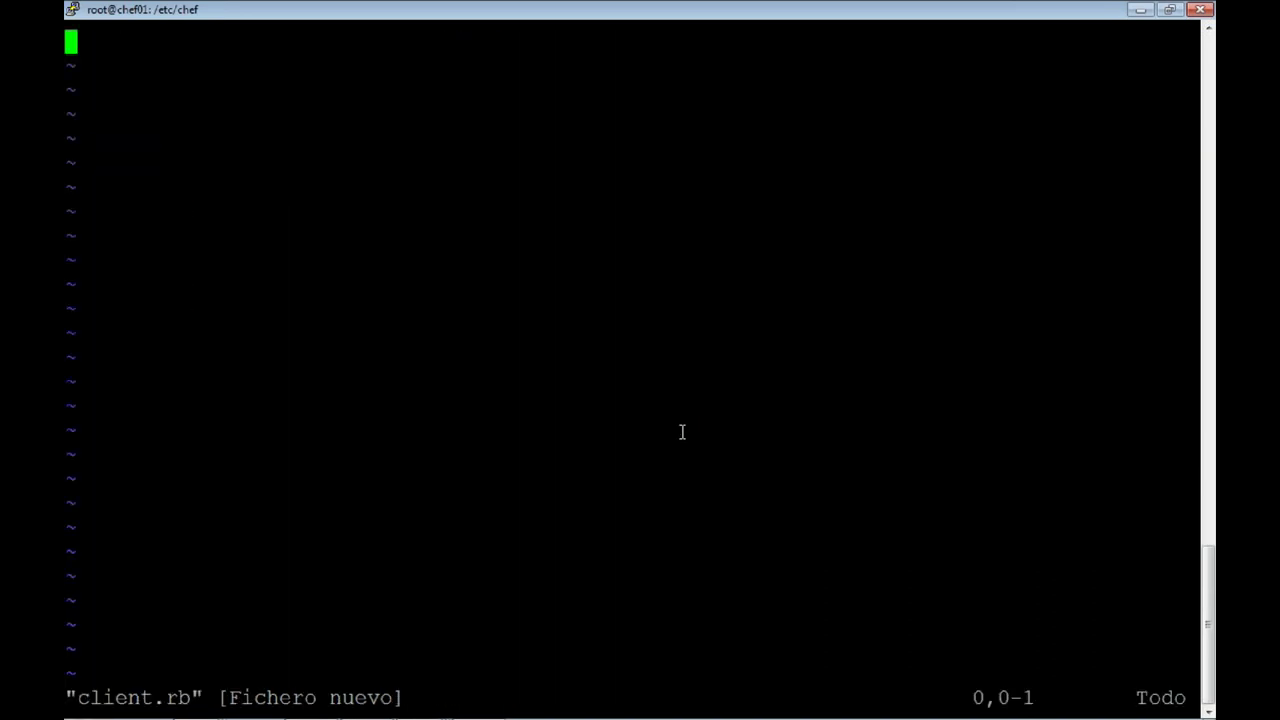
key(i)
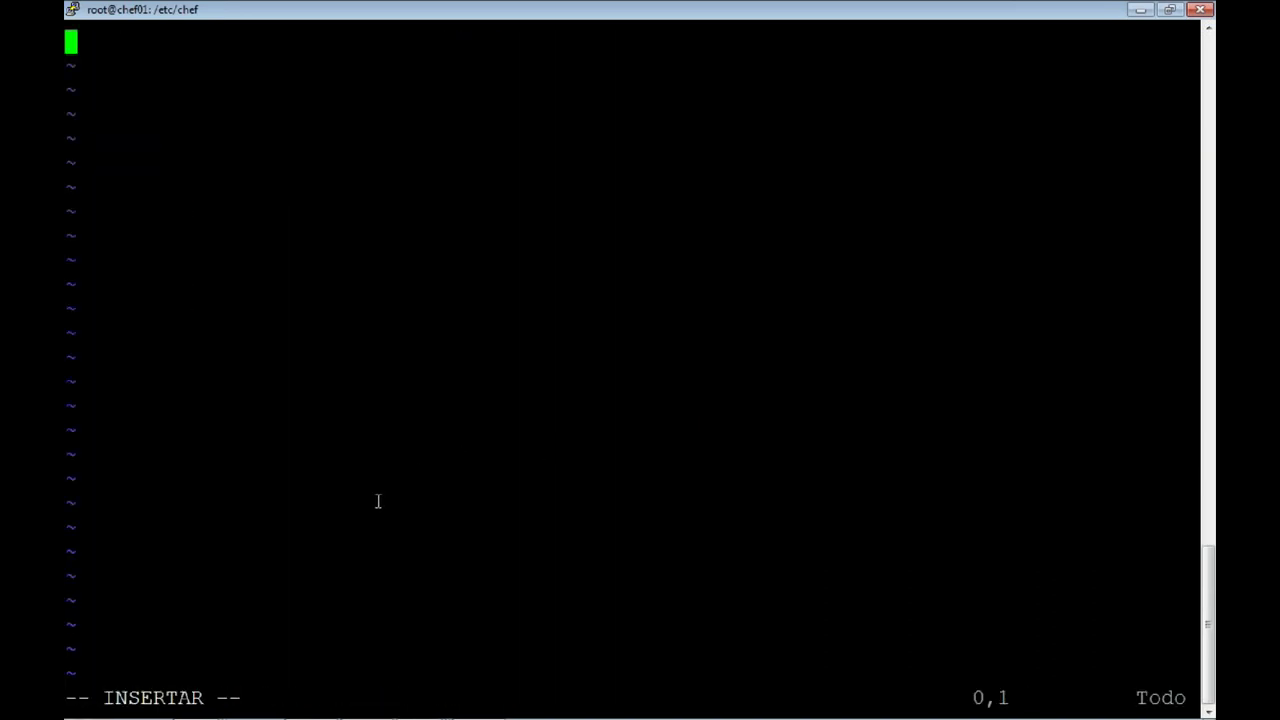
Switch to the devops@mokleta terminal, list the roles folder, go up to /tmp/repo and list its contents.
key(alt+Tab)
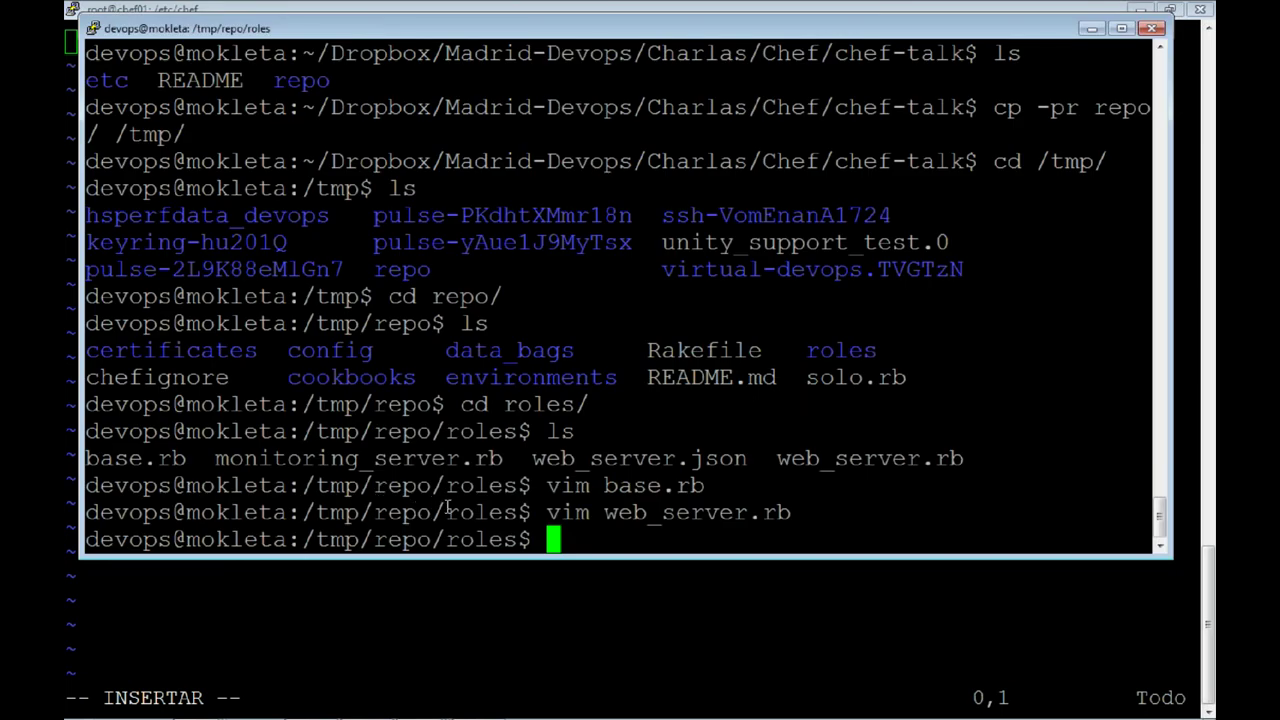
text(ls)
key(Return)
text(cd ..)
key(Return)
text(ls)
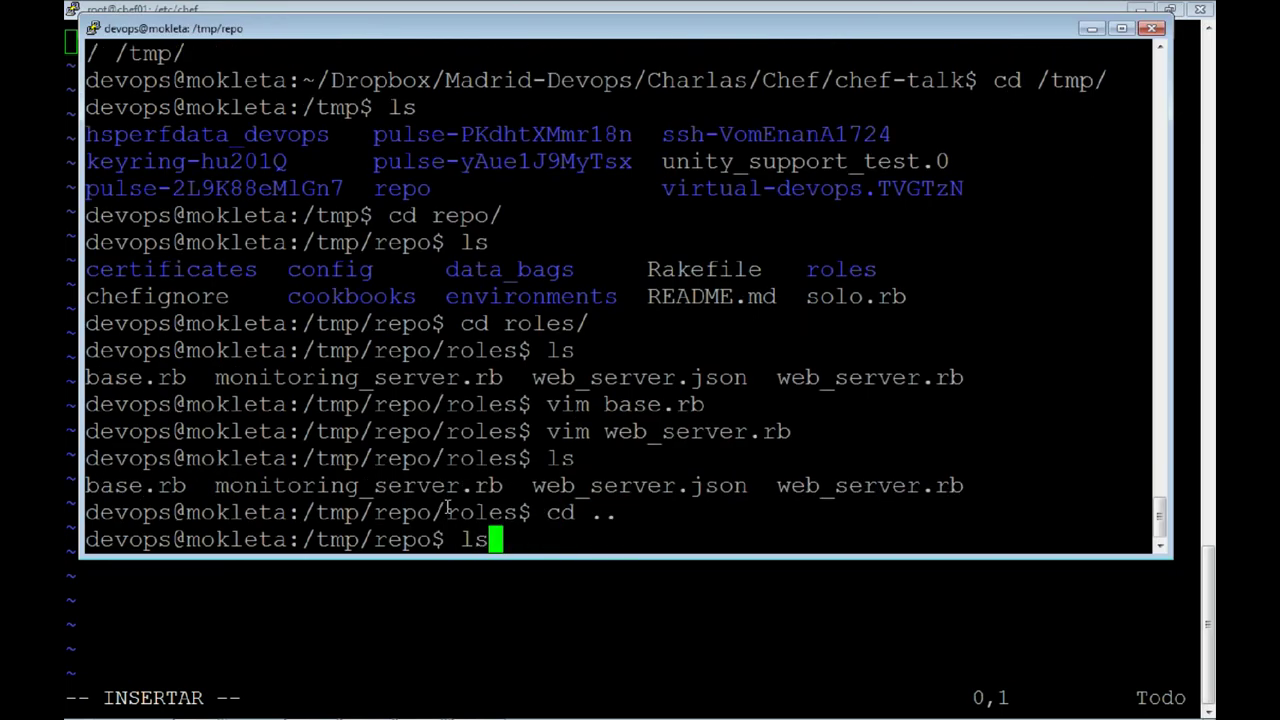
key(Return)
text(vim)
key(ctrl+c)
text(cd .)
key(BackSpace)
key(BackSpace)
key(BackSpace)
key(BackSpace)
text(cd)
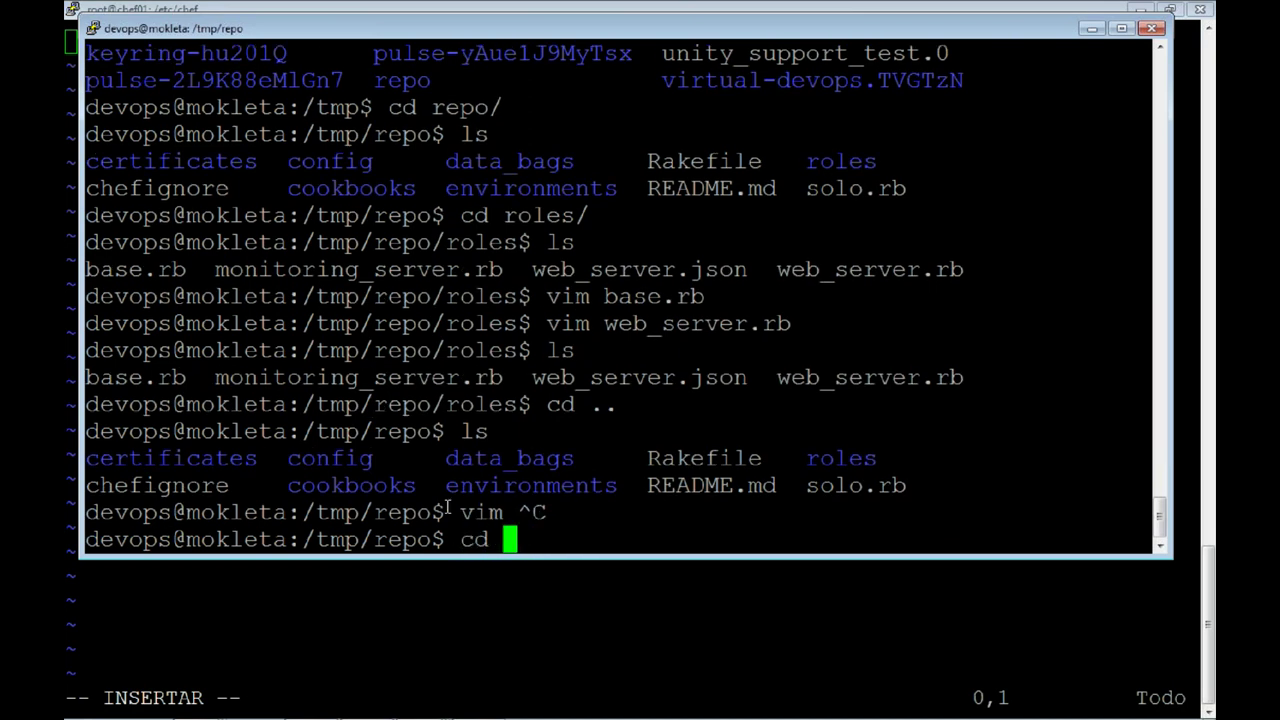
key(BackSpace)
key(BackSpace)
key(BackSpace)
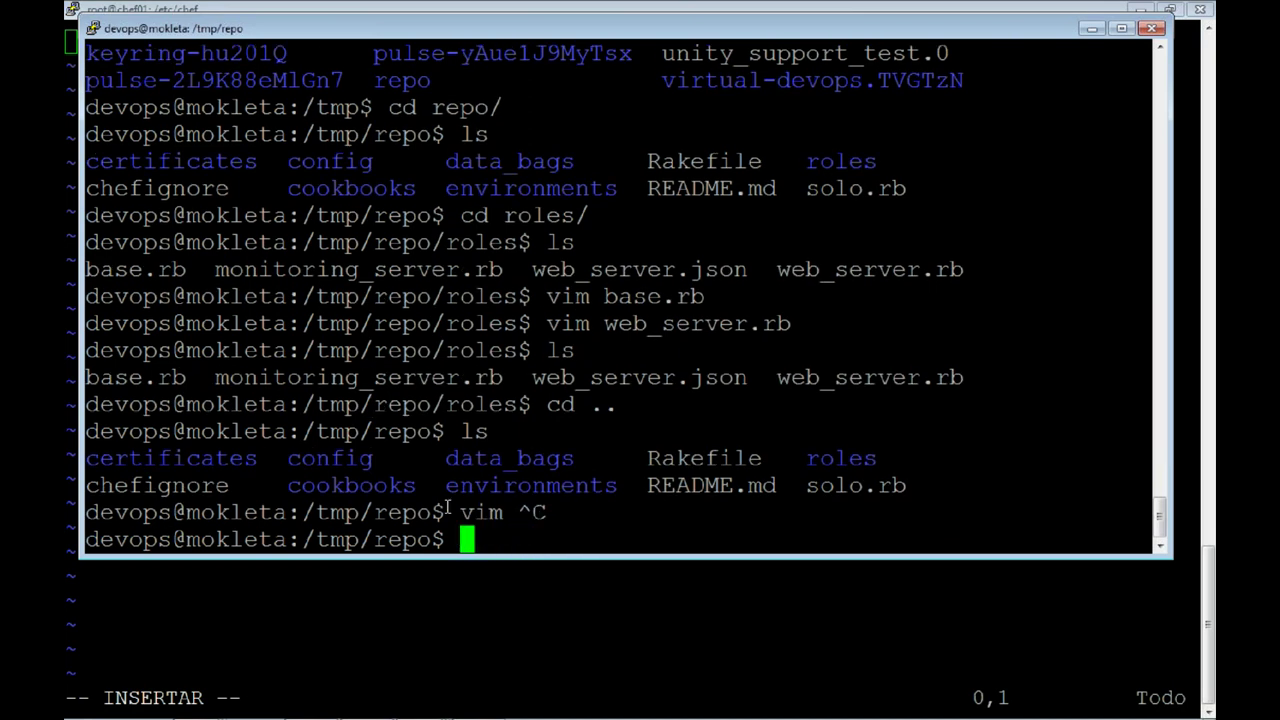
Change from the home directory to Dropbox/Madrid-Devops/Charlas/Chef/ and list its contents.
text(cd)
key(Return)
text(cd )
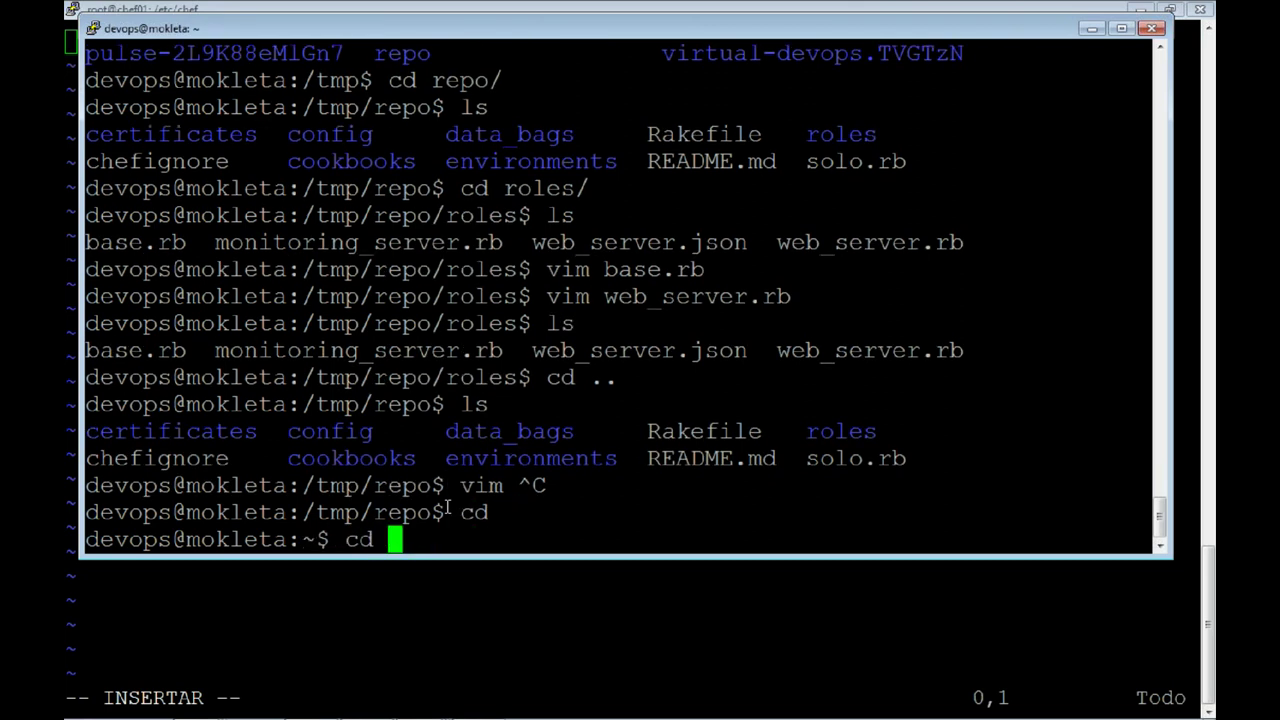
text(Dropbox/Madrid-Devops/Charlas/Chef/)
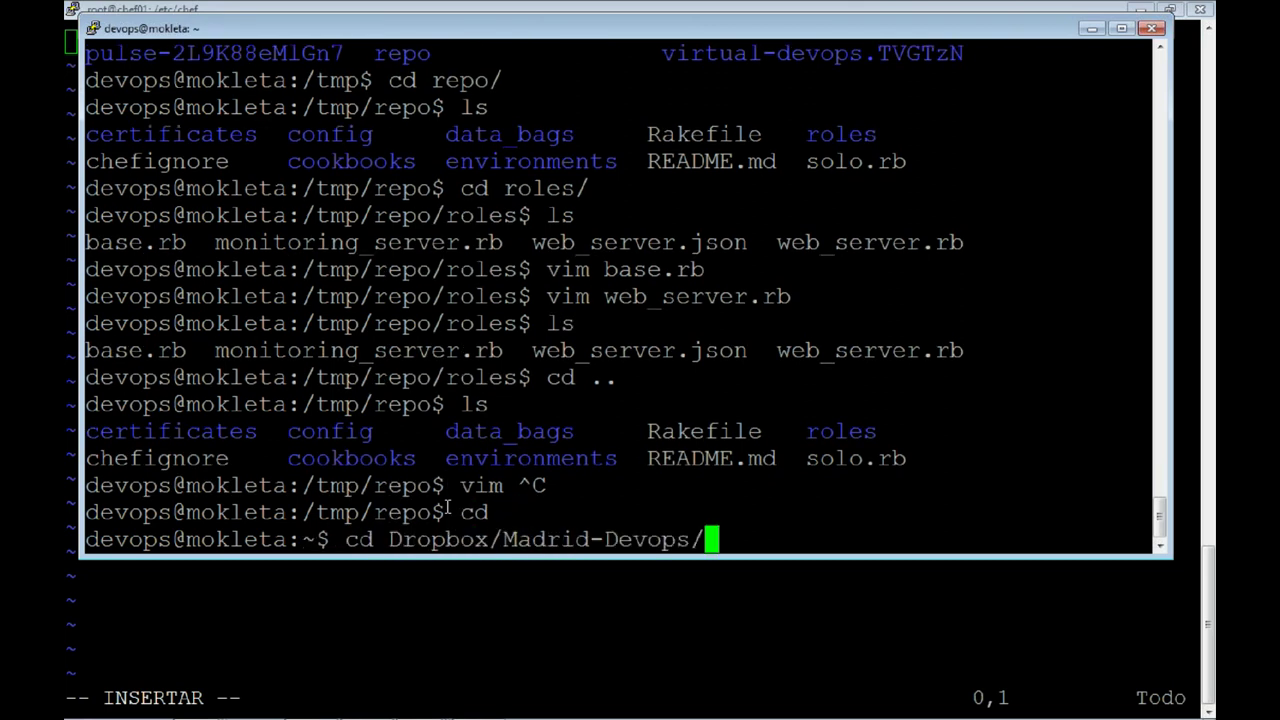
key(Return)
text(ls)
key(Return)
Enter the chef-talk/ directory and list its contents.
text(cd )
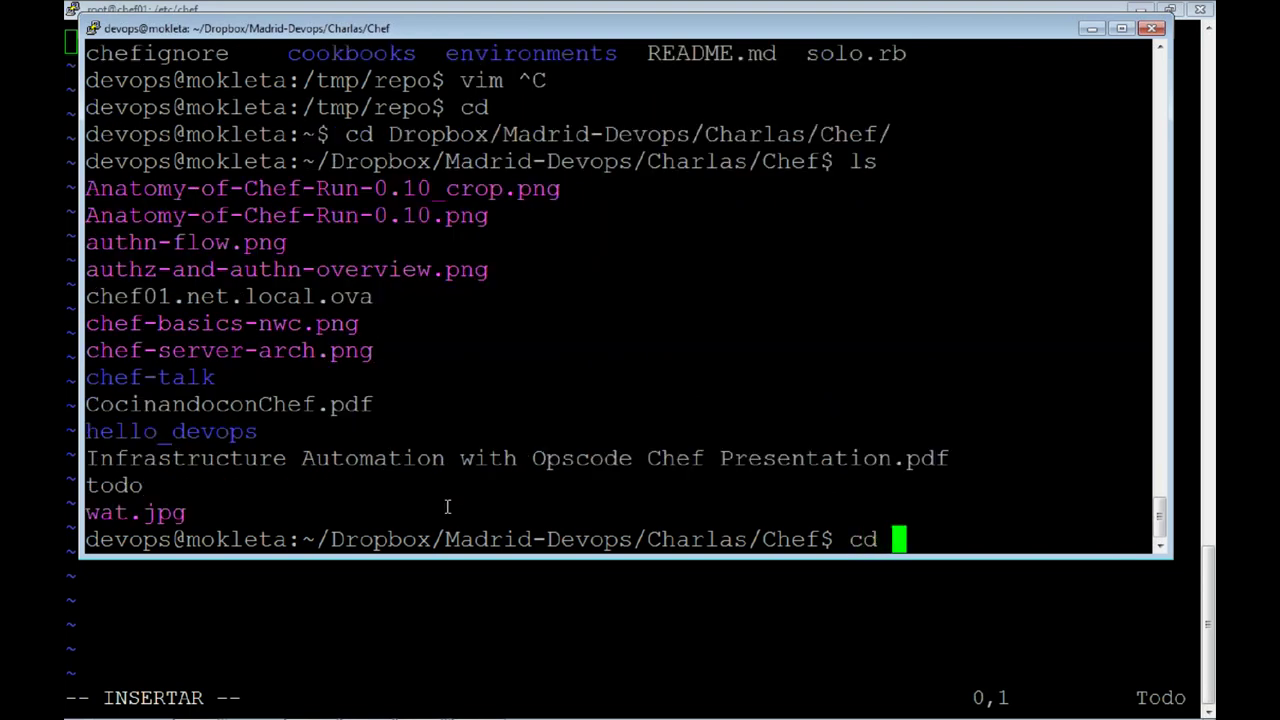
text(chef-talk/)
key(Return)
text(ls)
key(Return)
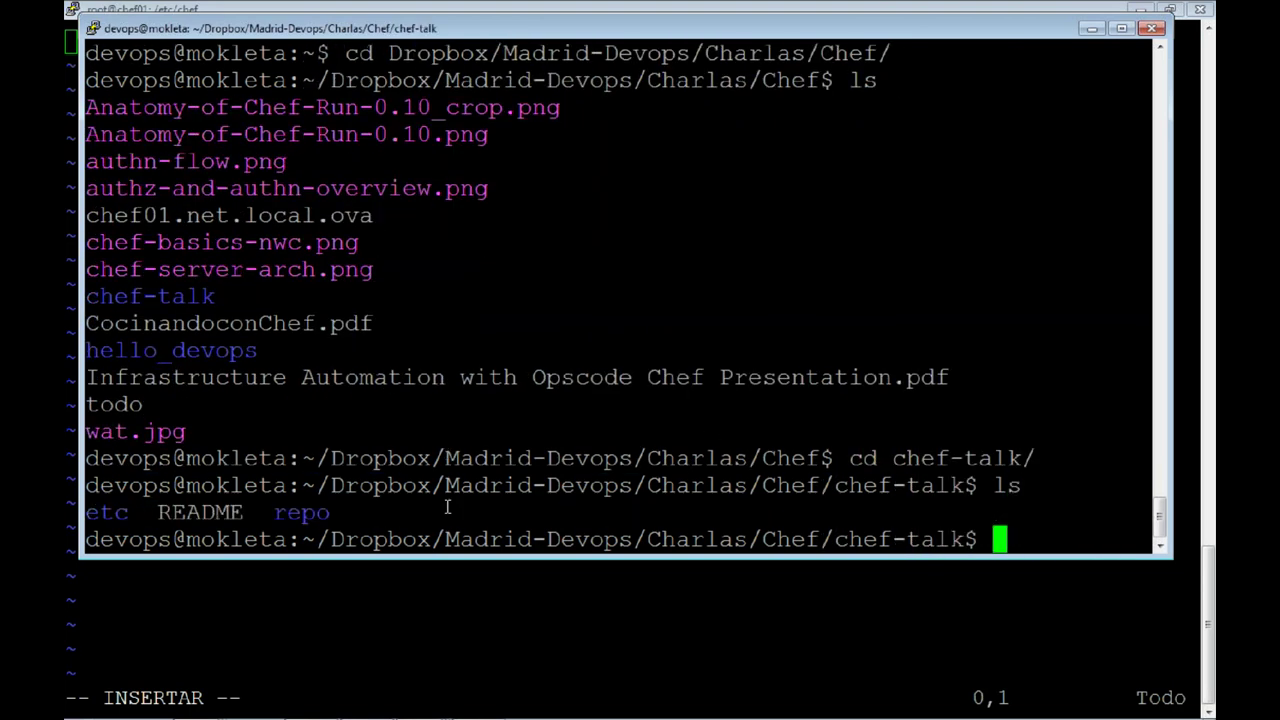
List the files in etc/chef/ of the chef-talk folder and open client.rb in vim.
text(vim etc/chef/)
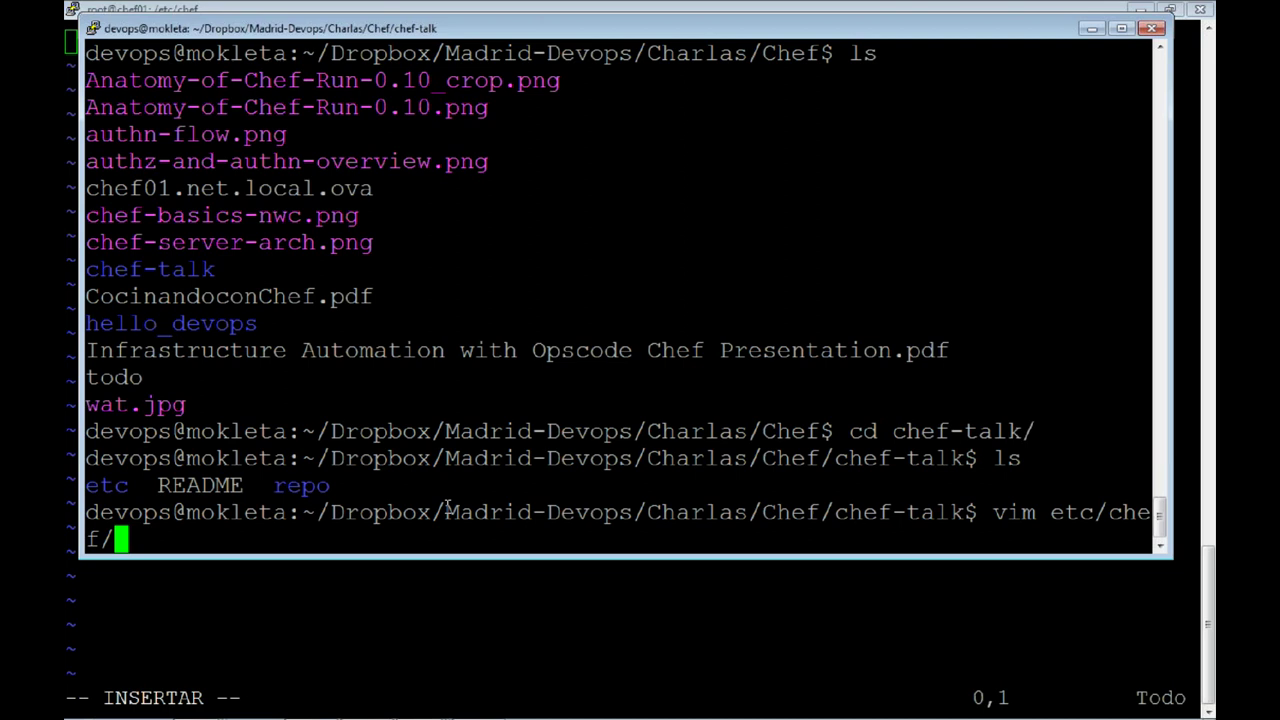
key(Tab)
key(Tab)
key(Tab)
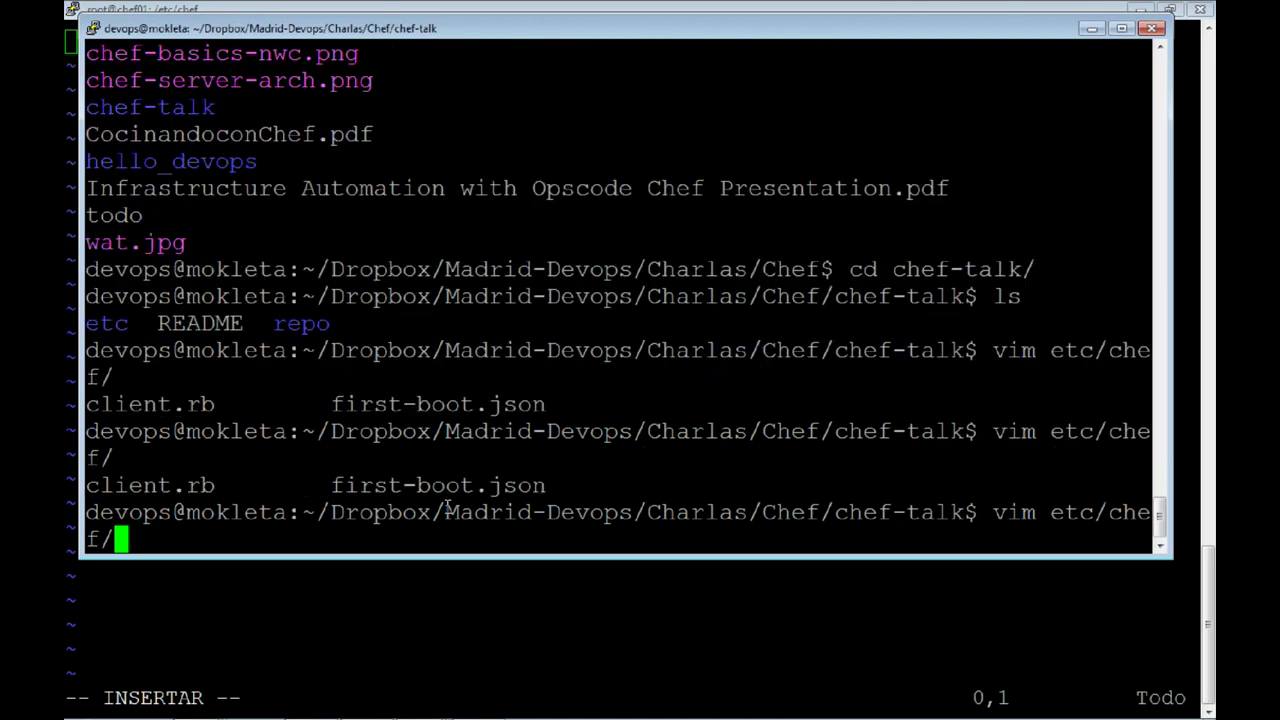
text(cl)
key(Tab)
key(Return)
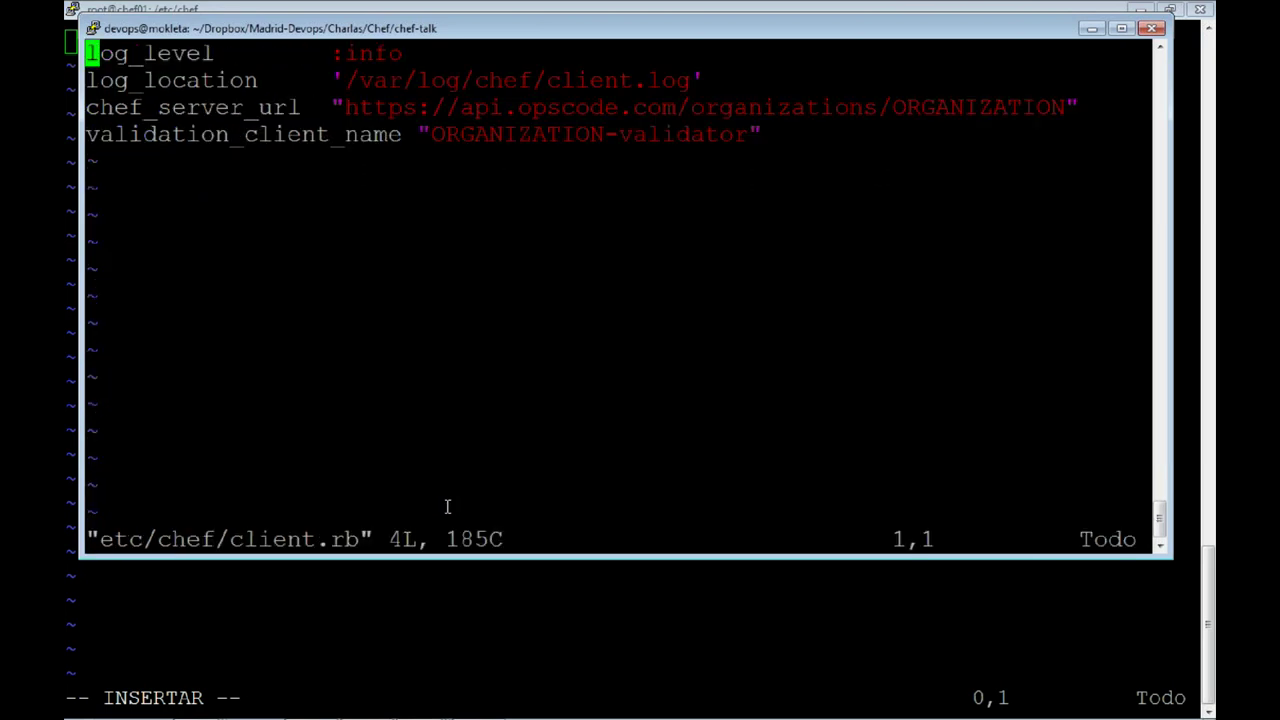
Copy the four configuration lines of the template client.rb and paste them into the new client.rb on chef01.
drag(805, 136, 100, 28)
click(124, 134)
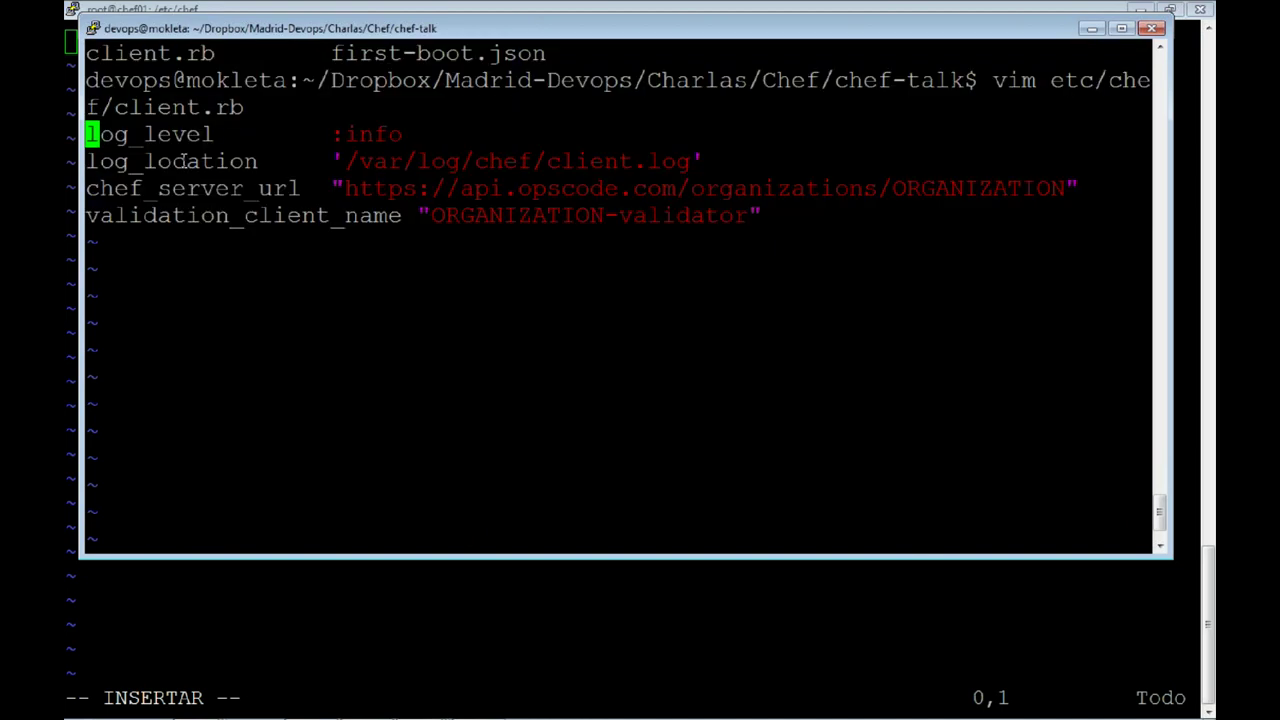
drag(88, 134, 970, 209)
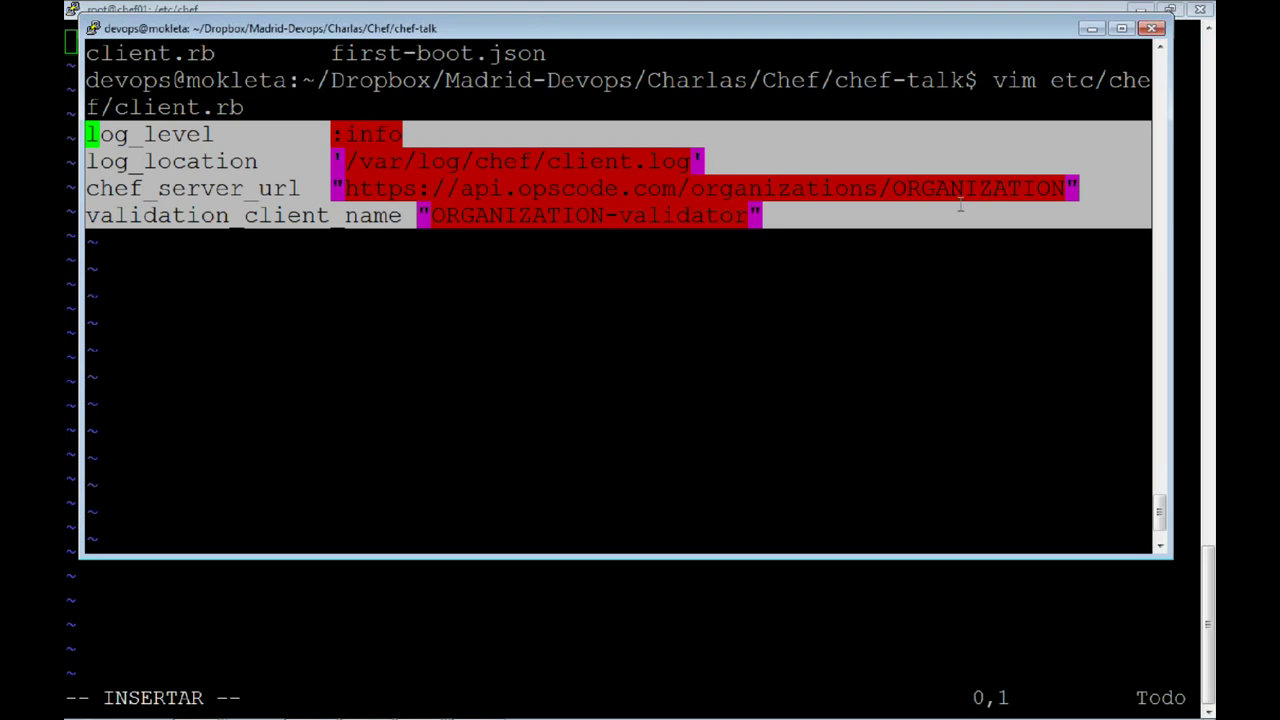
right_click(960, 205)
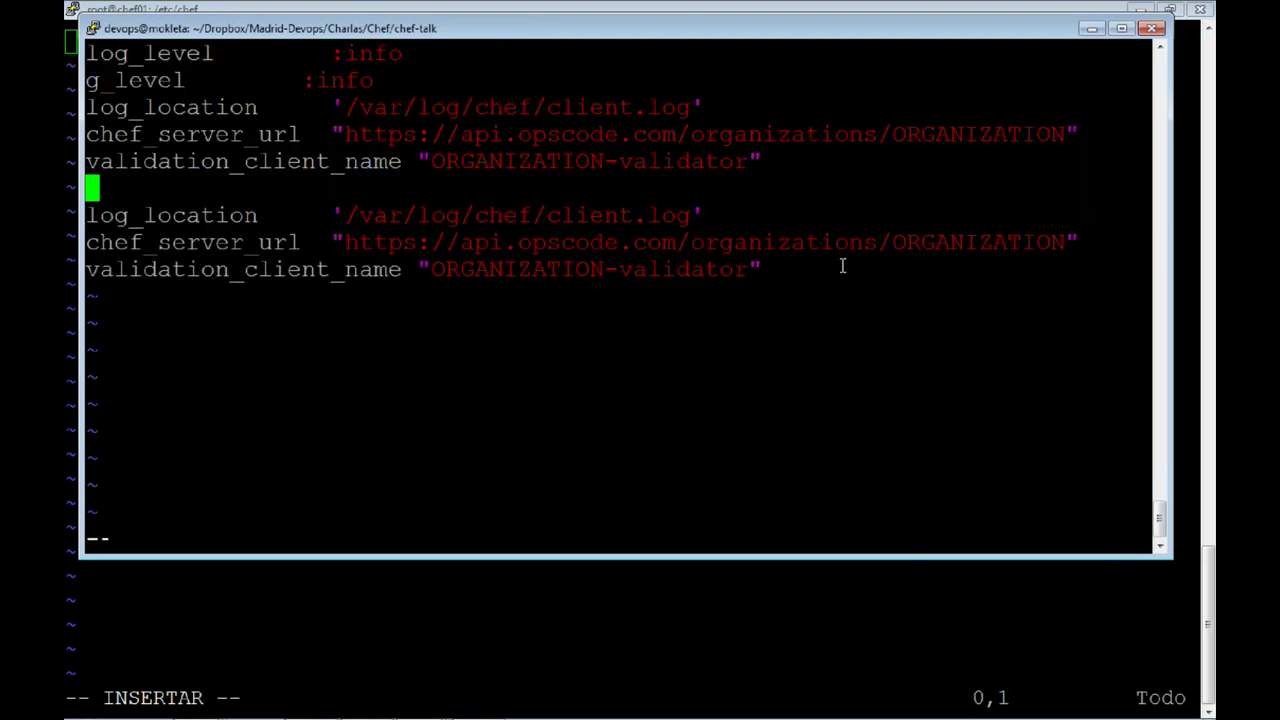
key(Escape)
drag(777, 146, 87, 186)
key(alt+Tab)
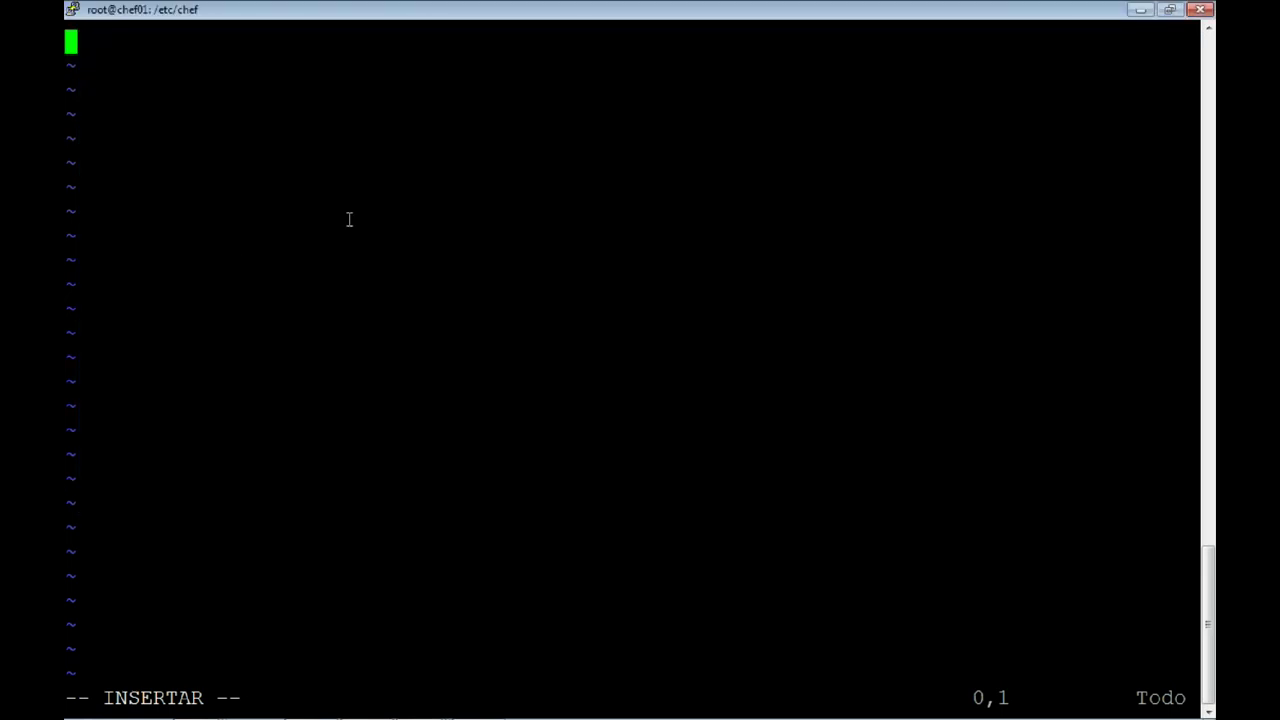
right_click(349, 219)
key(Escape)
Replace ORGANIZATION with luisico in the validation_client_name value of chef01's client.rb.
key(Up)
key(Up)
key(Right)
key(Right)
key(Right)
key(Right)
key(Right)
key(Right)
key(Right)
key(Right)
key(Right)
key(Right)
key(Right)
key(Right)
key(Right)
key(Right)
key(Right)
key(Right)
key(Right)
key(Right)
key(Right)
key(Right)
key(Right)
key(Right)
key(Right)
key(Right)
key(Right)
key(Right)
key(Right)
key(Right)
key(Down)
key(i)
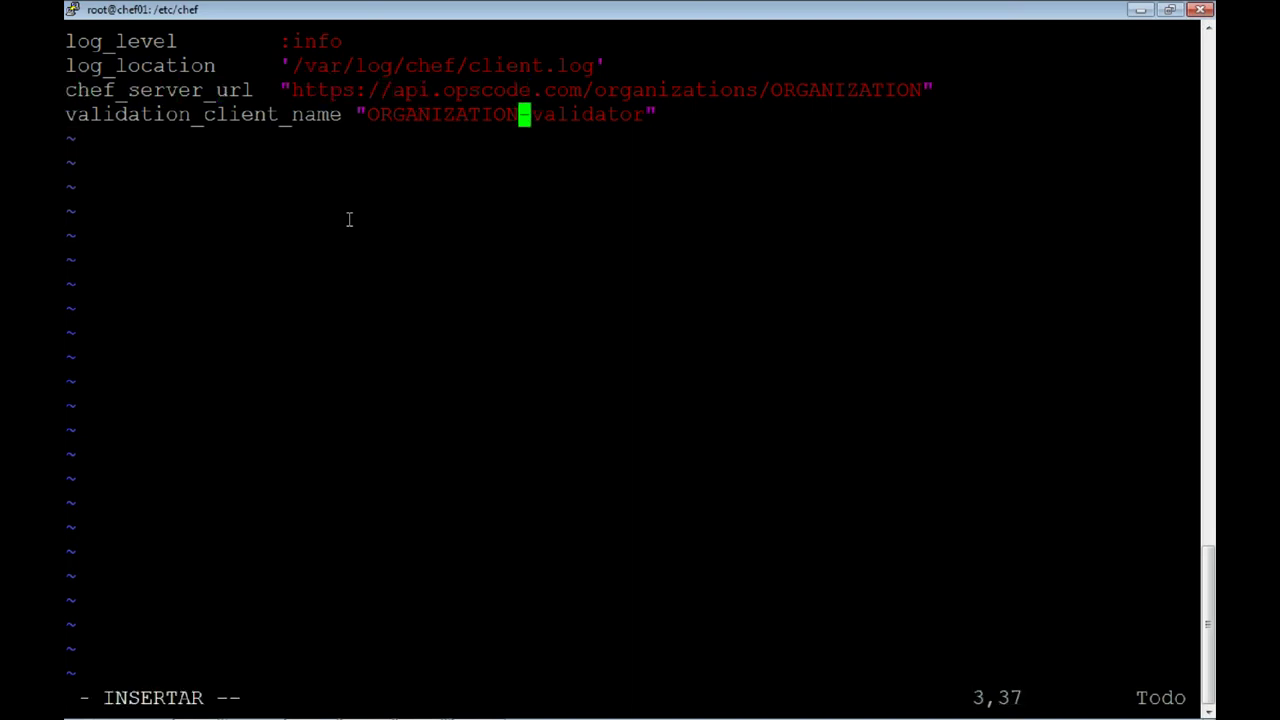
key(BackSpace)
key(BackSpace)
key(BackSpace)
key(BackSpace)
key(BackSpace)
key(BackSpace)
key(BackSpace)
key(BackSpace)
key(BackSpace)
key(BackSpace)
key(BackSpace)
key(BackSpace)
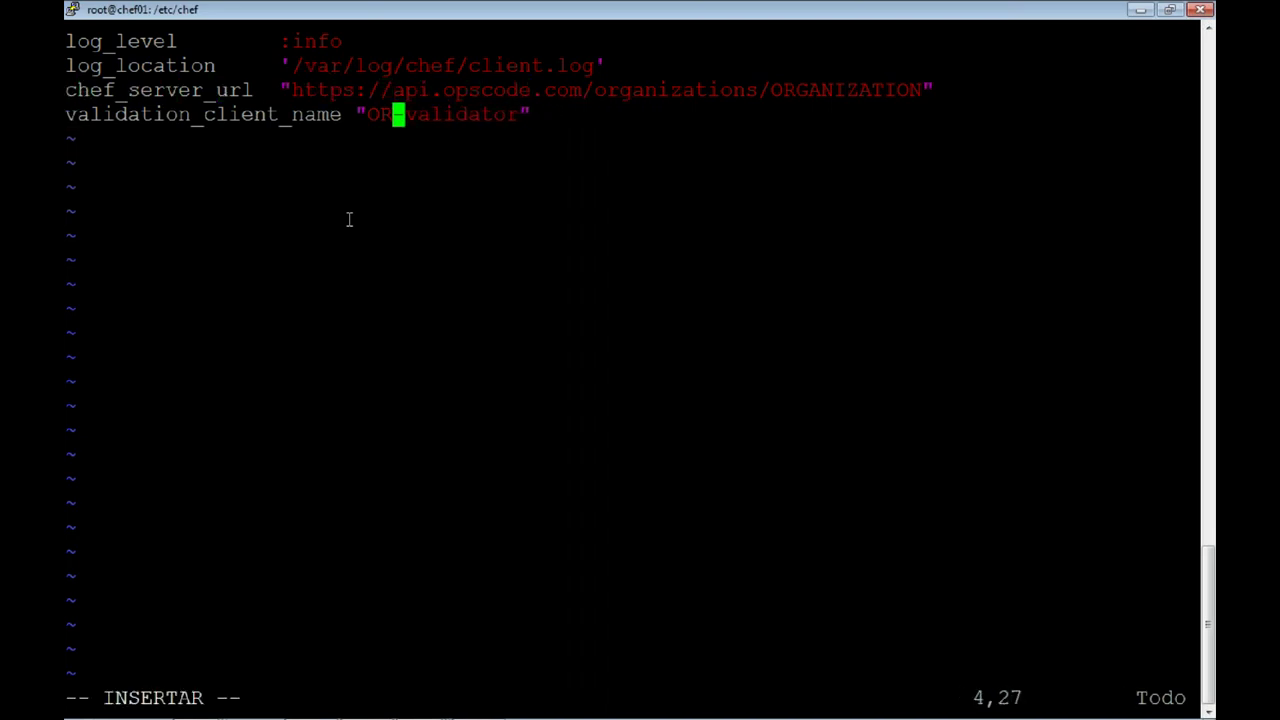
text(luisico)
Replace ORGANIZATION with luisico at the end of the chef_server_url address and leave insert mode.
key(Up)
key(Right)
key(Right)
key(Right)
key(Right)
key(Right)
key(Right)
key(Right)
key(Right)
key(Right)
key(Right)
key(Right)
key(Right)
key(Right)
key(Right)
key(Right)
key(Right)
key(Right)
key(Right)
key(Right)
key(Right)
key(Right)
key(Right)
key(Right)
key(Right)
key(Right)
key(Right)
key(Right)
key(Right)
key(Right)
key(Right)
key(Right)
key(Right)
key(Right)
key(Right)
key(Right)
key(BackSpace)
key(BackSpace)
key(BackSpace)
key(BackSpace)
key(BackSpace)
key(BackSpace)
key(BackSpace)
key(BackSpace)
key(BackSpace)
key(BackSpace)
key(BackSpace)
key(BackSpace)
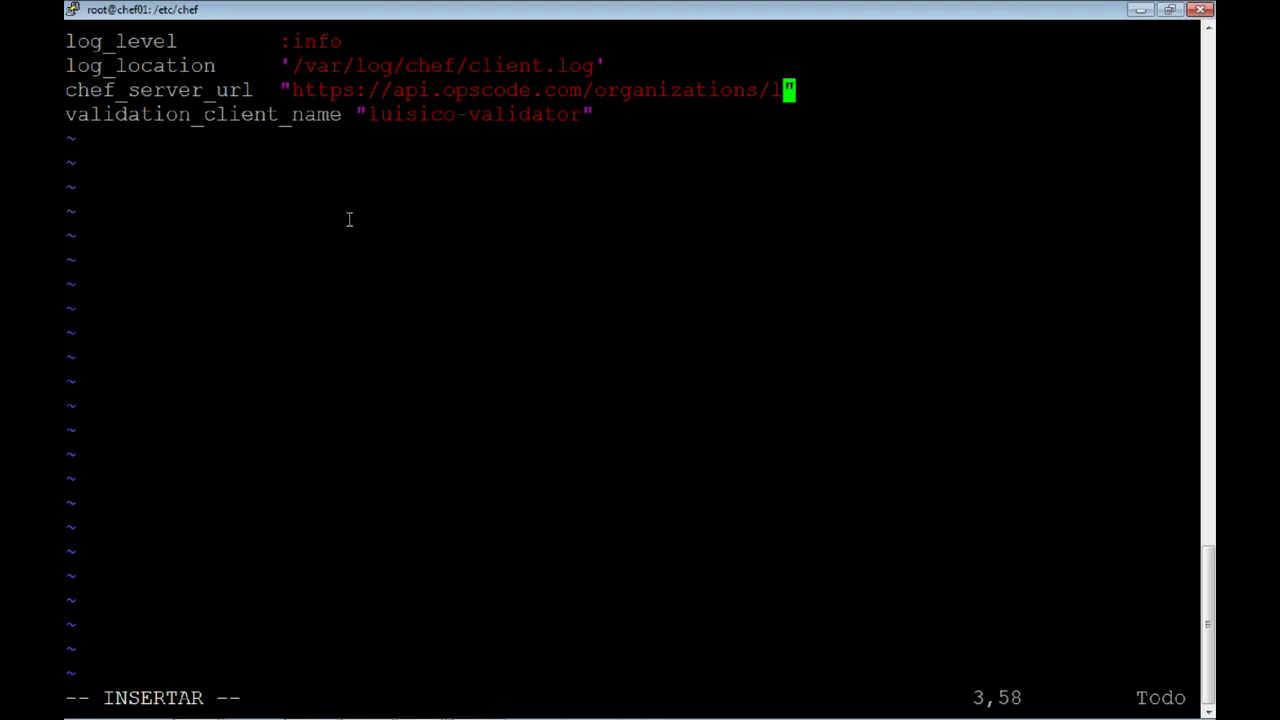
text(luisico)
key(Escape)
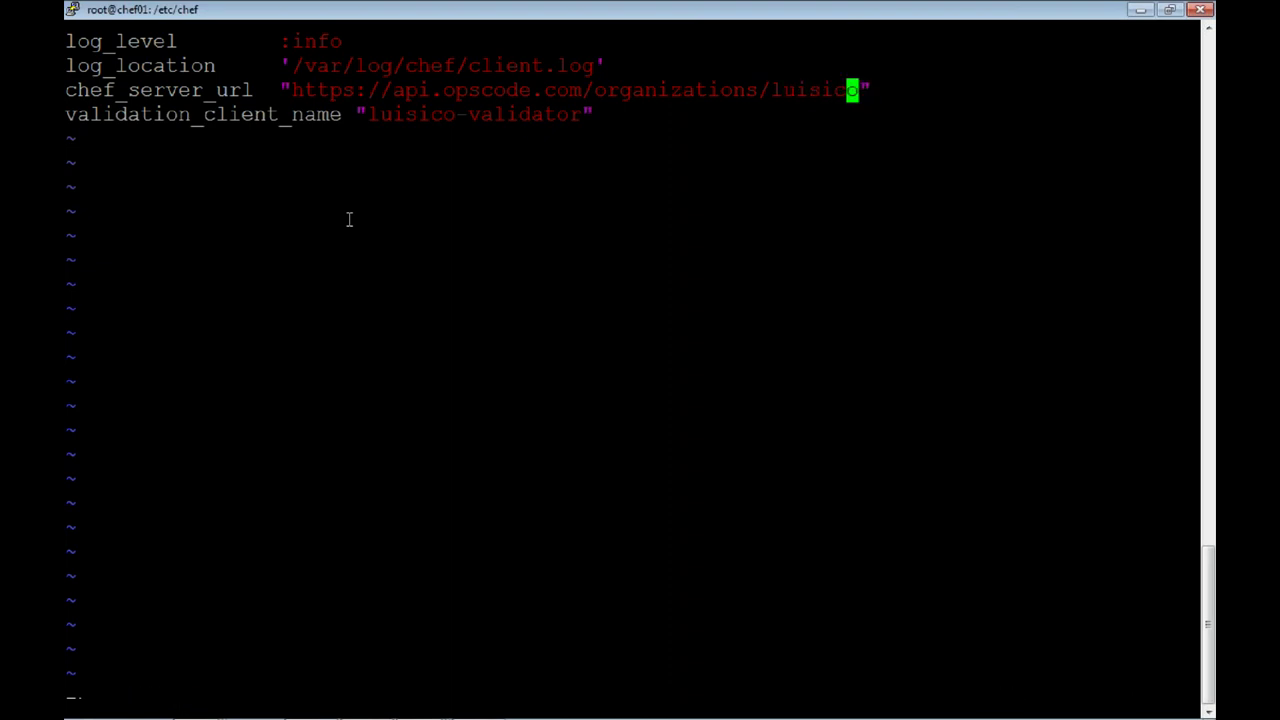
Set vim's background option to dark while client.rb is open on chef01.
text(:)
key(Up)
key(Up)
key(Down)
key(Down)
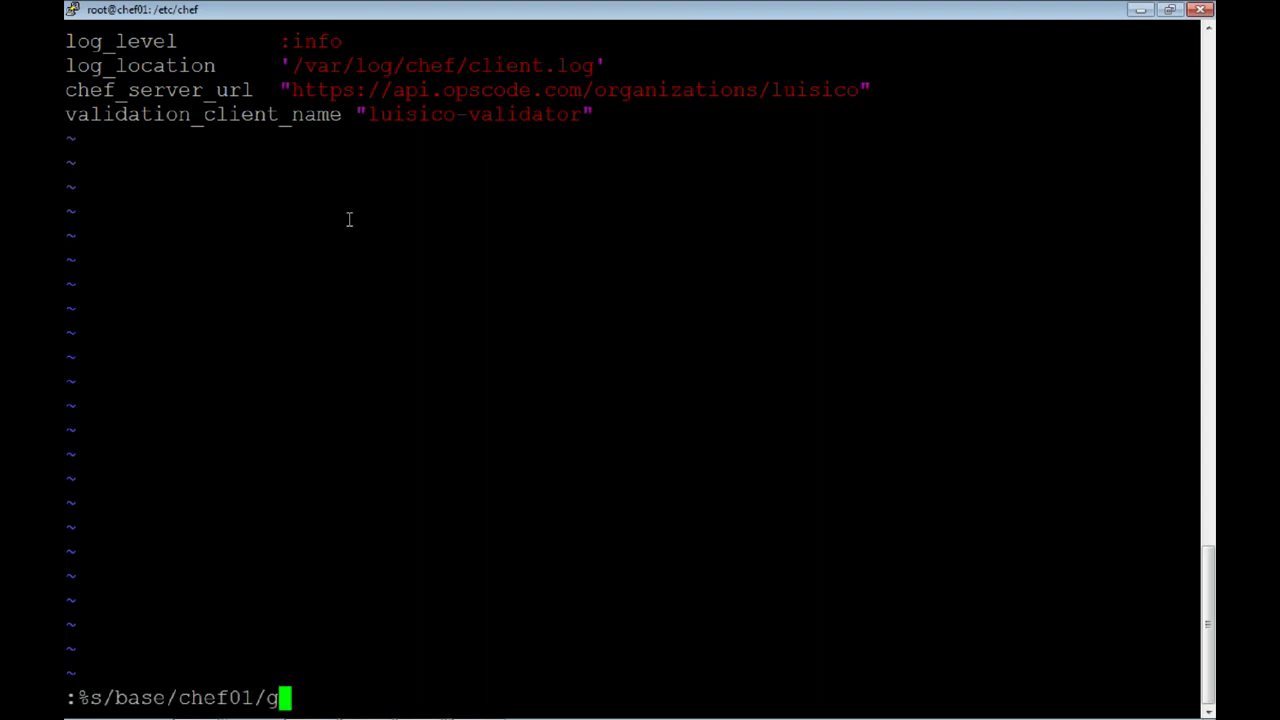
text(set das)
key(BackSpace)
key(BackSpace)
key(BackSpace)
text(bg)
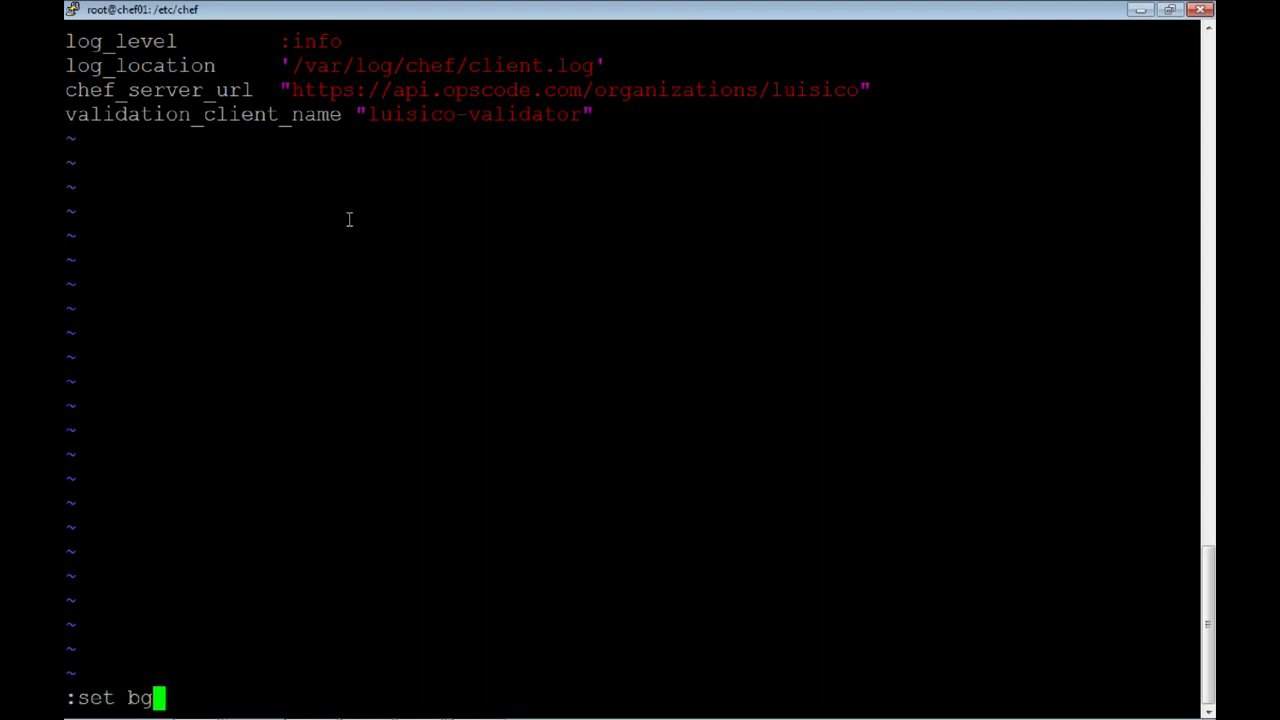
text(=dark)
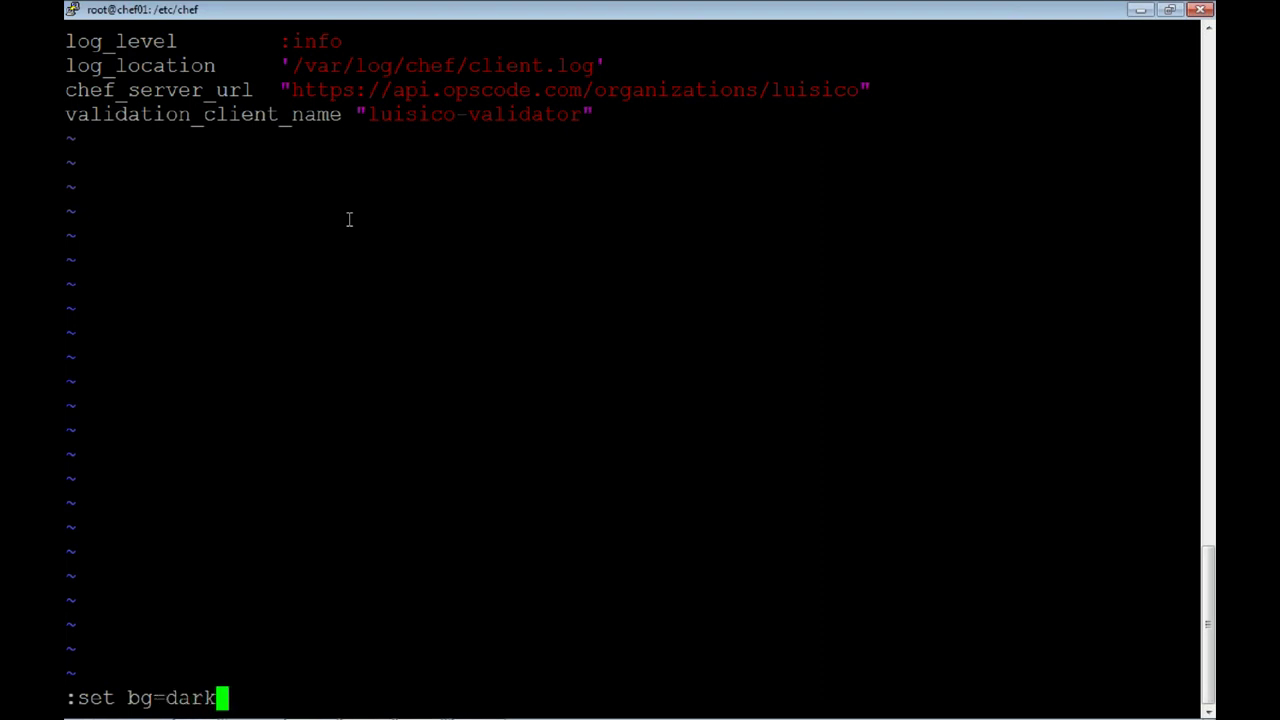
key(Return)
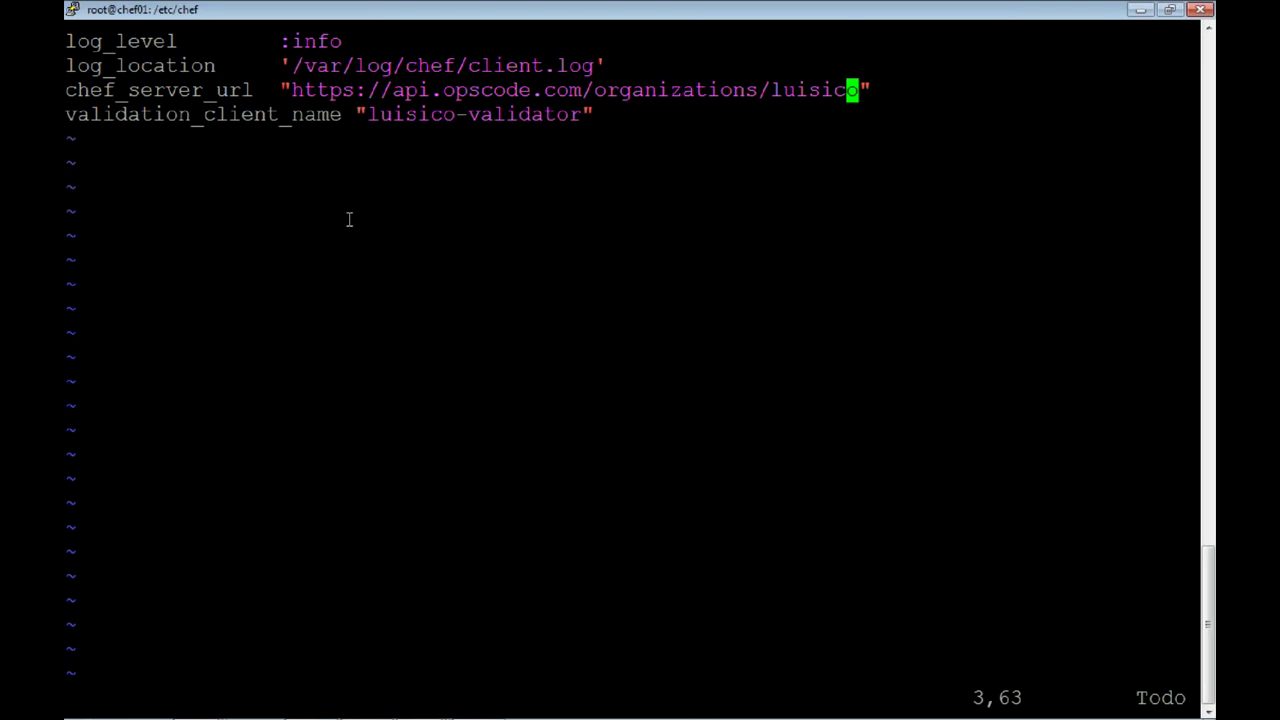
Review the log_level, log_location, chef_server_url and validation_client_name lines of client.rb one by one.
key(Up)
key(Down)
key(Up)
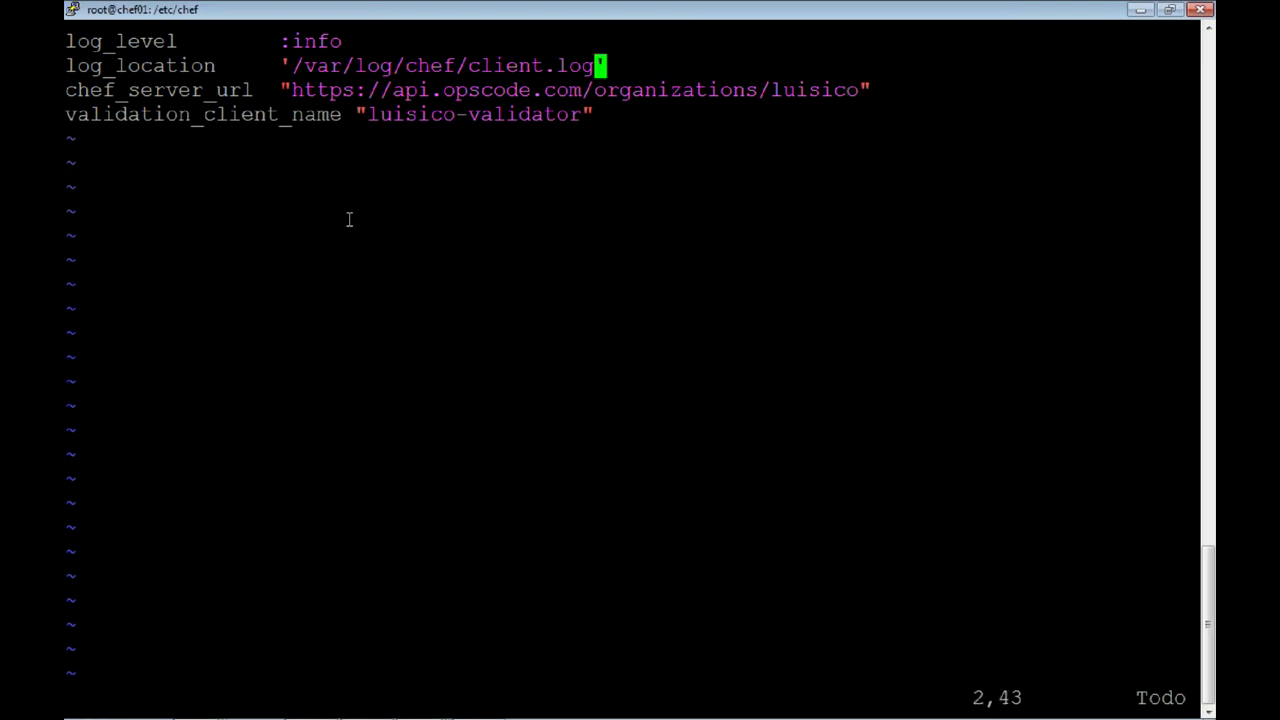
key(Up)
key(Down)
key(Up)
key(Down)
key(Up)
key(Down)
key(Up)
key(Down)
key(Up)
key(Down)
key(Down)
key(Down)
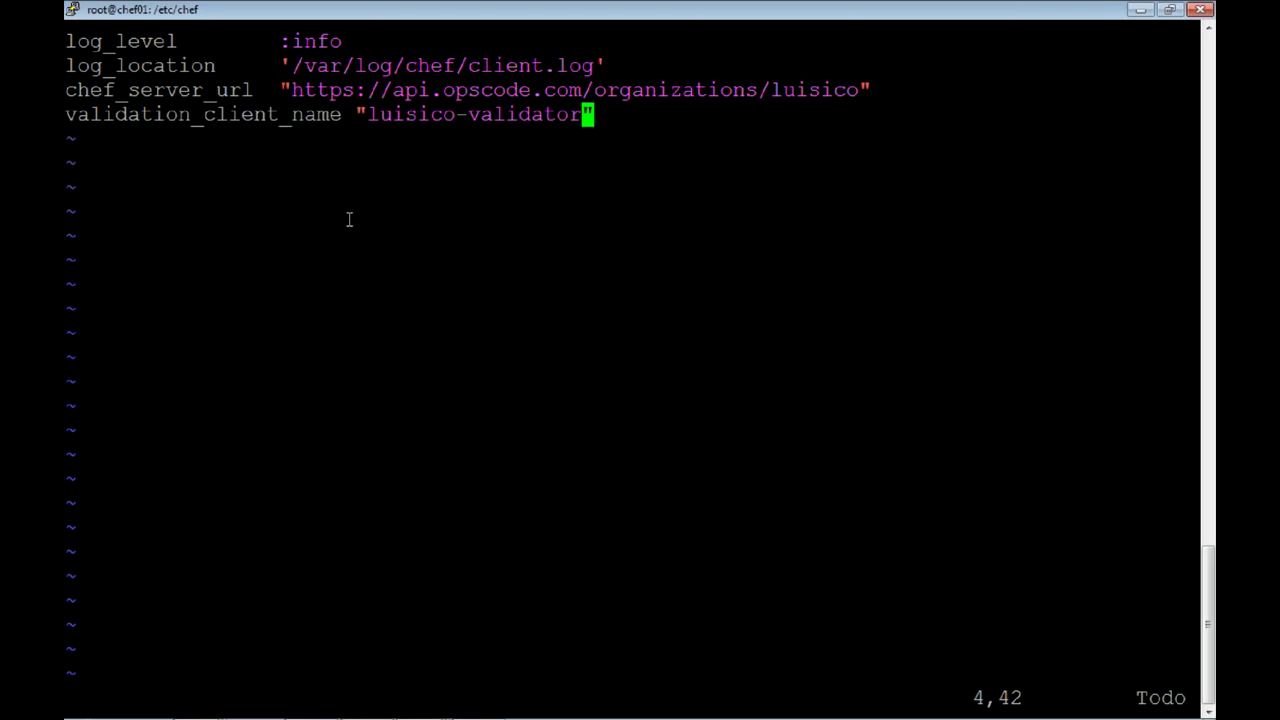
Save and close client.rb, and open a new file validation.pem with vim in /etc/chef.
text(:wq)
key(Return)
text(vim va)
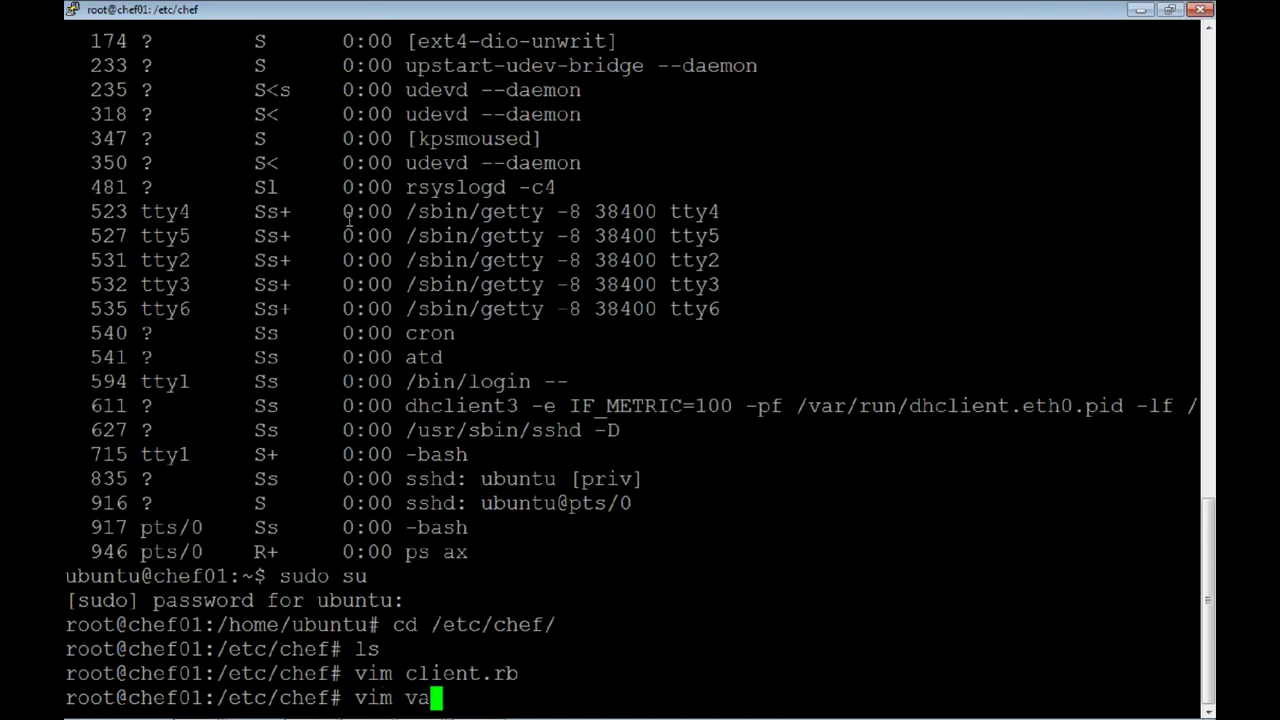
text(lidacxion)
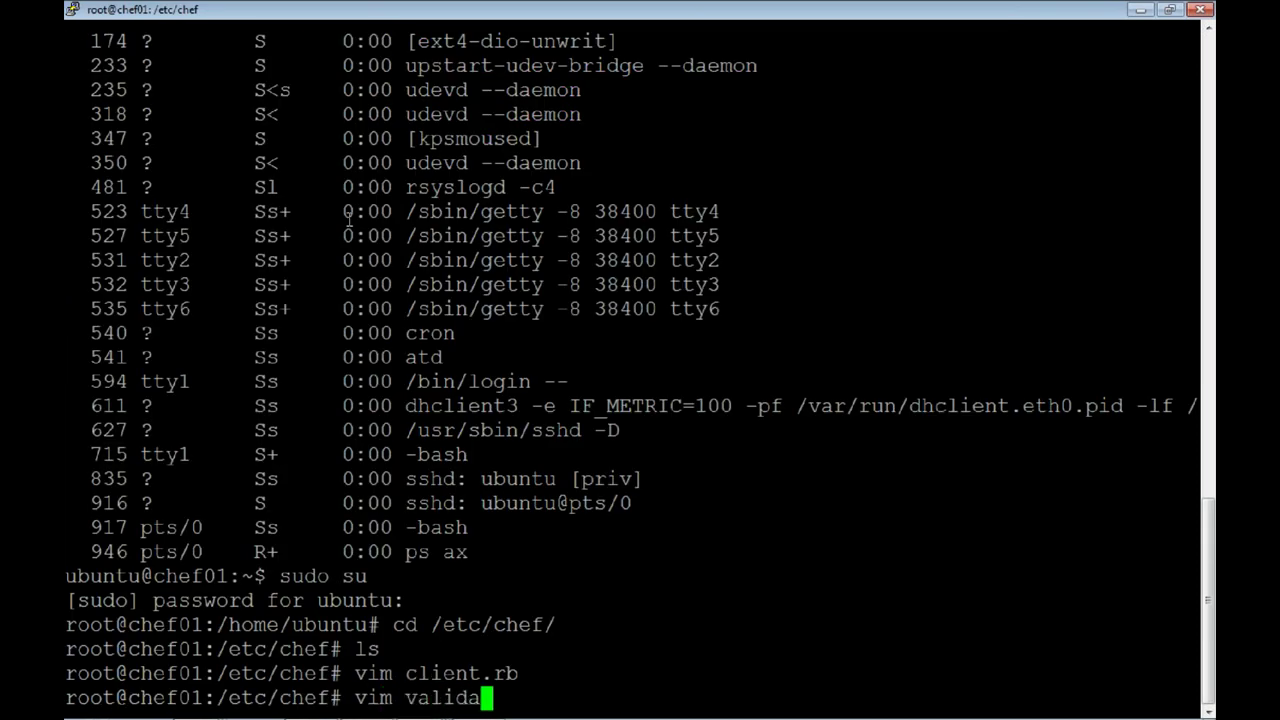
key(BackSpace)
key(BackSpace)
key(BackSpace)
key(BackSpace)
key(BackSpace)
text(tion)
key(BackSpace)
key(BackSpace)
key(BackSpace)
key(BackSpace)
text(tiuo)
key(BackSpace)
key(BackSpace)
key(BackSpace)
text(ion)
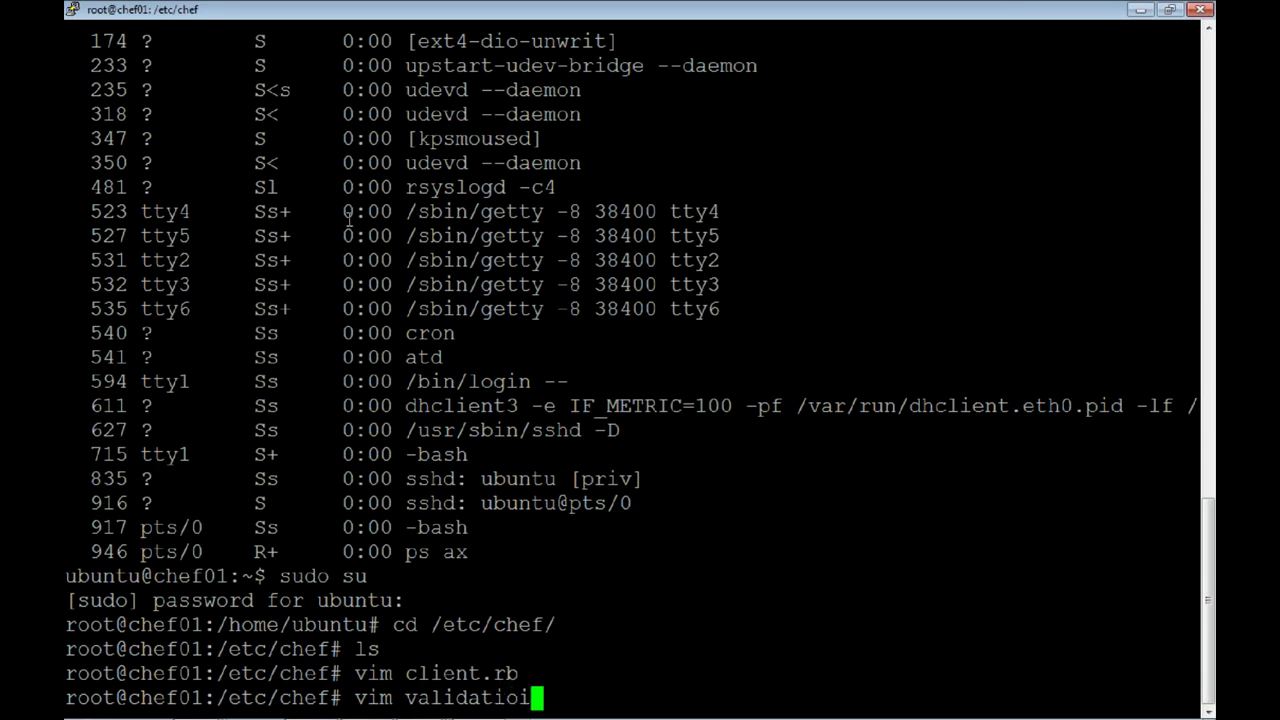
text(.pem)
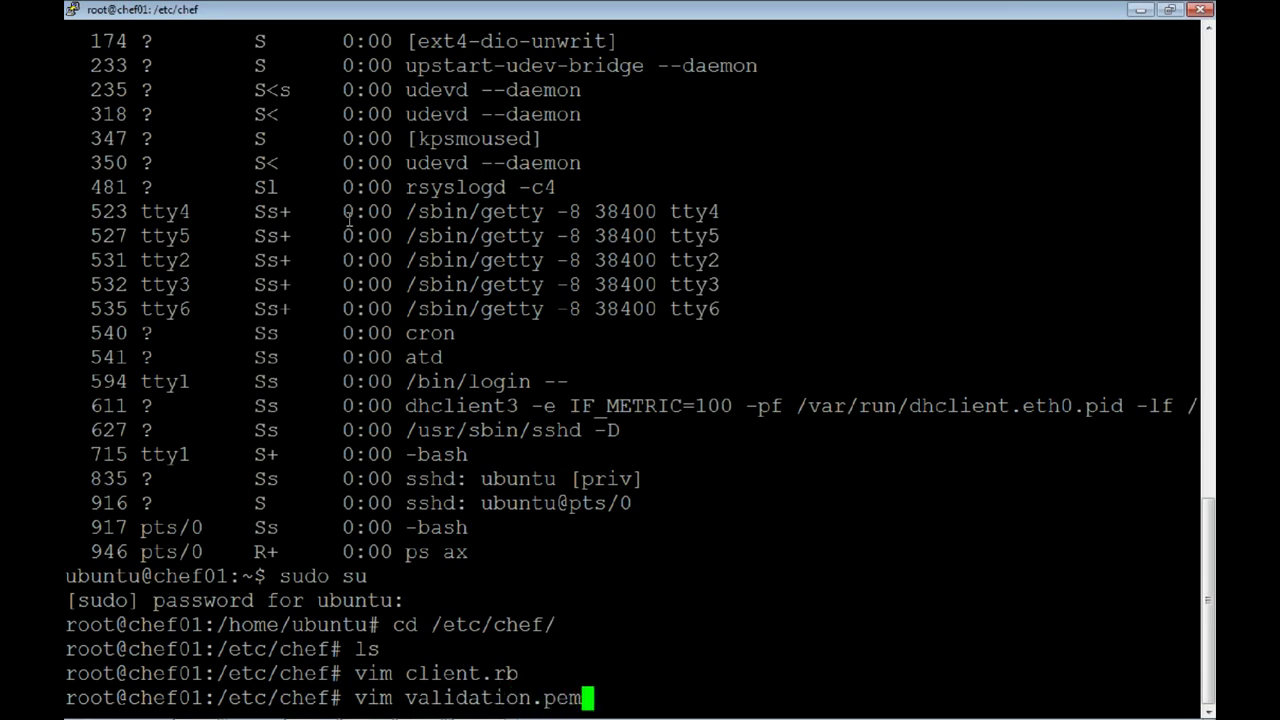
key(Return)
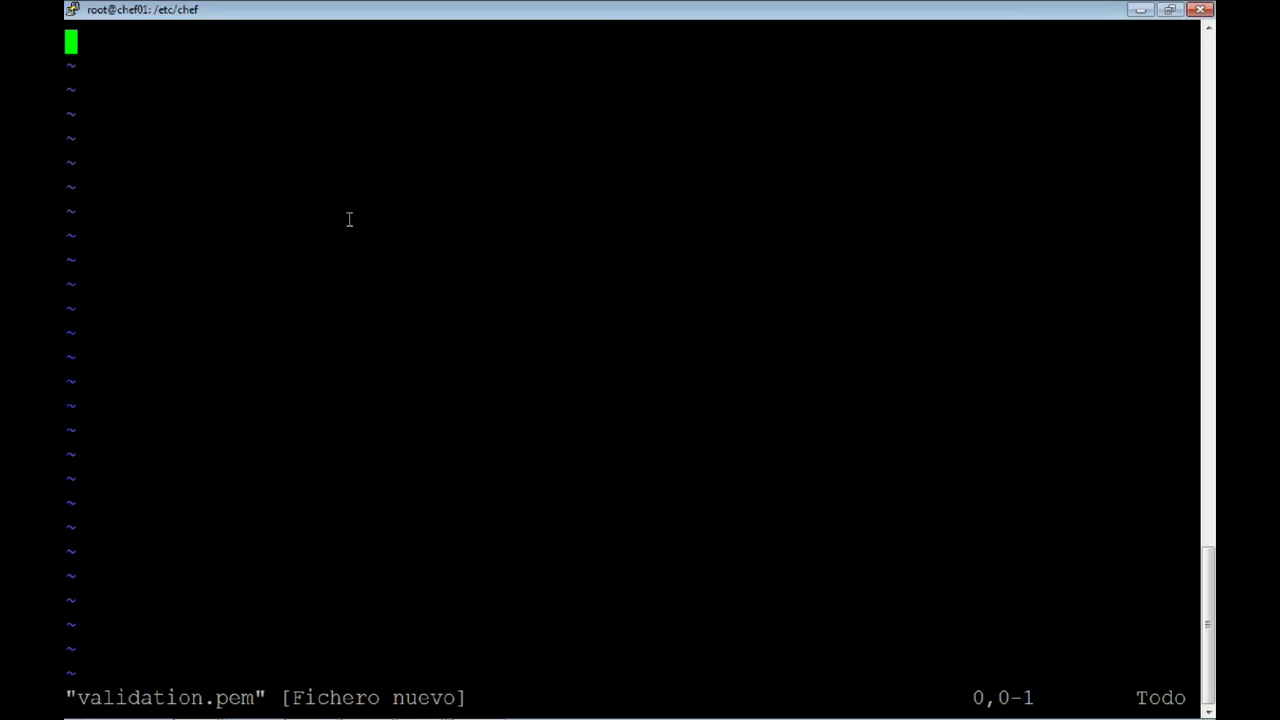
Turn on vim's paste option in validation.pem and enter insert mode.
text(:set paste)
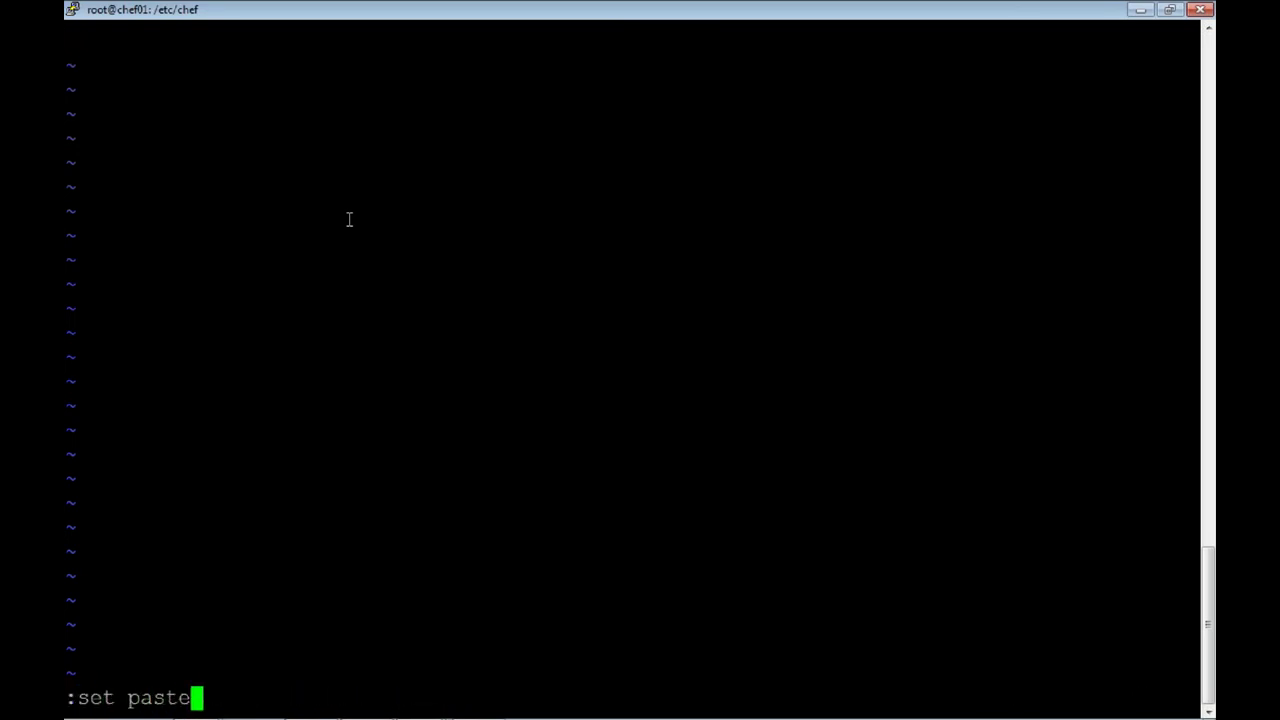
key(Return)
key(i)
Switch to the chef-talk terminal and quit vim on the template client.rb.
key(alt+Tab)
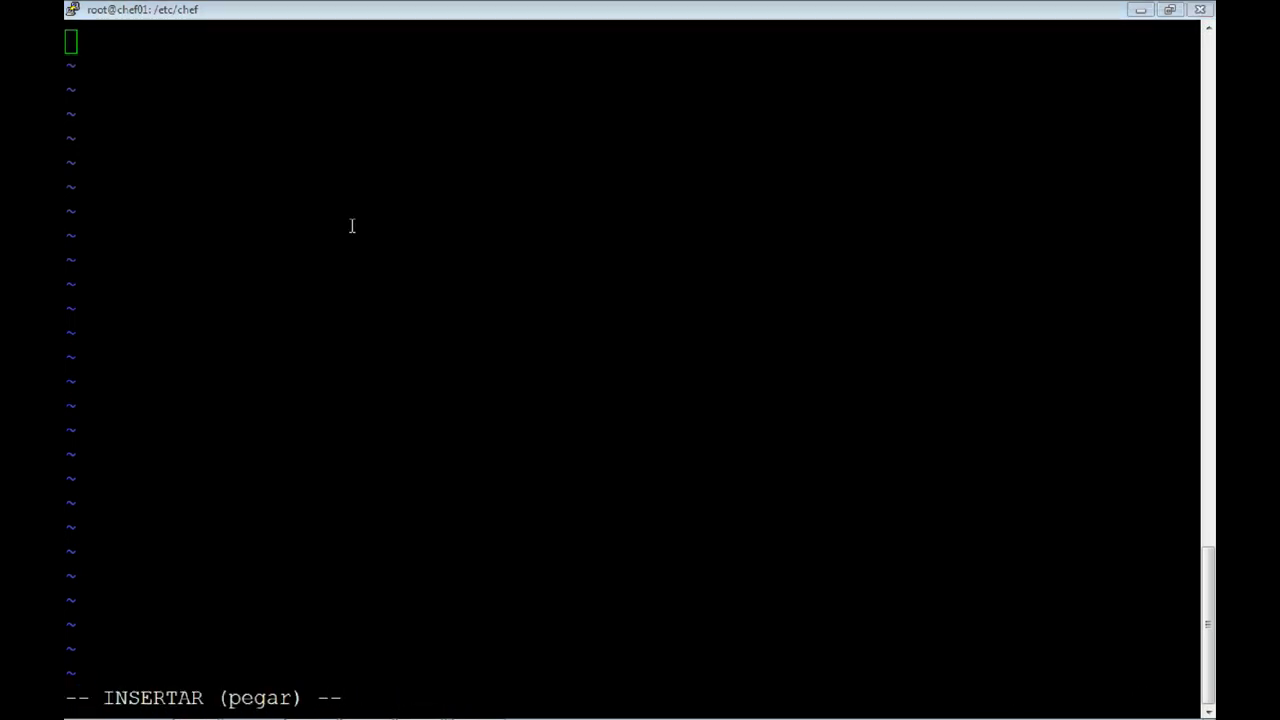
key(alt+Tab)
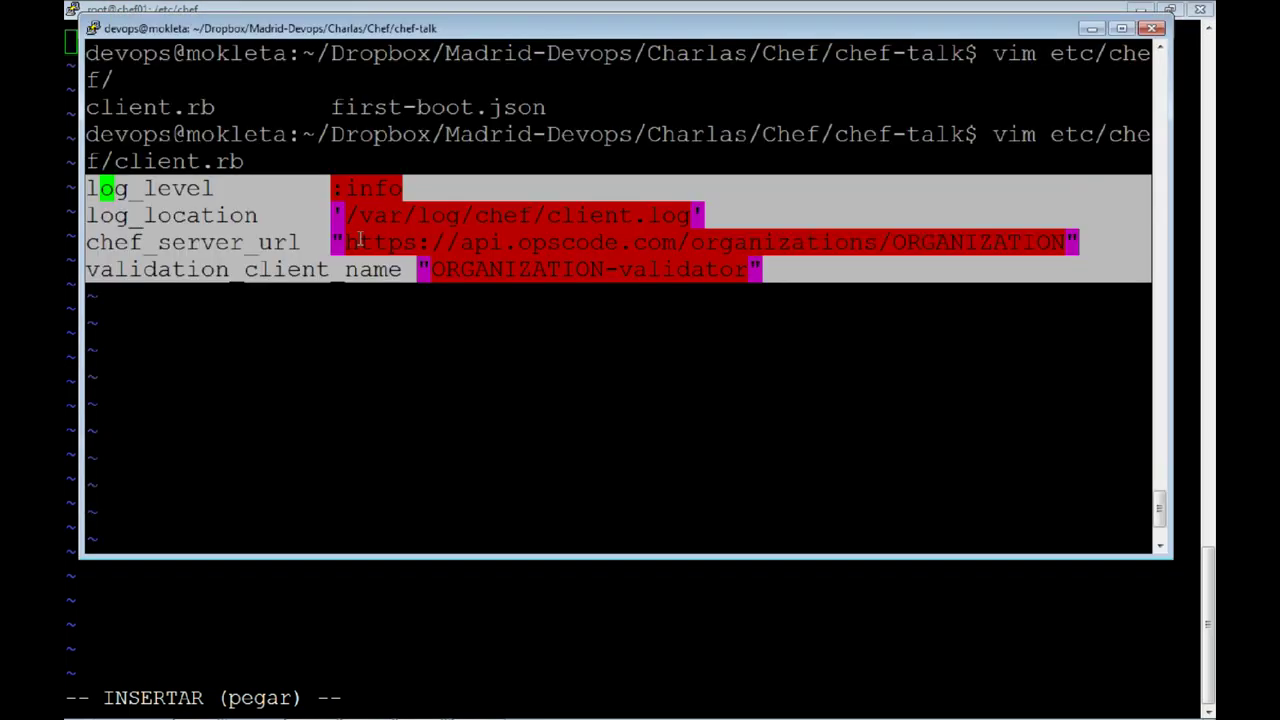
click(358, 242)
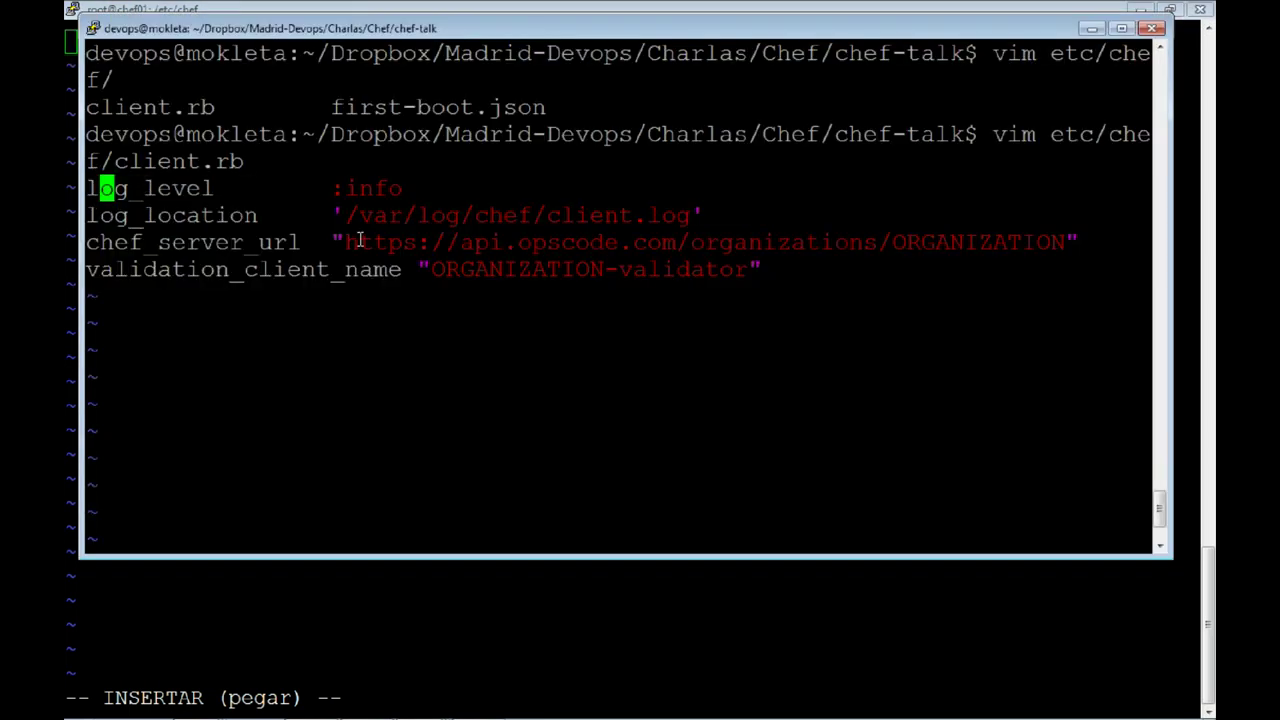
text(:q)
key(Return)
List the chef-talk folder and open repo/.chef/luisico-validator.pem in vim.
text(cd ..)
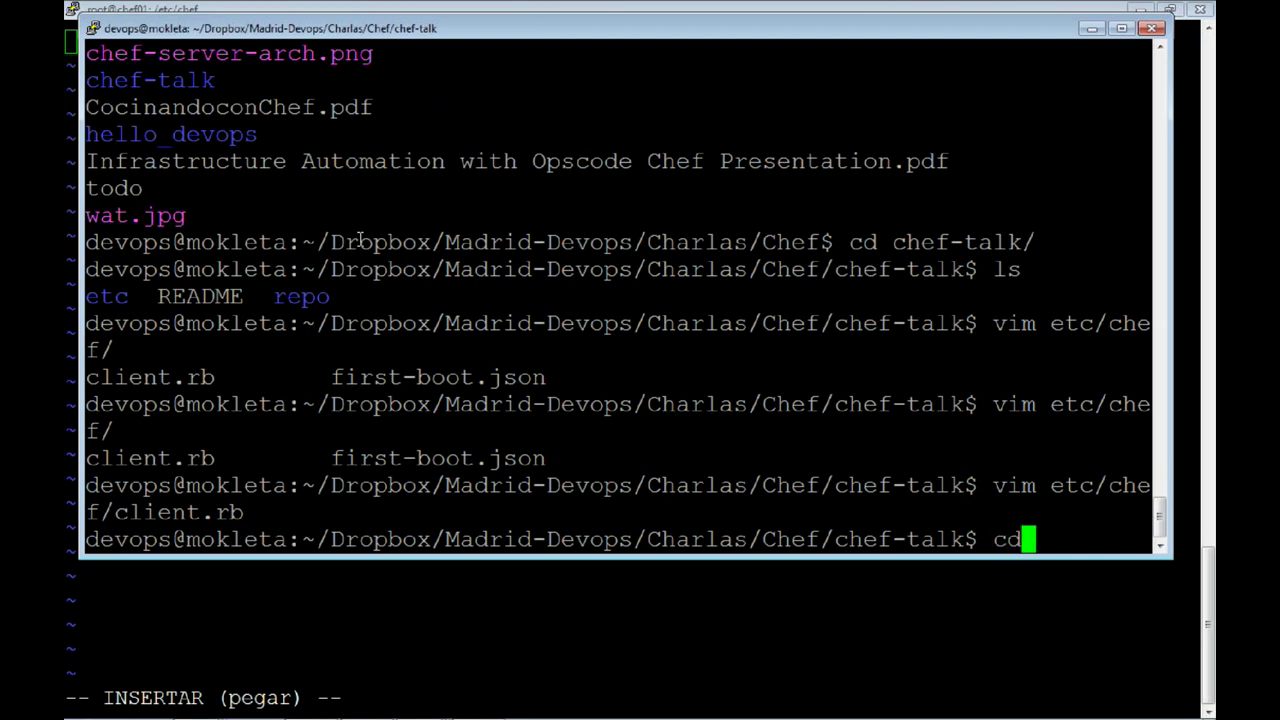
key(BackSpace)
key(BackSpace)
key(BackSpace)
key(BackSpace)
key(BackSpace)
text(cd)
key(BackSpace)
key(BackSpace)
text(ls)
key(Return)
text(vim )
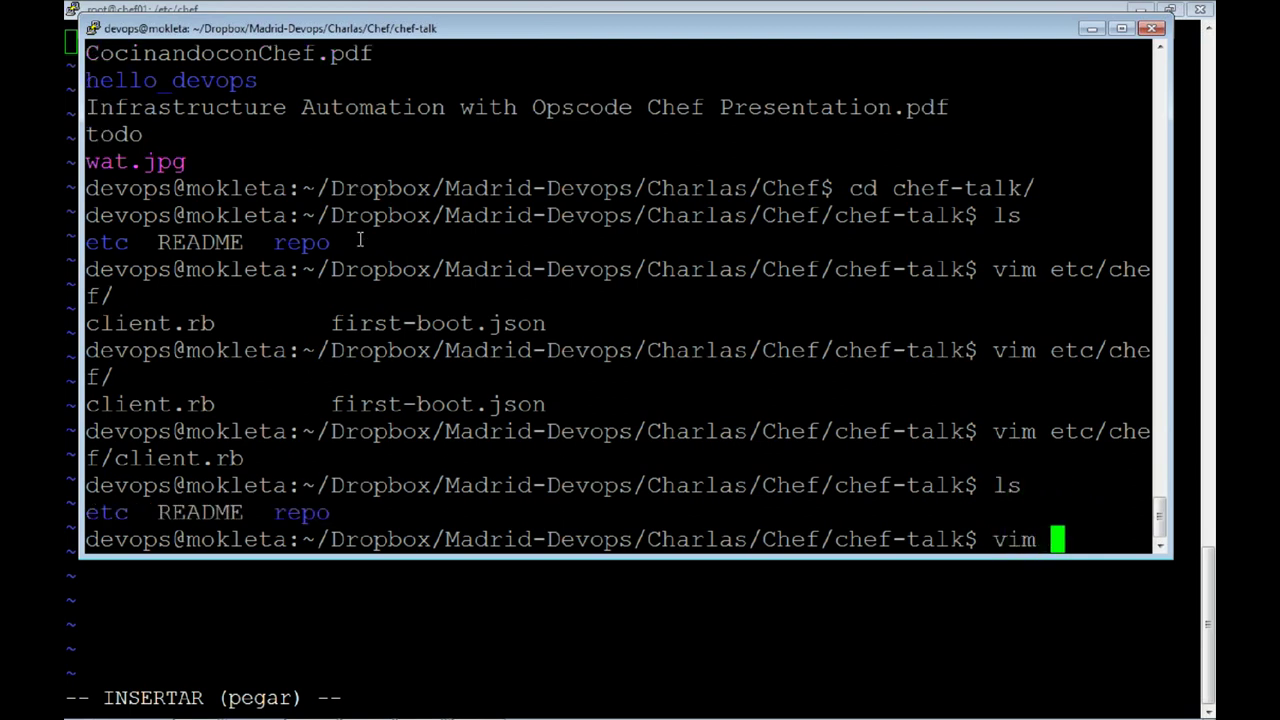
text(repo/.chef/luisico)
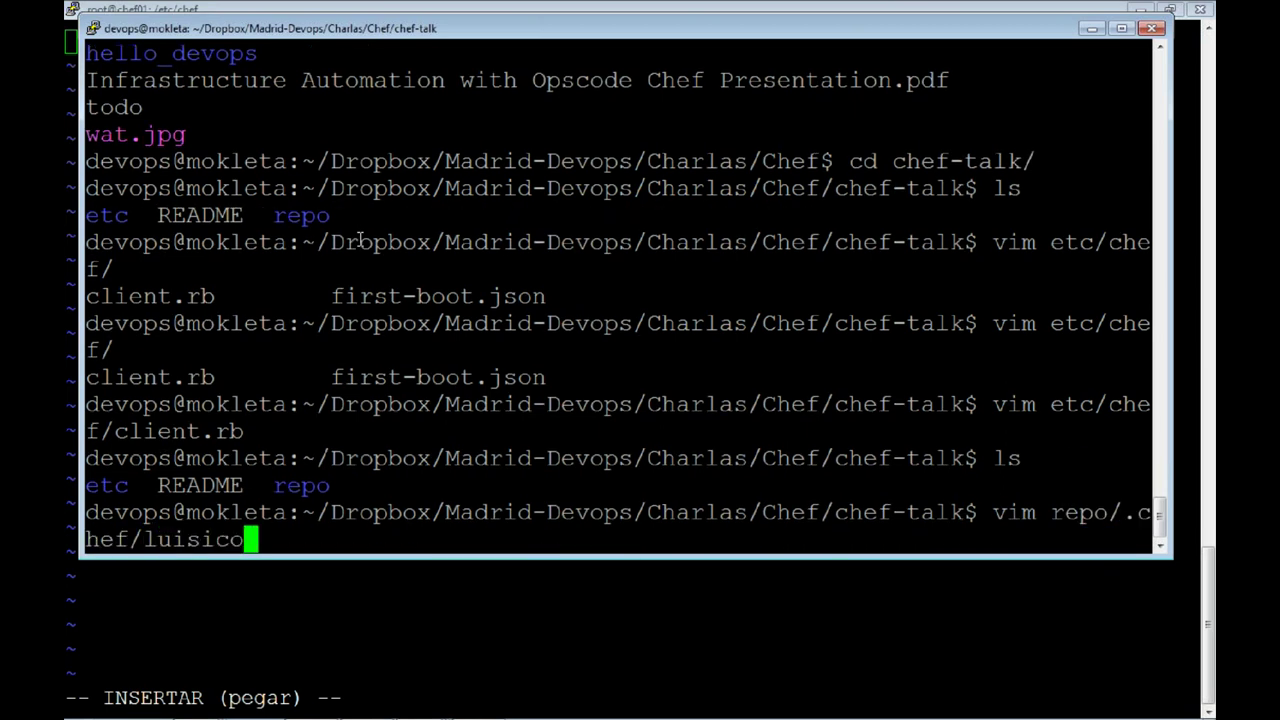
key(Tab)
key(Return)
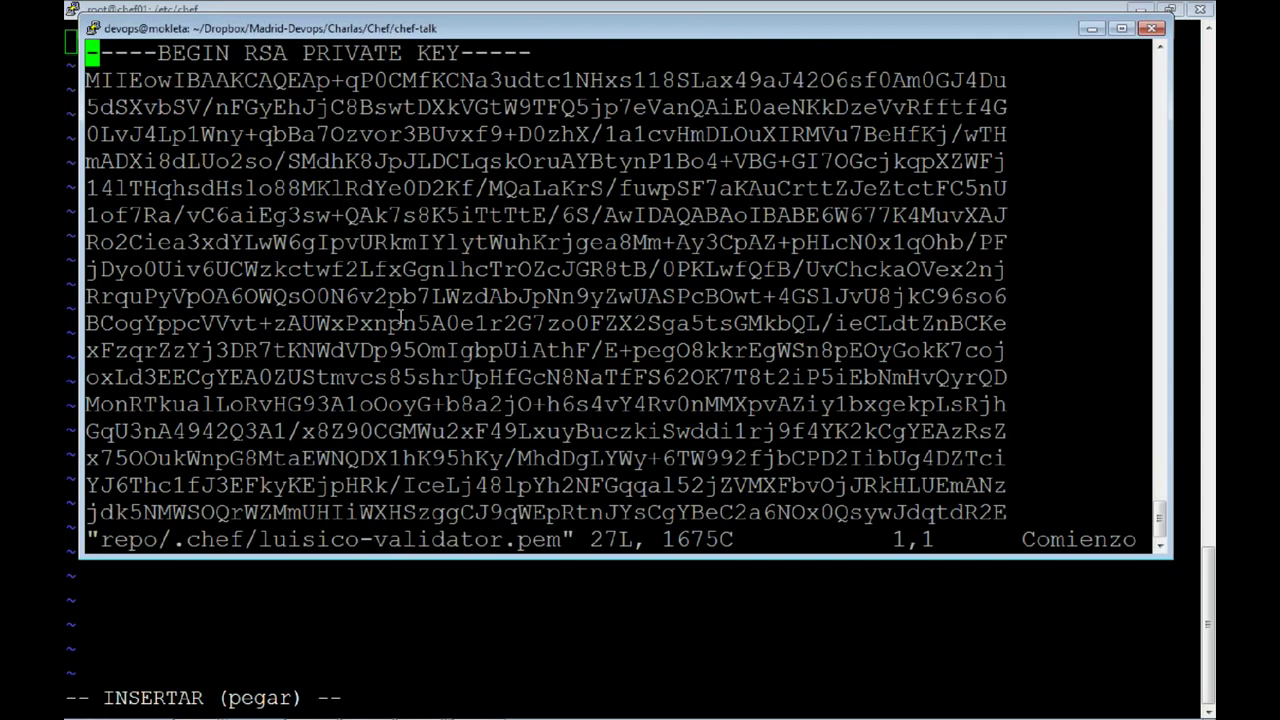
right_click(551, 33)
click(437, 210)
key(ctrl+v)
key(j)
key(j)
key(j)
key(j)
key(j)
key(j)
key(j)
key(j)
key(j)
key(j)
key(j)
key(j)
key(j)
key(j)
key(j)
key(j)
key(j)
key(j)
key(j)
key(j)
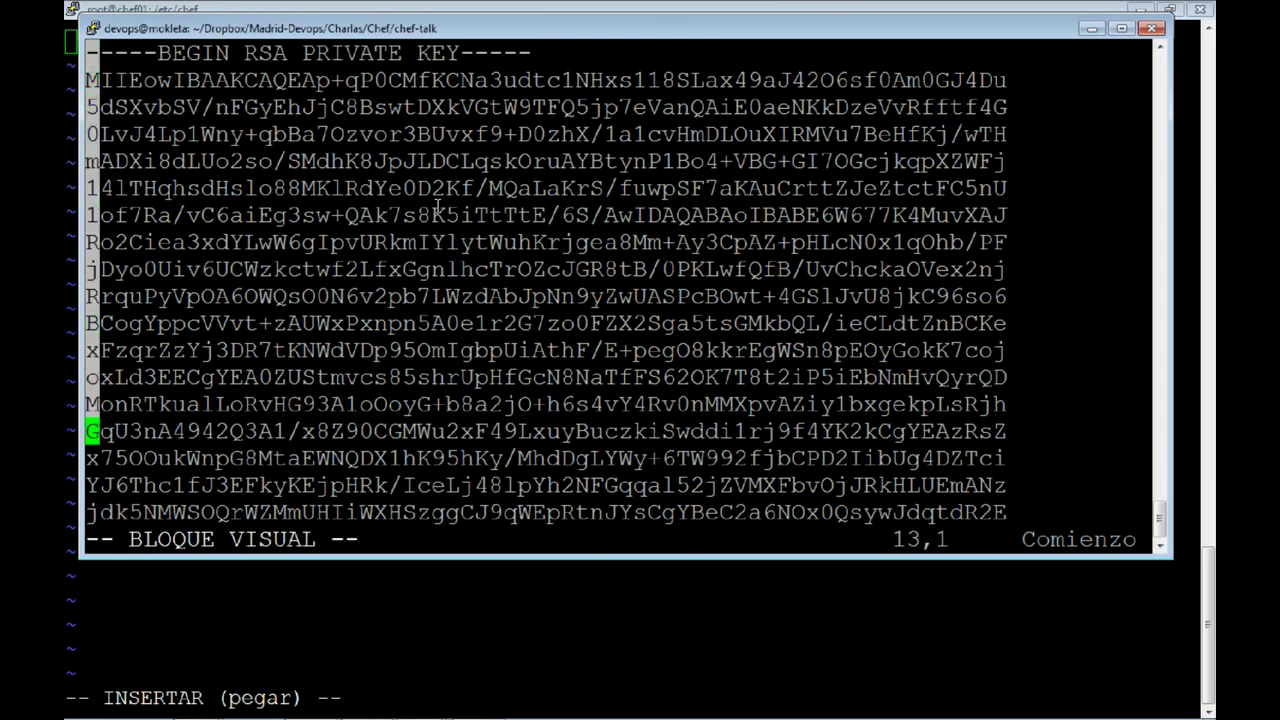
key(j)
key(j)
key(j)
key(j)
key(l)
key(l)
key(l)
key(l)
key(l)
key(l)
key(l)
key(l)
key(l)
key(l)
key(l)
key(l)
key(l)
key(l)
key(l)
key(l)
key(l)
key(l)
key(l)
key(l)
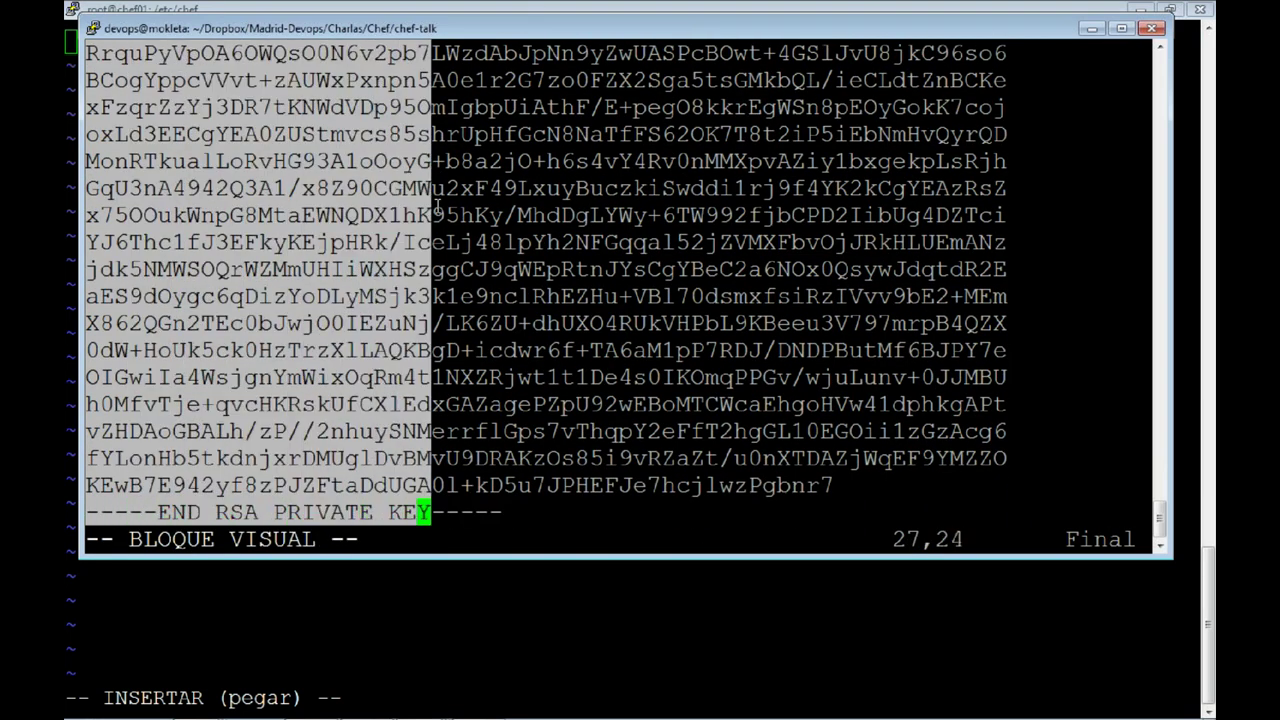
key(l)
key(l)
key(l)
key(l)
key(l)
key(h)
key(h)
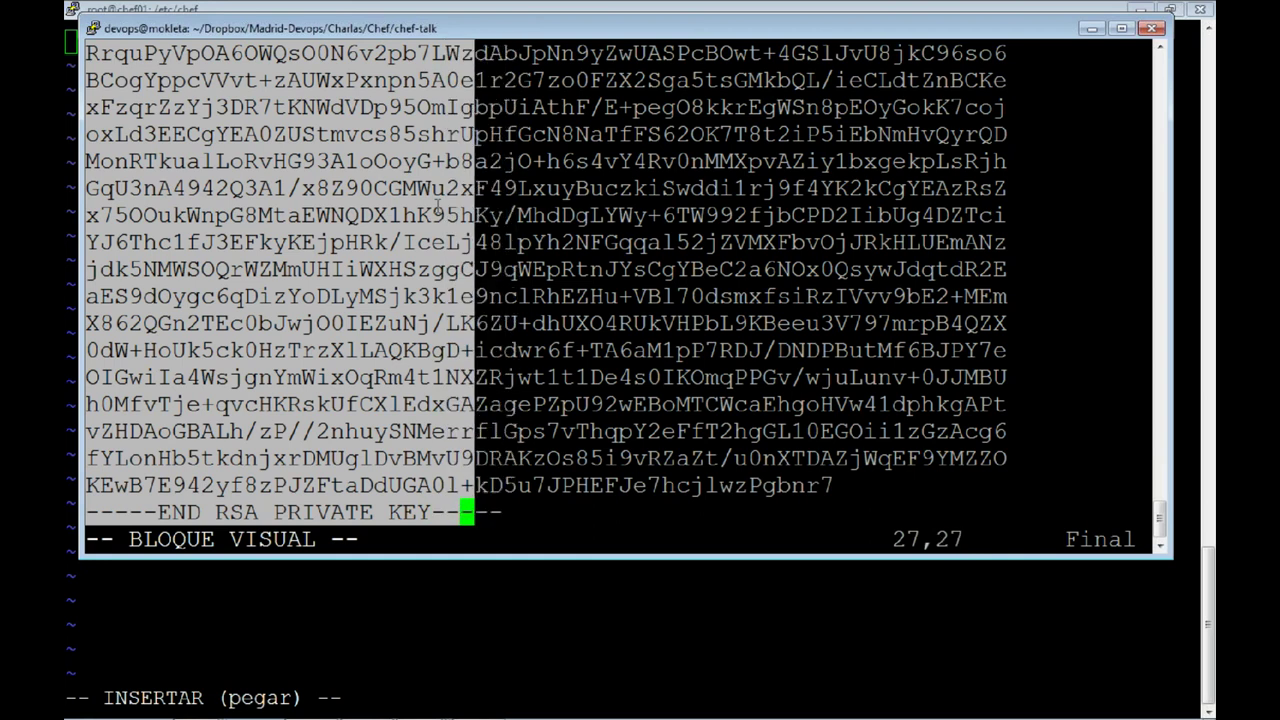
key(h)
key(h)
key(h)
key(h)
key(Escape)
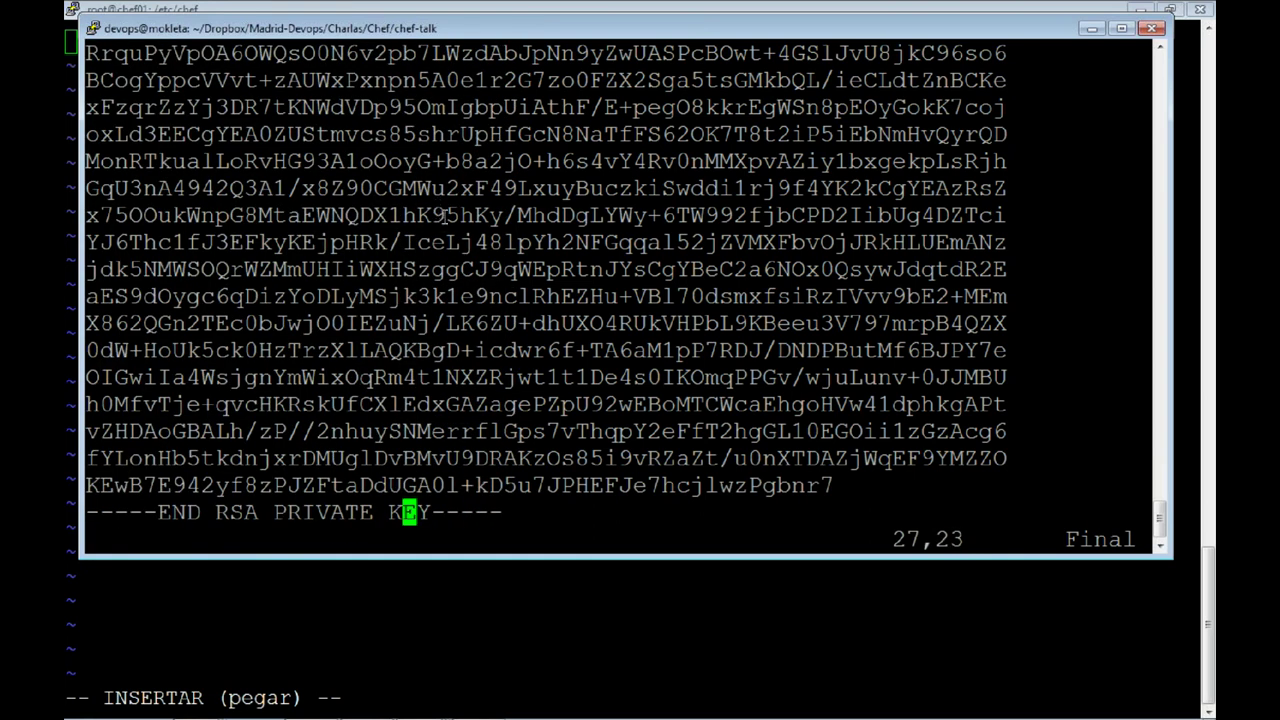
key(k)
key(k)
key(h)
key(h)
key(h)
key(h)
key(h)
key(h)
key(h)
key(h)
key(h)
key(h)
key(h)
key(h)
key(h)
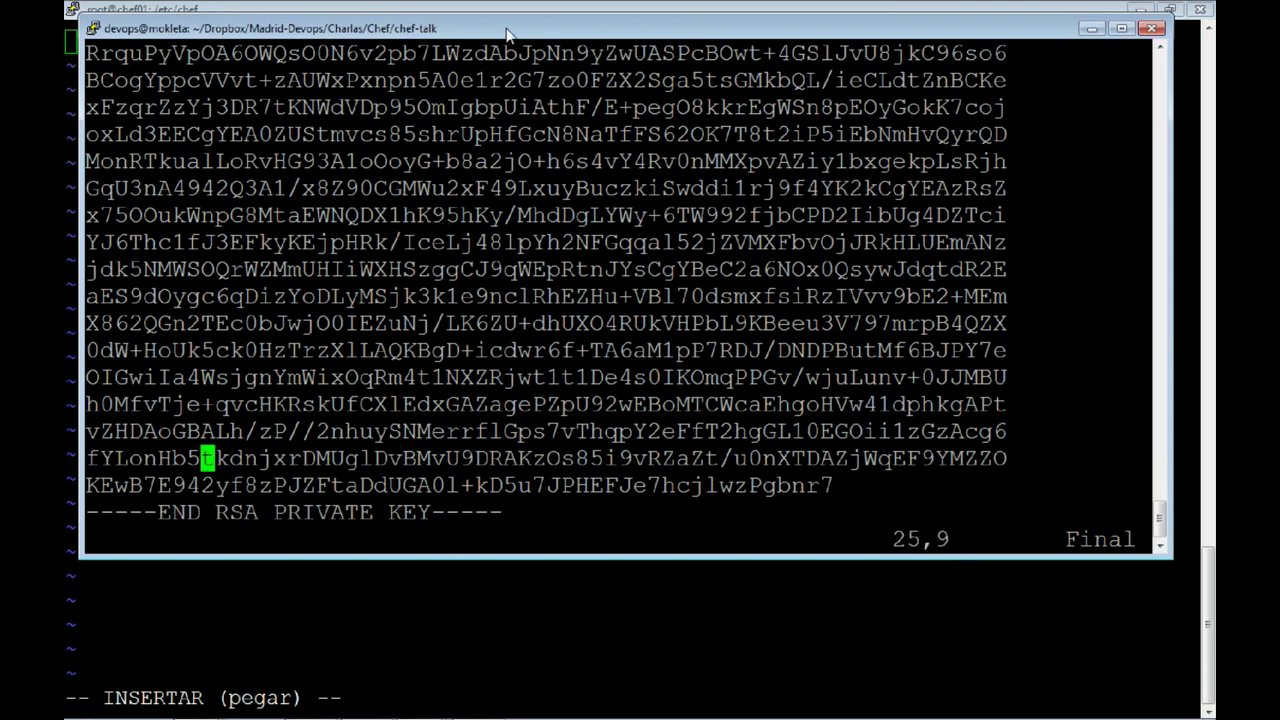
Set the chef-talk terminal's font size to 14 and make the window tall enough to show the whole private key.
right_click(612, 30)
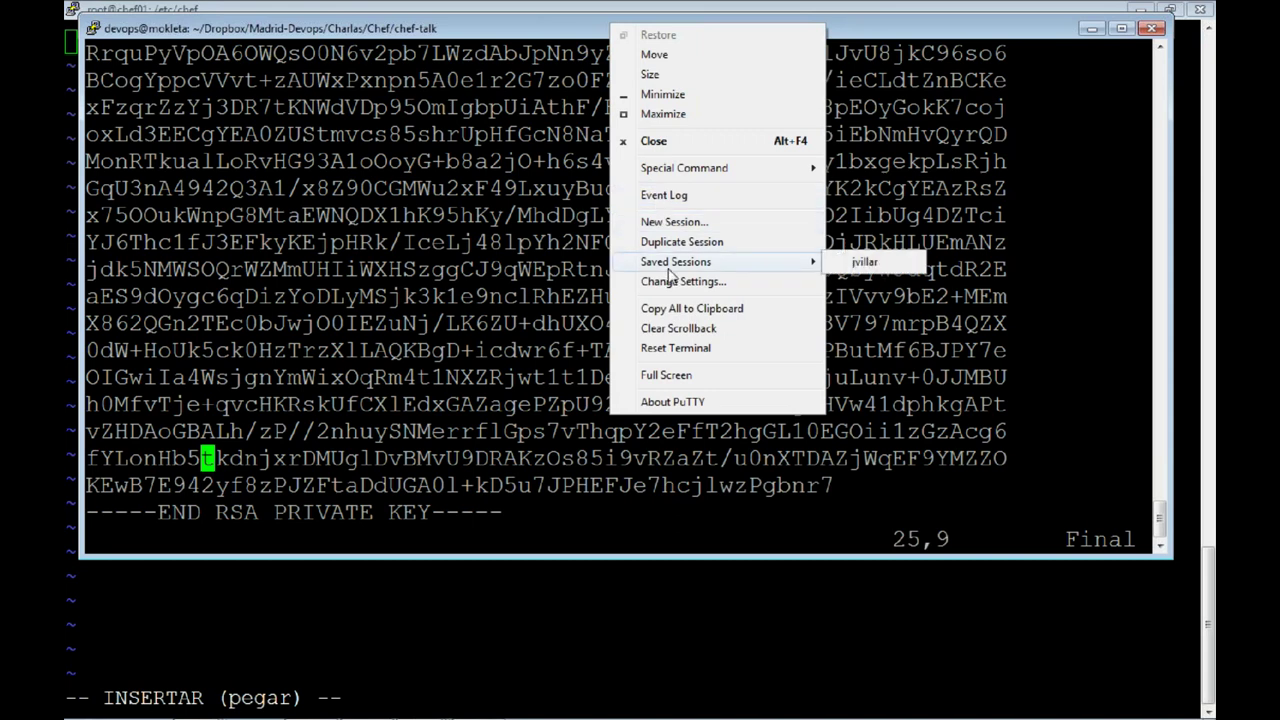
click(672, 281)
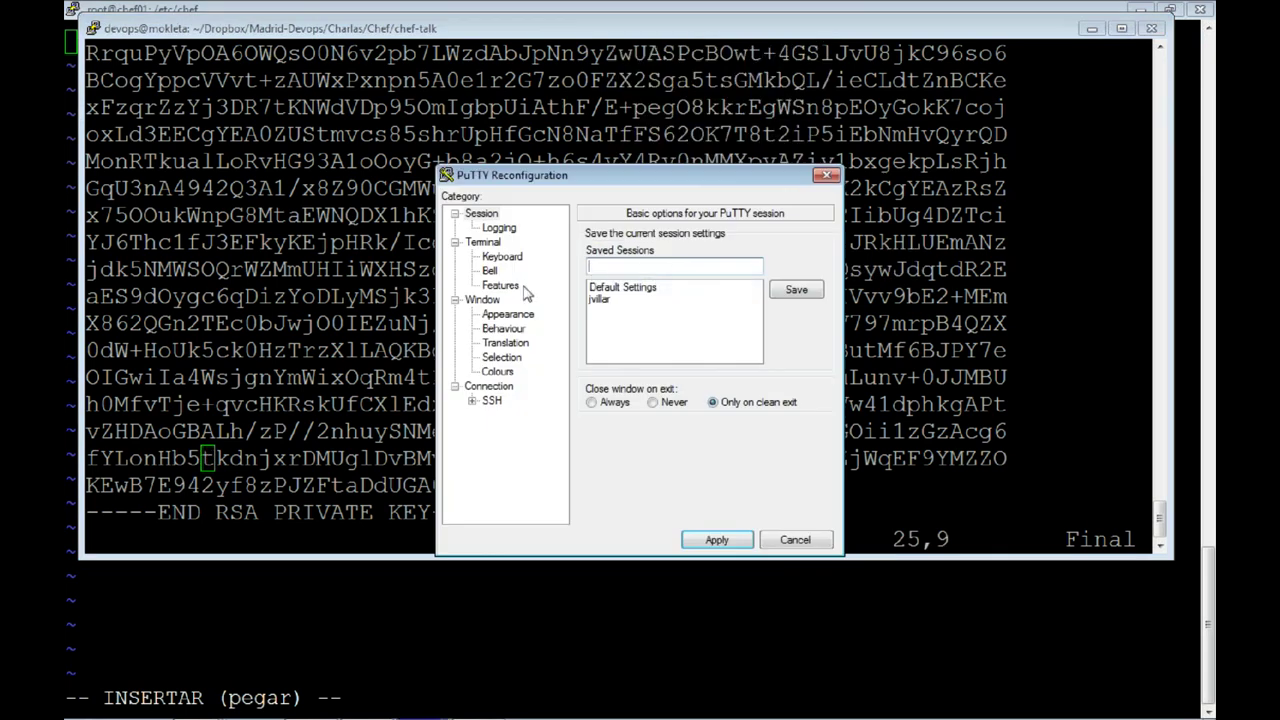
click(503, 316)
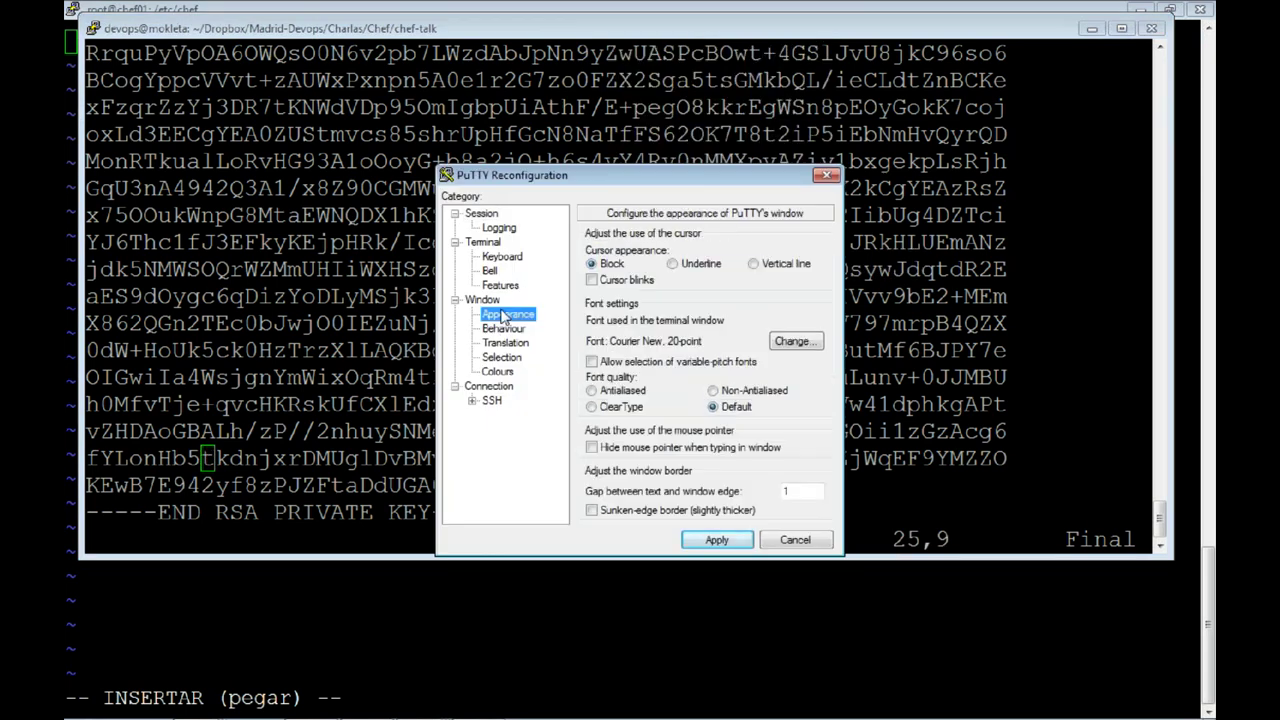
click(797, 342)
drag(822, 365, 788, 410)
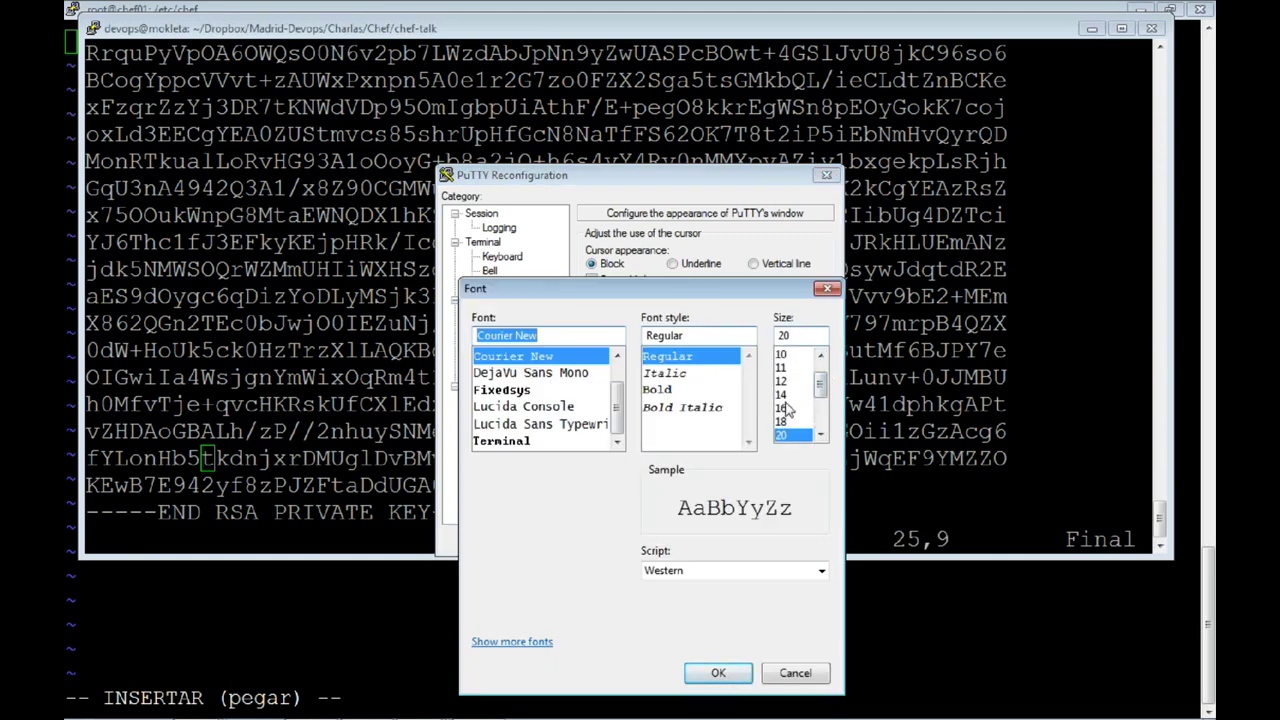
click(784, 395)
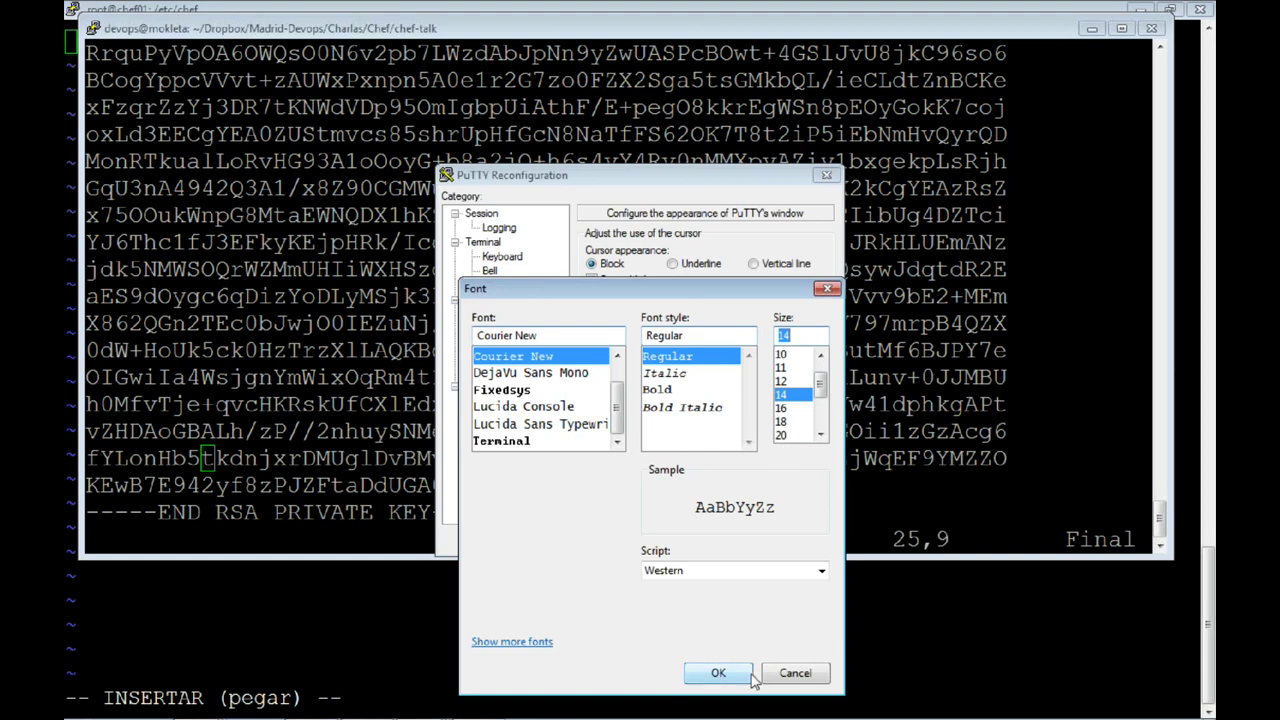
click(746, 666)
click(719, 540)
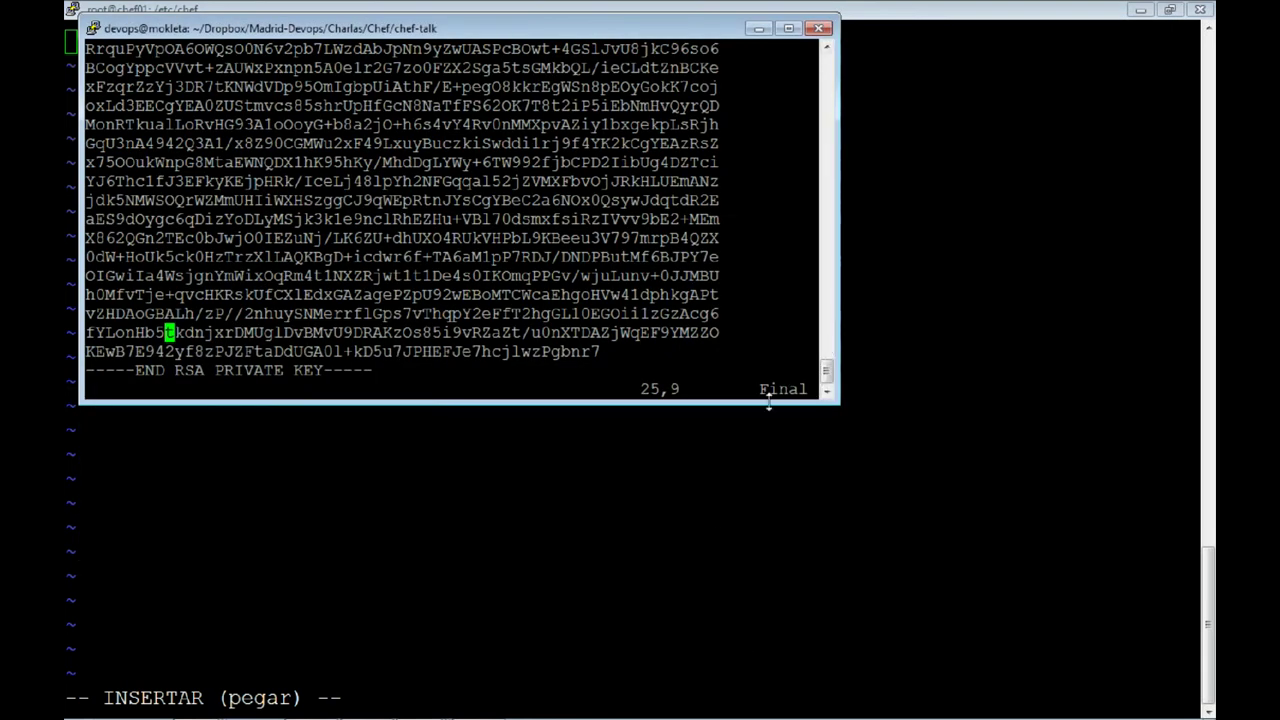
drag(768, 401, 734, 665)
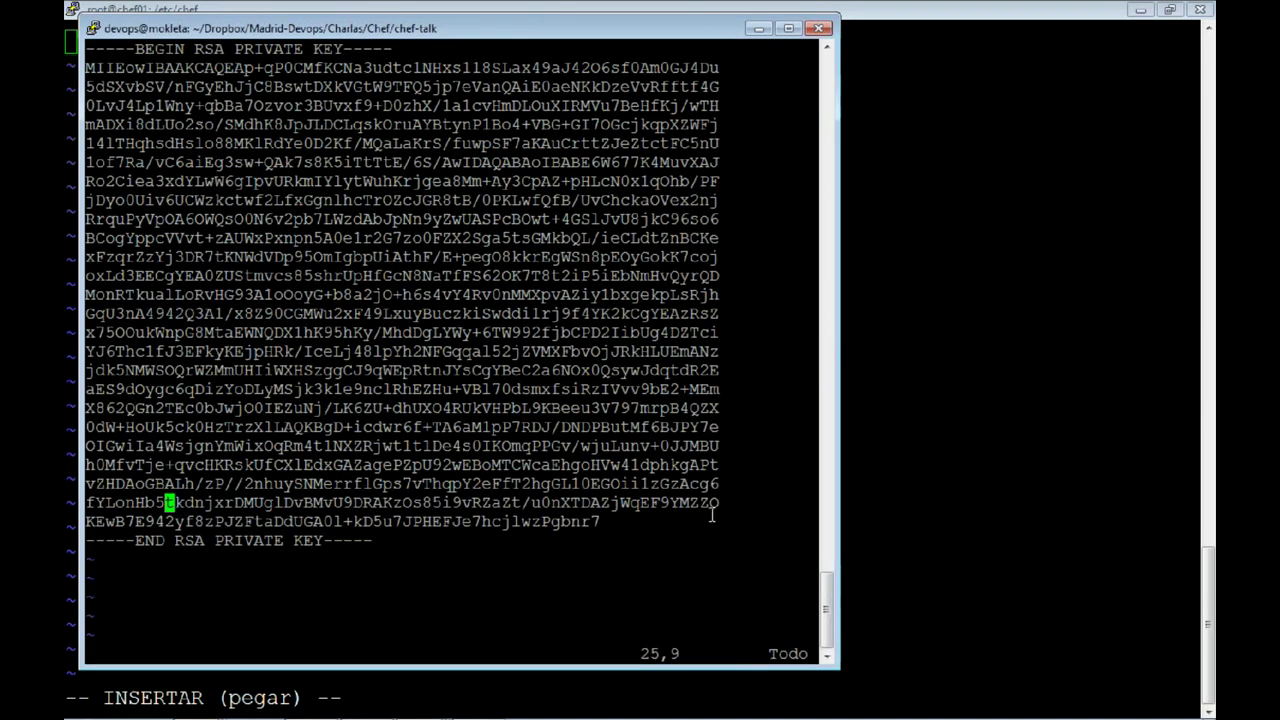
drag(614, 551, 68, 52)
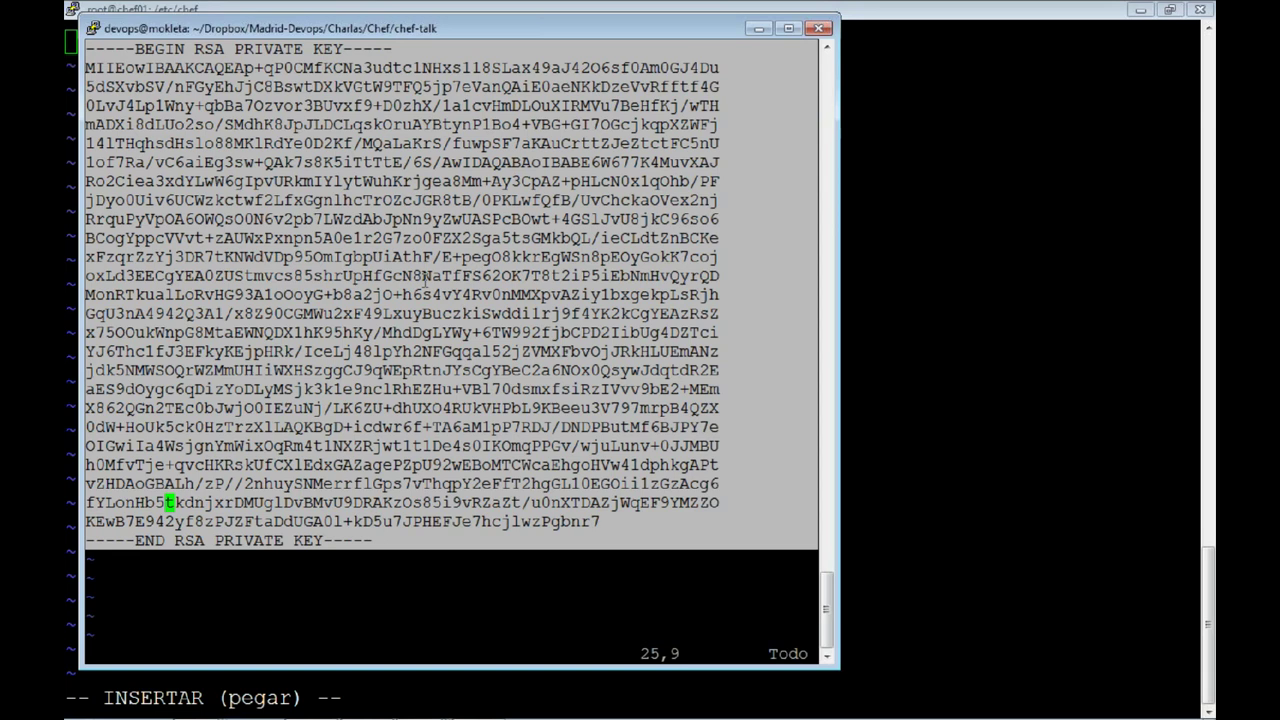
key(alt+Tab)
double_click(457, 287)
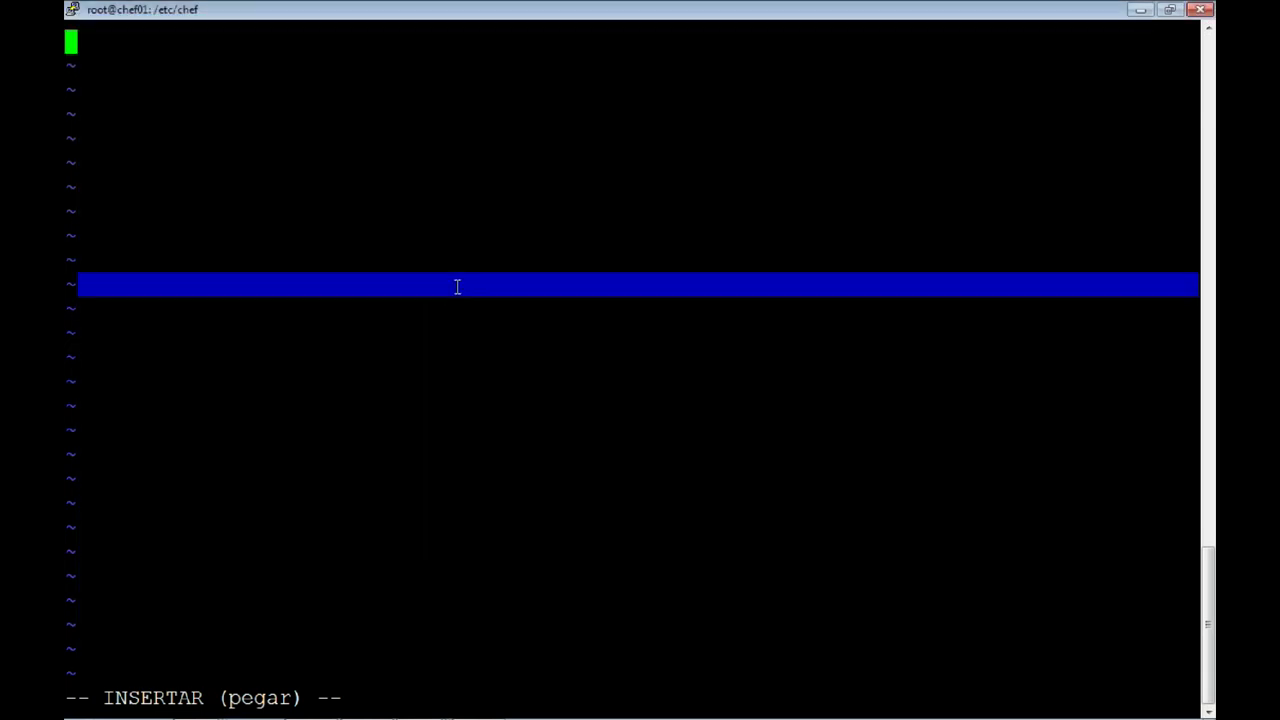
double_click(451, 265)
double_click(451, 265)
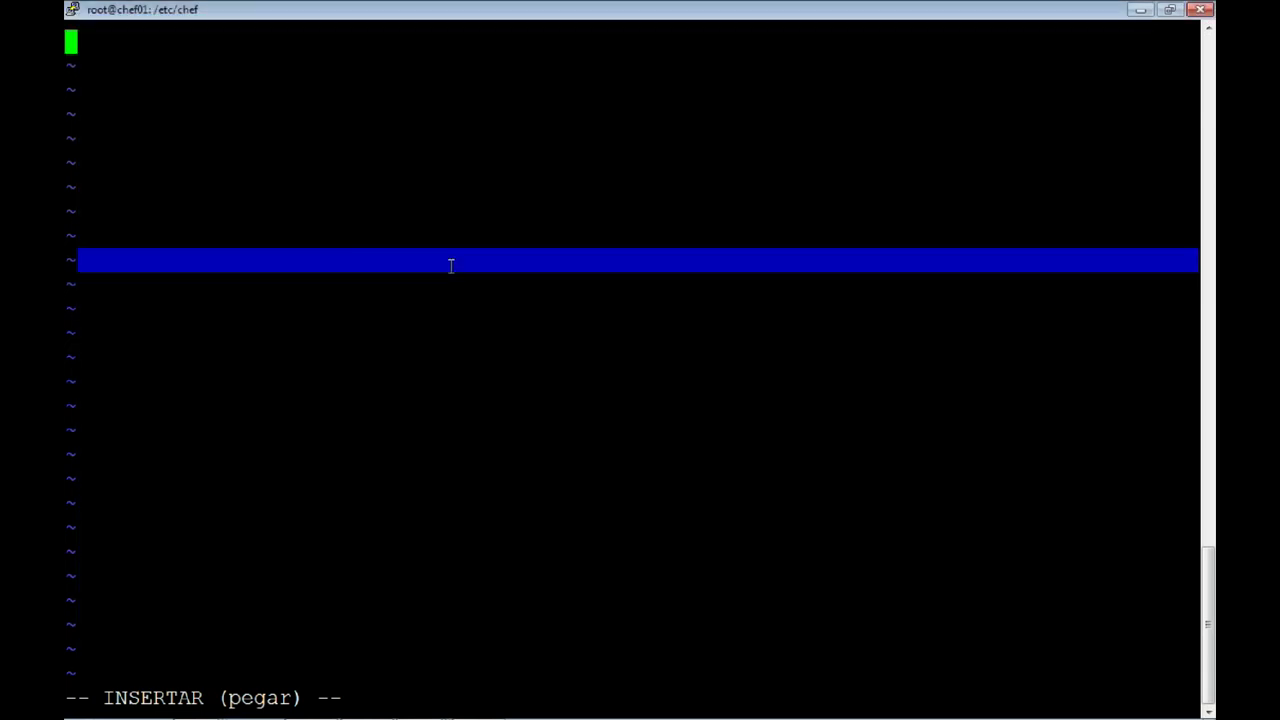
key(alt+Tab)
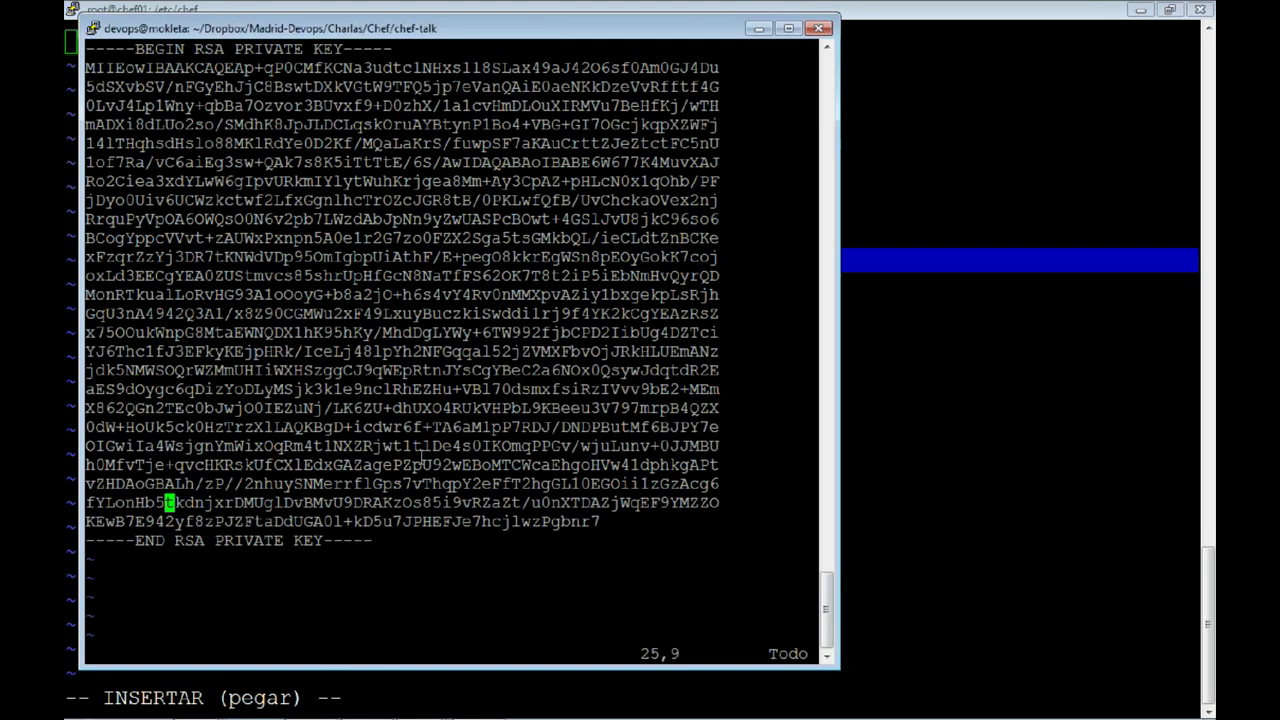
drag(395, 530, 156, 110)
click(156, 127)
Copy the whole private key from luisico-validator.pem and paste it into validation.pem on chef01.
drag(396, 540, 85, 48)
key(alt+Tab)
right_click(249, 209)
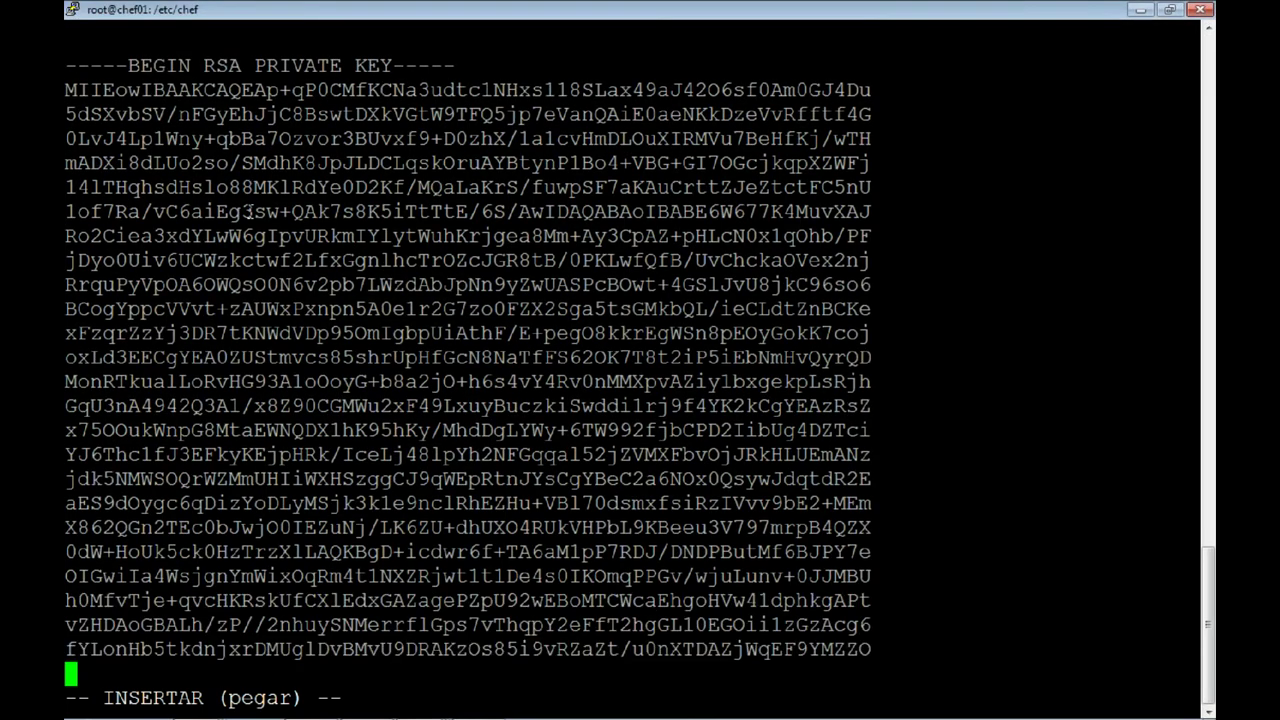
Delete the empty line above the BEGIN RSA PRIVATE KEY header and save validation.pem.
key(Escape)
key(Up)
key(Up)
key(Up)
key(Up)
key(Up)
key(Up)
key(Up)
key(Up)
key(Up)
key(Up)
key(Up)
key(Up)
key(Up)
key(Up)
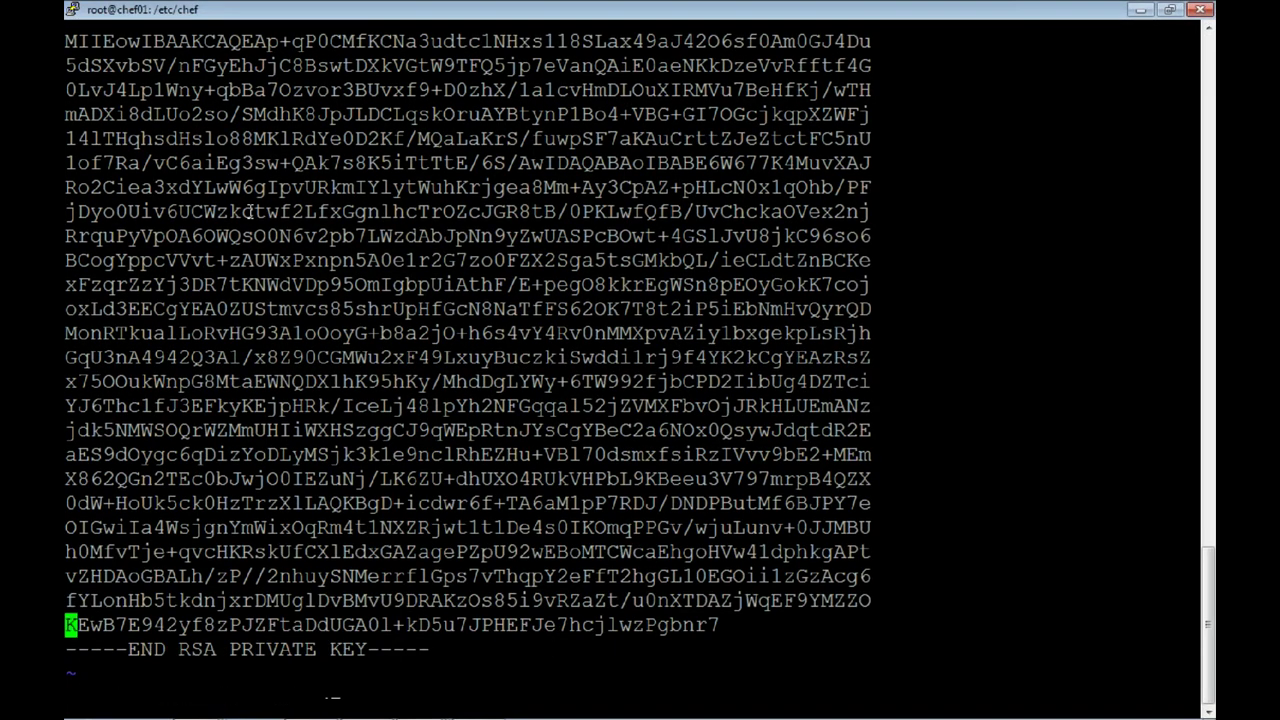
key(Up)
key(Up)
key(Up)
key(Up)
key(Up)
key(Up)
key(Up)
key(Up)
key(Up)
key(Up)
key(Up)
key(Up)
key(Up)
key(d)
key(d)
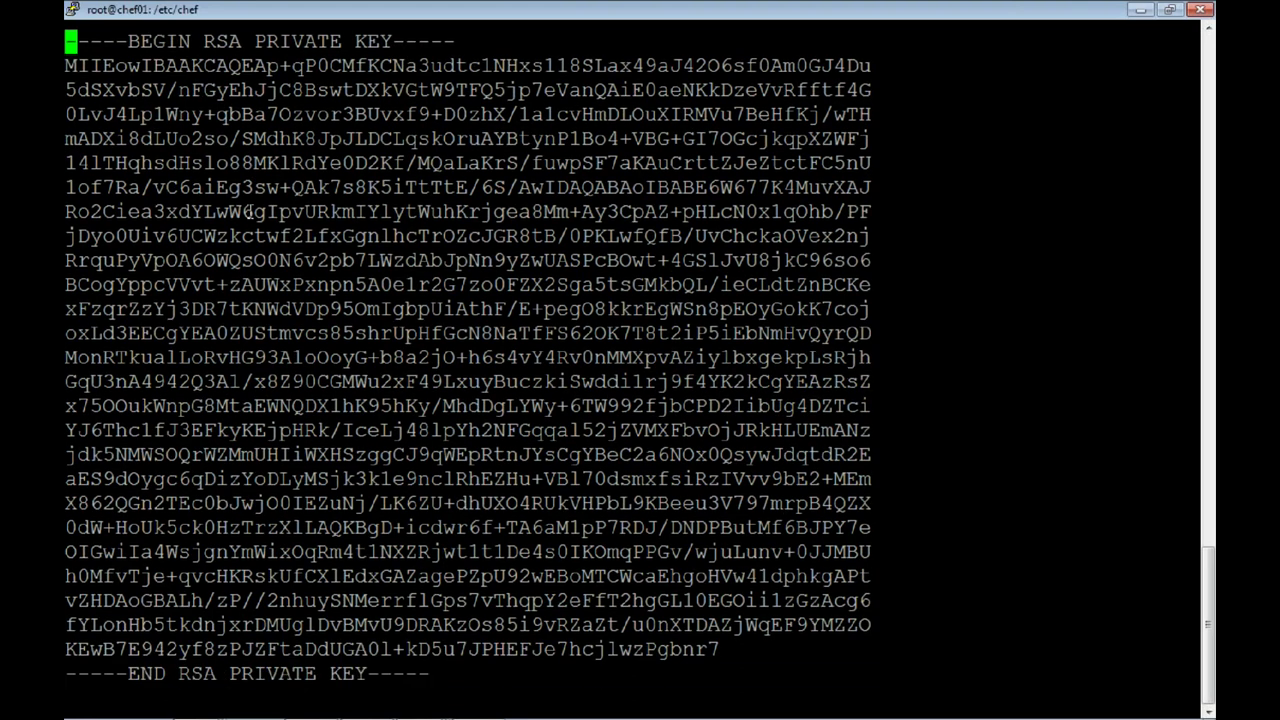
text(:wq)
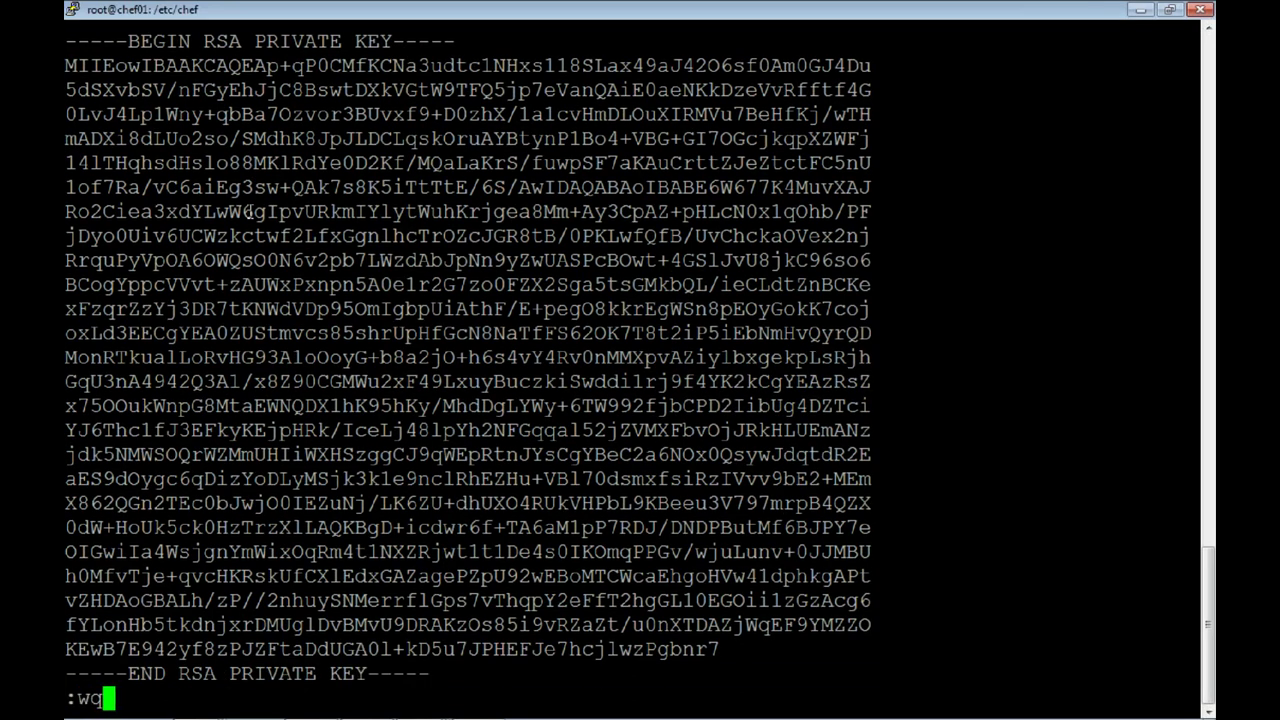
key(Return)
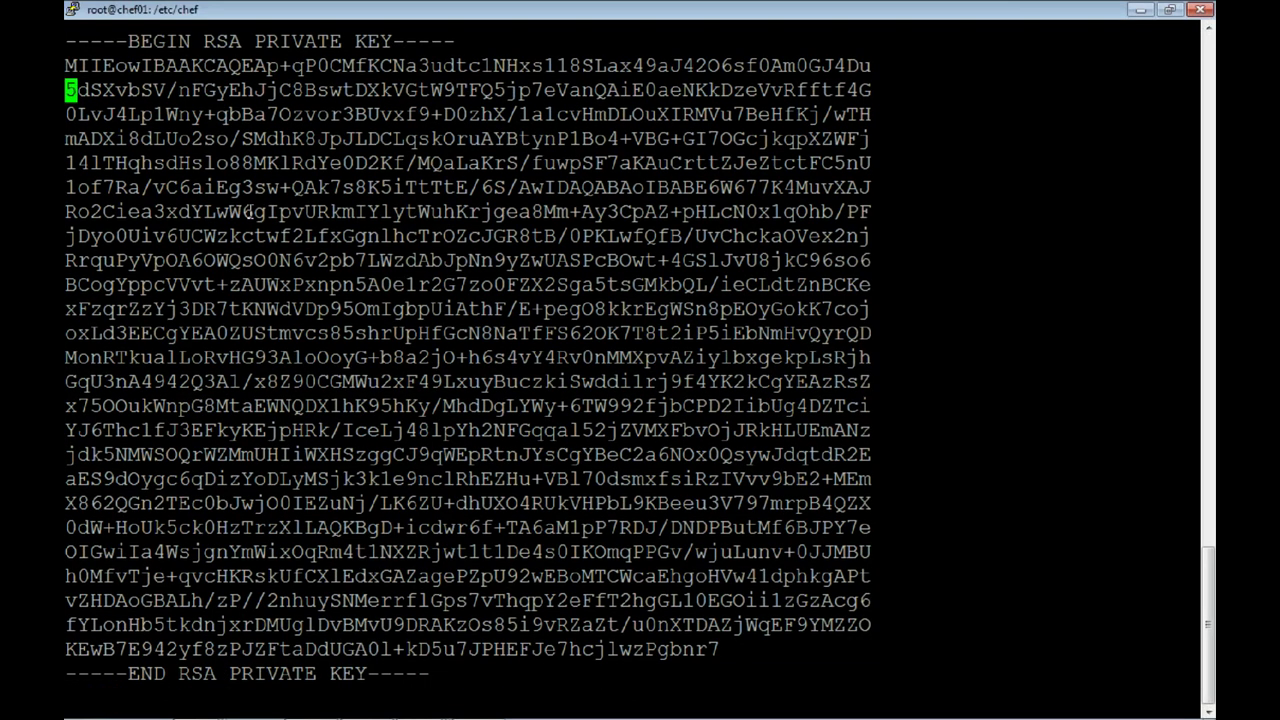
key(Right)
key(Right)
key(Right)
key(Return)
key(Up)
key(Up)
key(O)
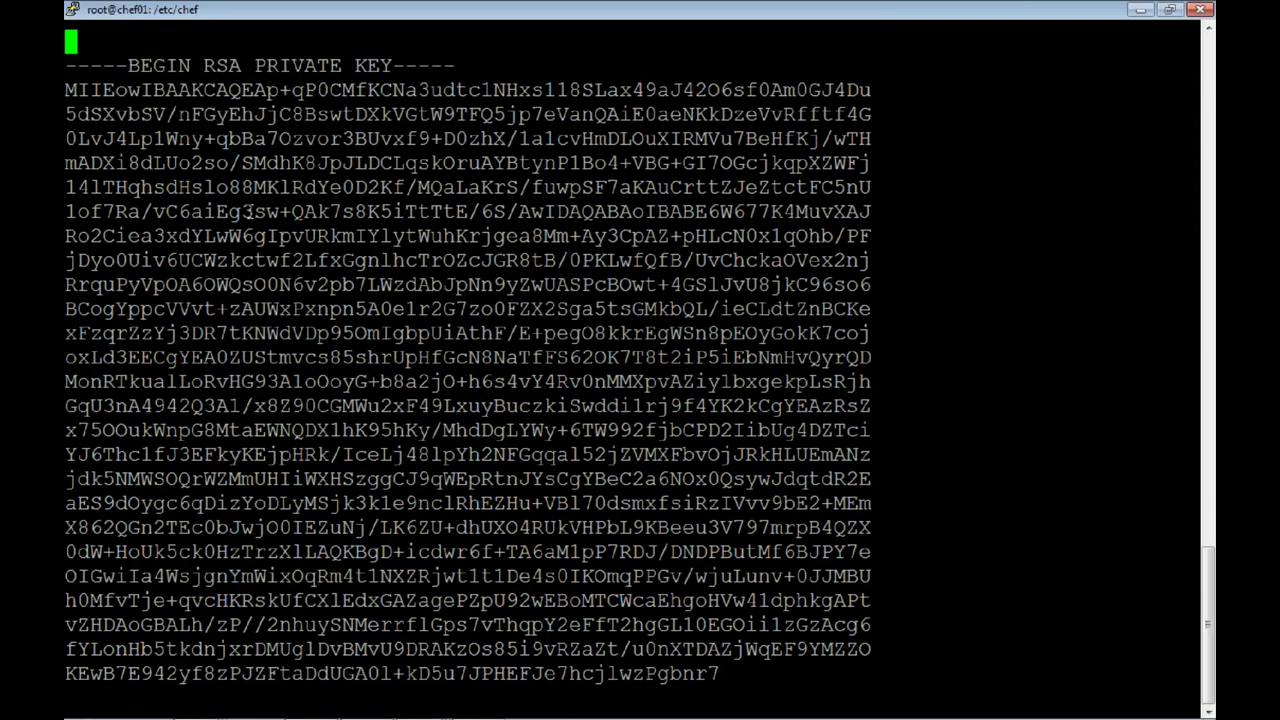
key(Escape)
key(u)
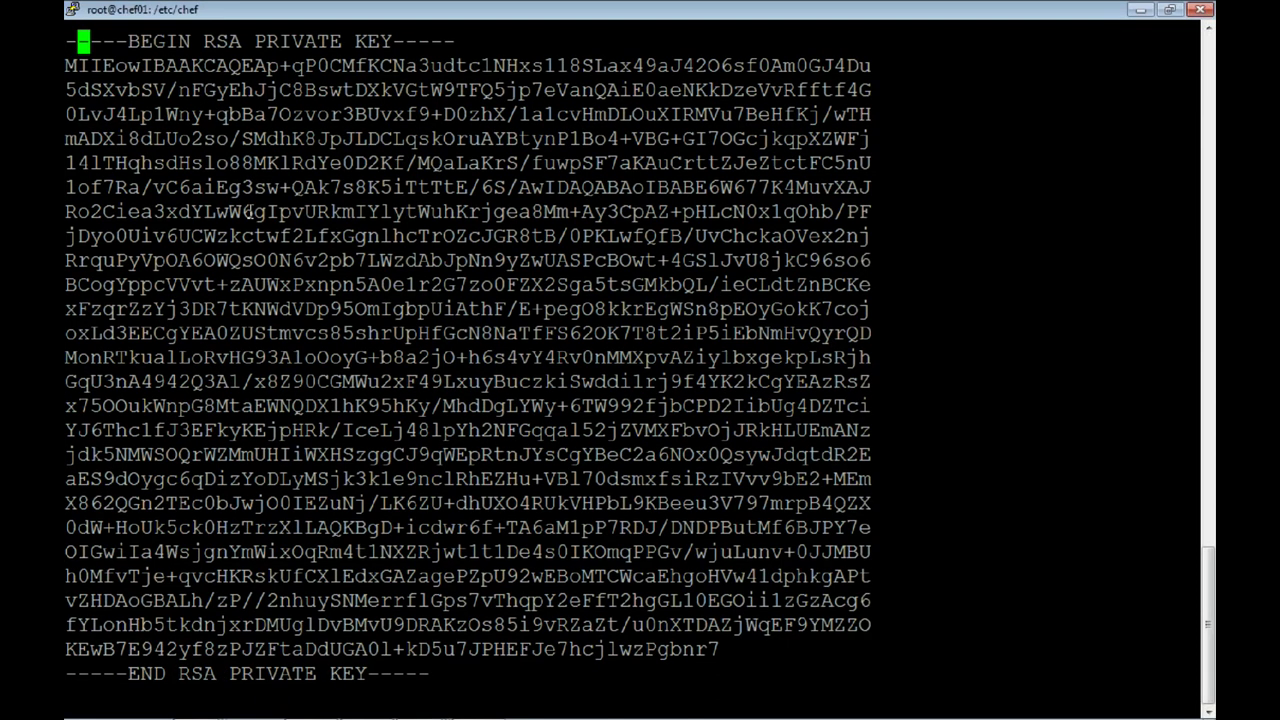
Quit vim on validation.pem and list the files in /etc/chef.
key(dollar)
key(Down)
key(Down)
text(:q!)
key(Return)
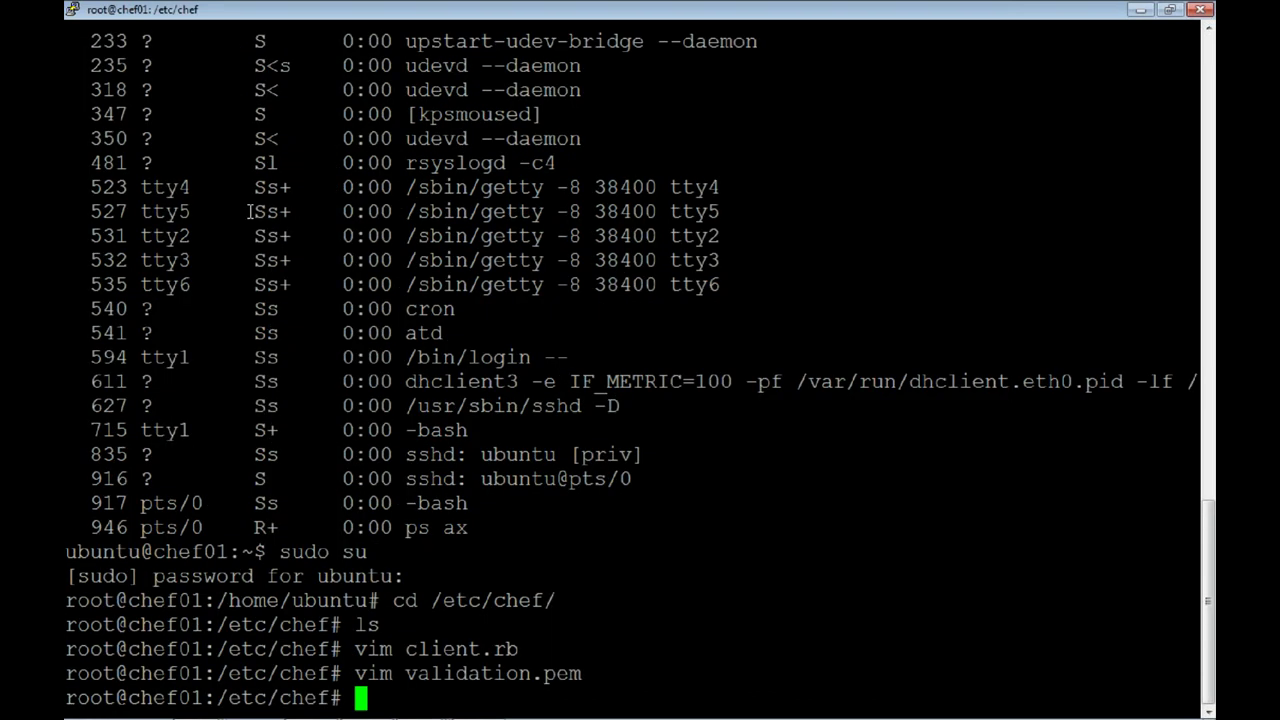
text(ls)
key(Return)
Open a new file first-boot.json in vim in /etc/chef and enter insert mode.
text(v)
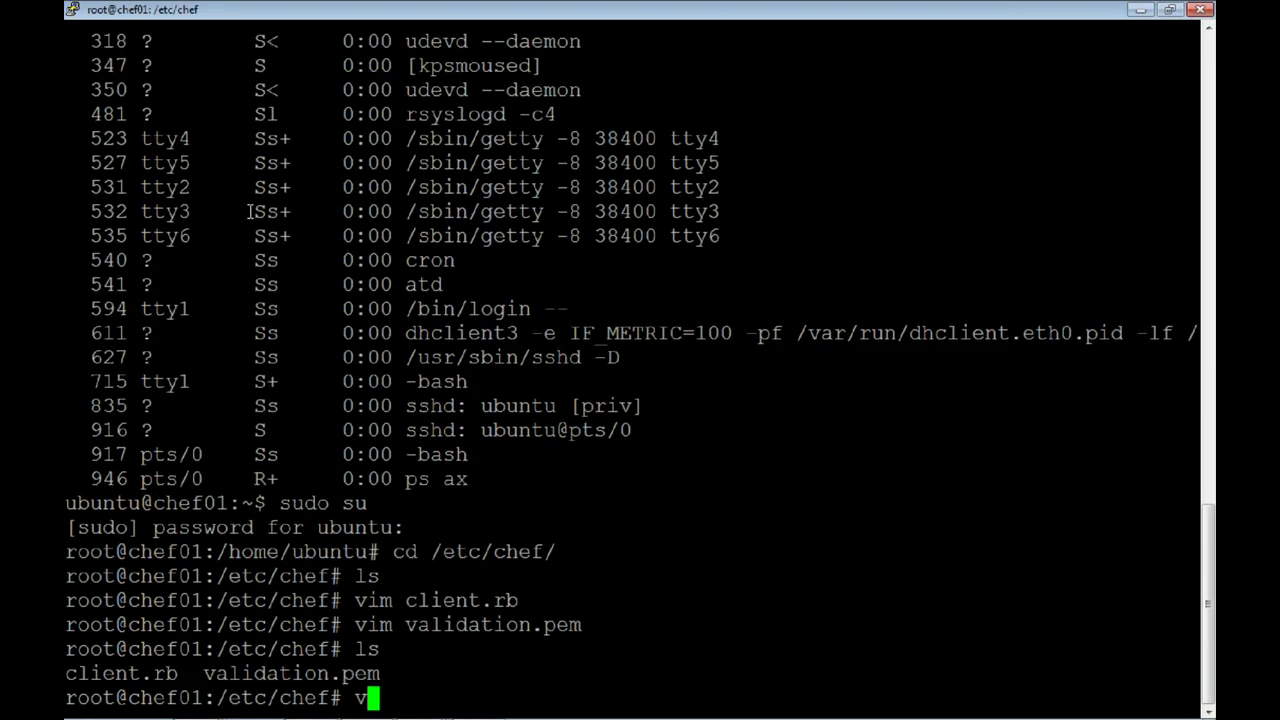
text(im f)
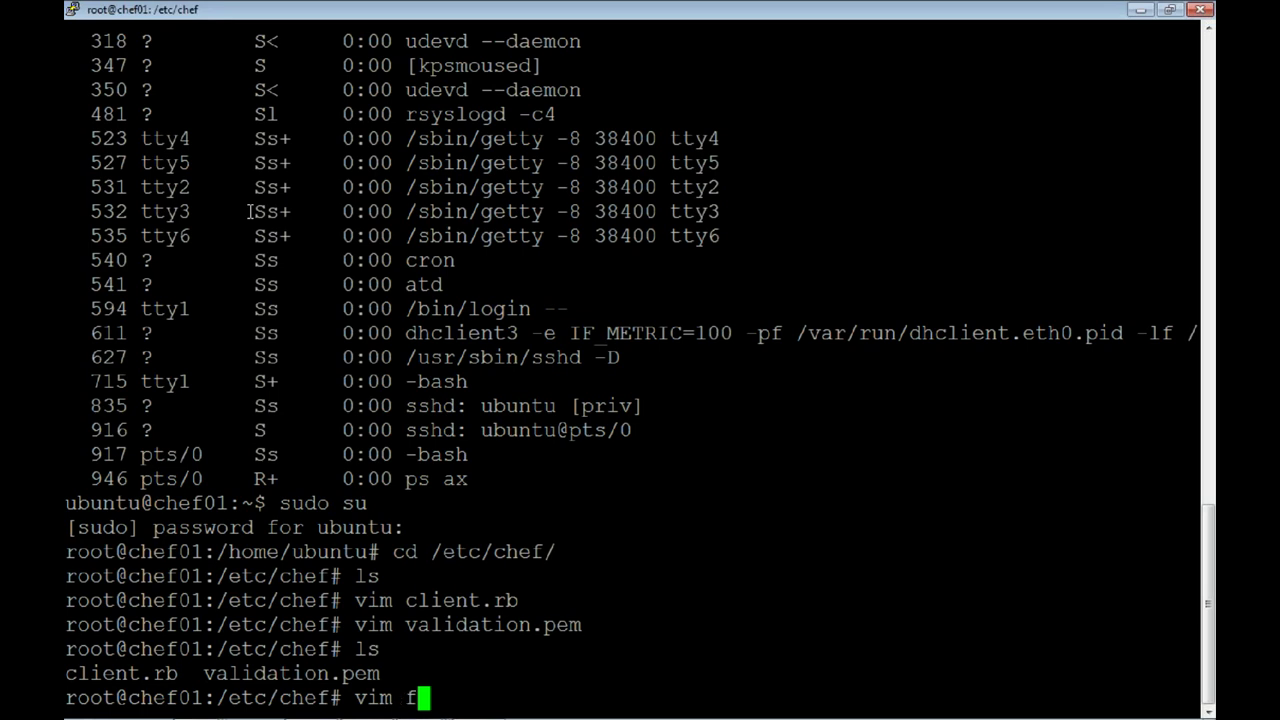
text(irst-boot)
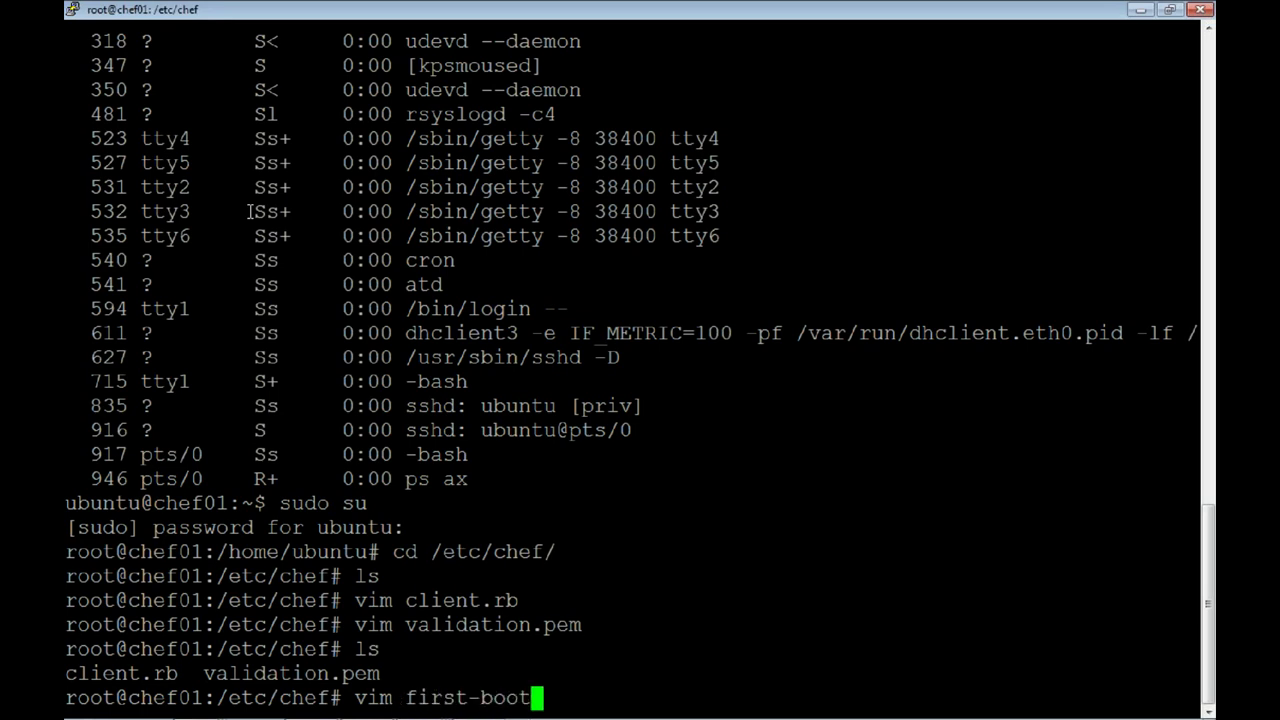
text(.json)
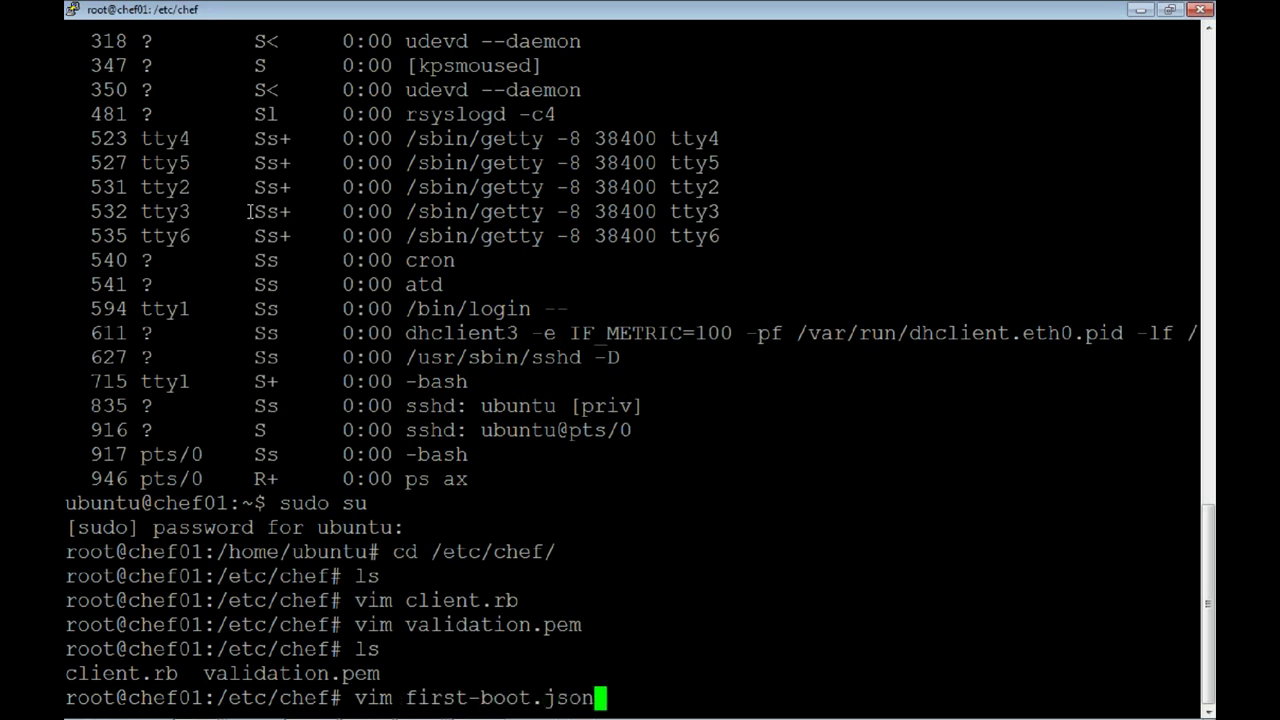
key(Return)
key(i)
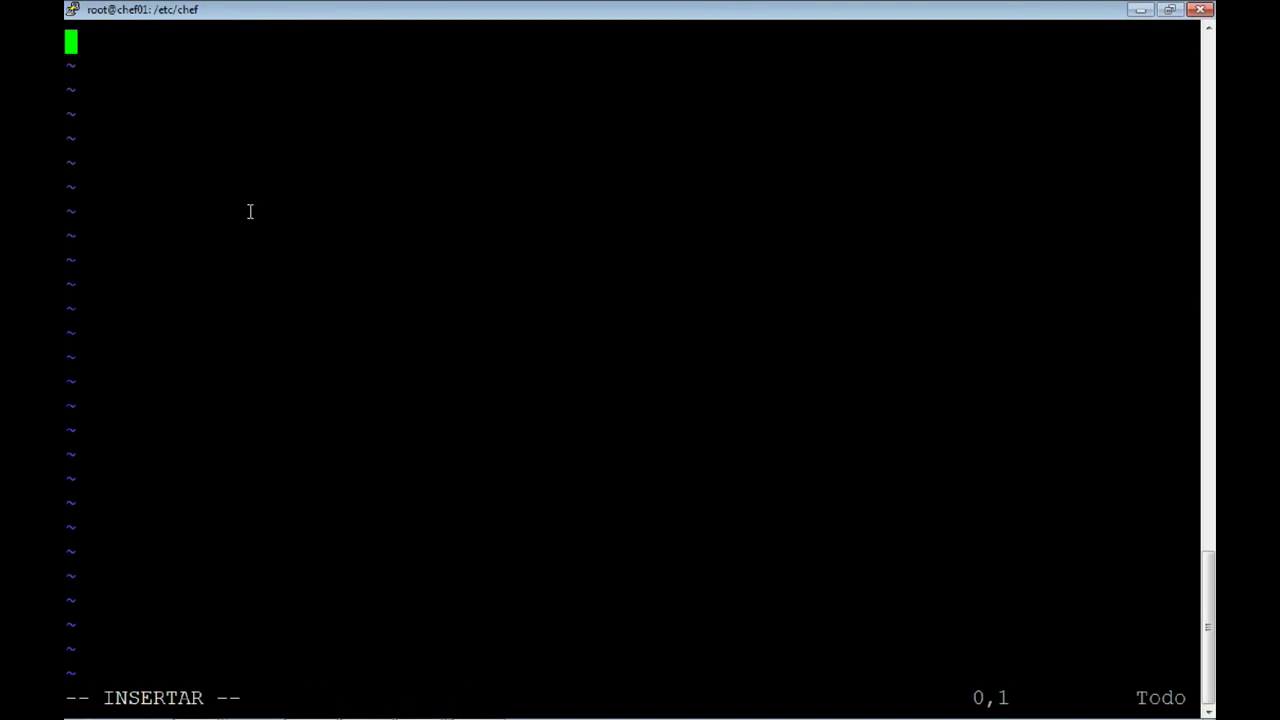
Switch to the chef-talk terminal and quit vim on the validator key file.
key(alt+Tab)
key(alt+Tab)
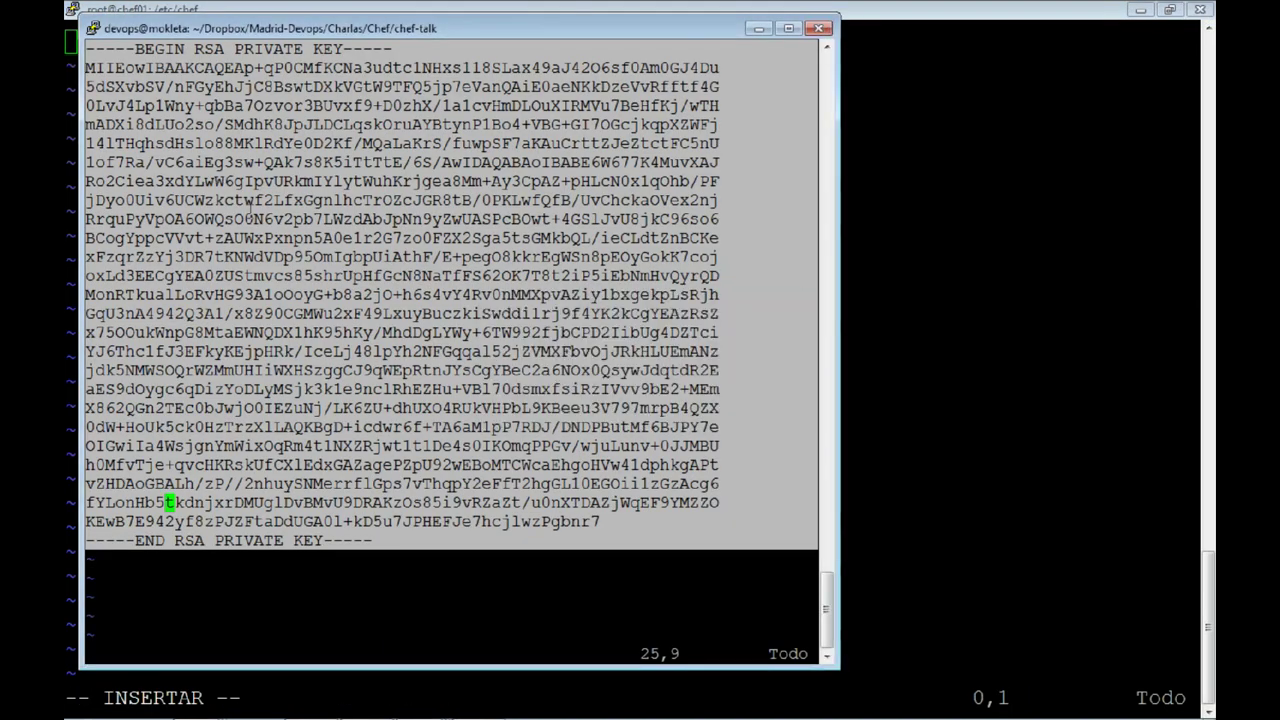
text(:q)
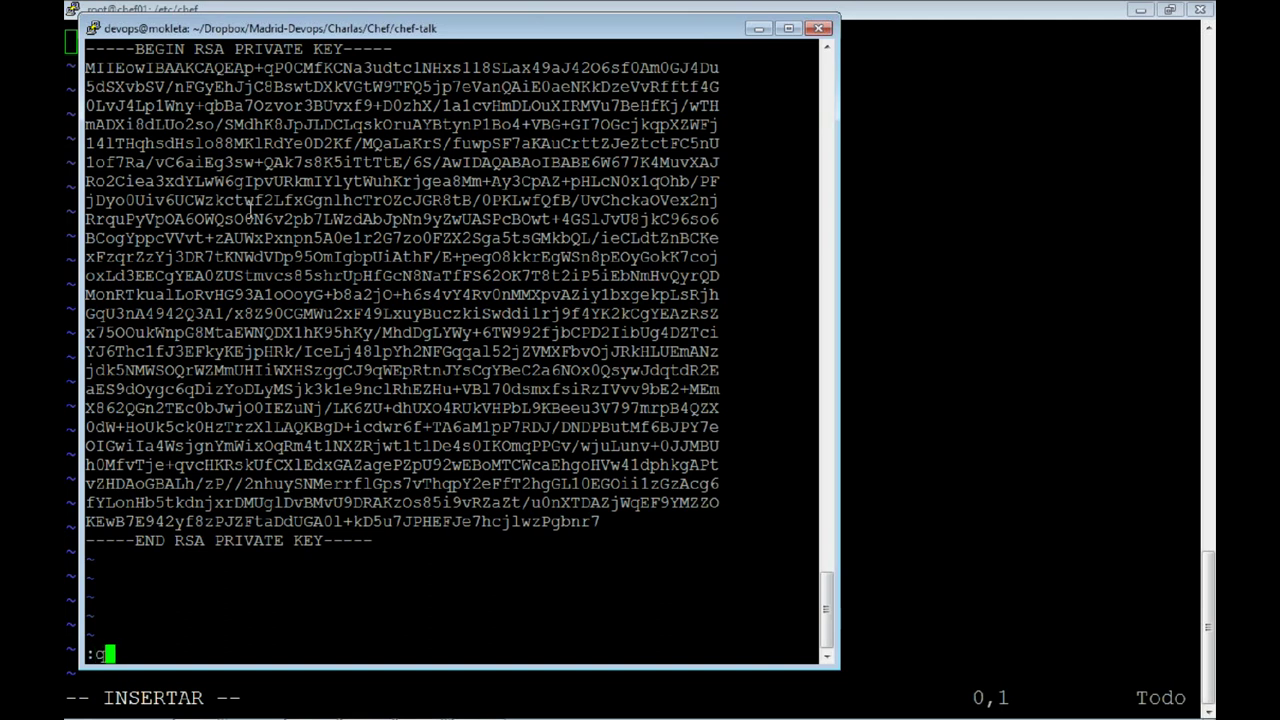
key(Return)
Open the template etc/chef/first-boot.json in vim in the chef-talk terminal.
text(vim)
key(Tab)
key(Tab)
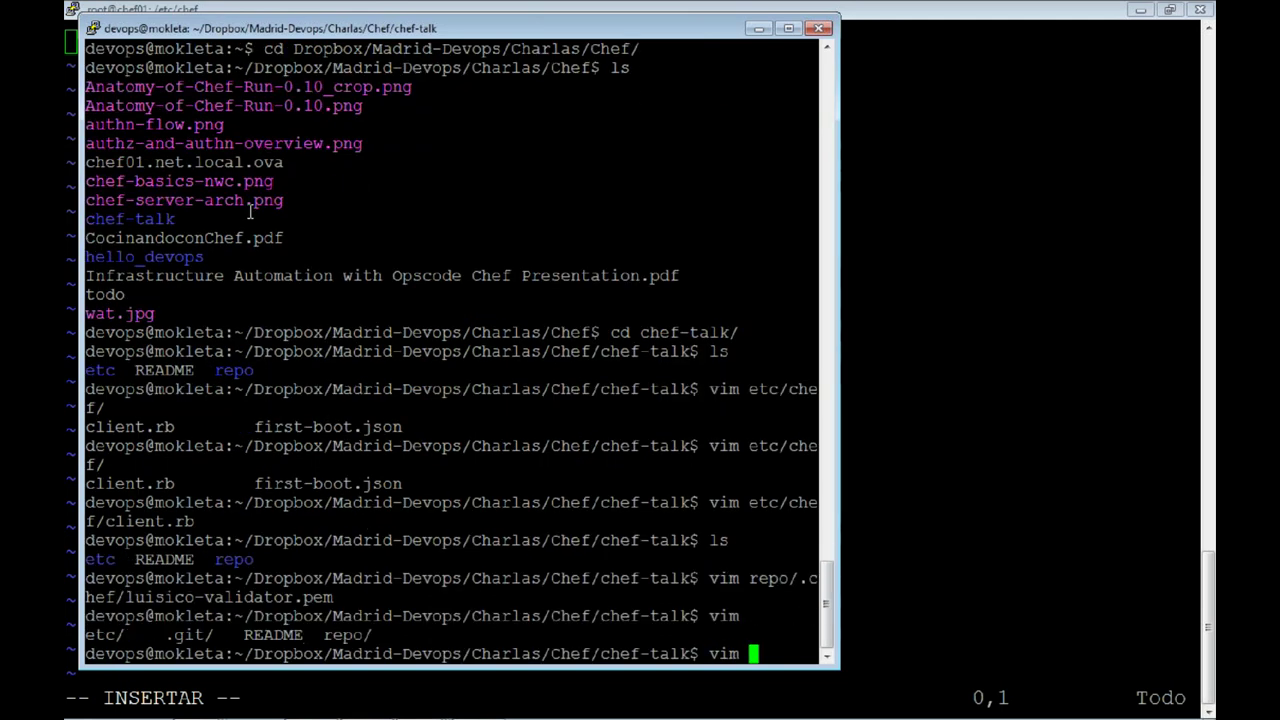
text(e)
key(Tab)
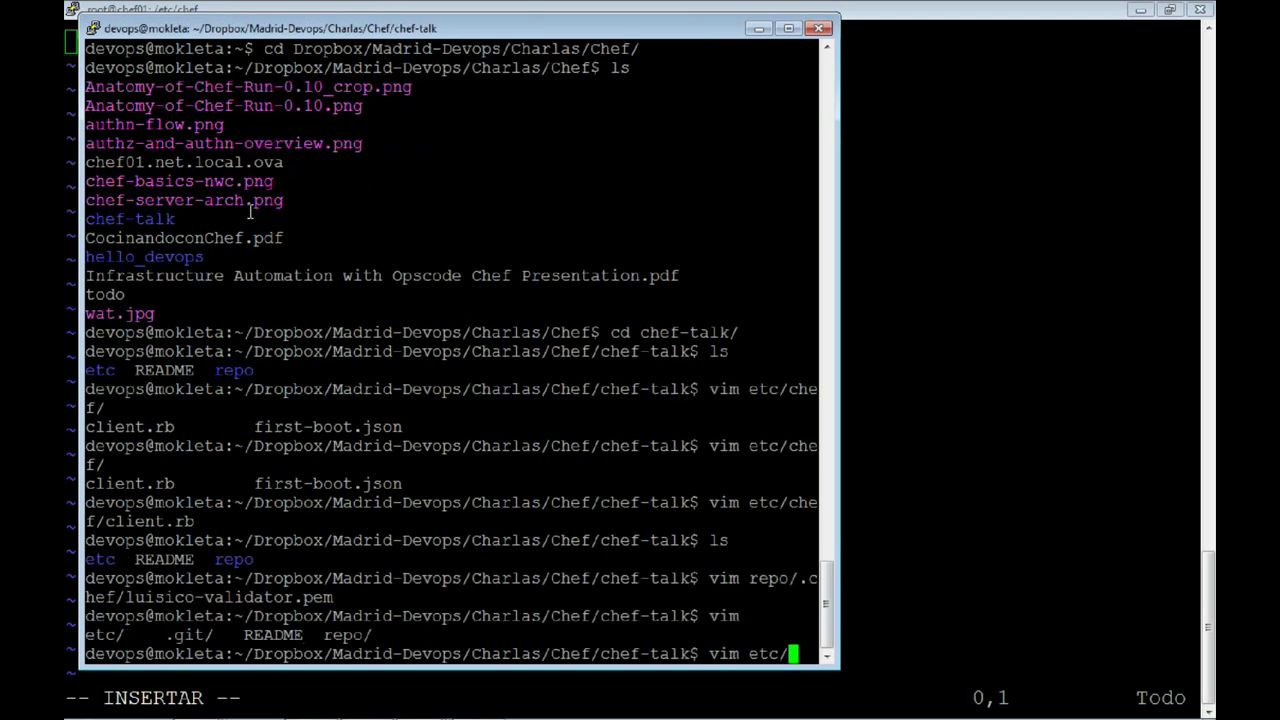
text(c)
key(Tab)
text(f)
key(Tab)
key(Return)
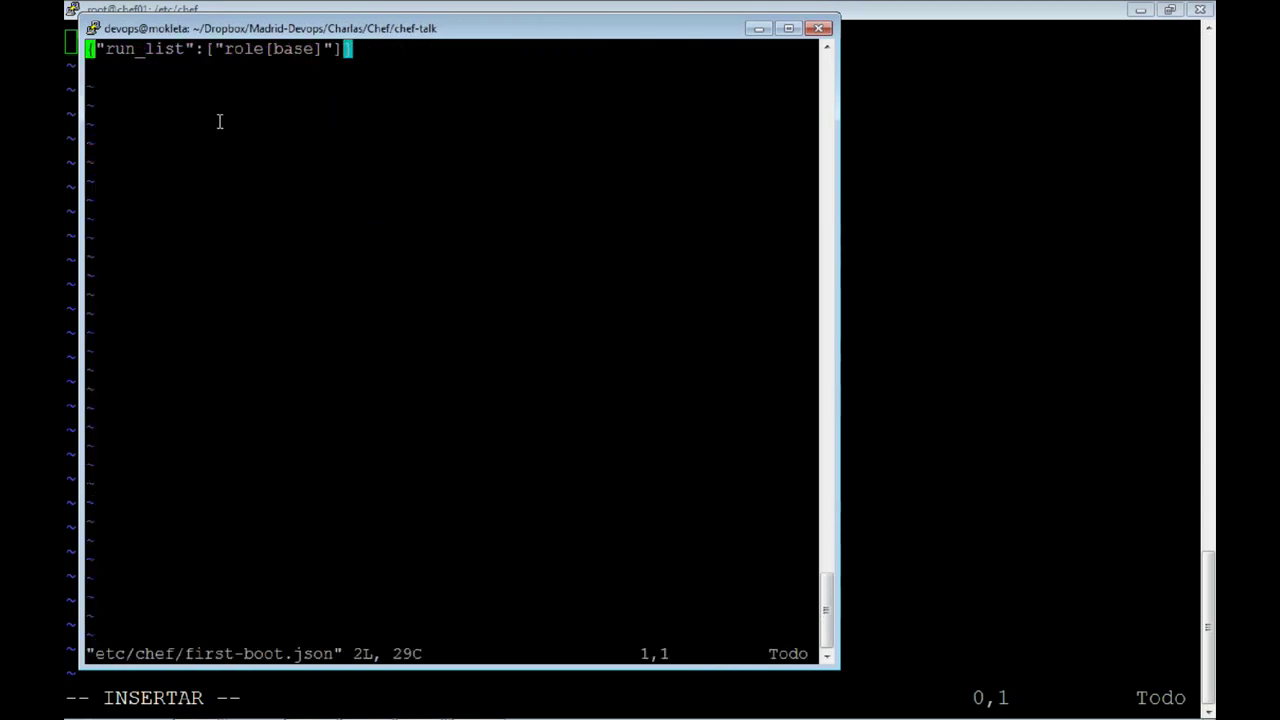
Copy the line {"run_list":["role[base]"]} into first-boot.json on chef01 and remove the extra blank line.
triple_click(227, 48)
key(alt+Tab)
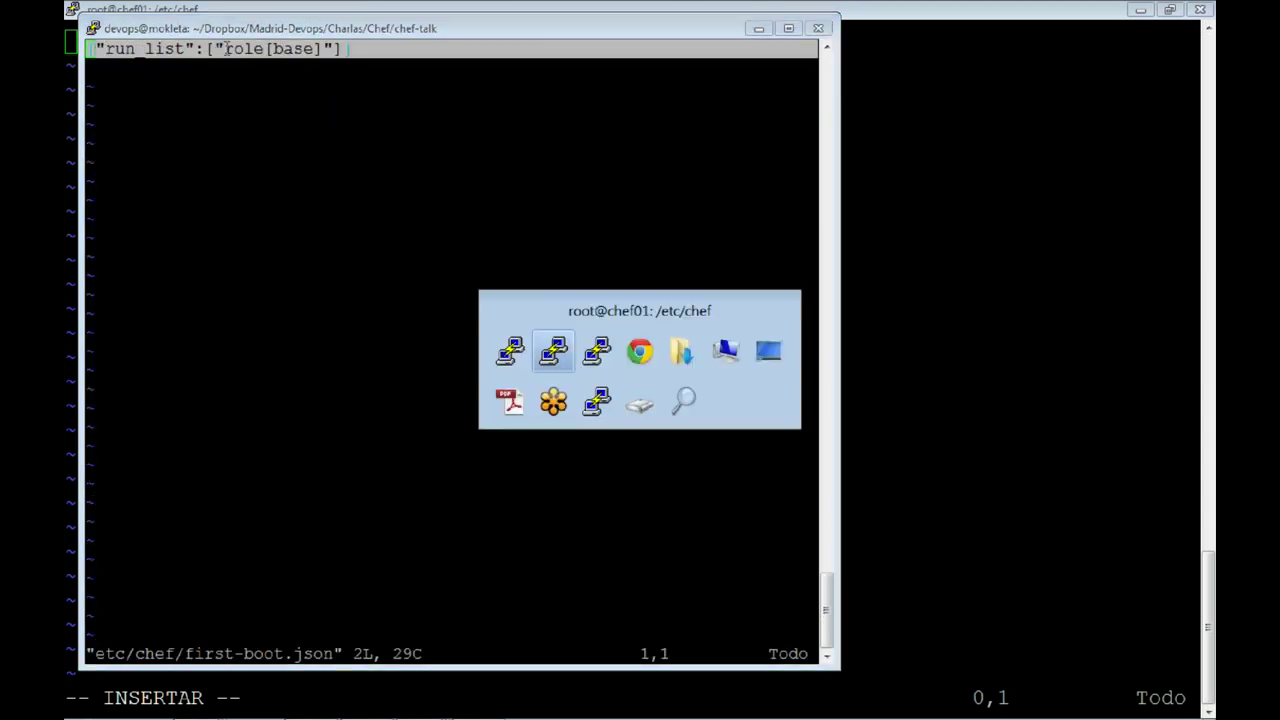
right_click(257, 251)
key(Escape)
key(d)
key(d)
Save first-boot.json, exit vim and list the files in /etc/chef.
key(l)
key(l)
key(l)
key(l)
key(l)
key(l)
key(l)
text(:wq)
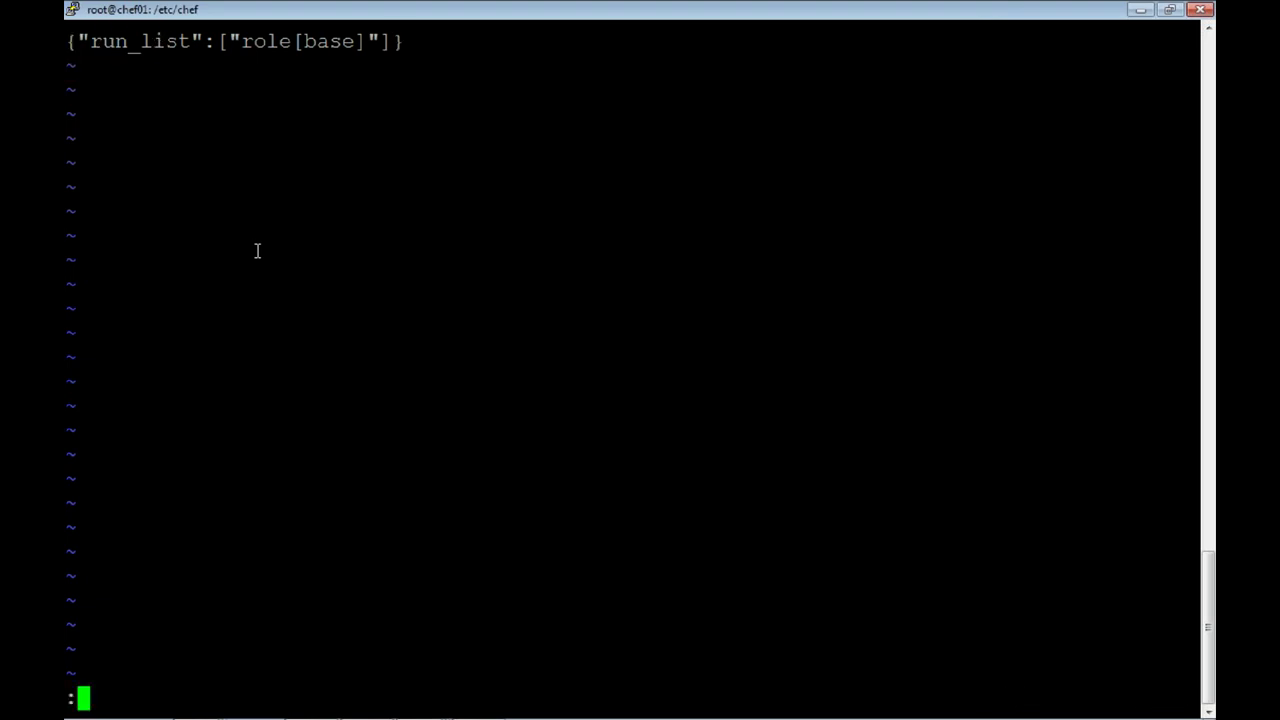
key(Return)
text(ls)
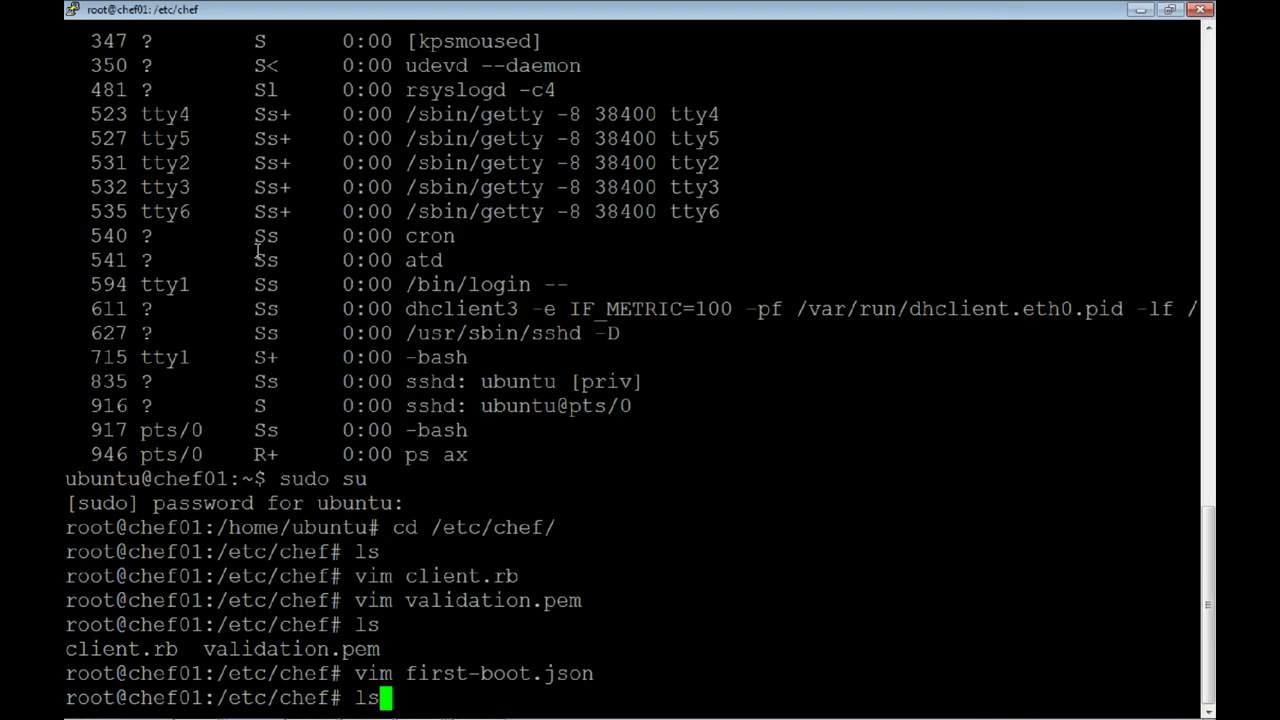
key(Return)
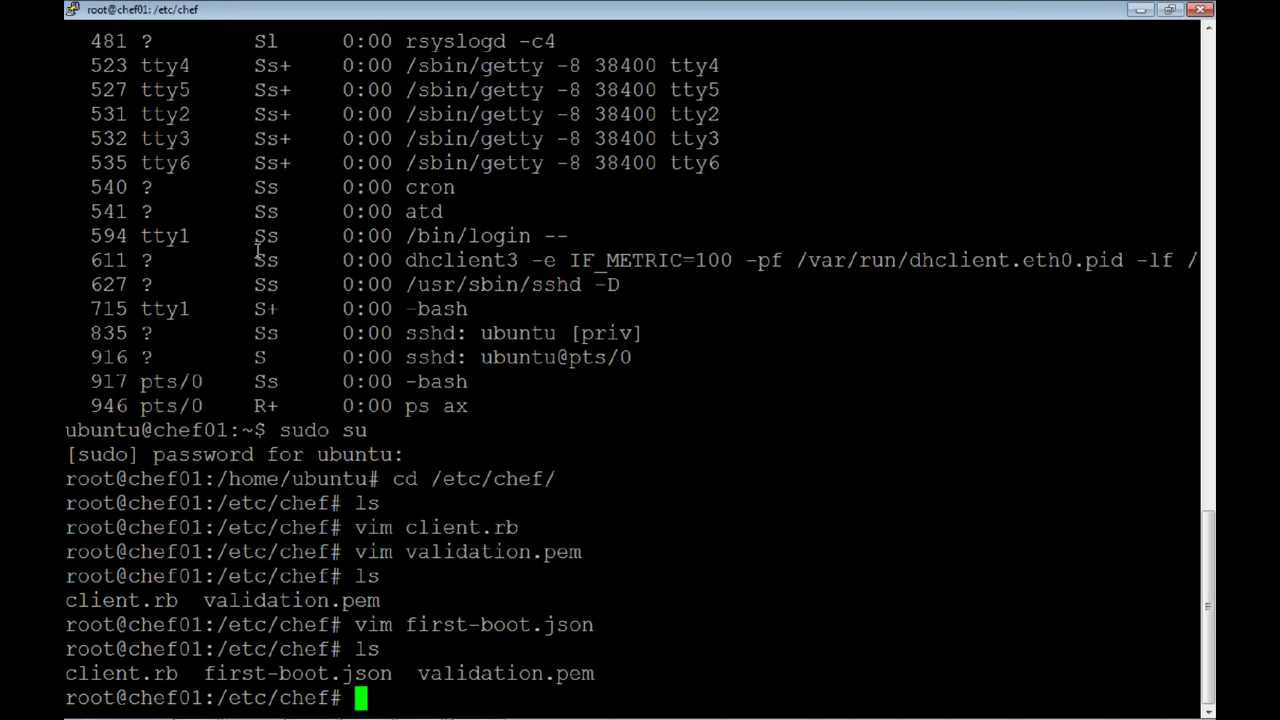
Run chef-client -j first-boot.json on chef01 and let the first Chef run finish.
text(chef/c)
key(BackSpace)
key(BackSpace)
text(-client -j first-boot.json)
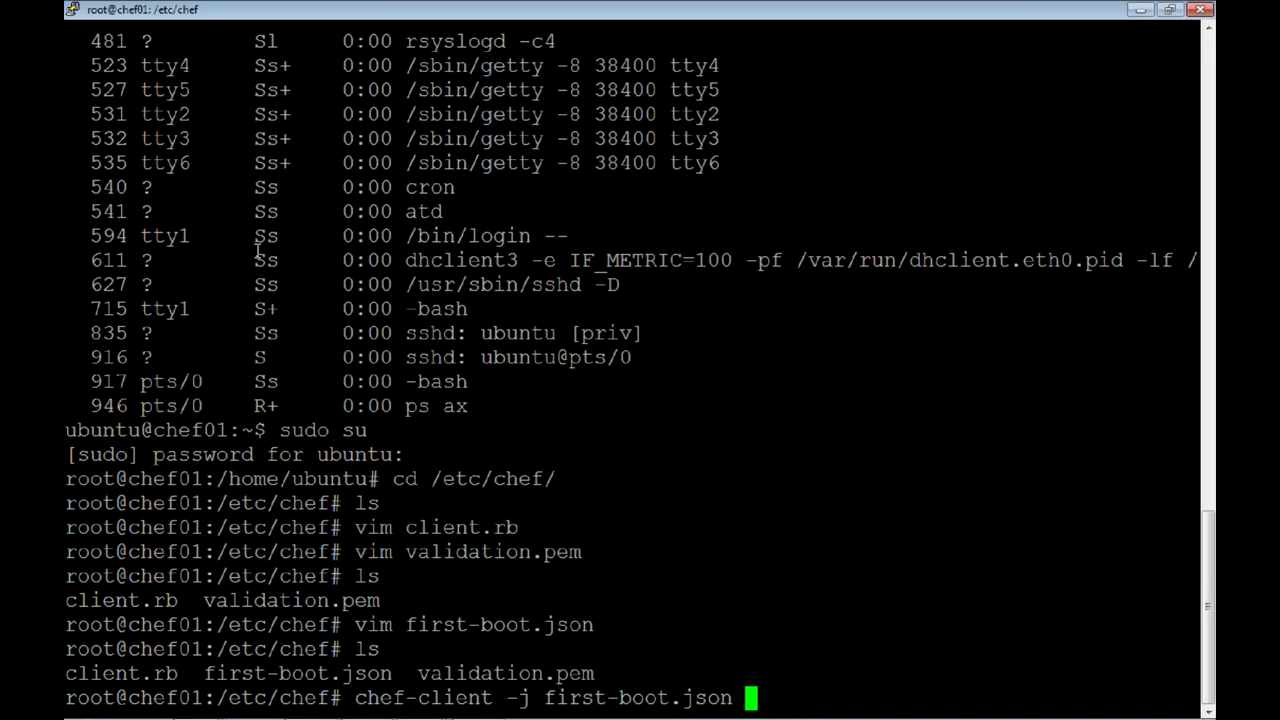
key(Return)
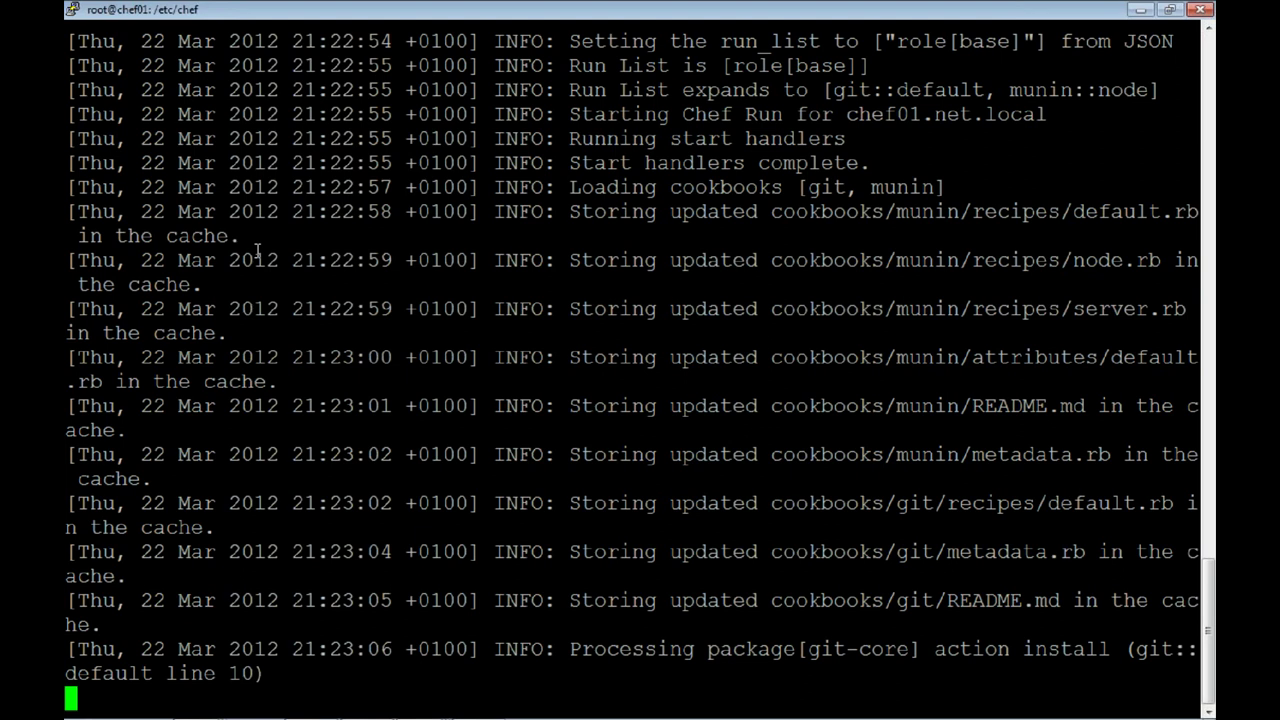
key(Return)
key(Return)
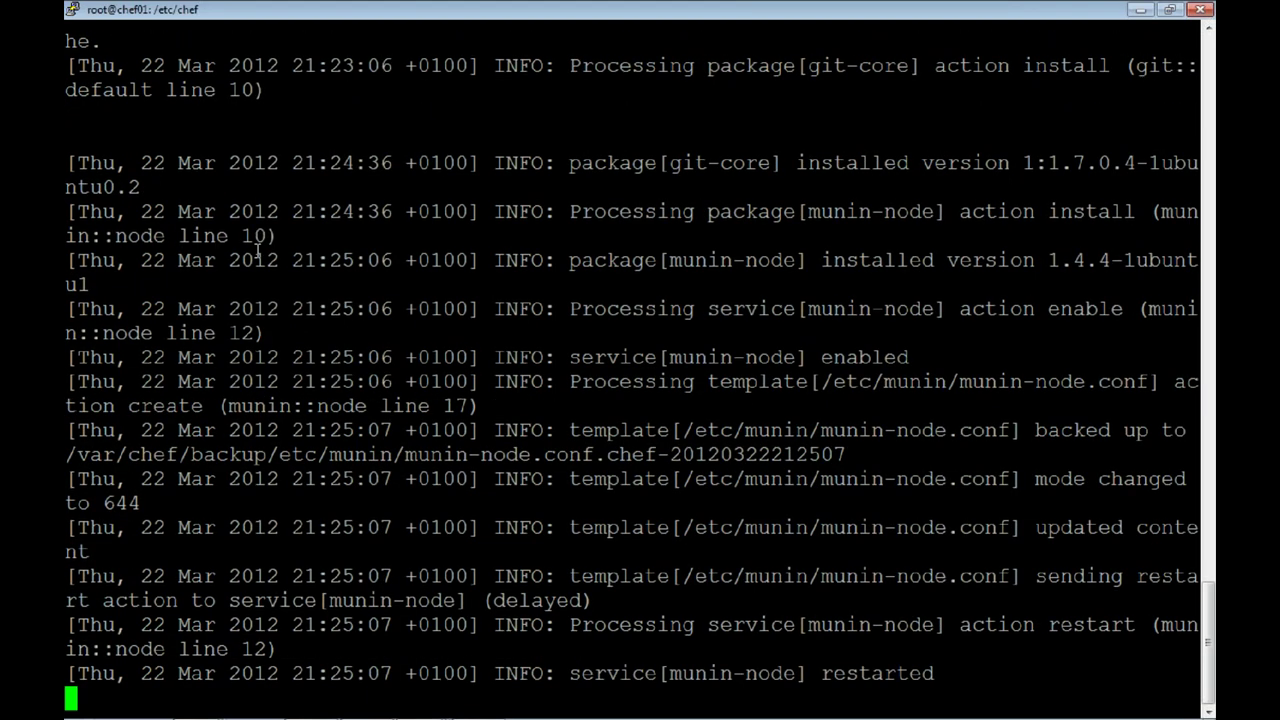
key(Return)
key(Return)
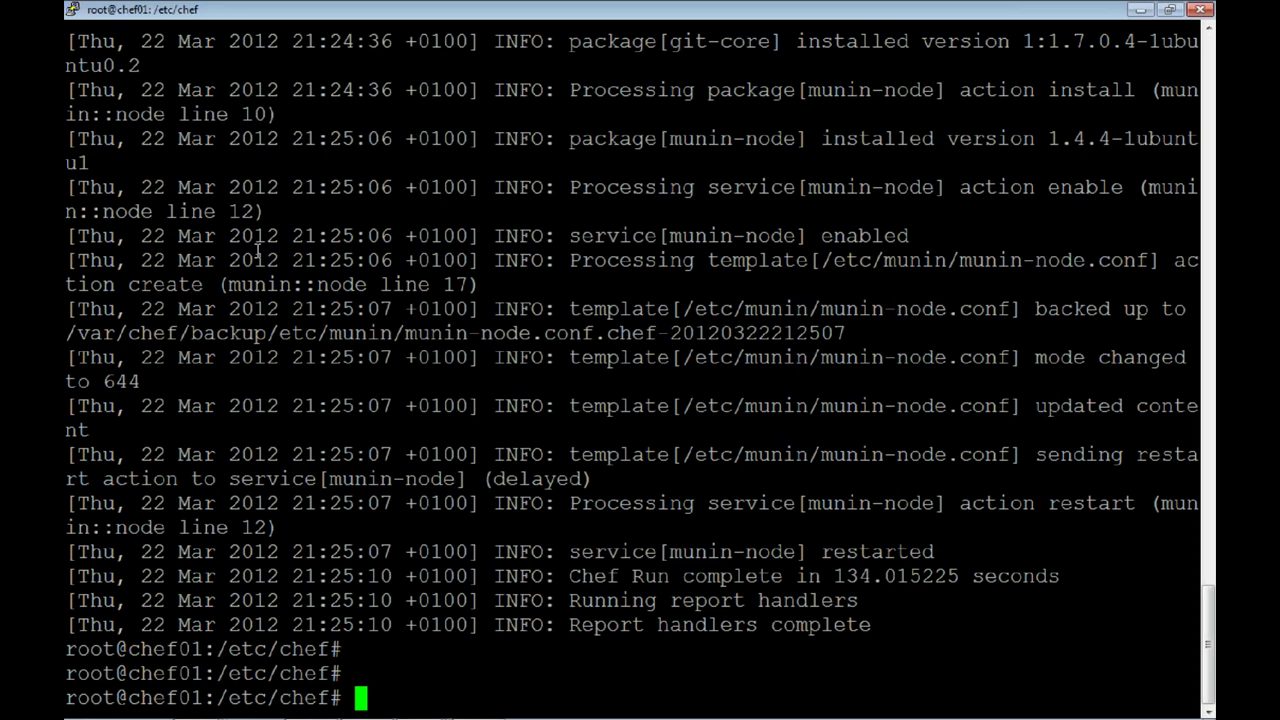
Run chef-client -j first-boot.json two more times on the already configured node.
text(chef-client -j first-boot.json)
key(Return)
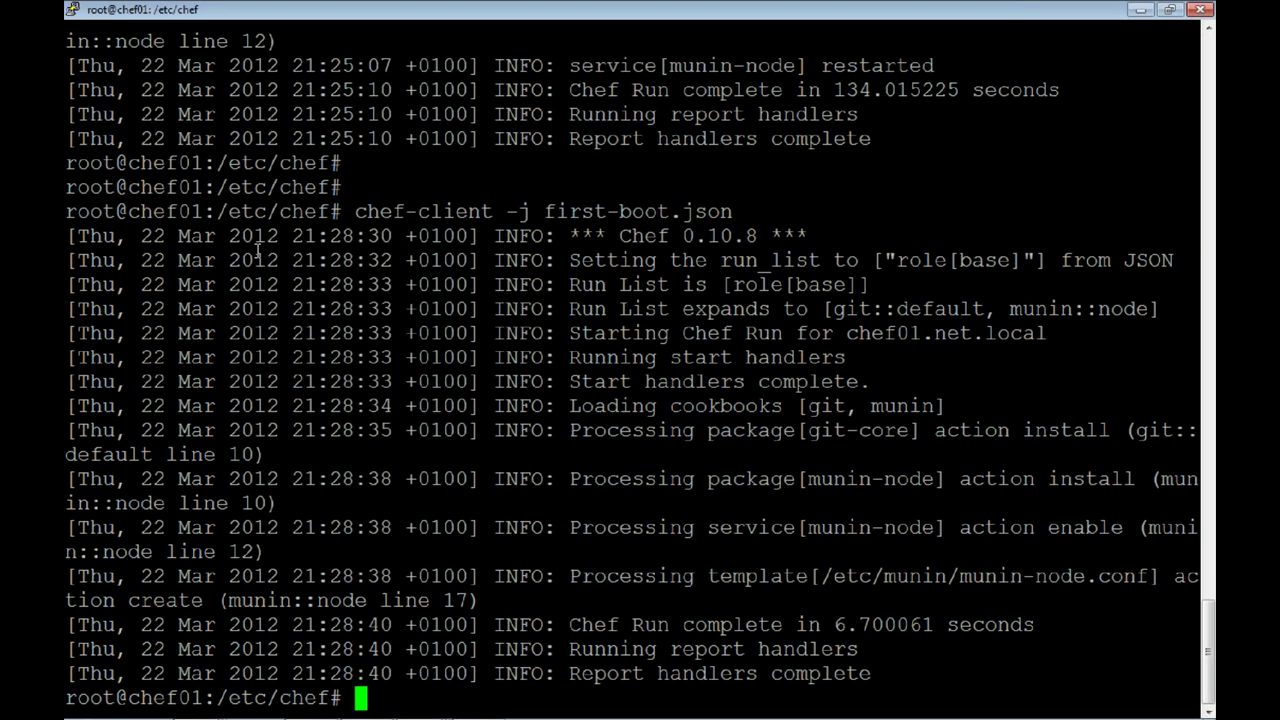
key(Up)
key(Return)
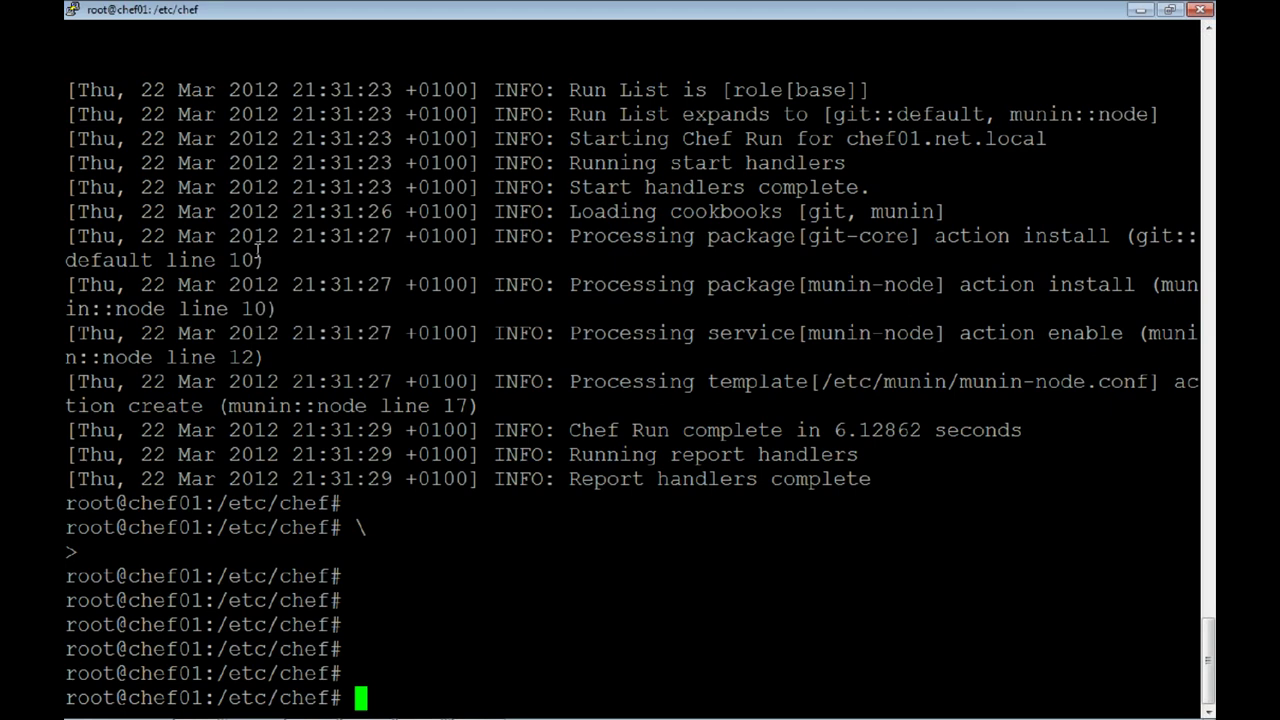
Run chef-client -j first-boot.json again with the log level set to debug (-l debug).
text(\)
key(Up)
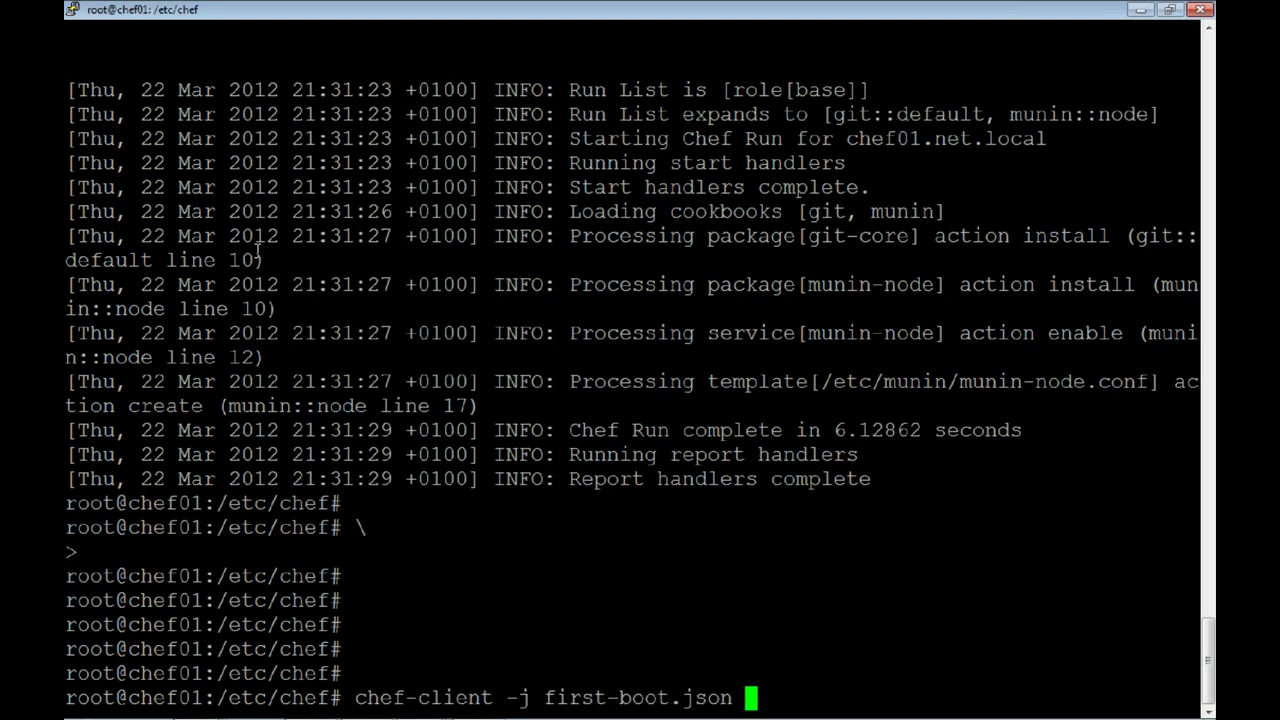
text(-l debu)
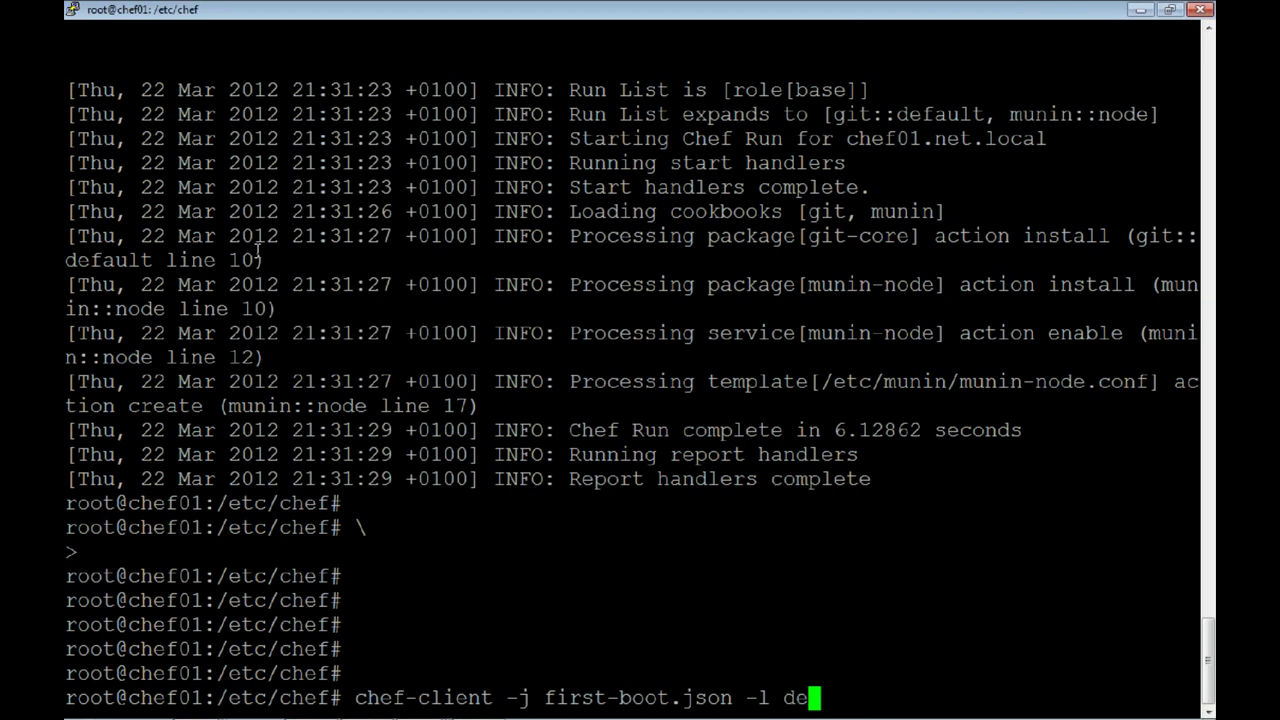
text(g)
key(Return)
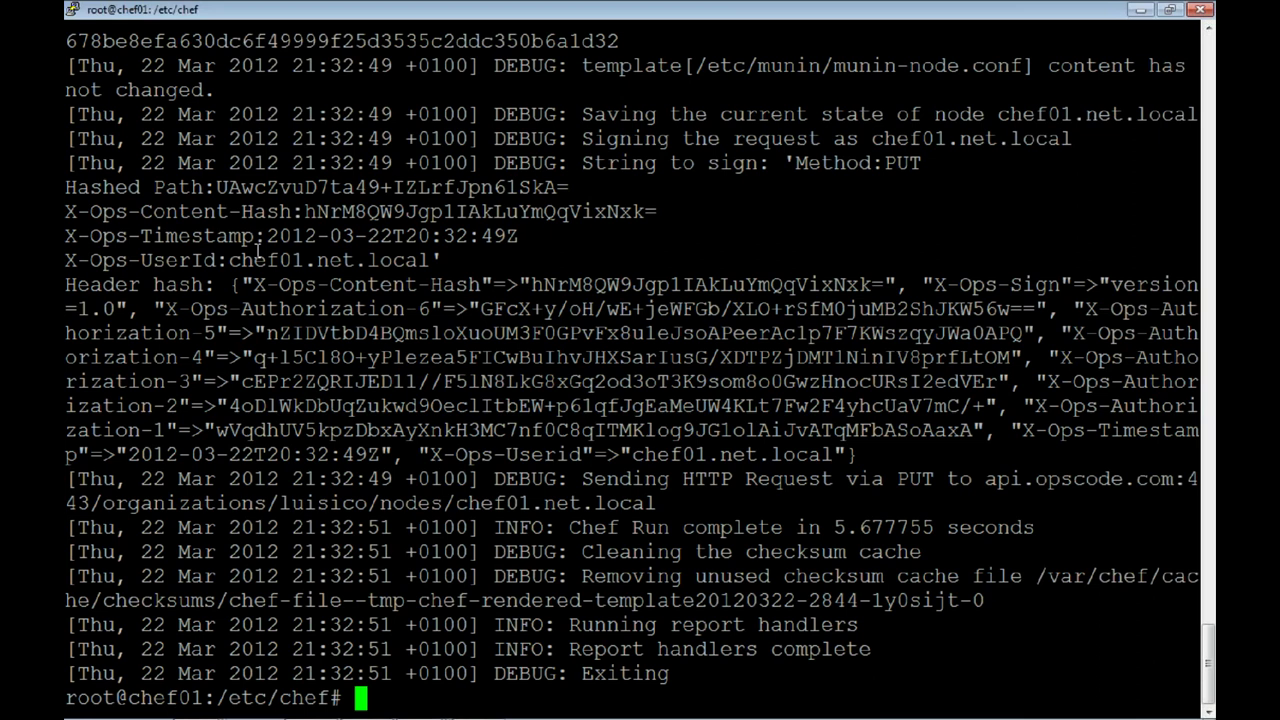
Review the debug output of the last chef-client run, including the munin-node service and template entries.
scroll(258, 252, up, 5)
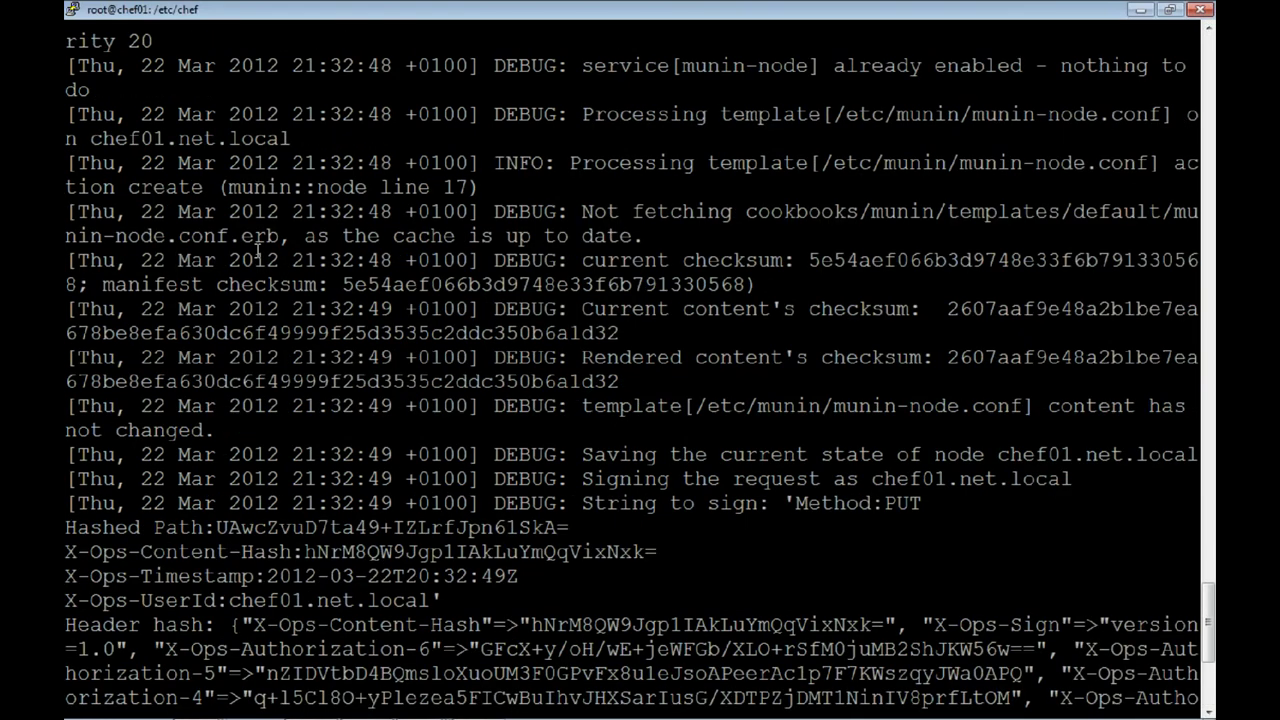
scroll(258, 252, up, 5)
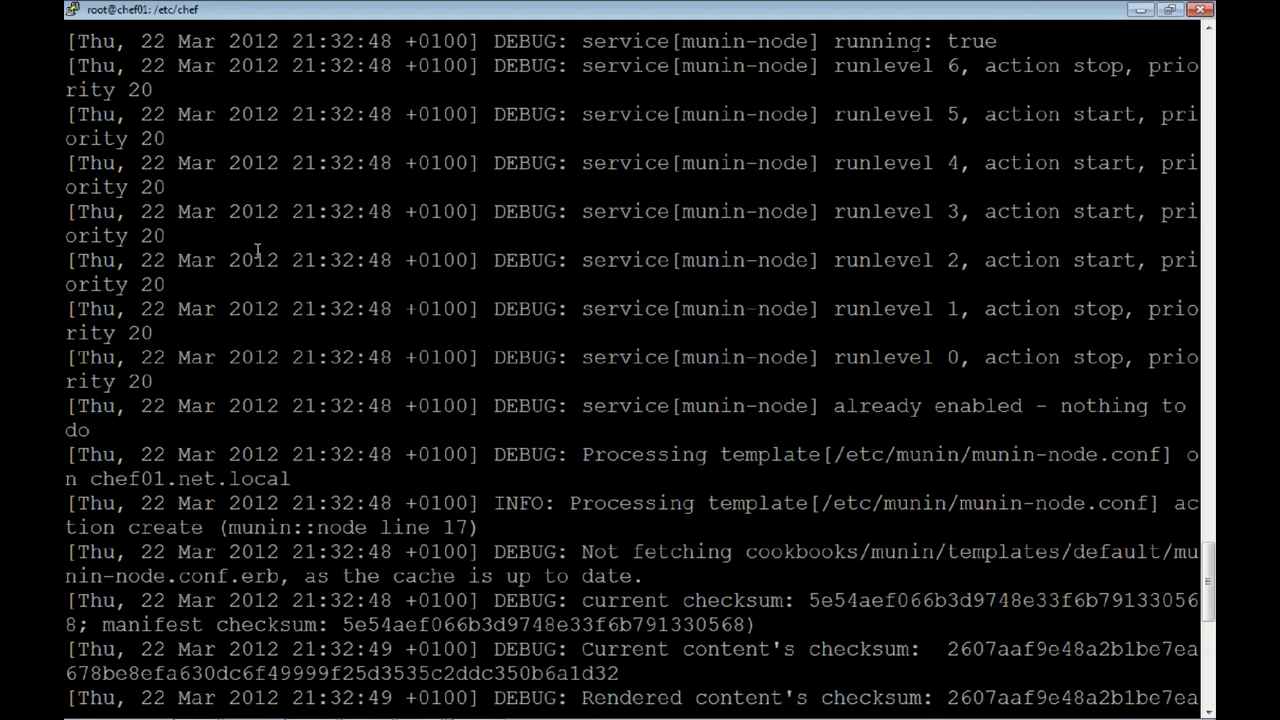
scroll(258, 252, up, 10)
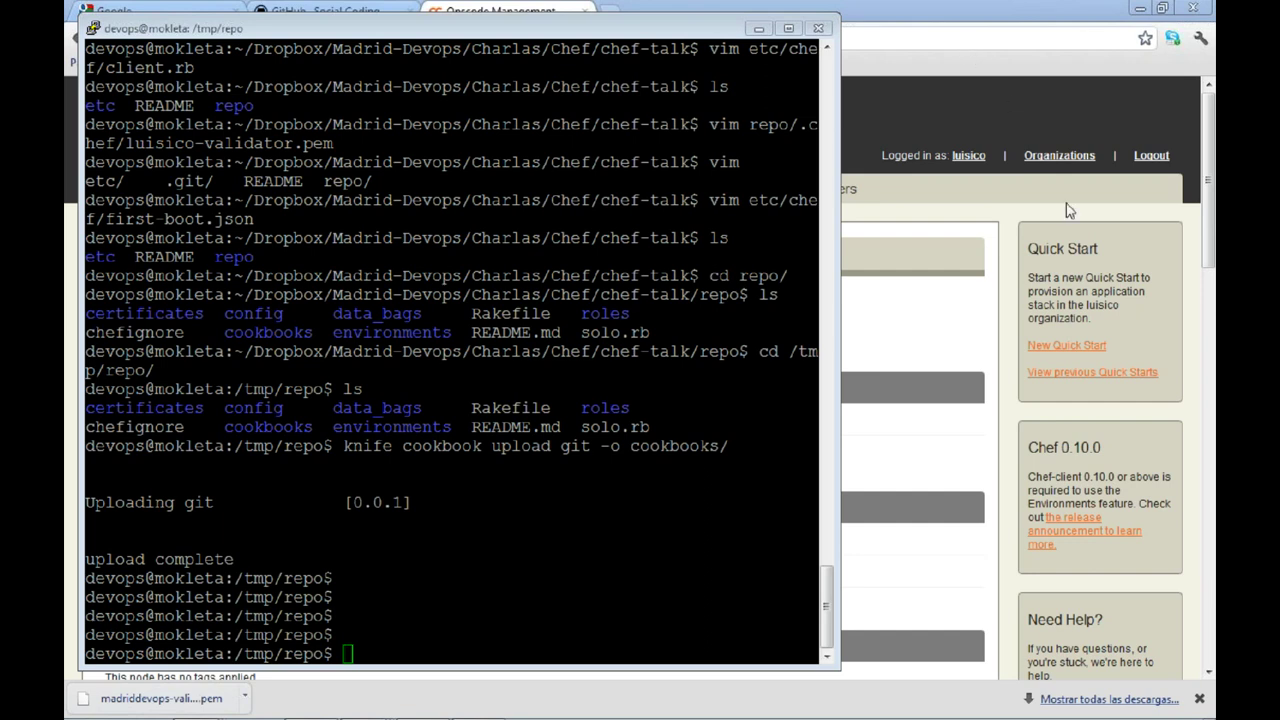
Upload the base role to Hosted Chef from /tmp/repo in the devops terminal with knife role from file roles/base.rb.
click(710, 262)
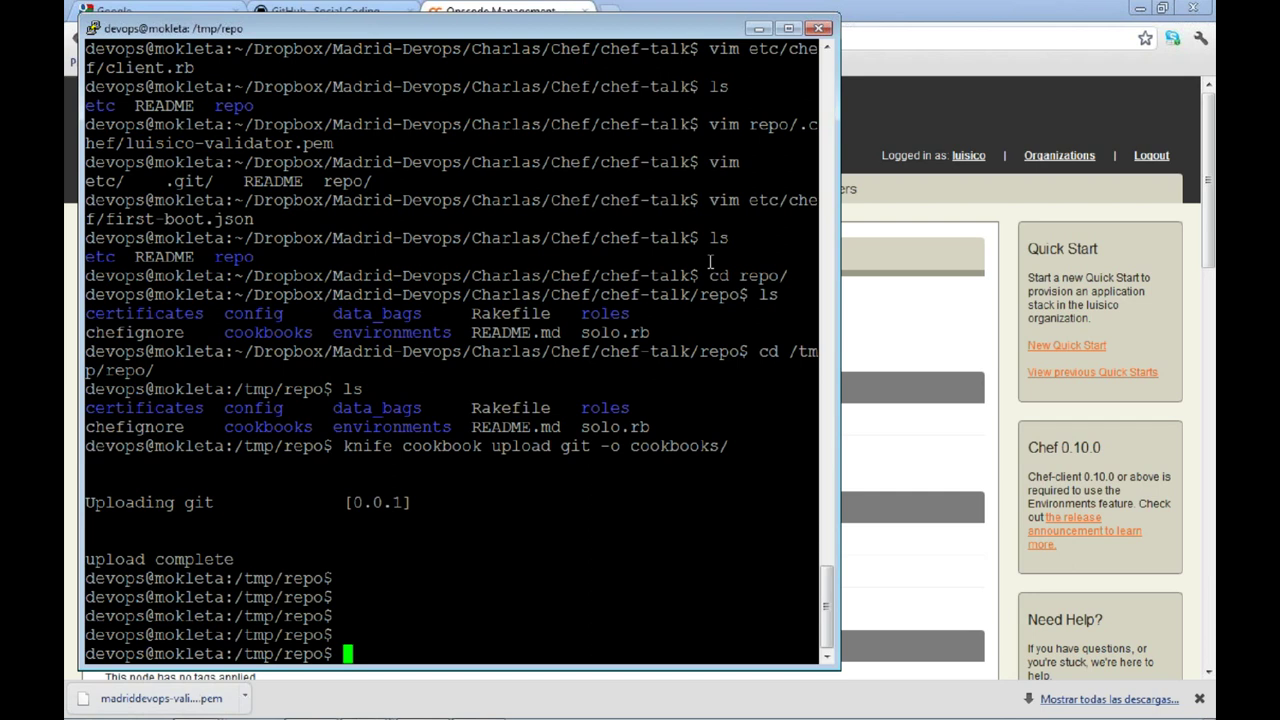
key(Up)
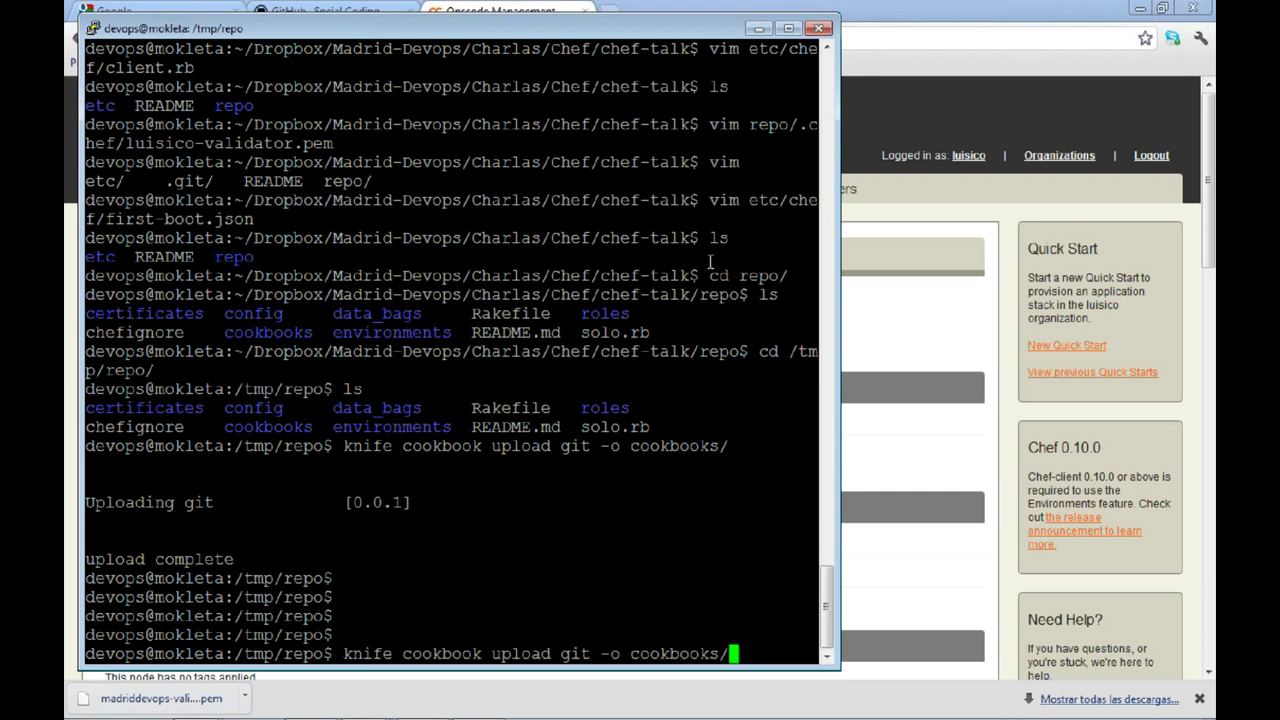
key(BackSpace)
key(BackSpace)
key(BackSpace)
key(BackSpace)
key(BackSpace)
key(BackSpace)
key(BackSpace)
key(BackSpace)
key(BackSpace)
key(BackSpace)
key(BackSpace)
key(BackSpace)
key(BackSpace)
key(BackSpace)
key(BackSpace)
key(BackSpace)
key(BackSpace)
key(BackSpace)
key(BackSpace)
key(BackSpace)
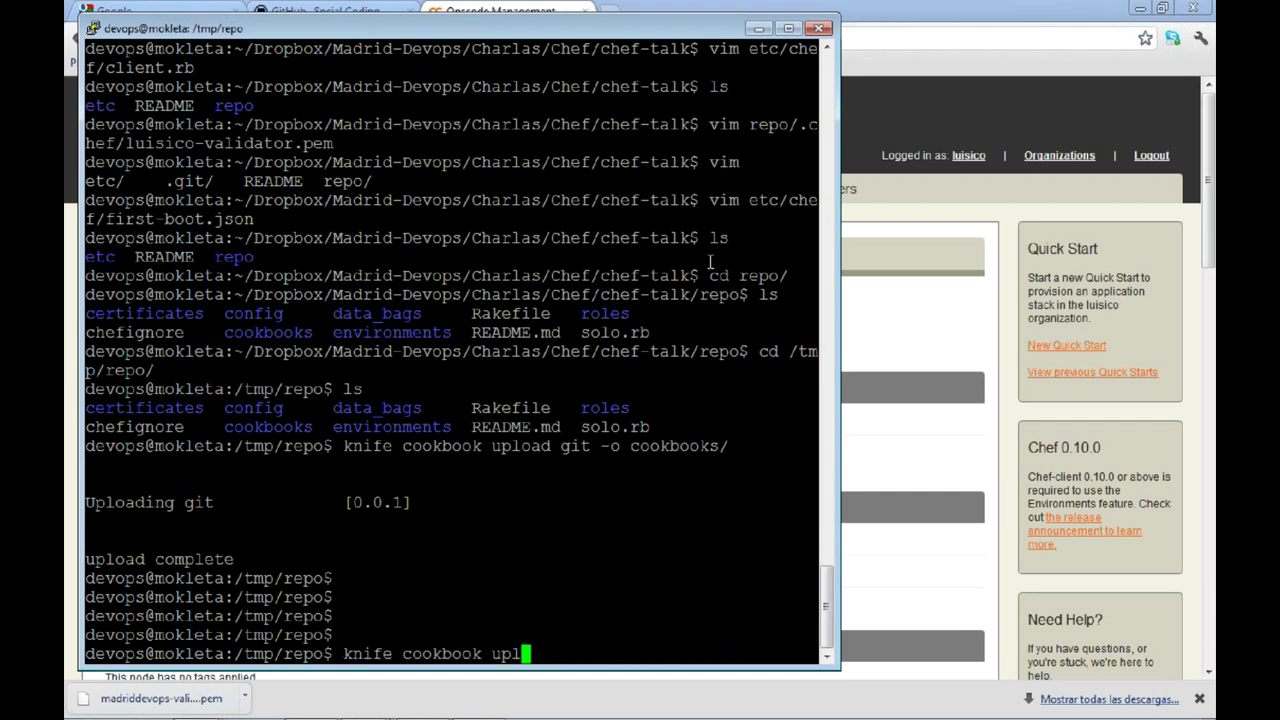
text(role from f)
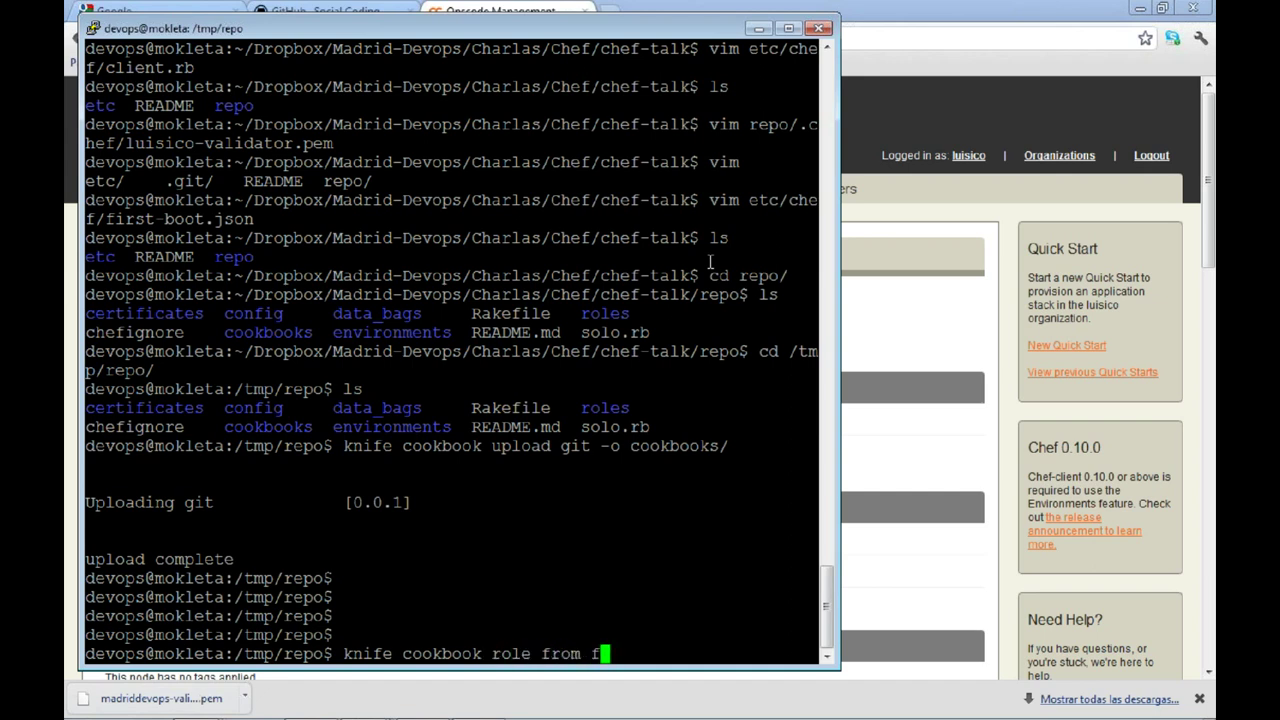
text(ile ba)
key(BackSpace)
key(BackSpace)
key(BackSpace)
key(BackSpace)
key(BackSpace)
key(BackSpace)
key(BackSpace)
key(BackSpace)
key(BackSpace)
key(BackSpace)
key(BackSpace)
key(BackSpace)
key(BackSpace)
key(BackSpace)
key(BackSpace)
key(BackSpace)
key(BackSpace)
key(BackSpace)
key(BackSpace)
key(BackSpace)
key(BackSpace)
key(BackSpace)
key(BackSpace)
text(role from fi)
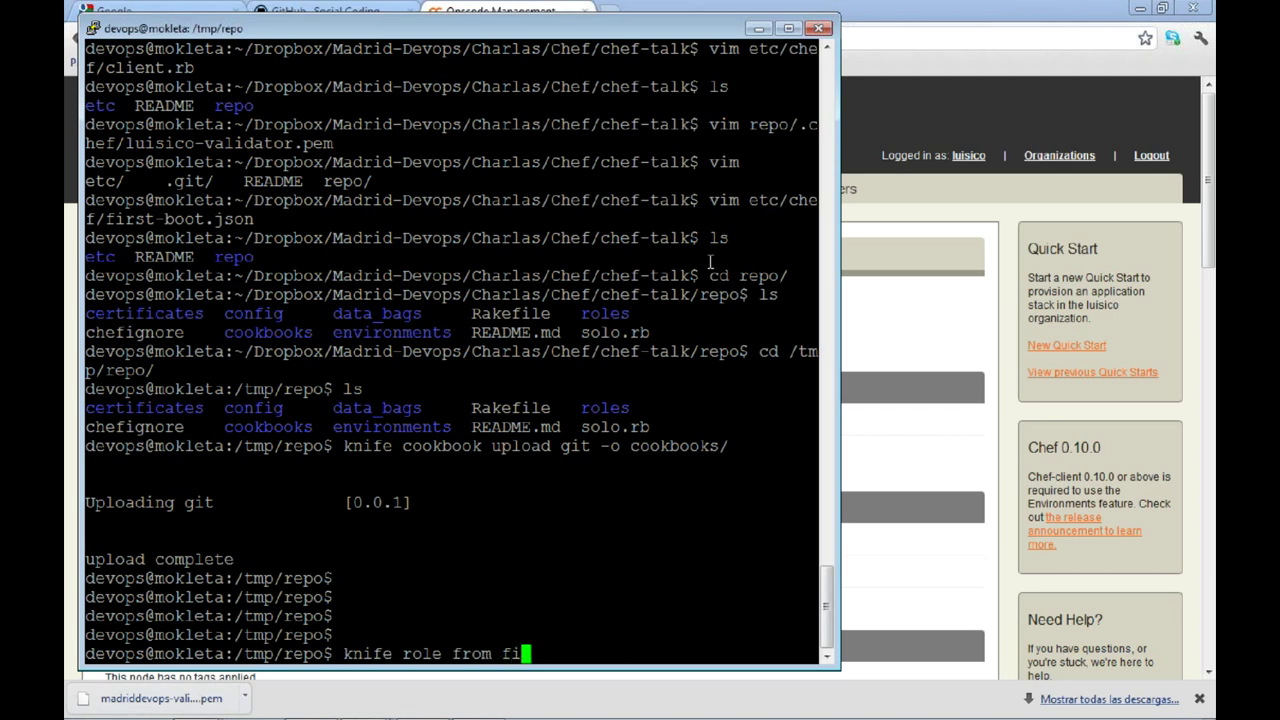
text(le roles/base.rb)
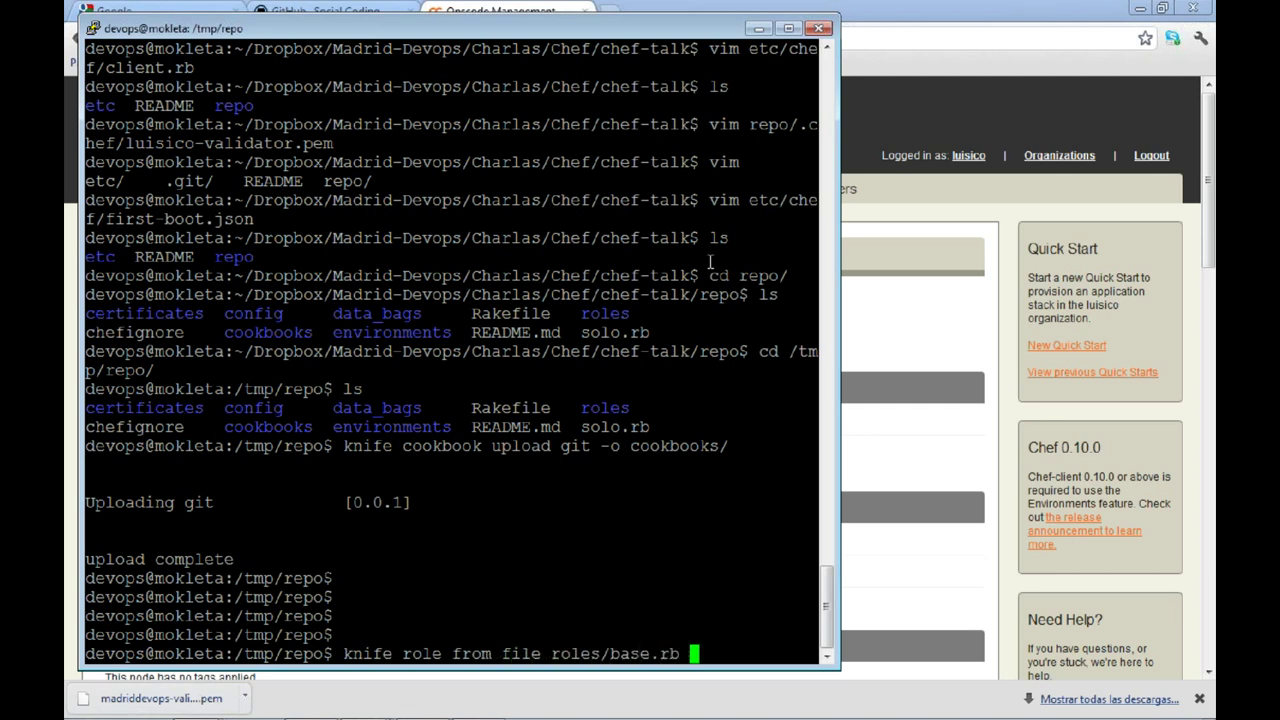
key(Return)
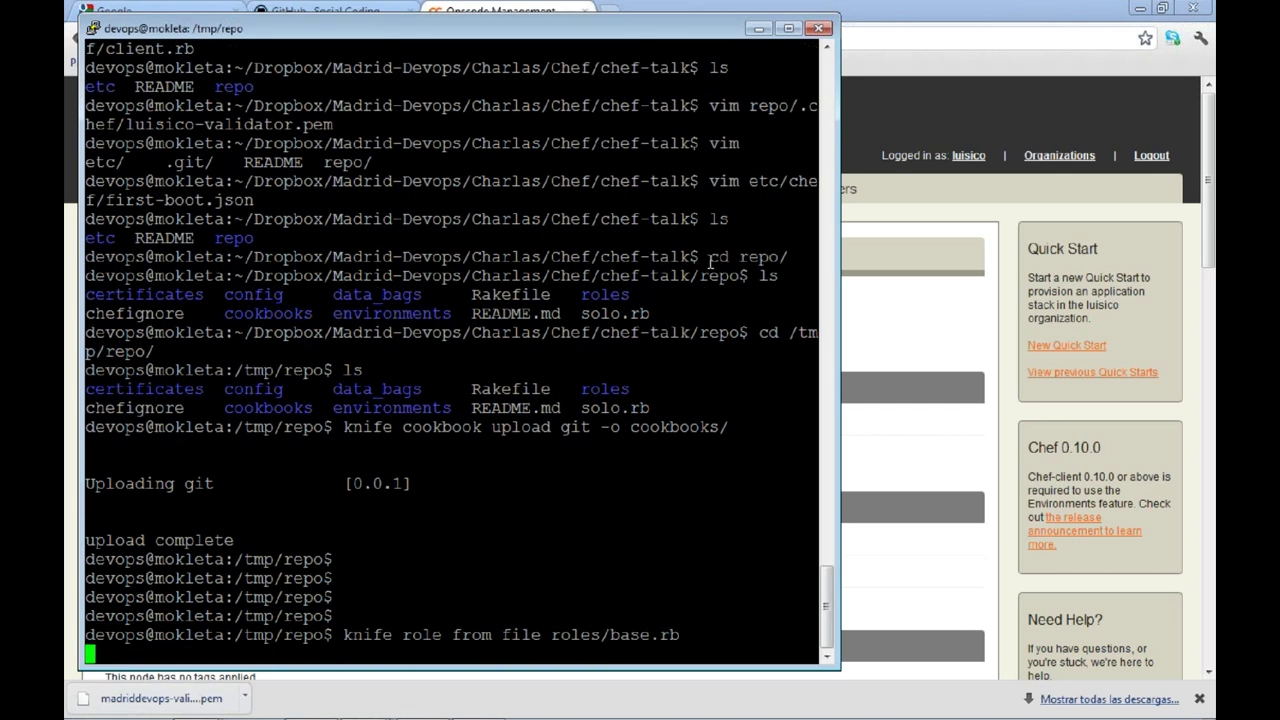
key(Return)
key(Return)
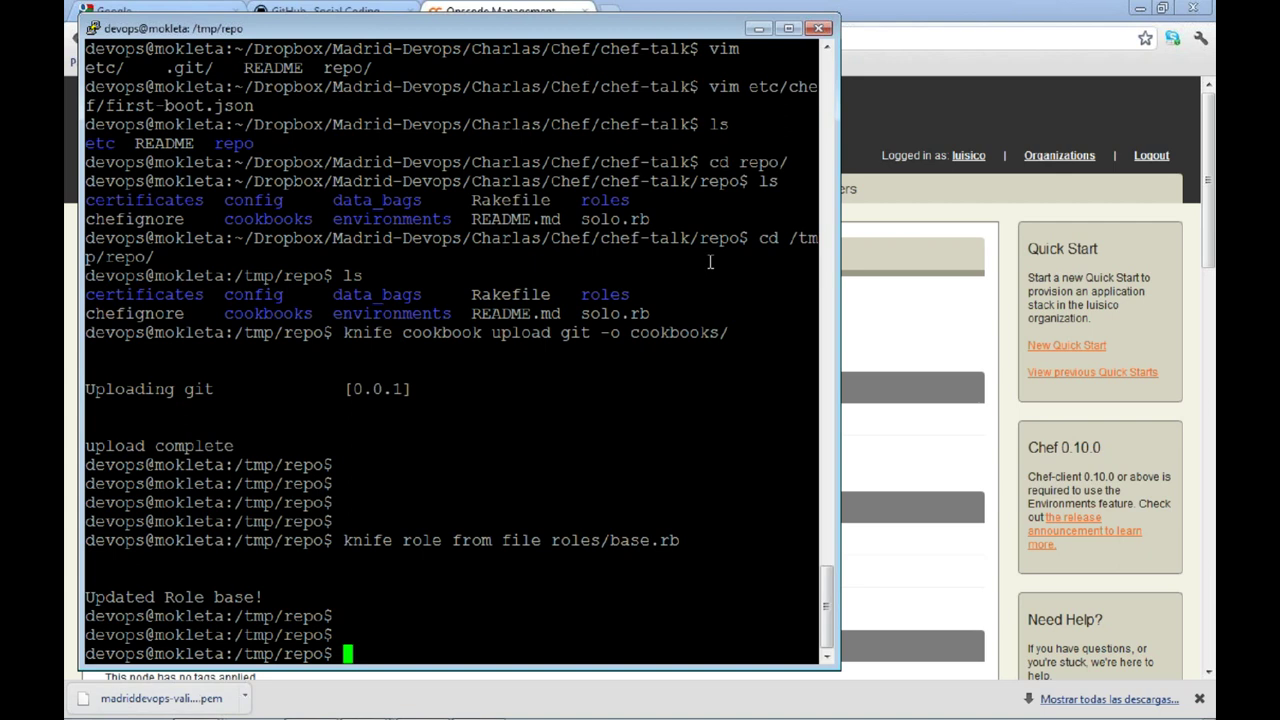
Show the knife help and look through the available cookbook, data bag, EC2 and environment commands.
text(knife --help)
key(Return)
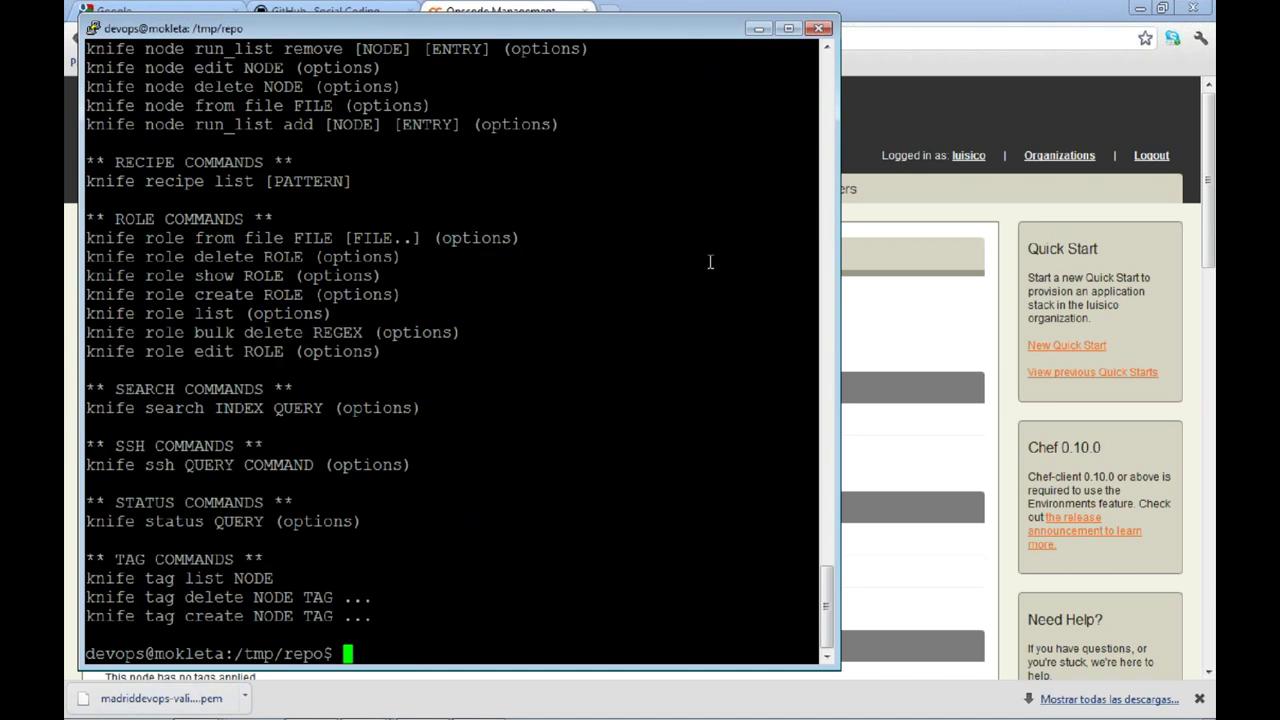
scroll(710, 262, up, 10)
scroll(710, 262, up, 5)
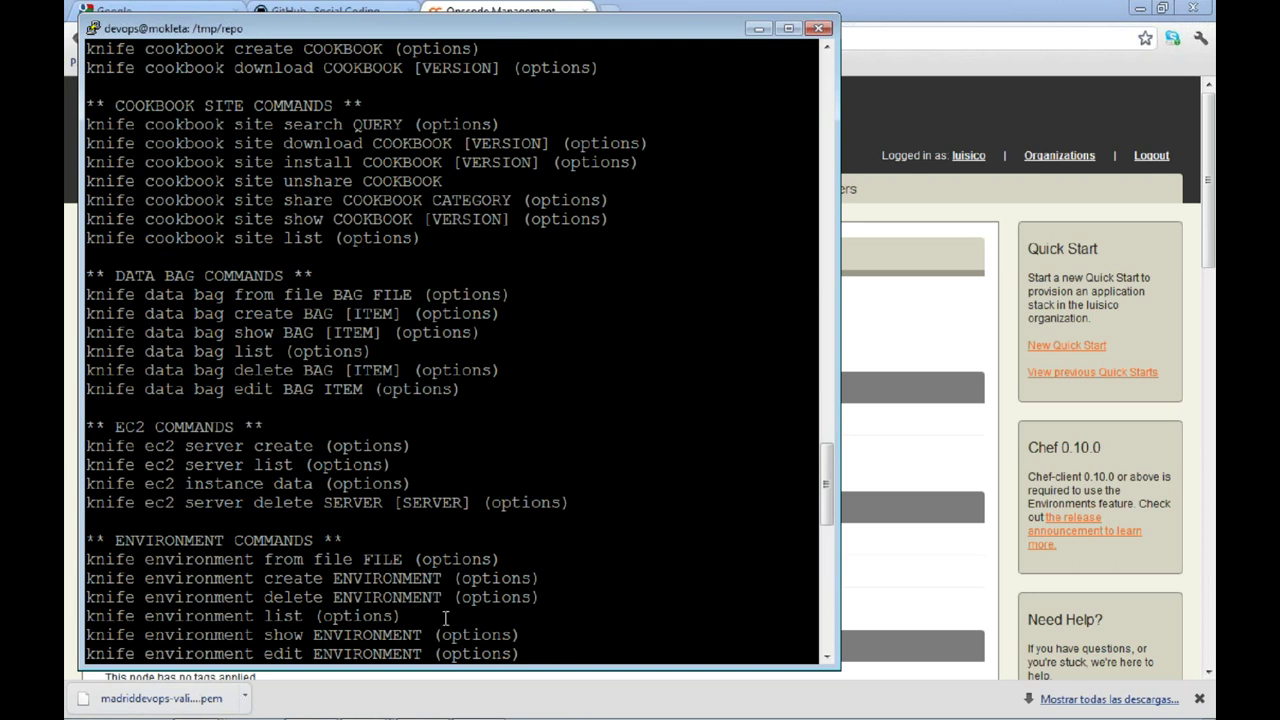
Switch to the Opscode Management page in the browser, replace base with web_server in chef01.net.local's run list, and save the node.
click(964, 567)
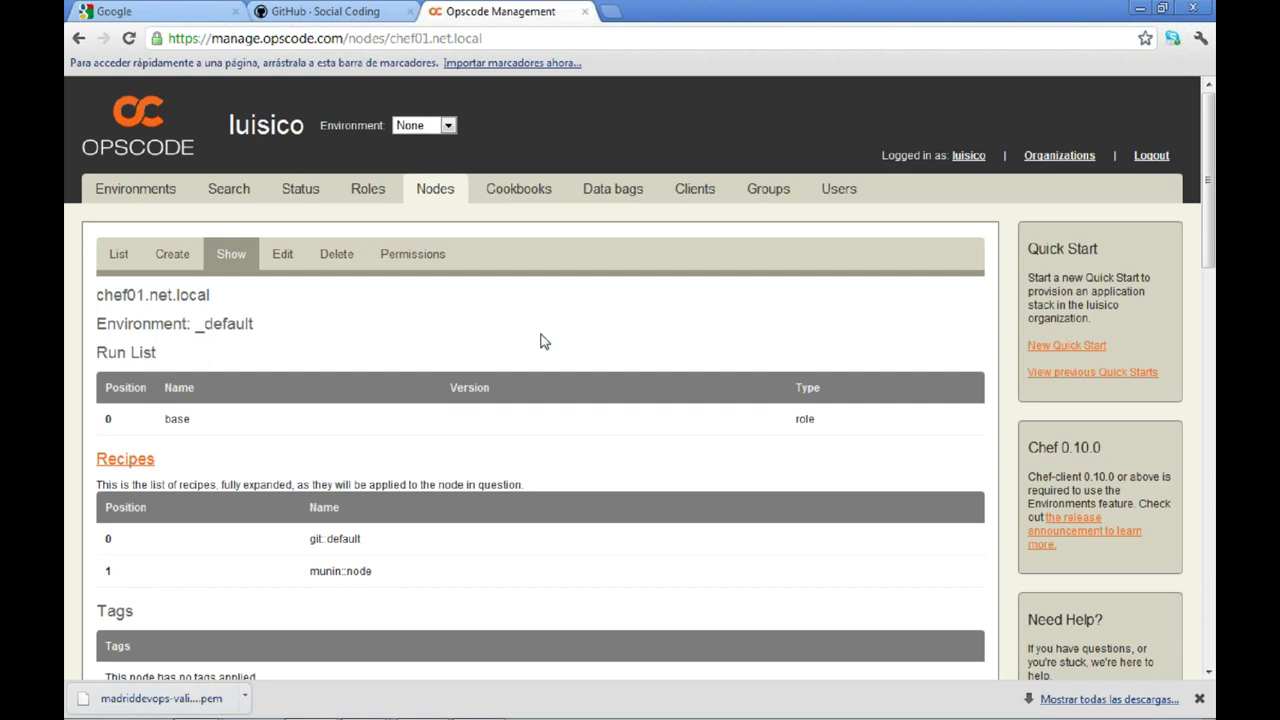
click(307, 266)
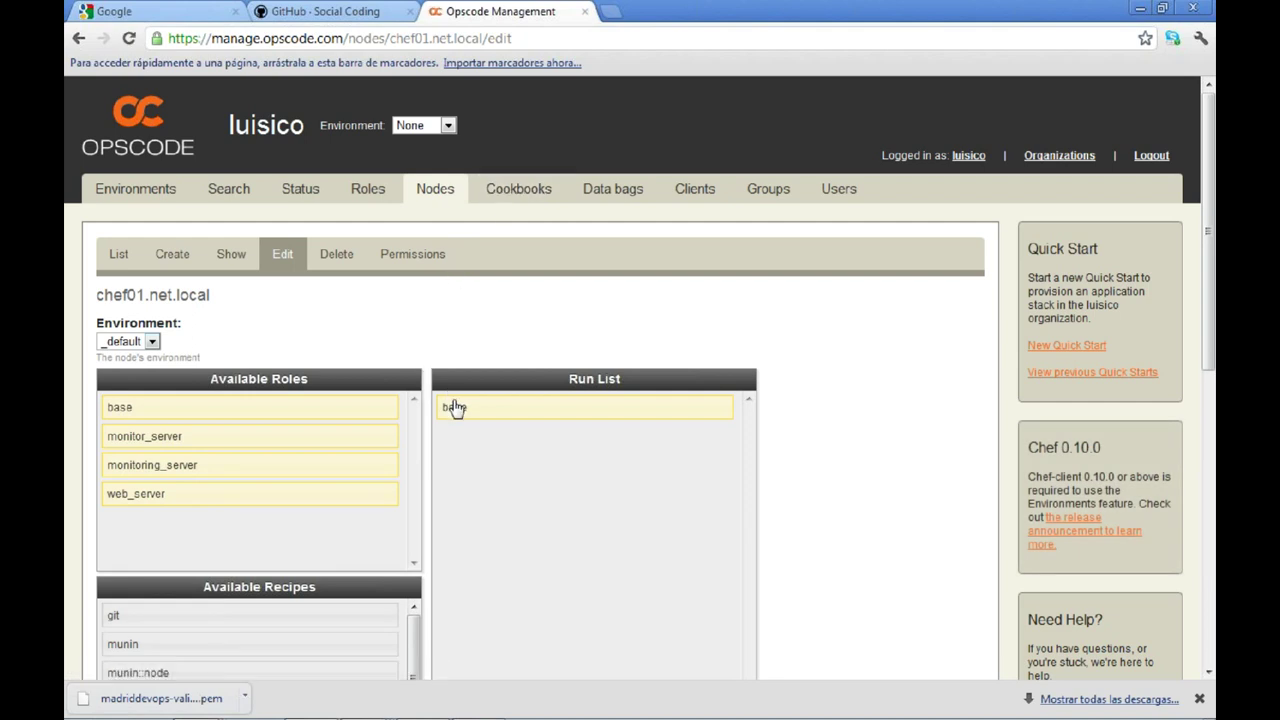
drag(455, 407, 250, 476)
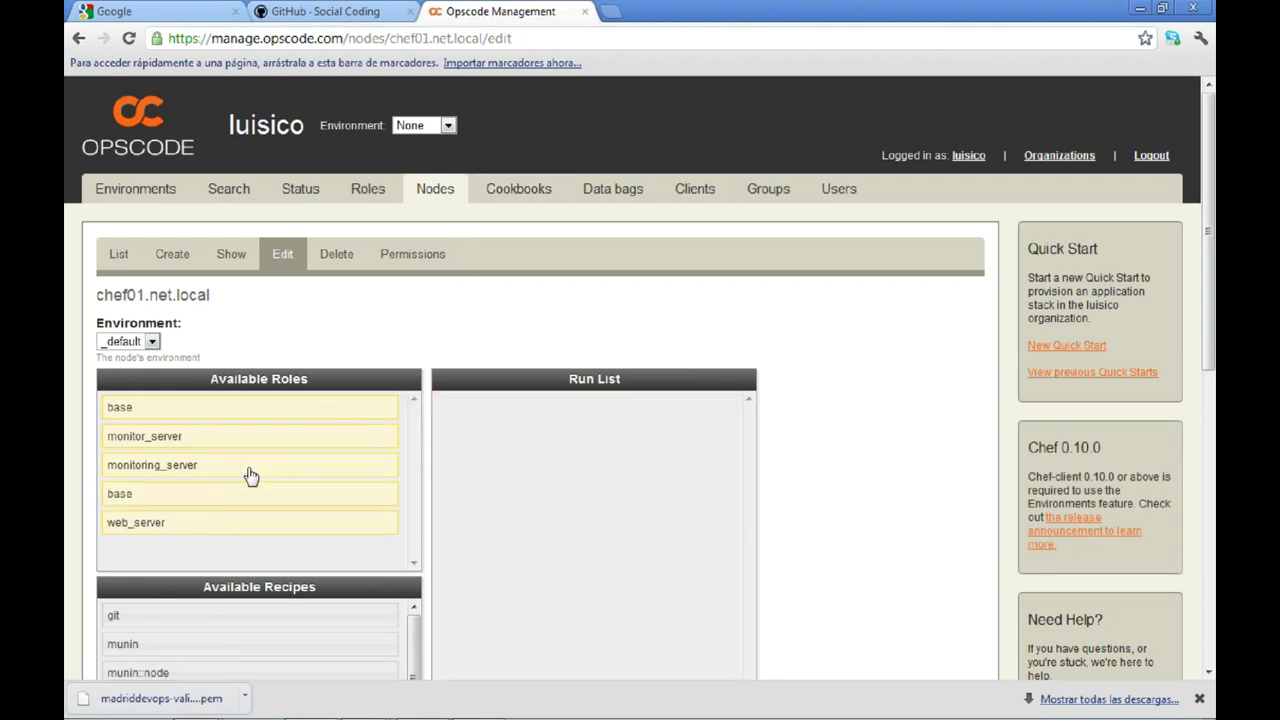
drag(239, 524, 563, 486)
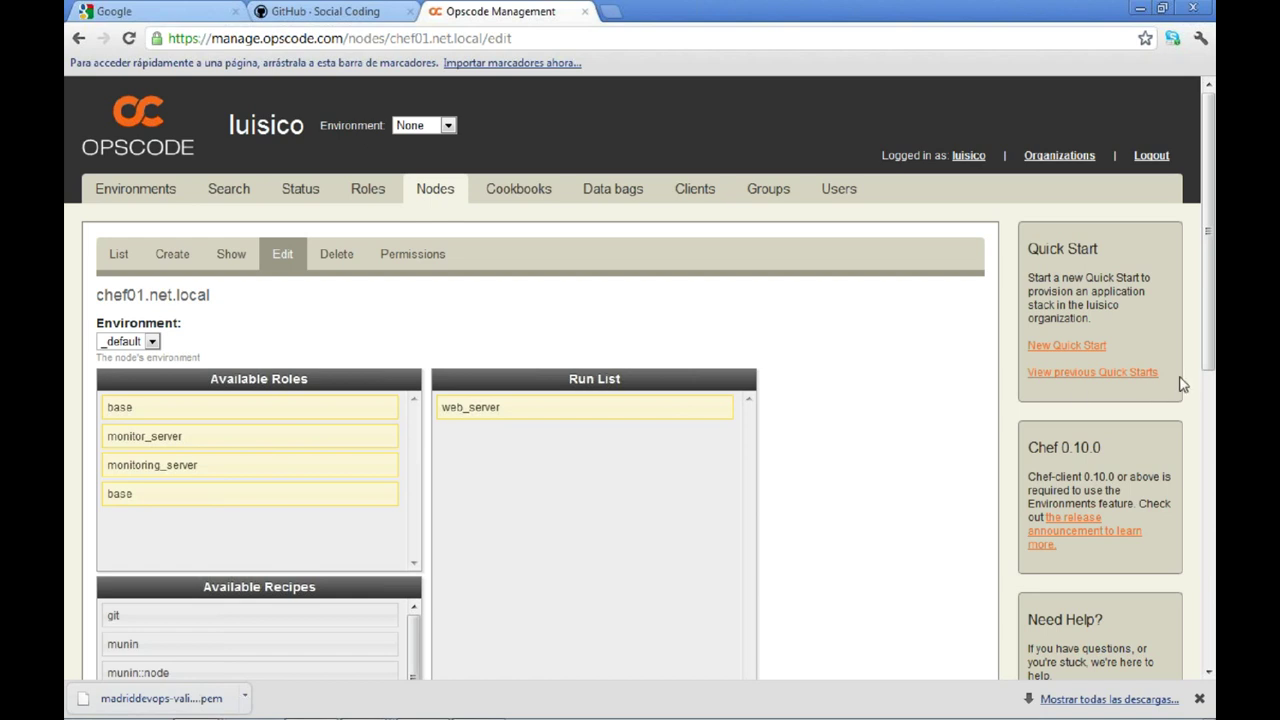
drag(1208, 366, 1192, 710)
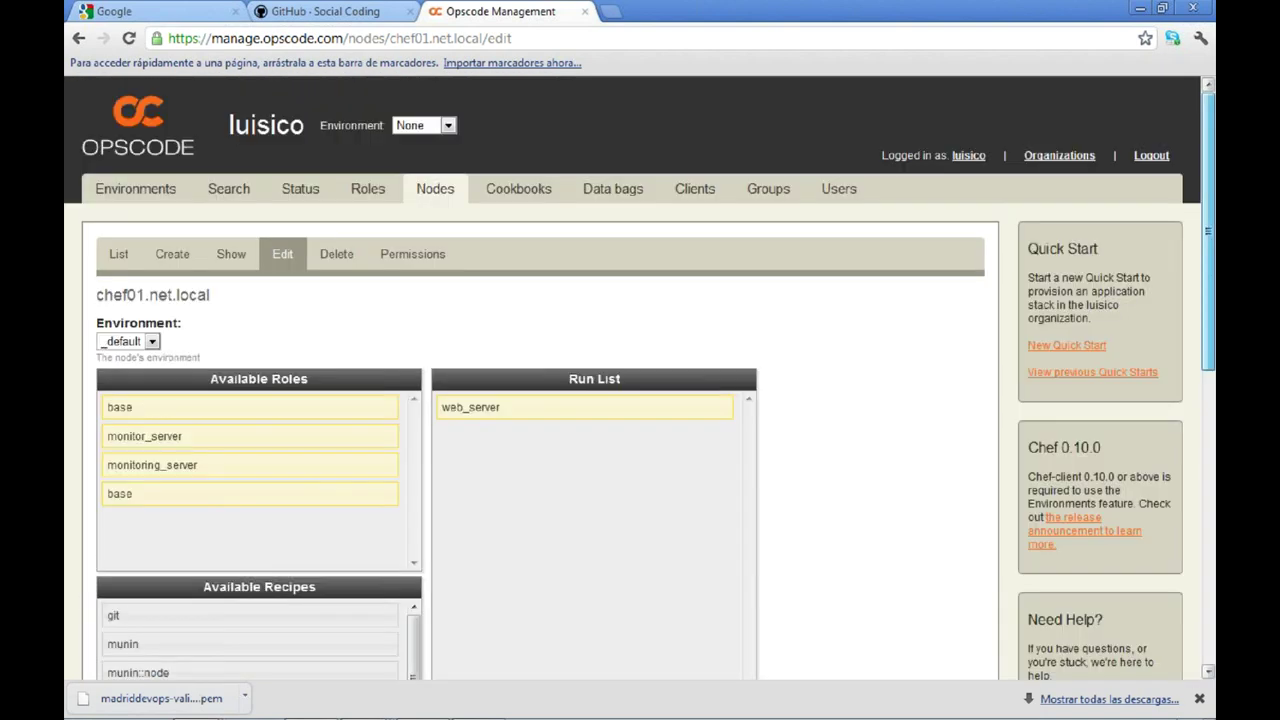
scroll(292, 464, down, 6)
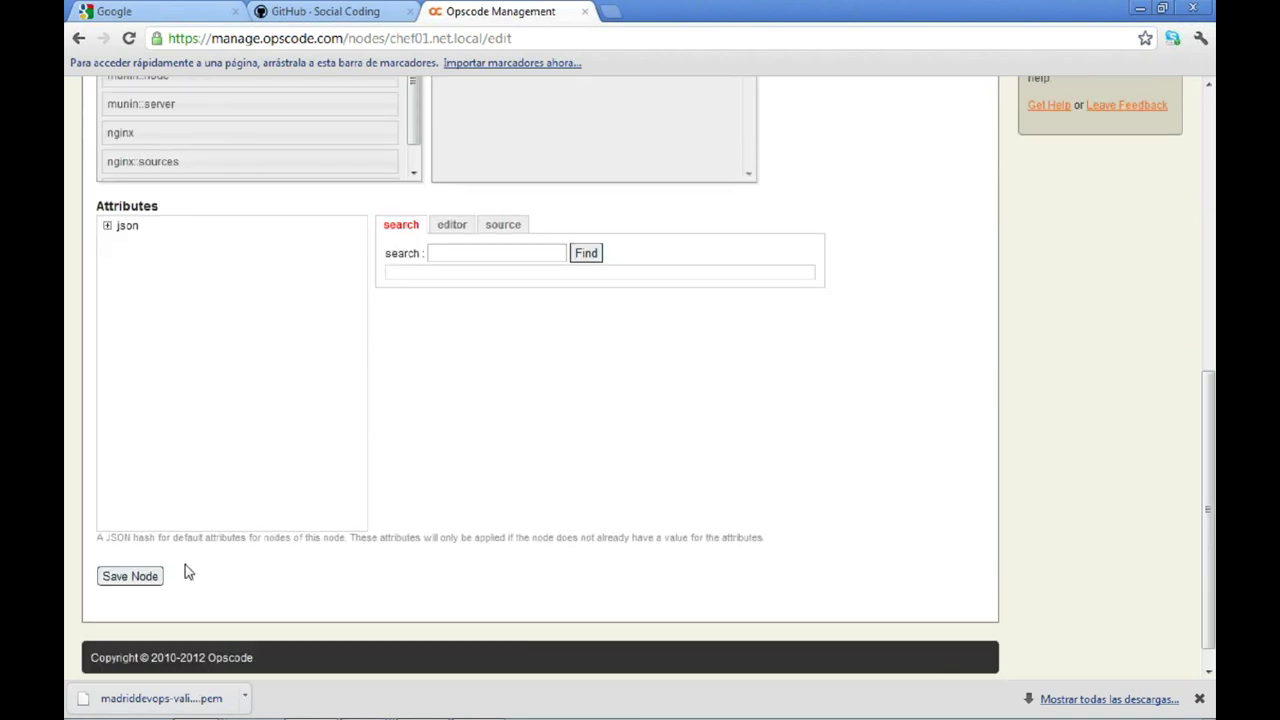
click(131, 577)
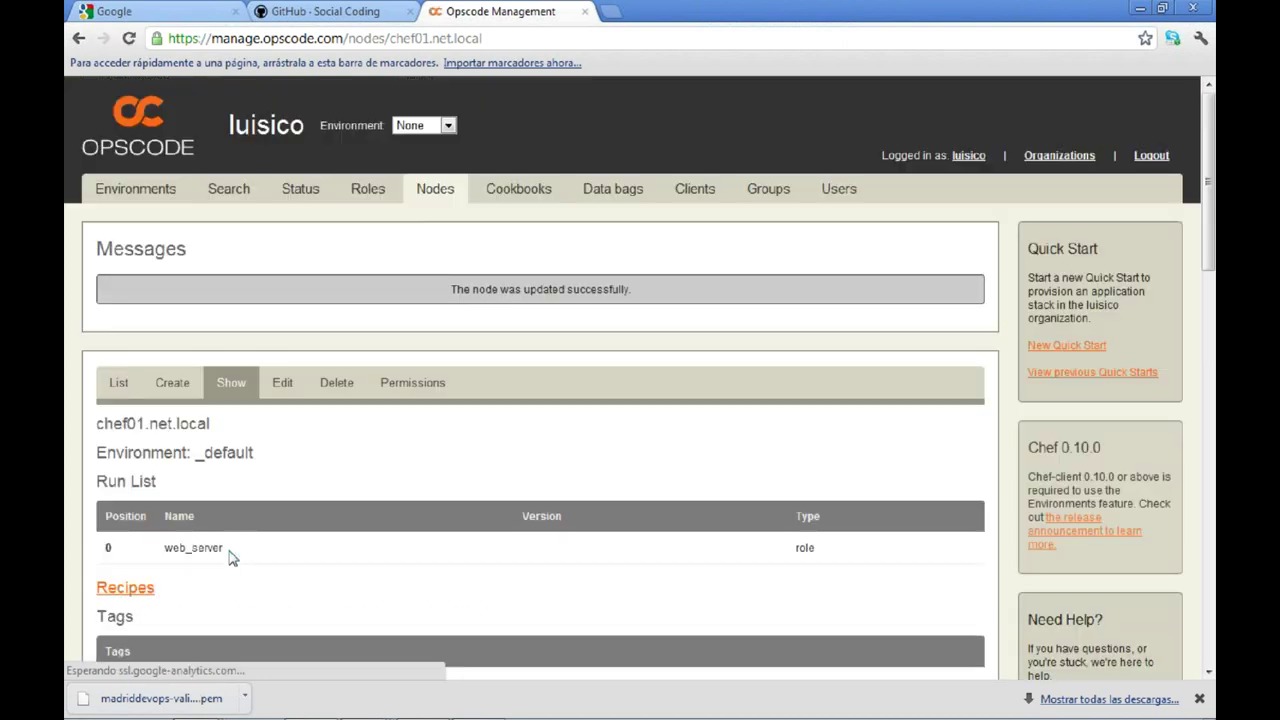
Switch to the root terminal on chef01 and run chef-client without the first-boot.json and debug options.
key(alt+Tab)
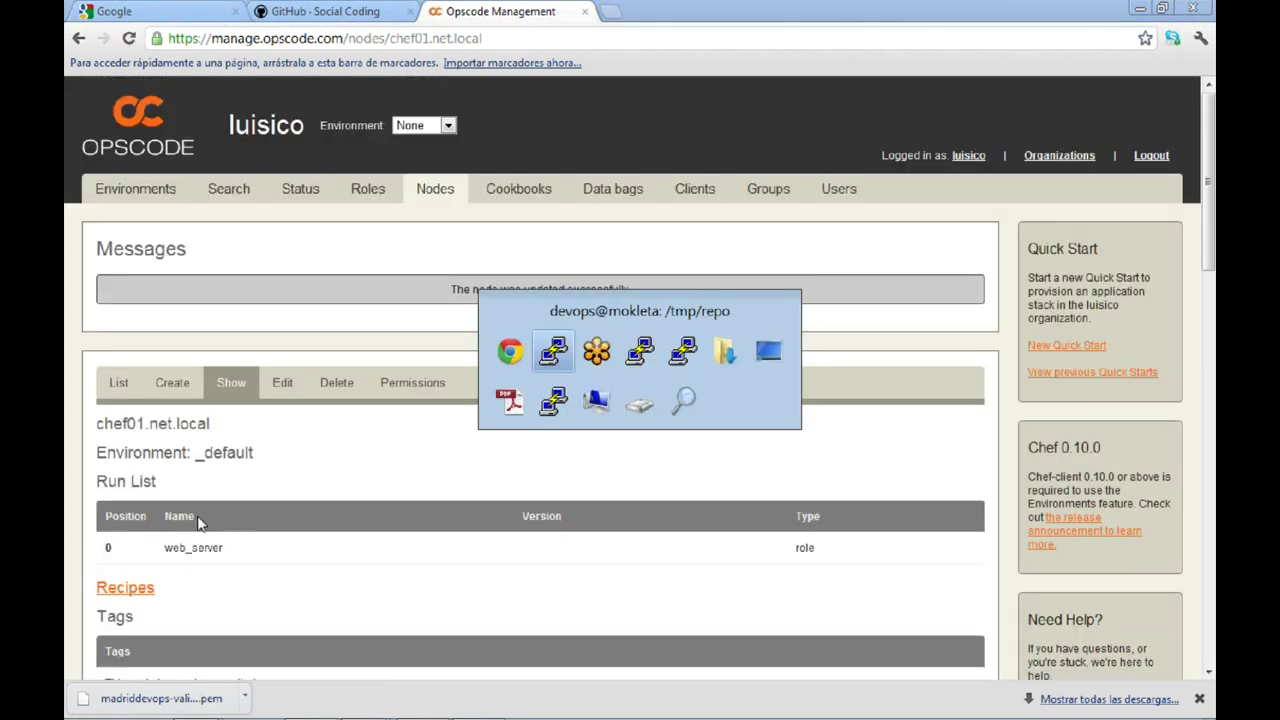
key(alt+Tab)
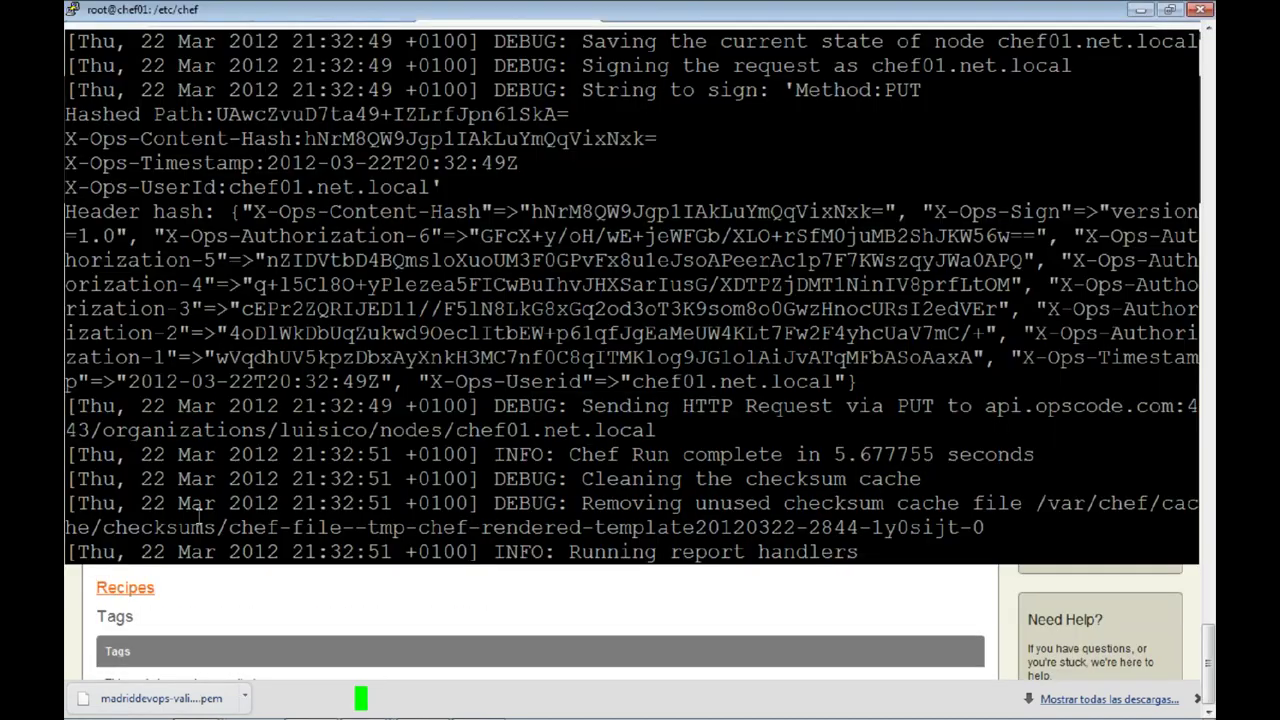
key(Up)
key(BackSpace)
key(BackSpace)
key(BackSpace)
key(BackSpace)
key(BackSpace)
key(BackSpace)
key(BackSpace)
key(BackSpace)
key(BackSpace)
key(BackSpace)
key(BackSpace)
key(BackSpace)
key(BackSpace)
key(BackSpace)
key(BackSpace)
key(BackSpace)
key(BackSpace)
key(BackSpace)
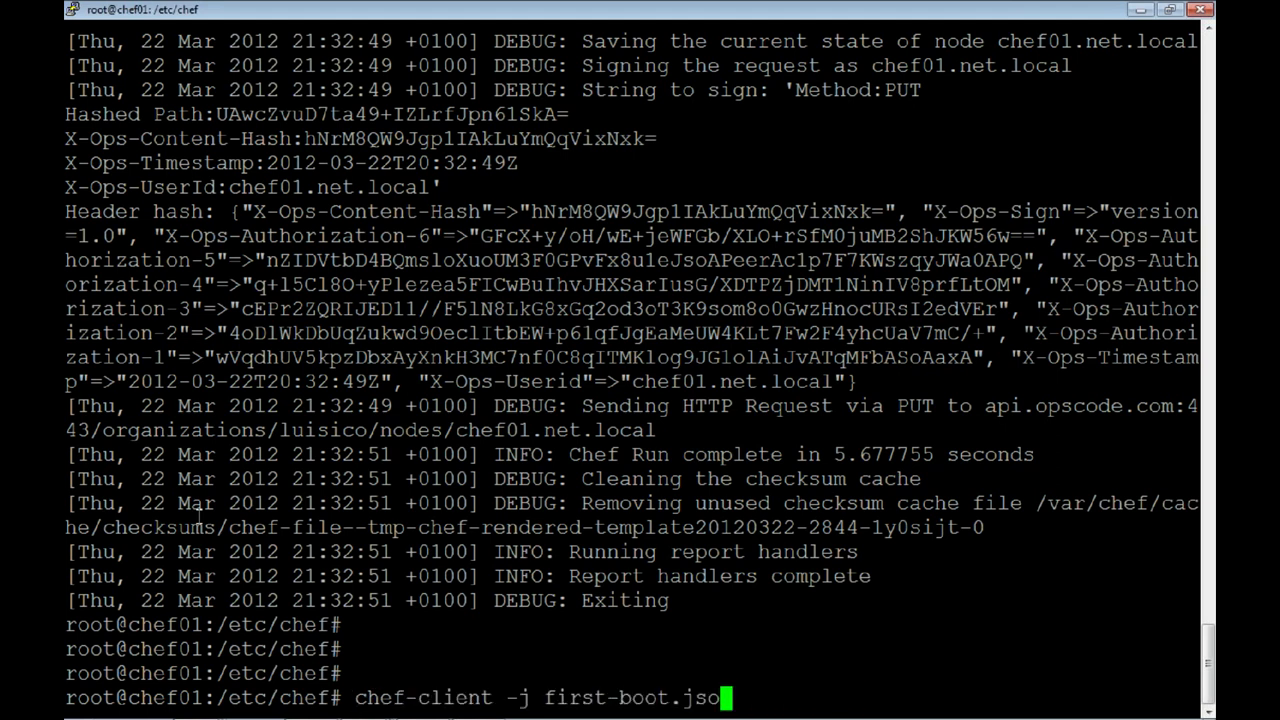
key(BackSpace)
key(BackSpace)
key(BackSpace)
key(BackSpace)
key(BackSpace)
key(BackSpace)
key(BackSpace)
key(BackSpace)
key(BackSpace)
key(BackSpace)
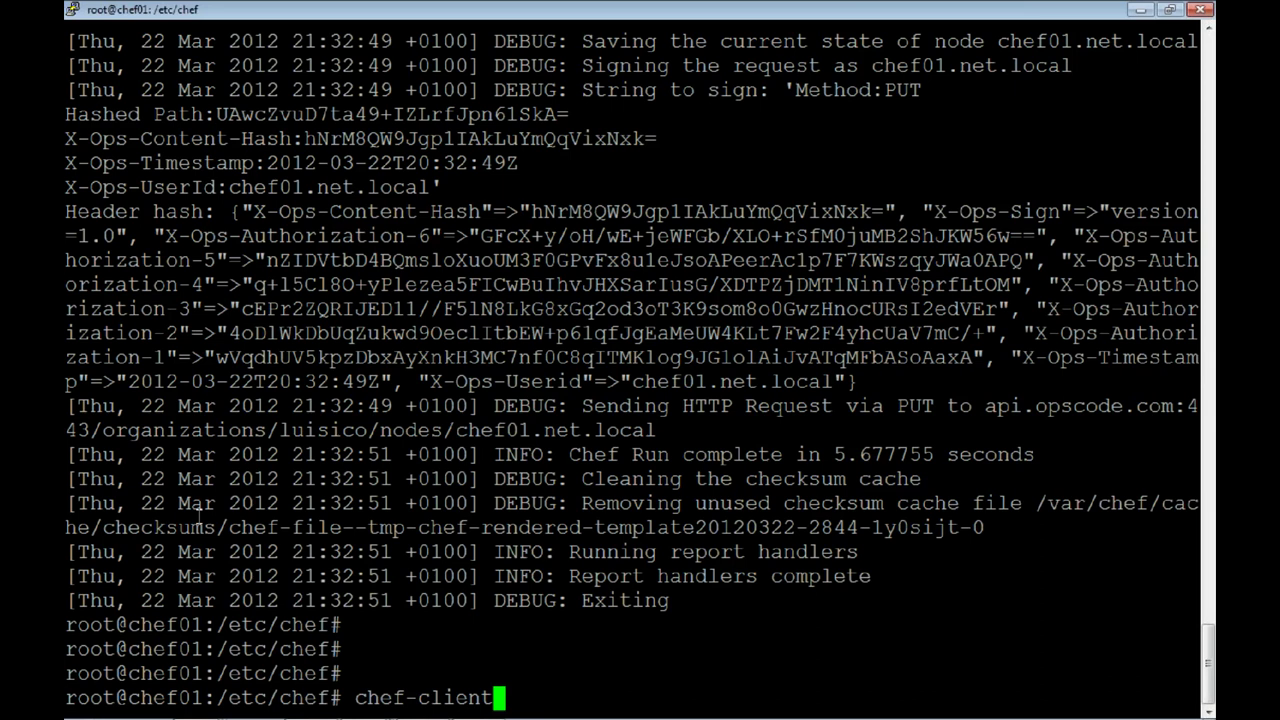
key(Return)
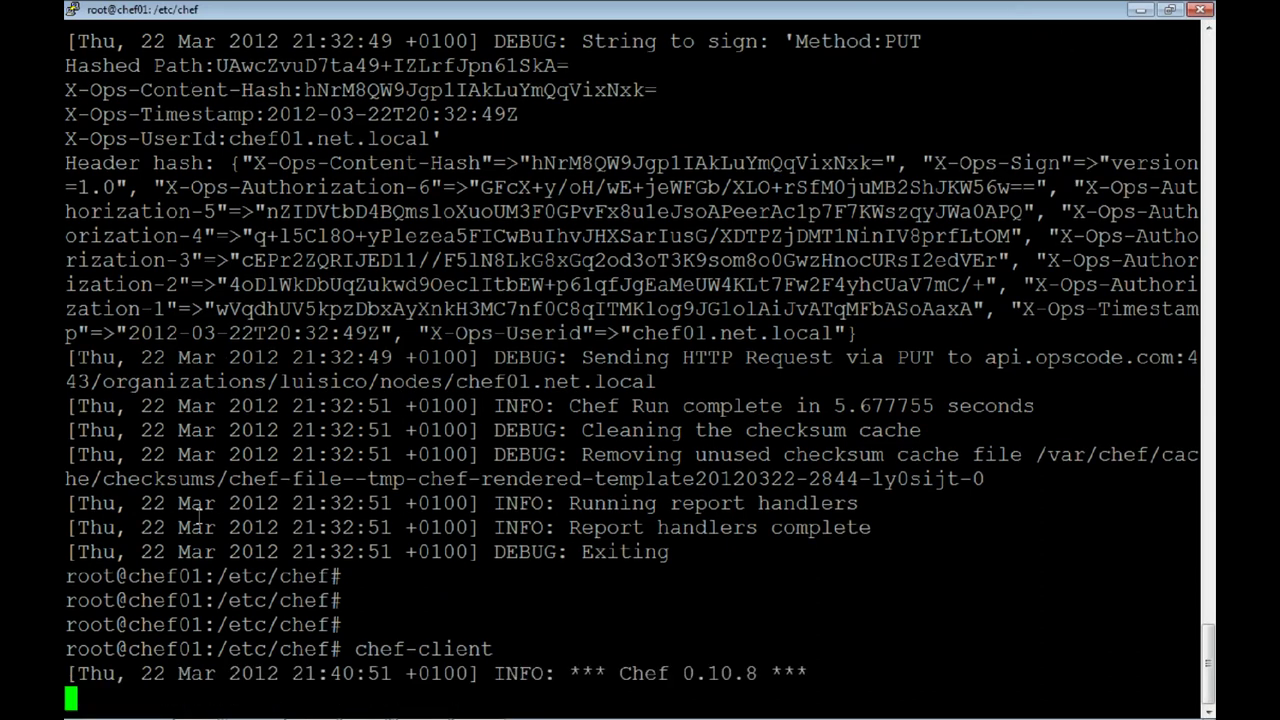